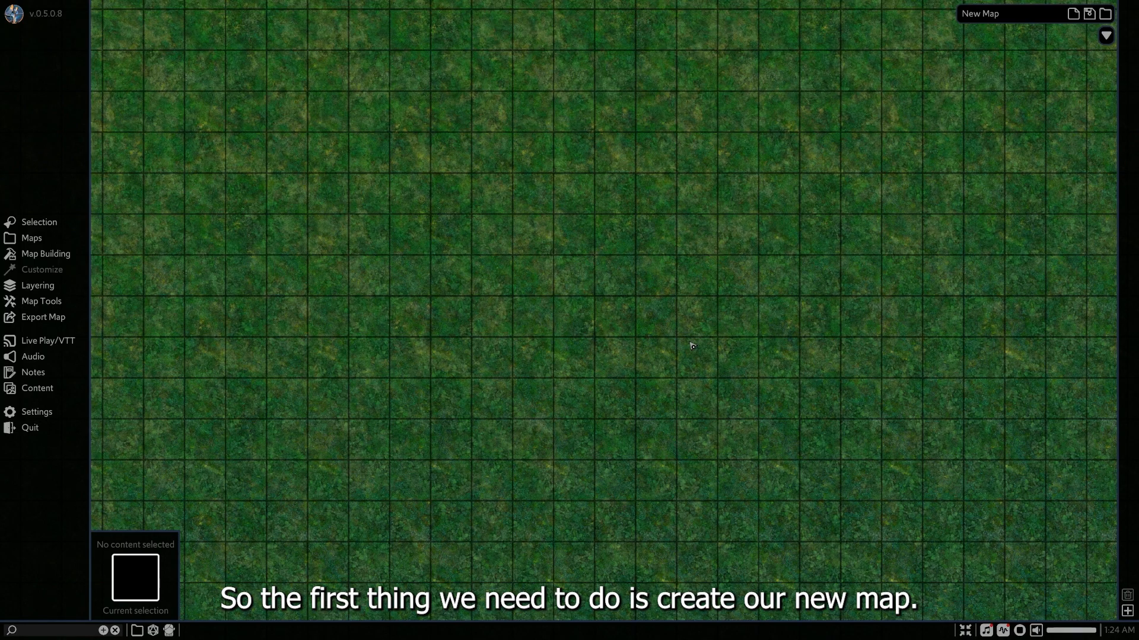
Create a new map named "spaceship" with the background texture set to None.
{"action": "left_click", "coordinate": [1071, 14]}
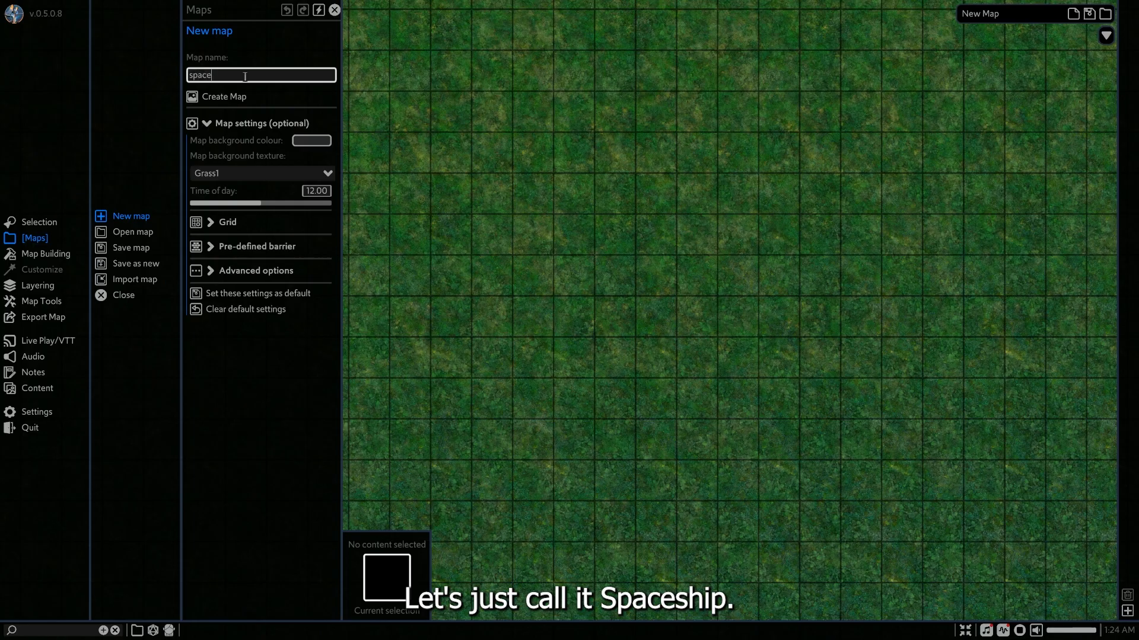
{"action": "left_click", "coordinate": [234, 175]}
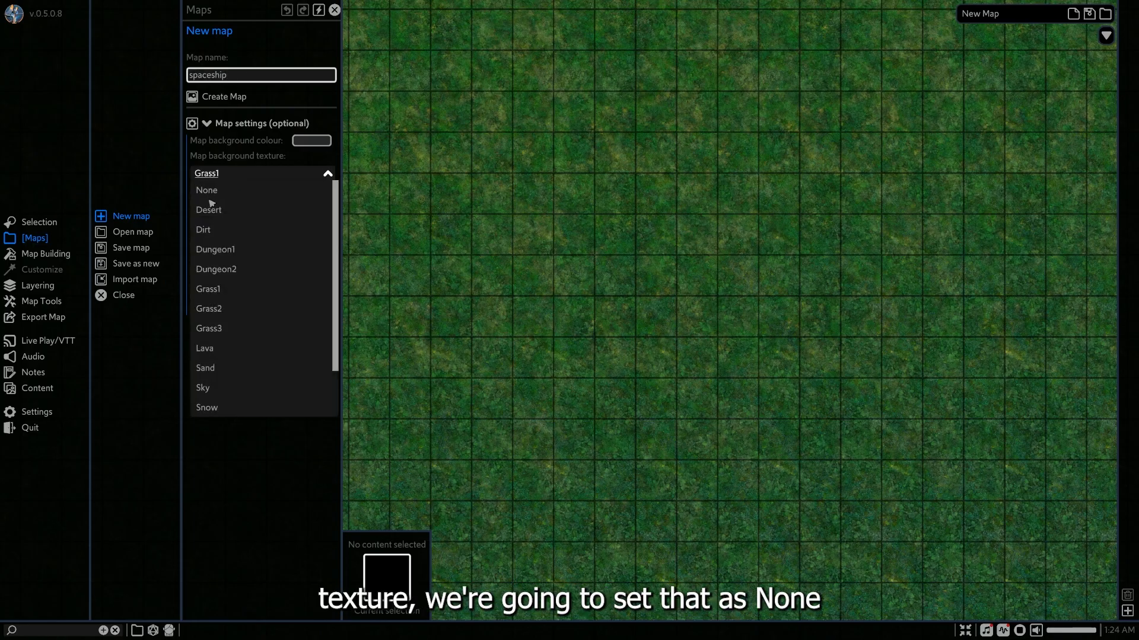
{"action": "left_click", "coordinate": [210, 197]}
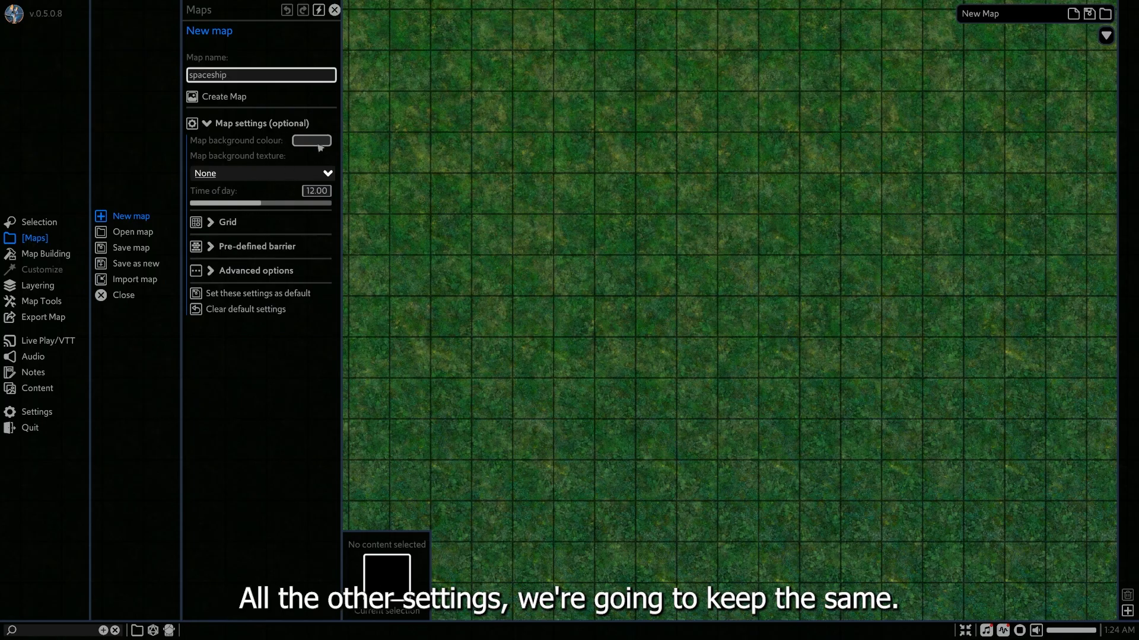
{"action": "left_click", "coordinate": [220, 97]}
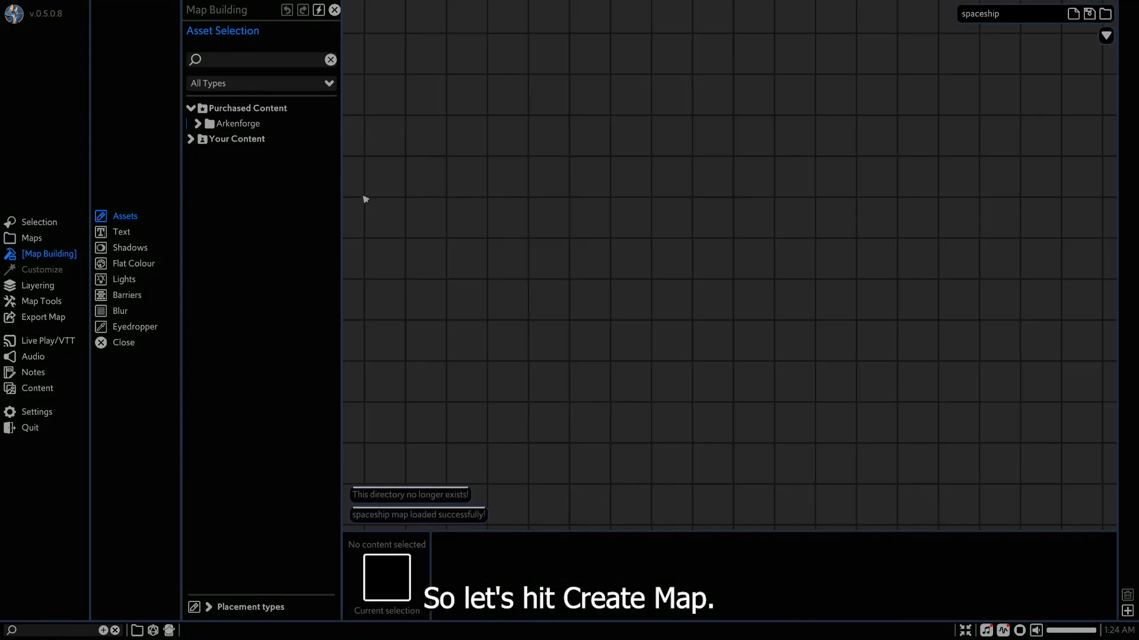
Choose the Steel panel wall asset from Arkenforge > Space > Lines > Walls.
{"action": "scroll", "coordinate": [658, 285], "scroll_direction": "down", "scroll_amount": 3}
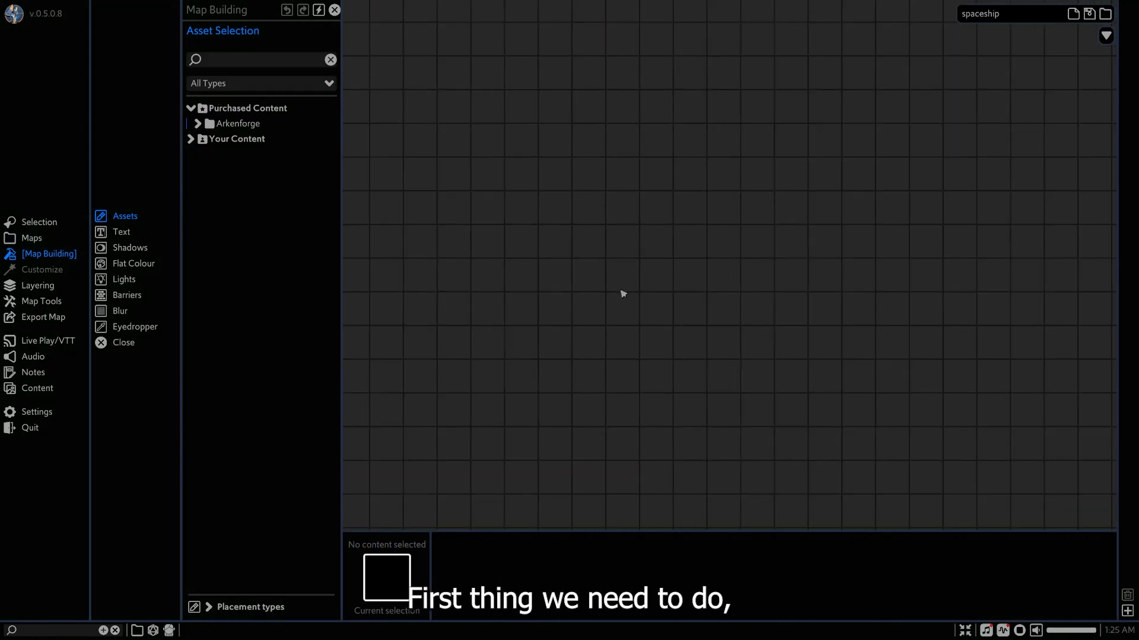
{"action": "scroll", "coordinate": [623, 293], "scroll_direction": "down", "scroll_amount": 3}
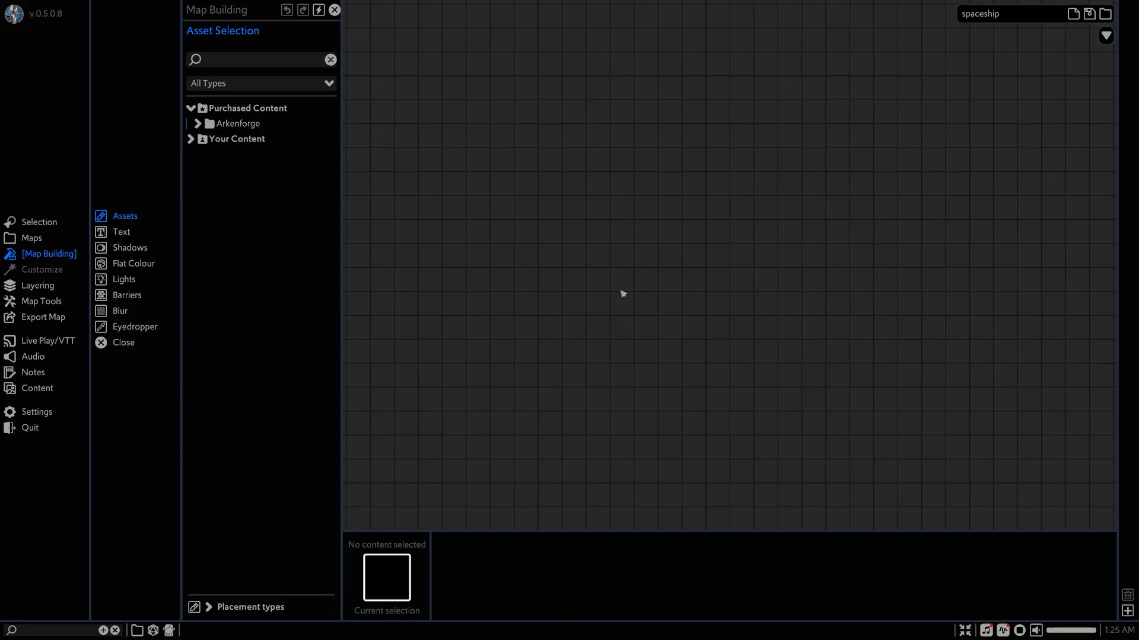
{"action": "left_click", "coordinate": [238, 124]}
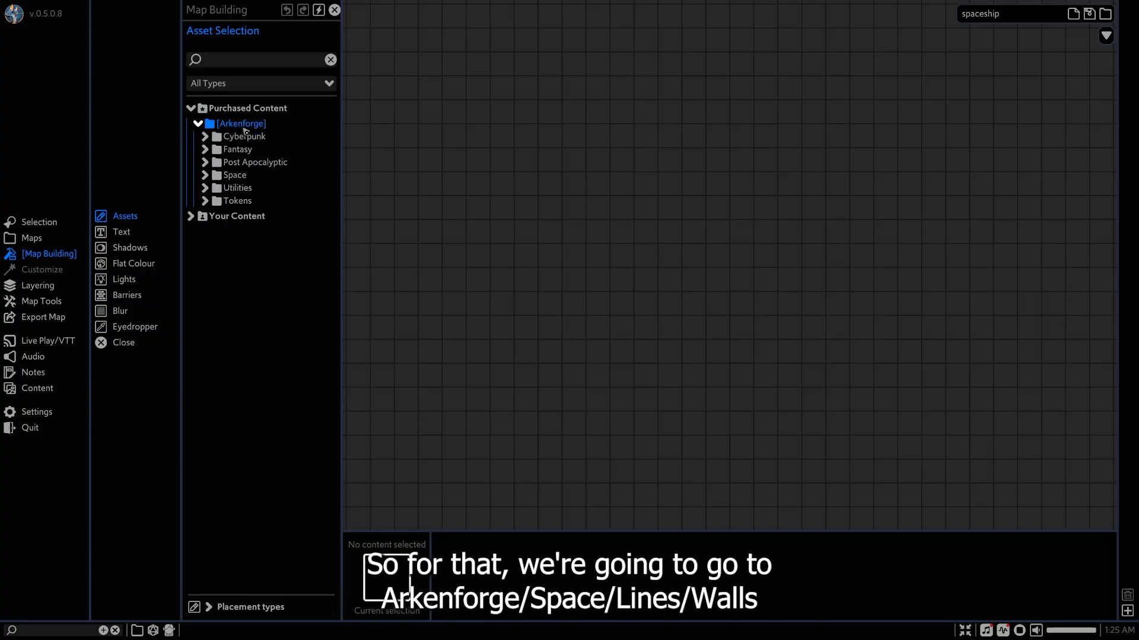
{"action": "left_click", "coordinate": [234, 176]}
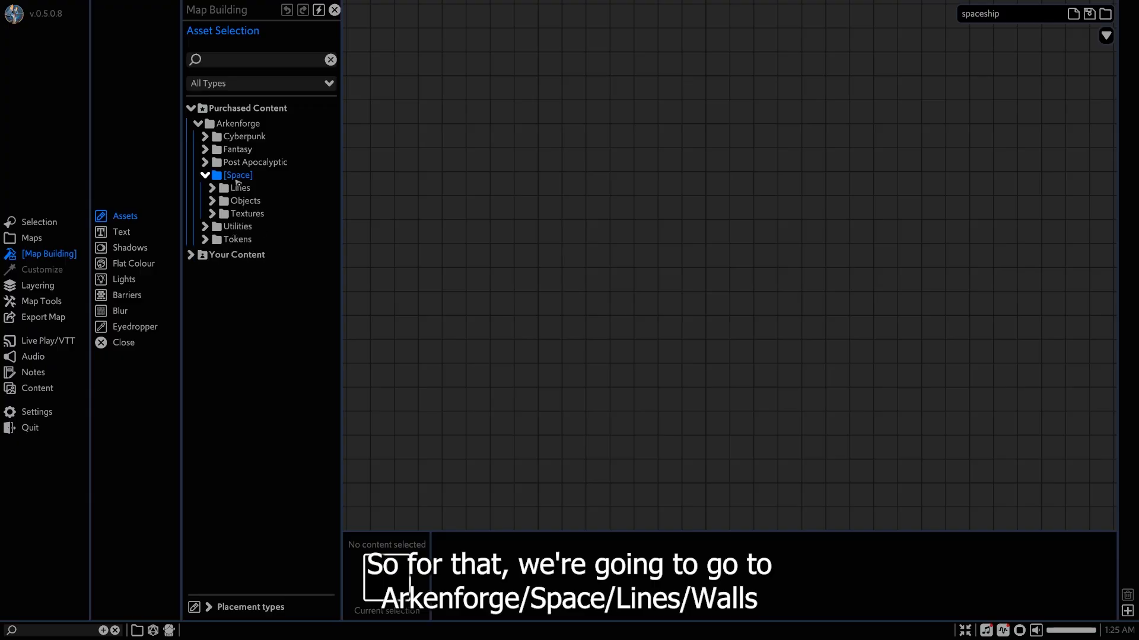
{"action": "left_click", "coordinate": [241, 188]}
{"action": "left_click", "coordinate": [239, 226]}
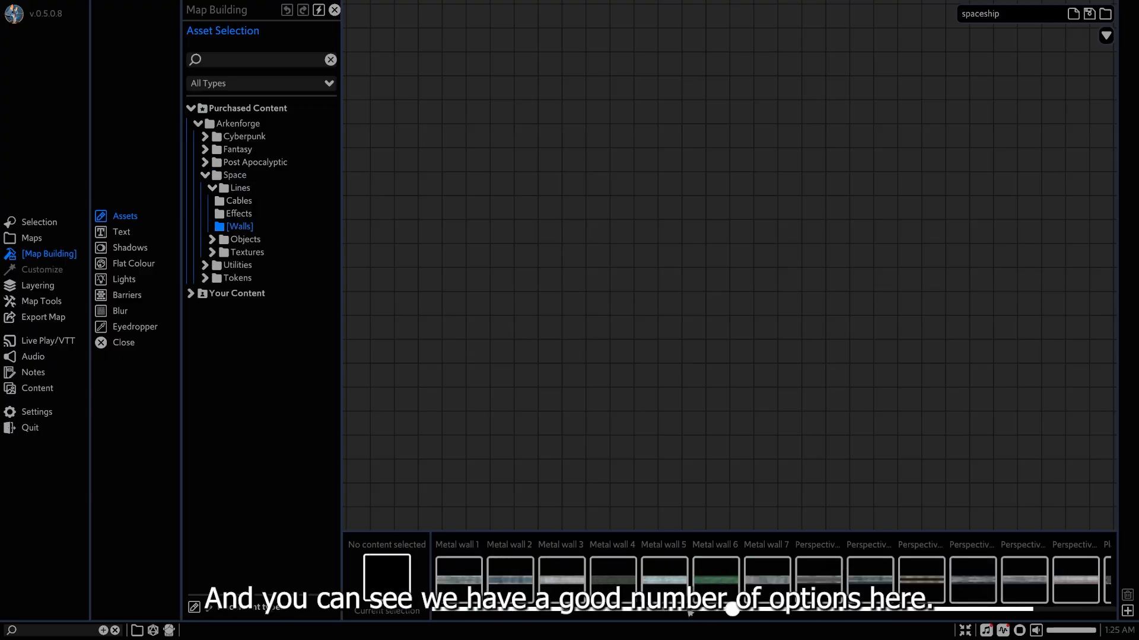
{"action": "left_click_drag", "start_coordinate": [713, 611], "coordinate": [812, 614]}
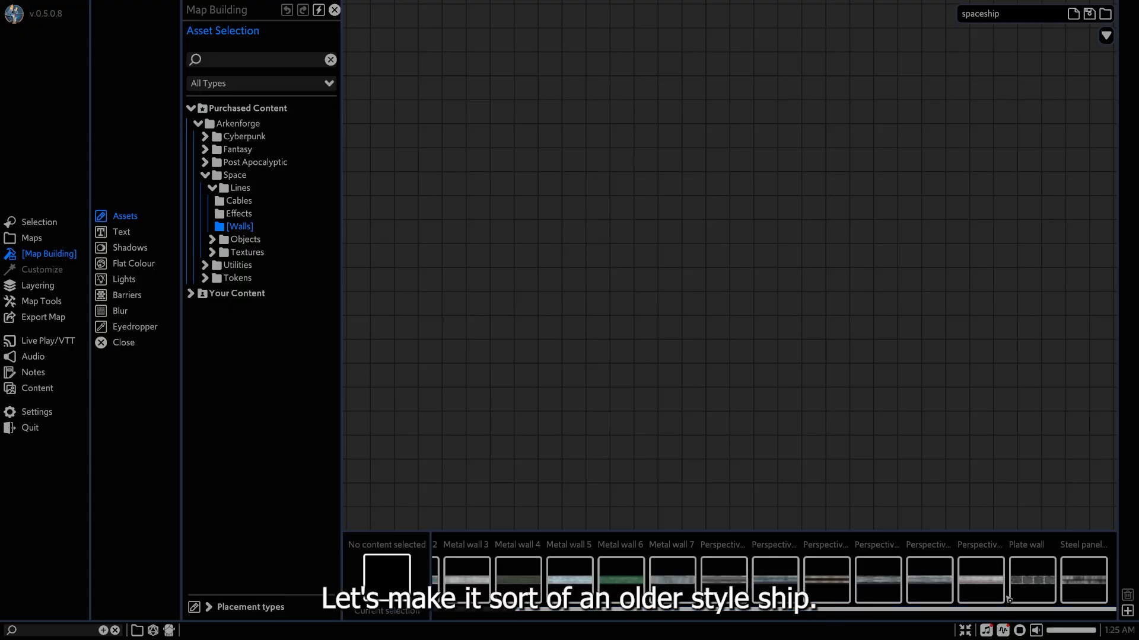
{"action": "left_click", "coordinate": [1082, 576]}
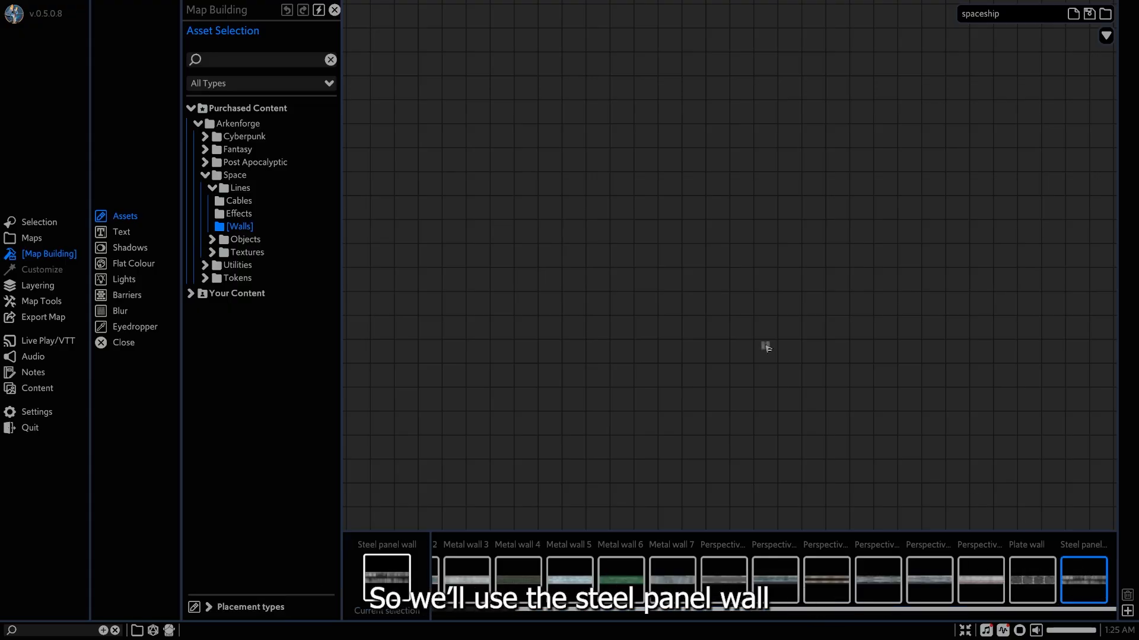
{"action": "scroll", "coordinate": [628, 305], "scroll_direction": "up", "scroll_amount": 3}
{"action": "left_click_drag", "start_coordinate": [502, 225], "coordinate": [852, 356]}
{"action": "key", "text": "ctrl+z"}
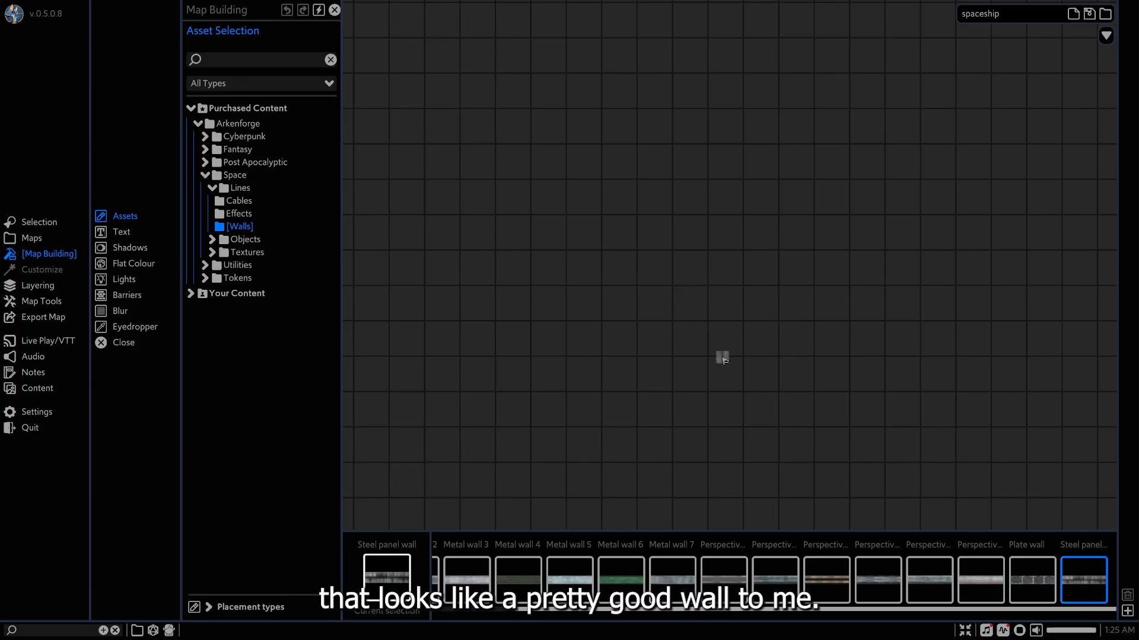
Draw the hull's straight back and side walls with Line placement, about 5 grid squares wide and 8 long, leaving the front open.
{"action": "scroll", "coordinate": [674, 385], "scroll_direction": "down", "scroll_amount": 1}
{"action": "scroll", "coordinate": [674, 385], "scroll_direction": "down", "scroll_amount": 2}
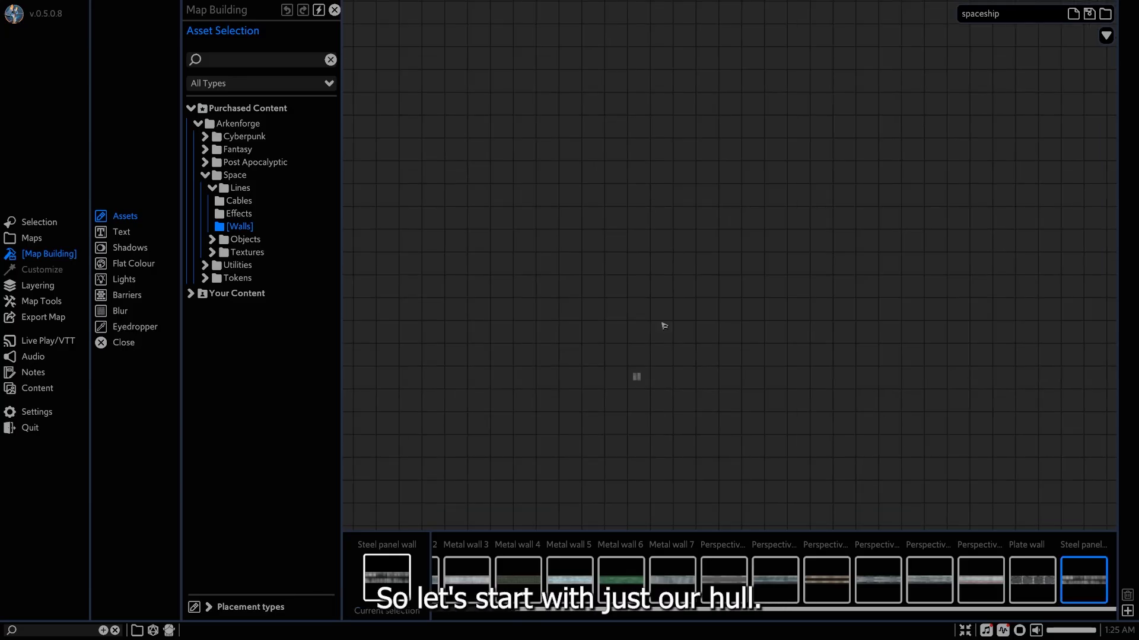
{"action": "middle_click_drag", "start_coordinate": [663, 280], "coordinate": [681, 351]}
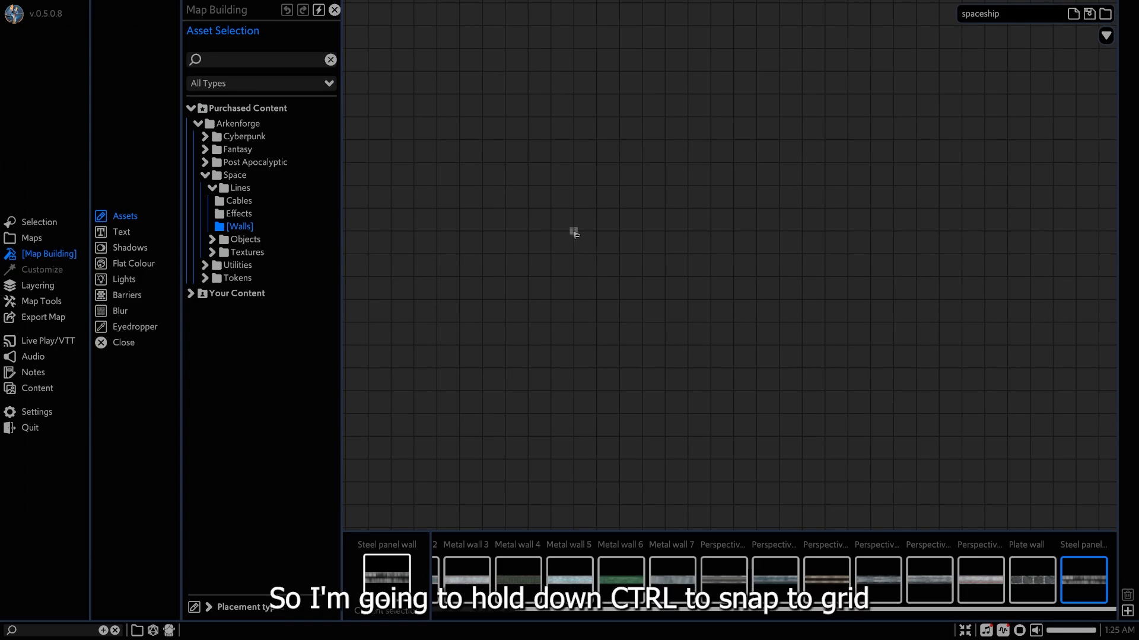
{"action": "left_click", "coordinate": [241, 607]}
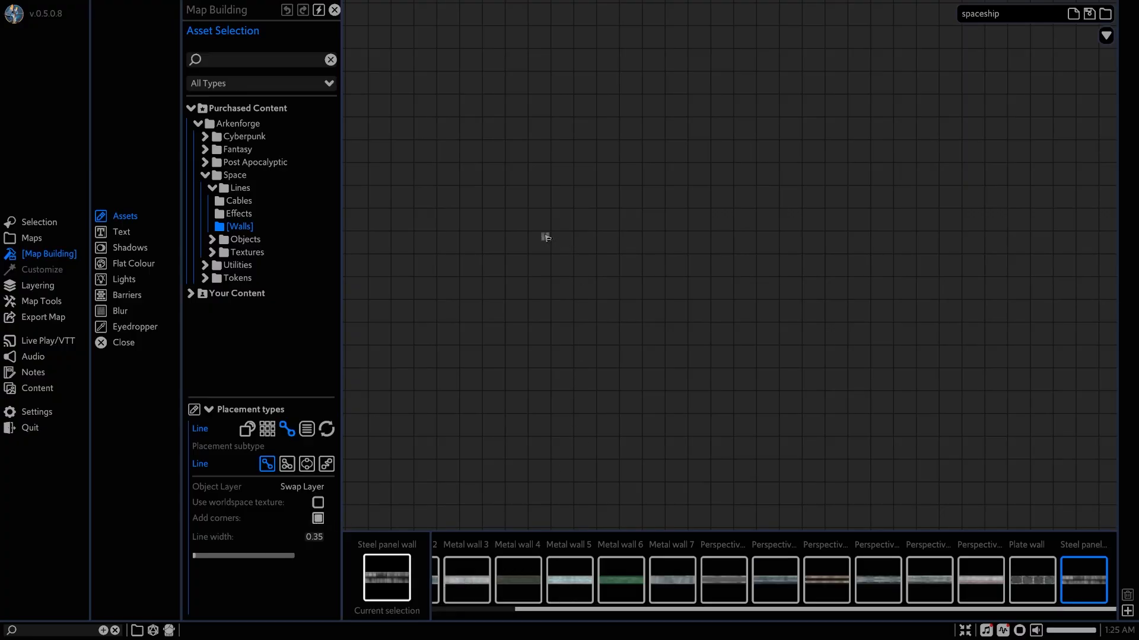
{"action": "mouse_move", "coordinate": [551, 234]}
{"action": "left_mouse_down"}
{"action": "mouse_move", "coordinate": [553, 413]}
{"action": "mouse_move", "coordinate": [667, 417]}
{"action": "mouse_move", "coordinate": [668, 235]}
{"action": "left_mouse_up"}
{"action": "middle_click_drag", "start_coordinate": [562, 225], "coordinate": [564, 279]}
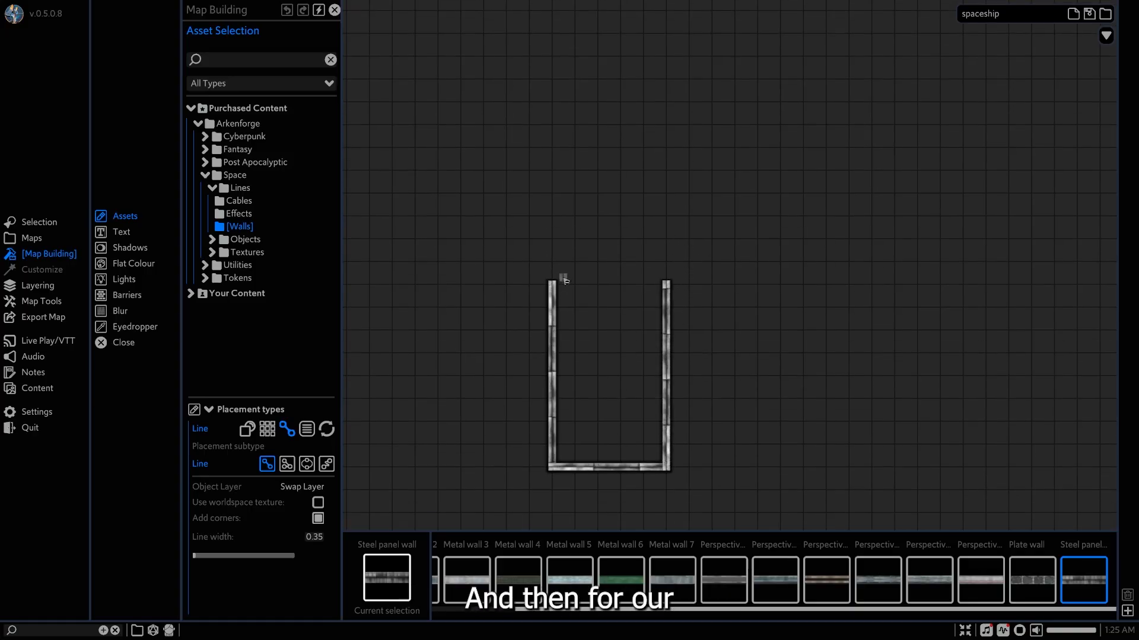
Close the front of the hull with two inward-slanting steel panel walls joined by a short straight front wall.
{"action": "left_click_drag", "start_coordinate": [554, 289], "coordinate": [574, 215]}
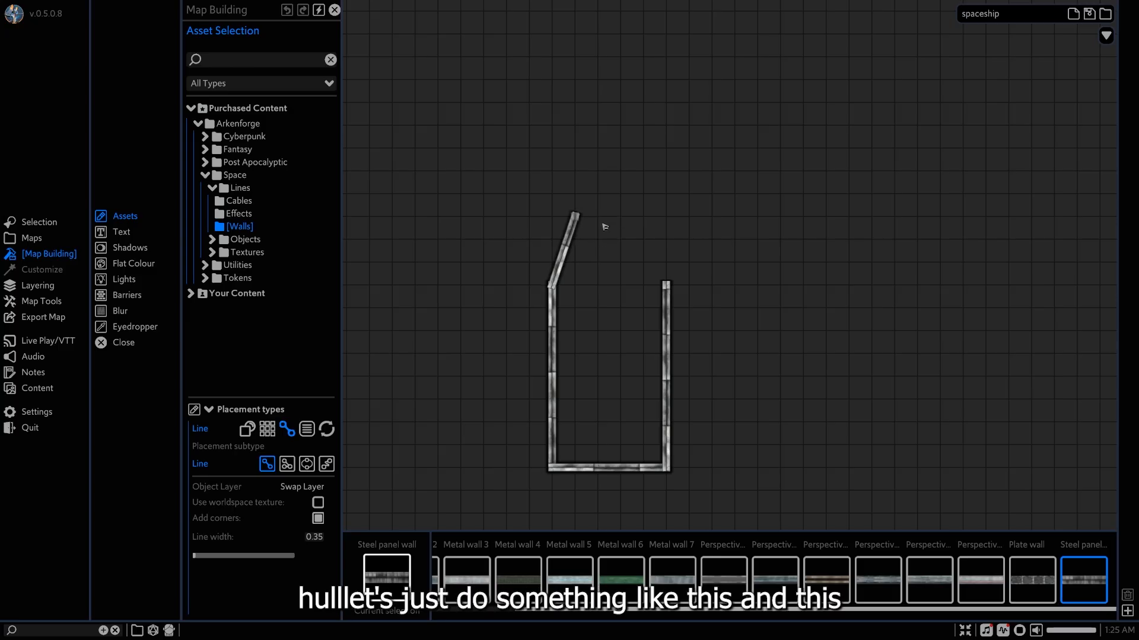
{"action": "left_click_drag", "start_coordinate": [674, 288], "coordinate": [645, 217]}
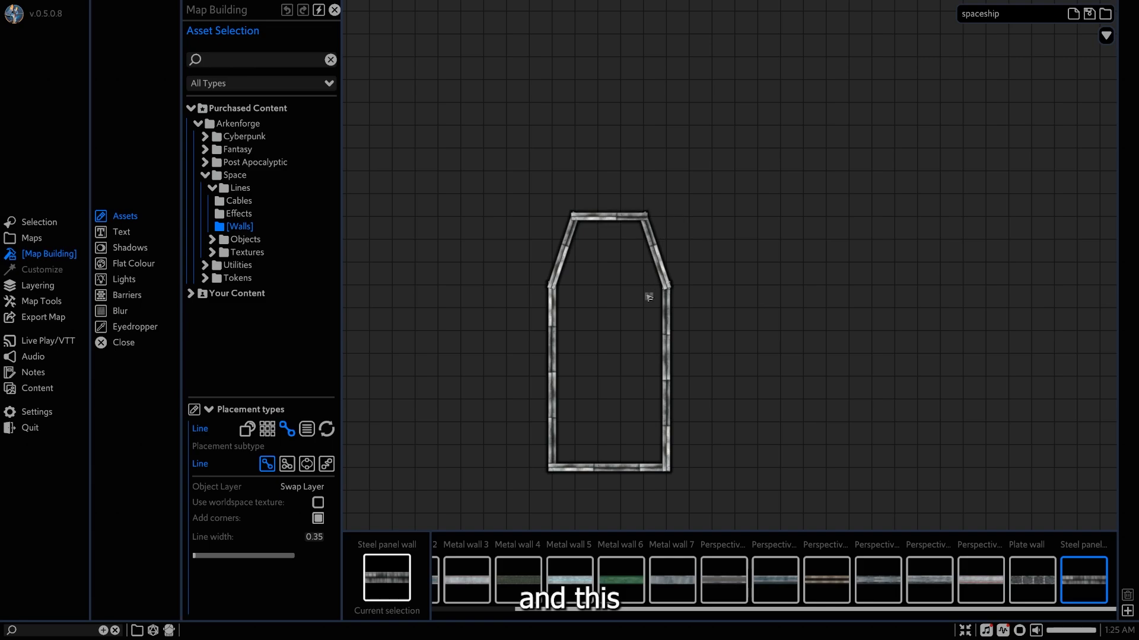
Divide the hull with a full-width cockpit wall, a 2-by-2-square bathroom behind it, and a full-width engine-room wall 2 squares from the back.
{"action": "scroll", "coordinate": [653, 292], "scroll_direction": "up", "scroll_amount": 3}
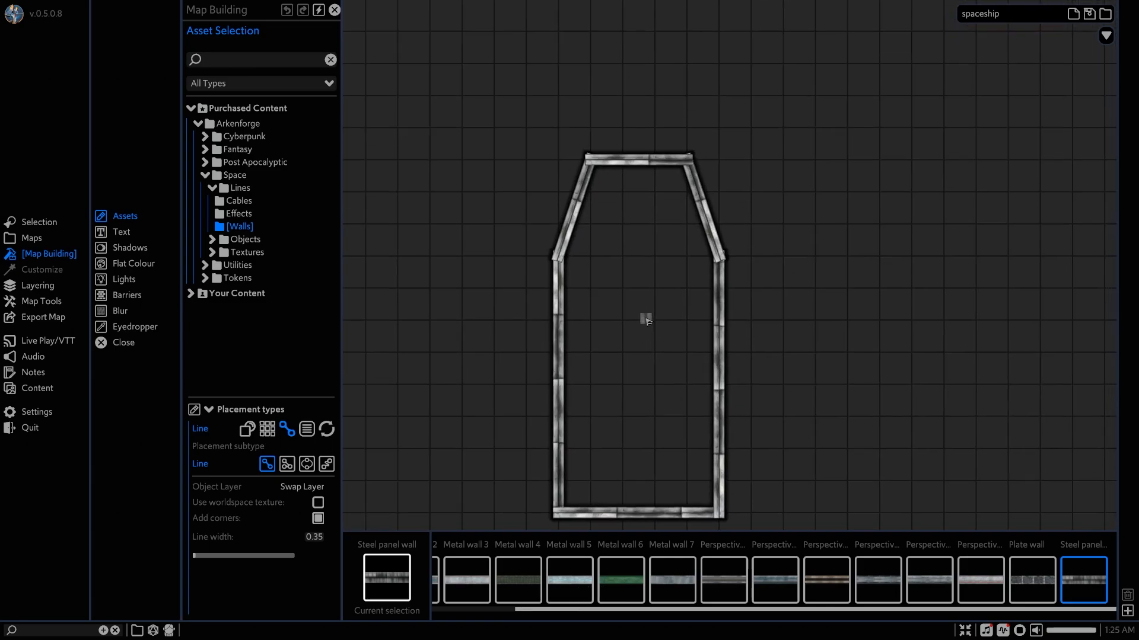
{"action": "left_click_drag", "start_coordinate": [559, 259], "coordinate": [719, 260]}
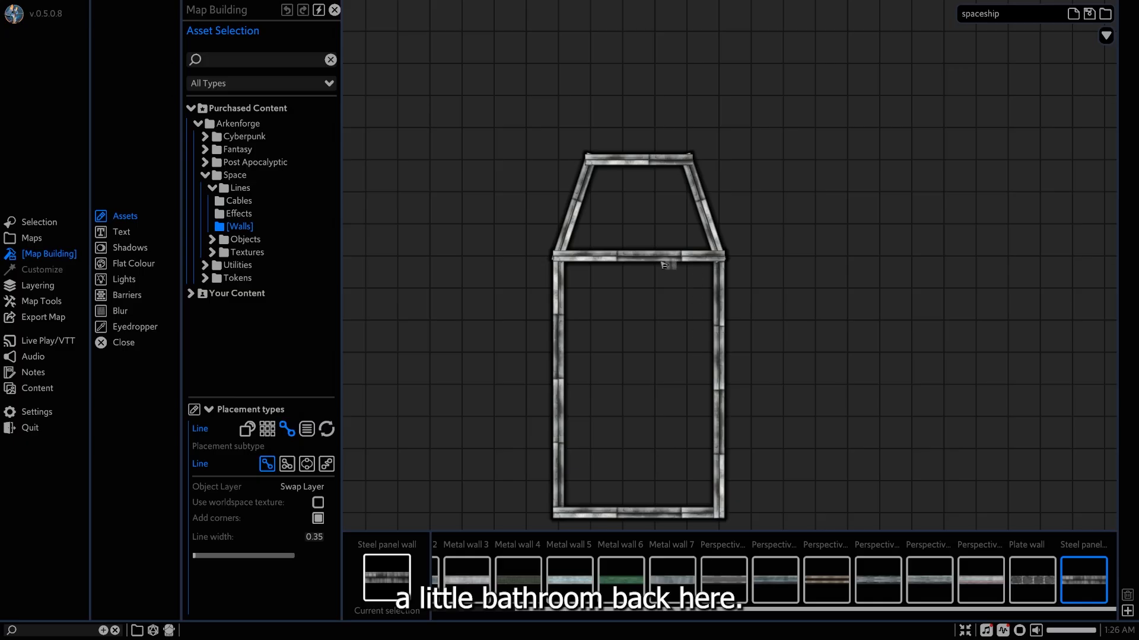
{"action": "mouse_move", "coordinate": [654, 259]}
{"action": "left_mouse_down"}
{"action": "mouse_move", "coordinate": [655, 323]}
{"action": "mouse_move", "coordinate": [722, 323]}
{"action": "left_mouse_up"}
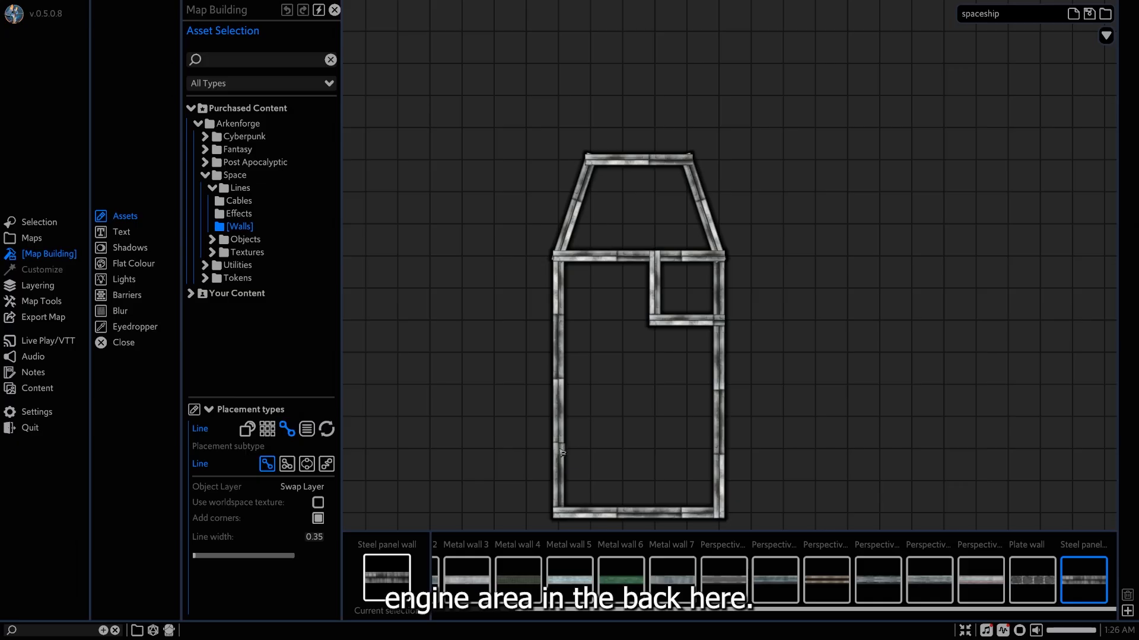
{"action": "left_click_drag", "start_coordinate": [562, 453], "coordinate": [723, 448]}
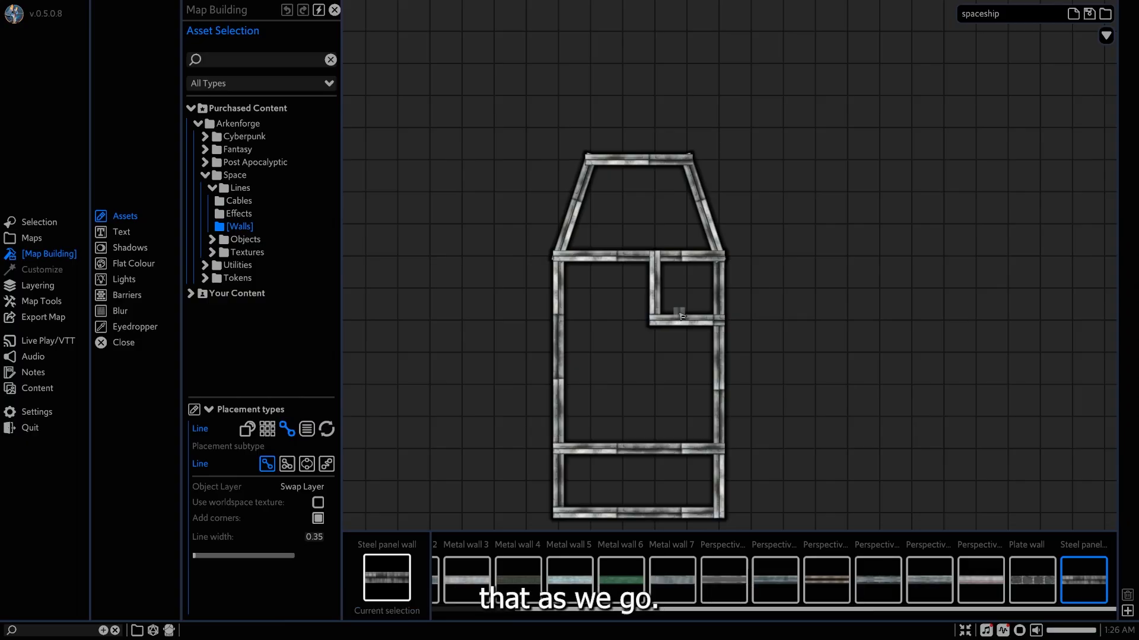
{"action": "right_click", "coordinate": [641, 315]}
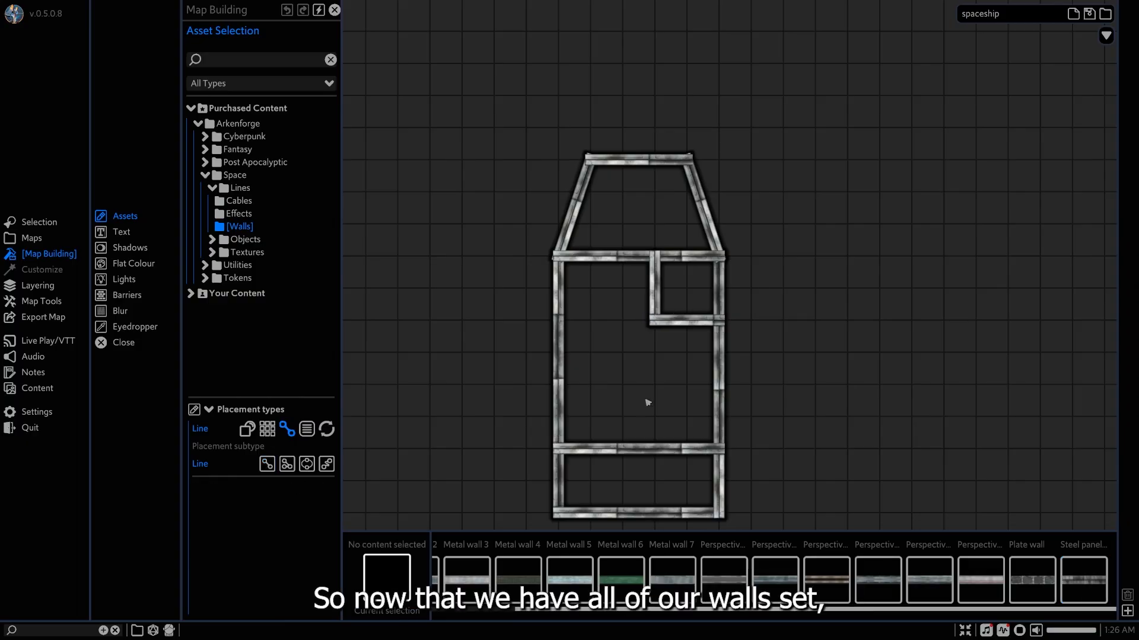
Bend the hull's front wall outward into a shallow curve and pull both of its ends slightly inward.
{"action": "scroll", "coordinate": [644, 339], "scroll_direction": "up", "scroll_amount": 1}
{"action": "scroll", "coordinate": [645, 341], "scroll_direction": "up", "scroll_amount": 1}
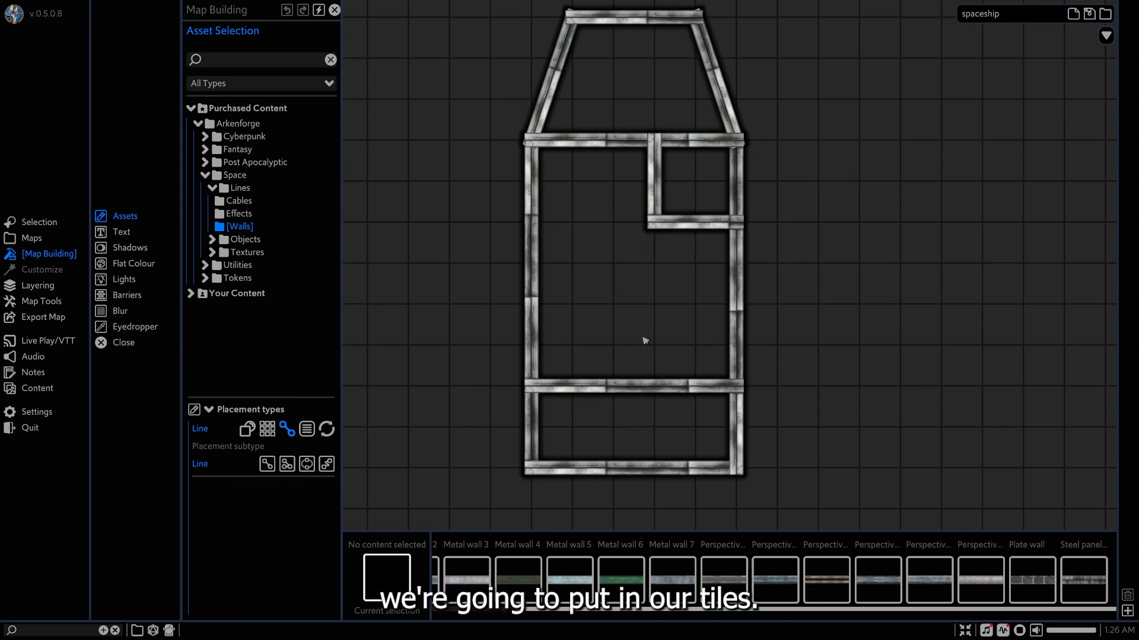
{"action": "scroll", "coordinate": [544, 286], "scroll_direction": "down", "scroll_amount": 1}
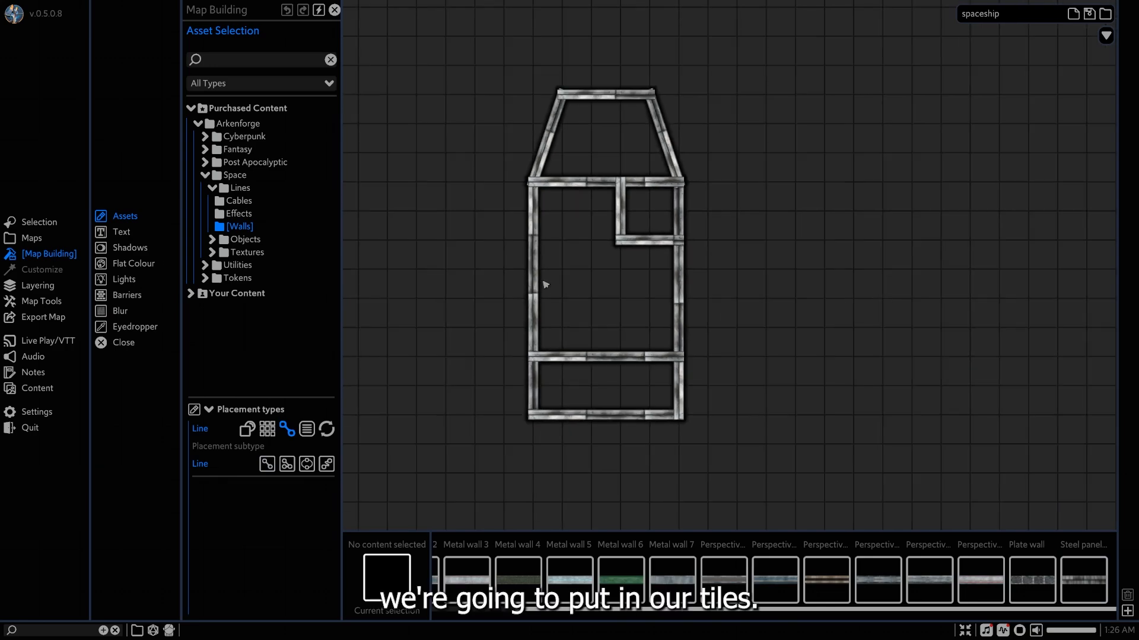
{"action": "middle_click_drag", "start_coordinate": [559, 217], "coordinate": [555, 267]}
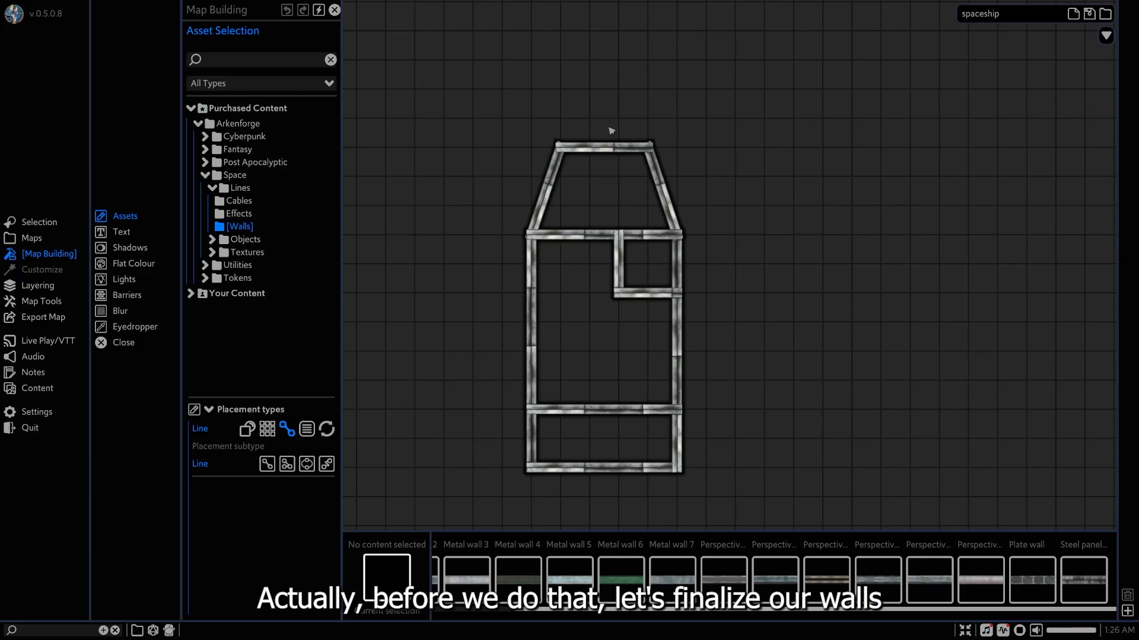
{"action": "middle_click_drag", "start_coordinate": [545, 364], "coordinate": [575, 381]}
{"action": "scroll", "coordinate": [611, 252], "scroll_direction": "up", "scroll_amount": 5}
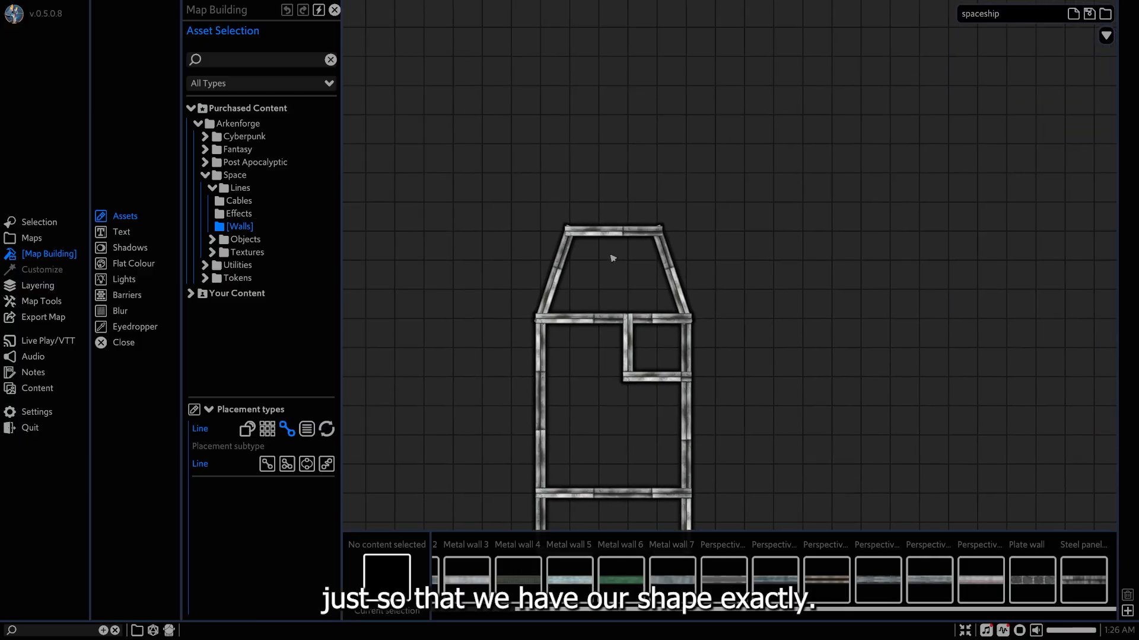
{"action": "left_click", "coordinate": [569, 211]}
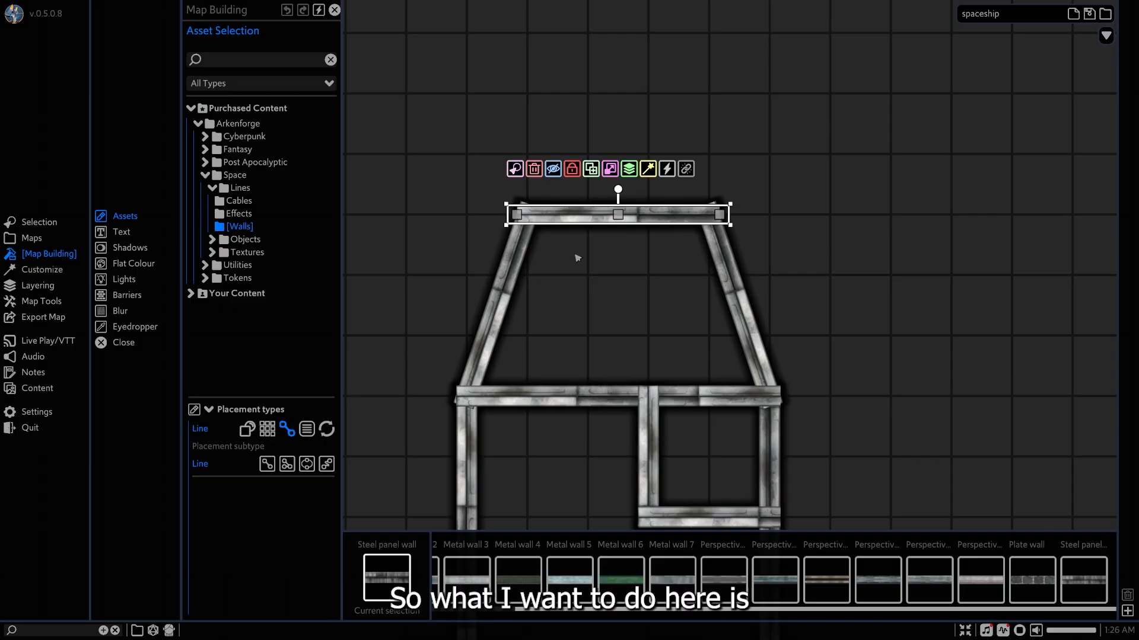
{"action": "left_click_drag", "start_coordinate": [618, 215], "coordinate": [619, 187]}
{"action": "middle_click_drag", "start_coordinate": [626, 232], "coordinate": [631, 271]}
{"action": "left_click_drag", "start_coordinate": [723, 250], "coordinate": [716, 251]}
{"action": "left_click_drag", "start_coordinate": [521, 250], "coordinate": [531, 250]}
{"action": "right_click", "coordinate": [572, 304]}
Align the front ends of both slanted nose walls with the ends of the curved front wall.
{"action": "left_click", "coordinate": [529, 261]}
{"action": "scroll", "coordinate": [534, 255], "scroll_direction": "up", "scroll_amount": 4}
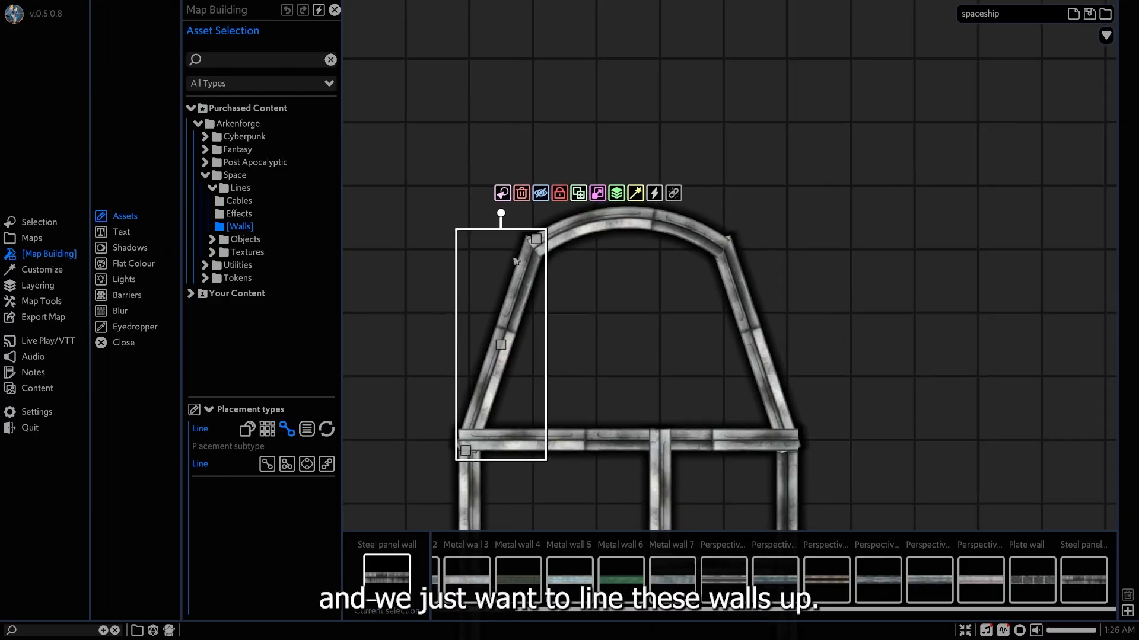
{"action": "left_click_drag", "start_coordinate": [547, 235], "coordinate": [551, 239]}
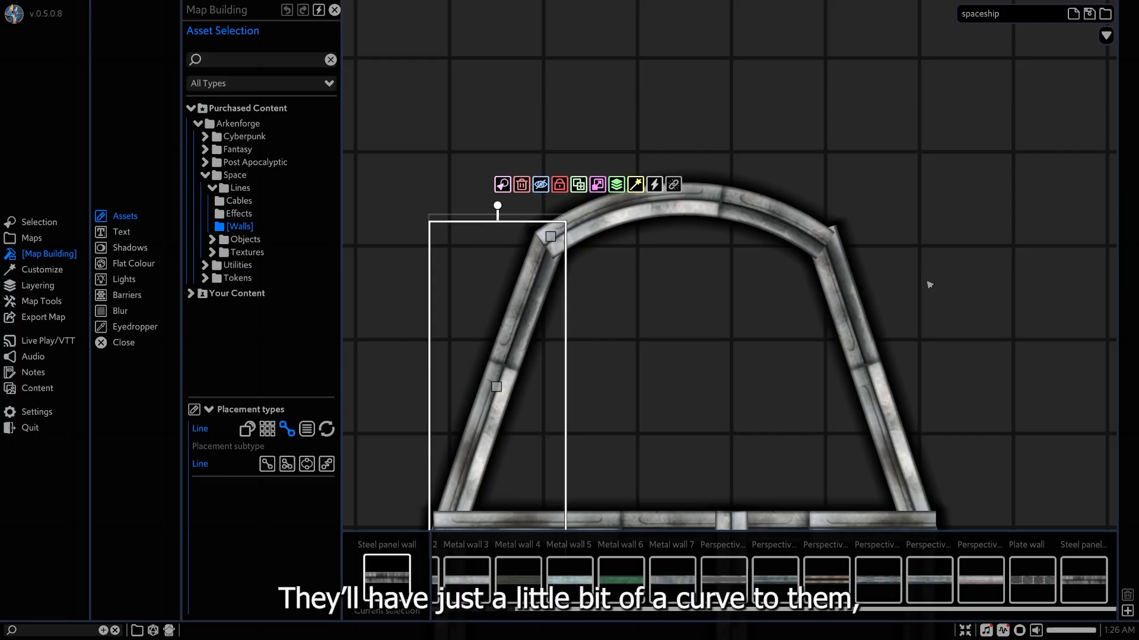
{"action": "left_click", "coordinate": [845, 270]}
{"action": "left_click_drag", "start_coordinate": [820, 230], "coordinate": [817, 238]}
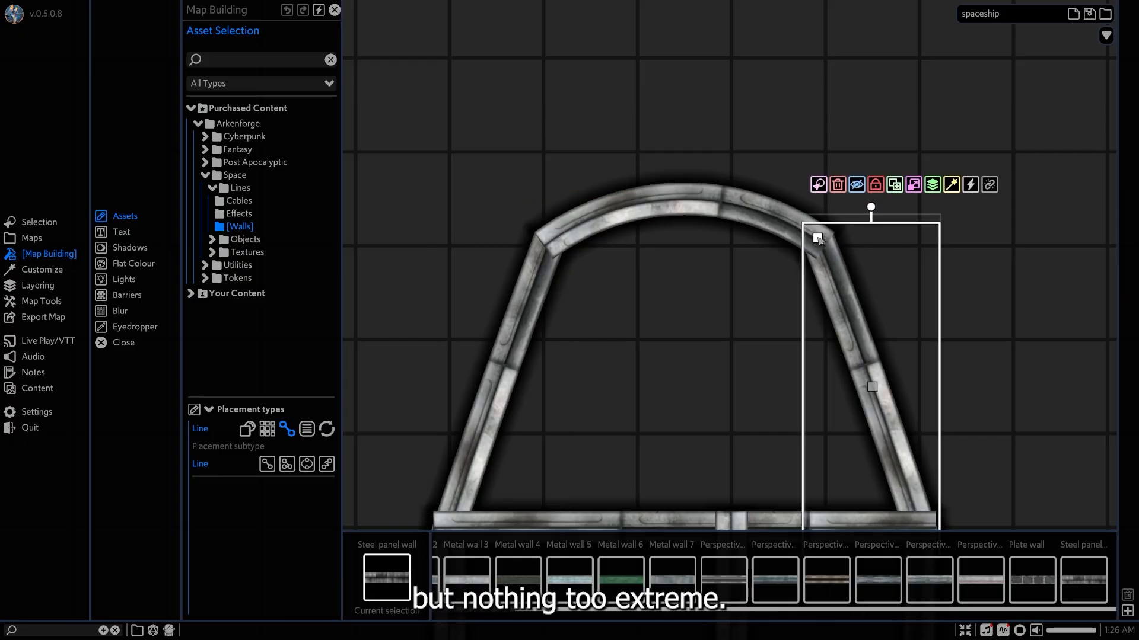
{"action": "left_click", "coordinate": [703, 344]}
Snap the rear ends of both slanted nose walls to the grid corners where the cockpit wall meets the hull sides.
{"action": "middle_click_drag", "start_coordinate": [707, 403], "coordinate": [684, 247]}
{"action": "middle_click_drag", "start_coordinate": [422, 349], "coordinate": [492, 311]}
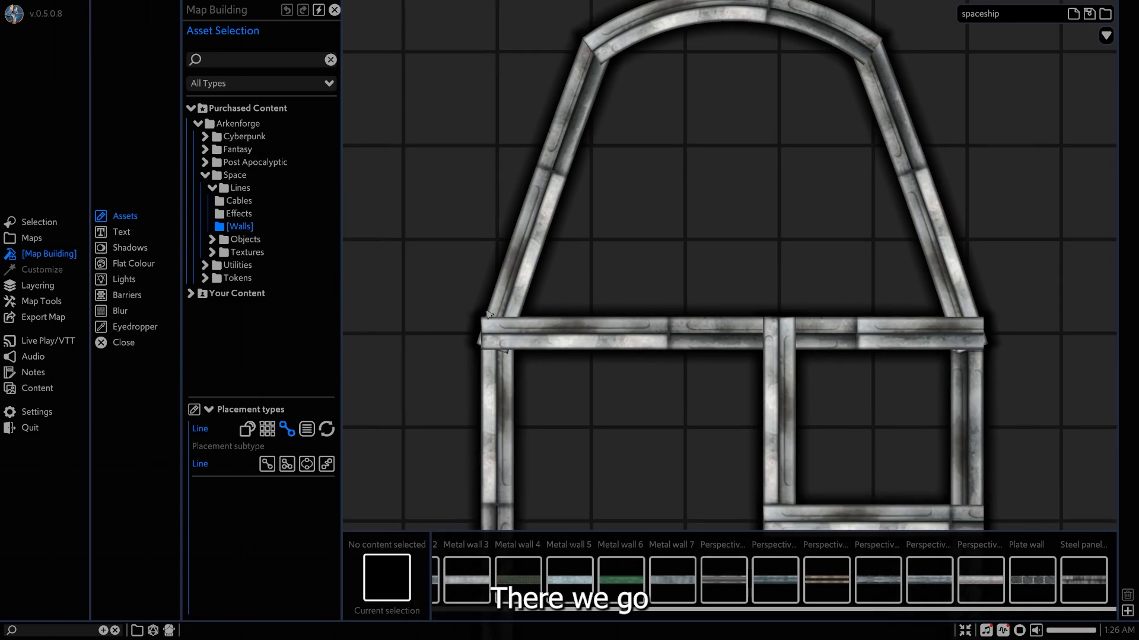
{"action": "left_click", "coordinate": [504, 304]}
{"action": "left_click_drag", "start_coordinate": [491, 349], "coordinate": [497, 333]}
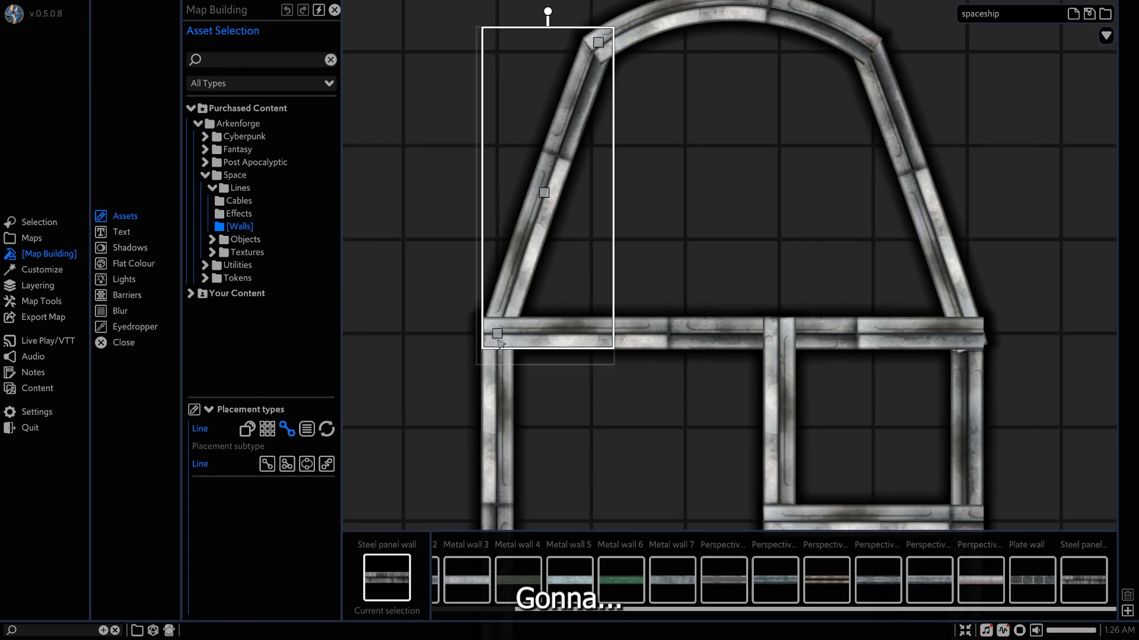
{"action": "left_click", "coordinate": [544, 382]}
{"action": "left_click", "coordinate": [982, 315]}
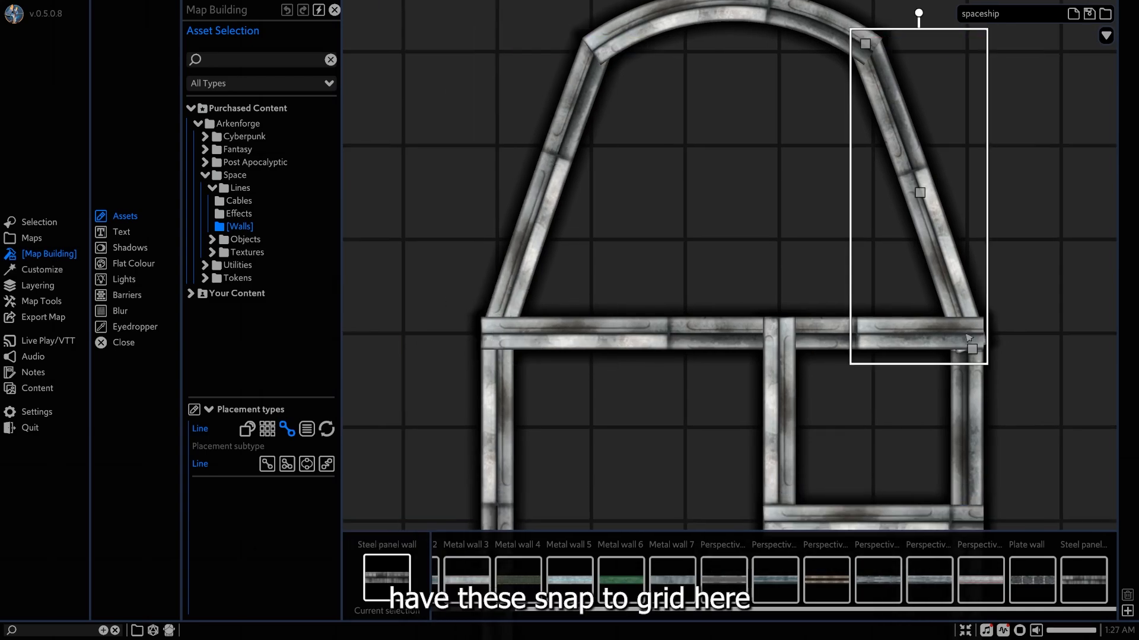
{"action": "mouse_move", "coordinate": [966, 343]}
{"action": "left_mouse_down"}
{"action": "mouse_move", "coordinate": [961, 355]}
{"action": "mouse_move", "coordinate": [968, 333]}
{"action": "left_mouse_up"}
{"action": "left_click", "coordinate": [1032, 392]}
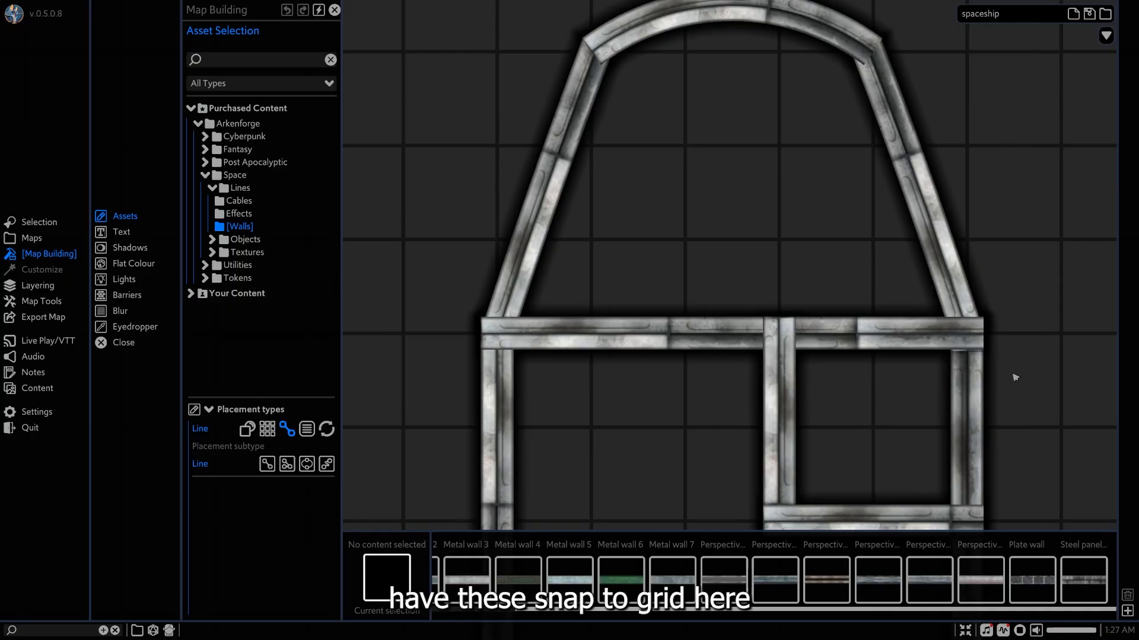
Pull both ends of the cockpit wall slightly inward so they line up with the hull sides.
{"action": "right_click_drag", "start_coordinate": [1015, 377], "coordinate": [905, 295]}
{"action": "left_click", "coordinate": [866, 238]}
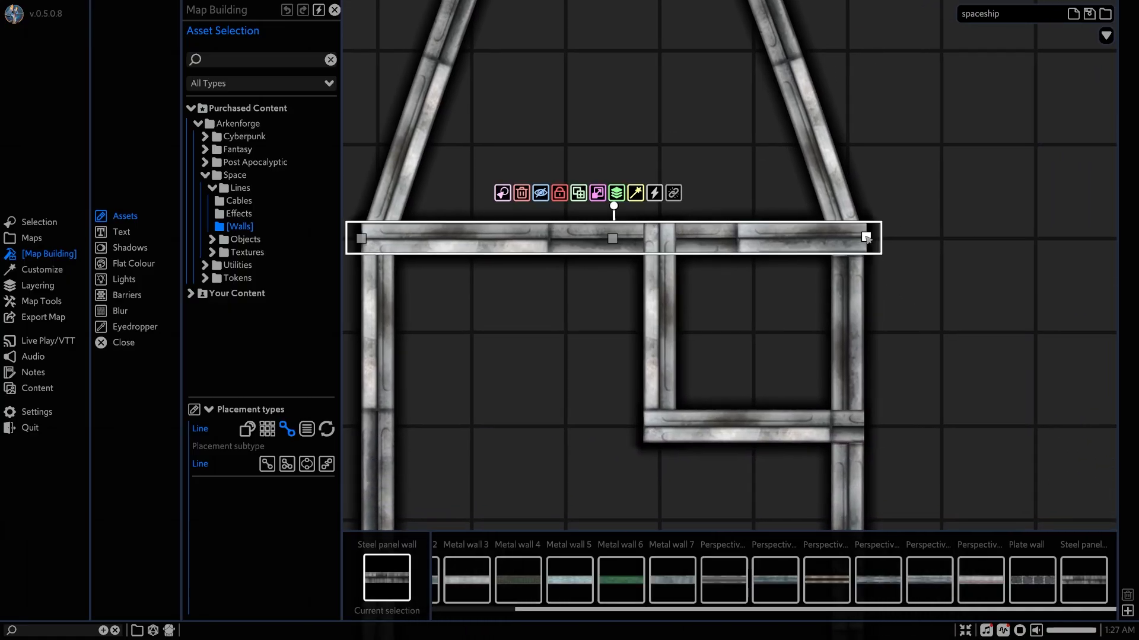
{"action": "left_click_drag", "start_coordinate": [866, 238], "coordinate": [859, 239]}
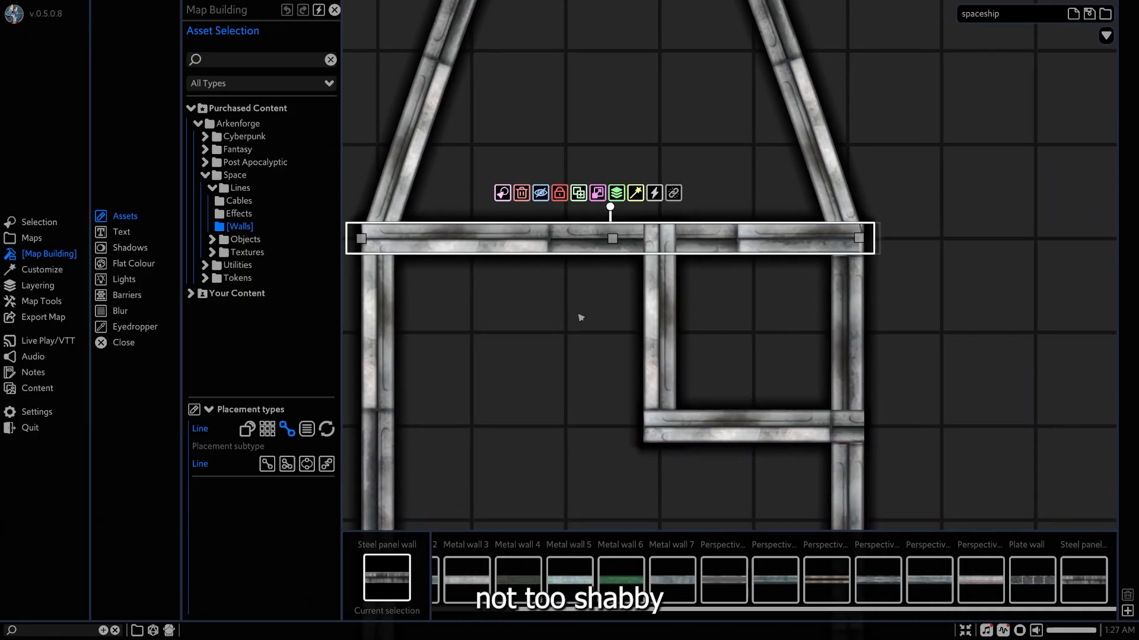
{"action": "right_click_drag", "start_coordinate": [581, 318], "coordinate": [780, 318]}
{"action": "left_click_drag", "start_coordinate": [561, 238], "coordinate": [565, 240]}
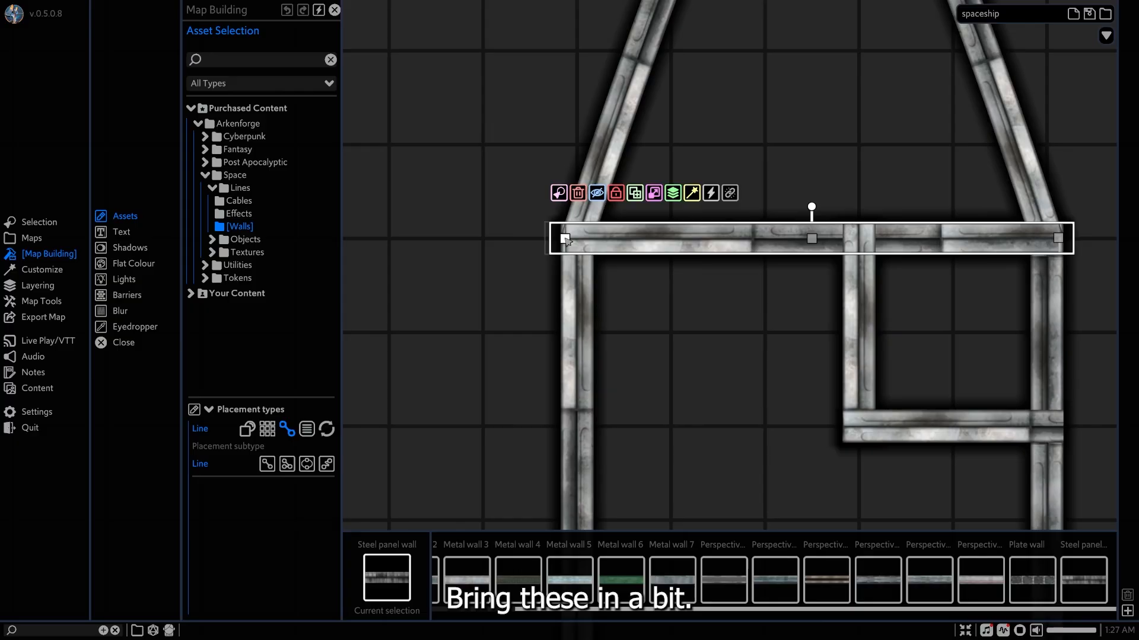
{"action": "left_click", "coordinate": [677, 307]}
{"action": "right_click_drag", "start_coordinate": [746, 354], "coordinate": [616, 308]}
{"action": "right_click_drag", "start_coordinate": [626, 367], "coordinate": [621, 284]}
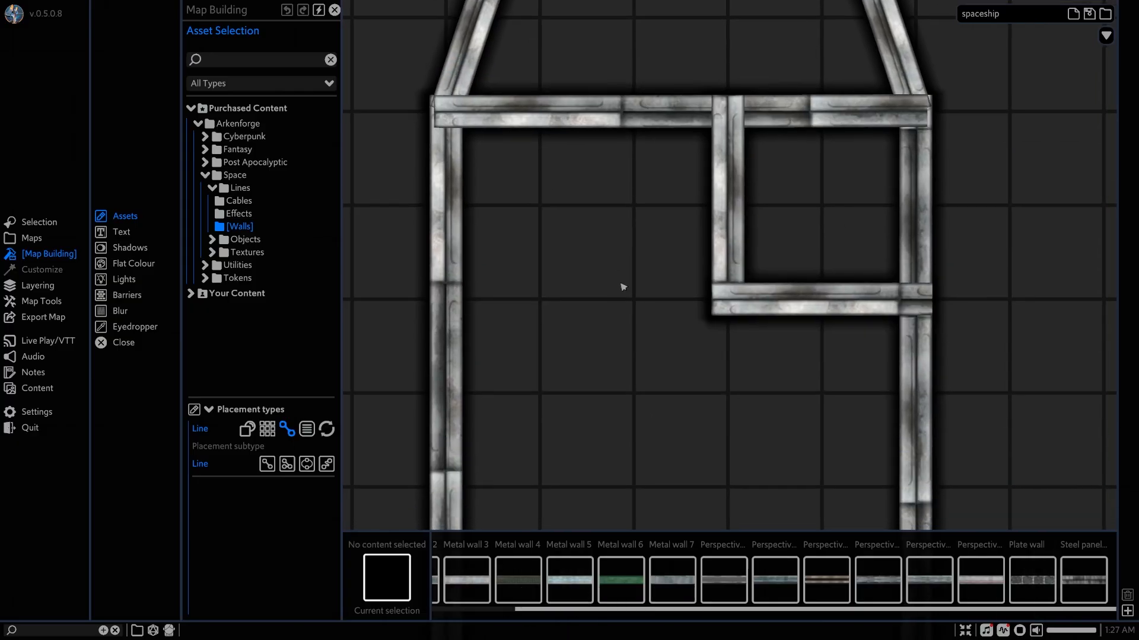
{"action": "right_click_drag", "start_coordinate": [656, 454], "coordinate": [693, 251]}
{"action": "scroll", "coordinate": [660, 338], "scroll_direction": "down", "scroll_amount": 5}
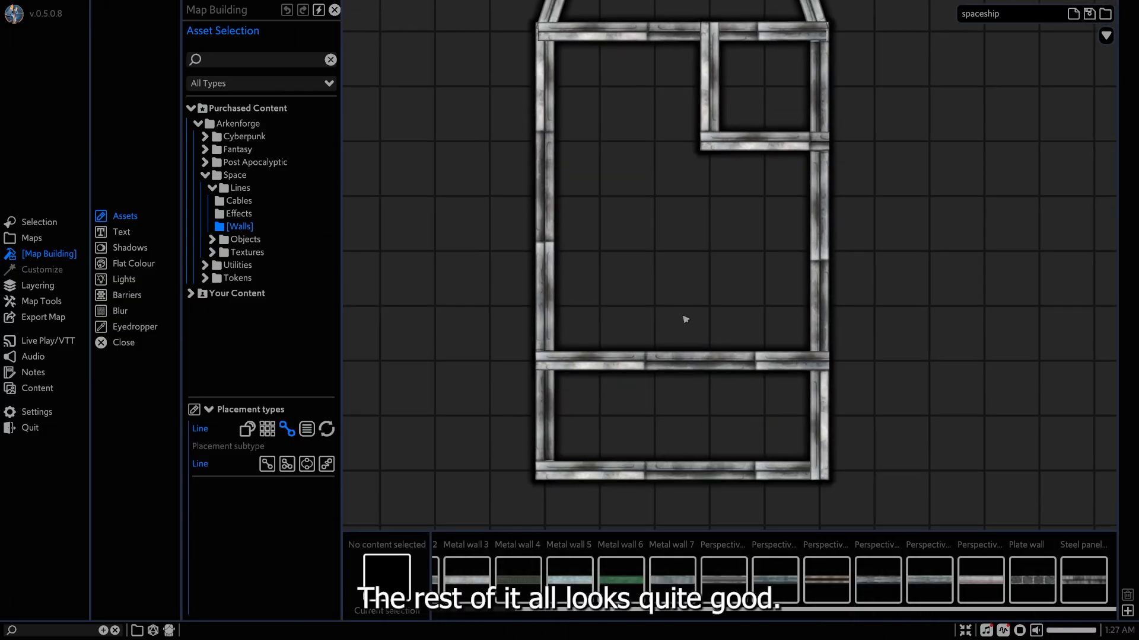
{"action": "right_click_drag", "start_coordinate": [684, 320], "coordinate": [656, 385]}
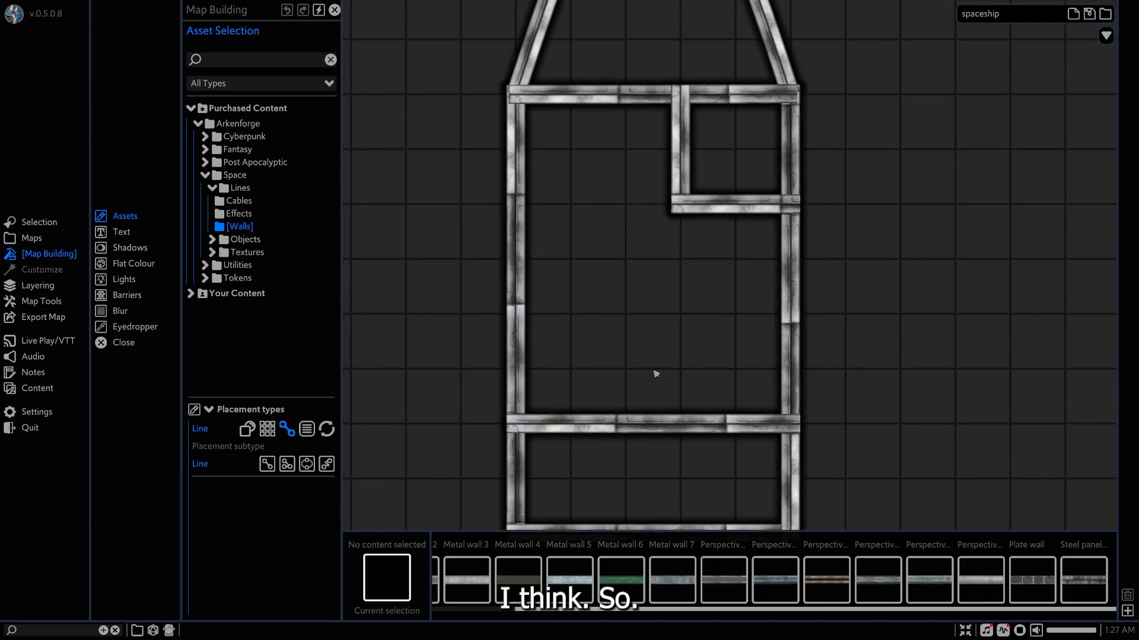
{"action": "right_click_drag", "start_coordinate": [633, 196], "coordinate": [636, 414]}
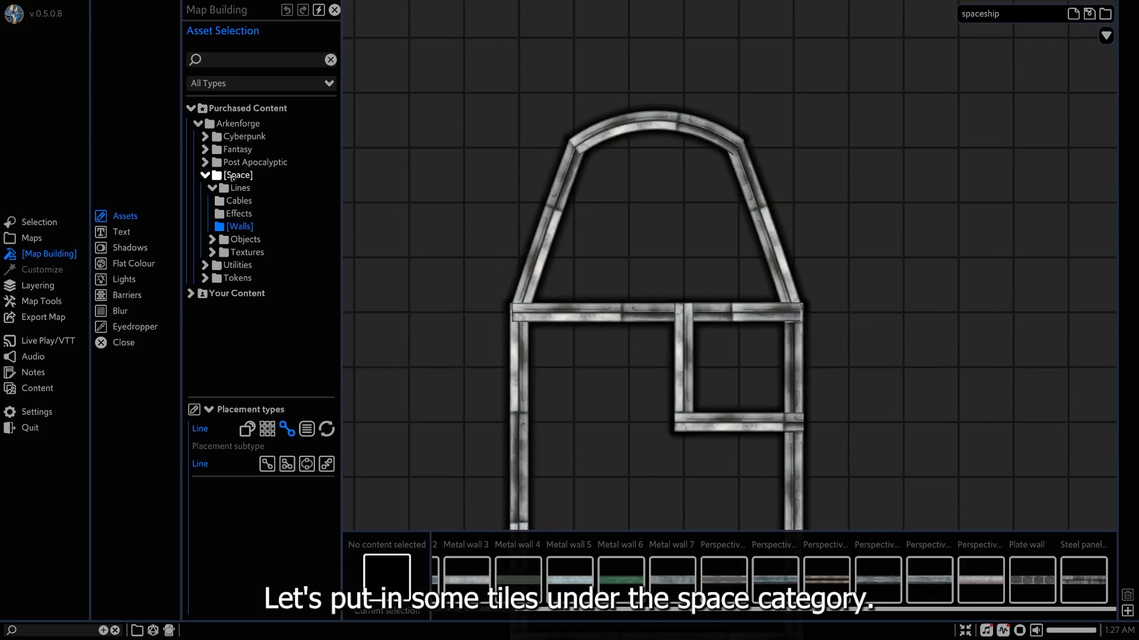
Choose the White hex tiles texture from the Space spaceship tiles and set its placement to tile polygon.
{"action": "left_click", "coordinate": [247, 253]}
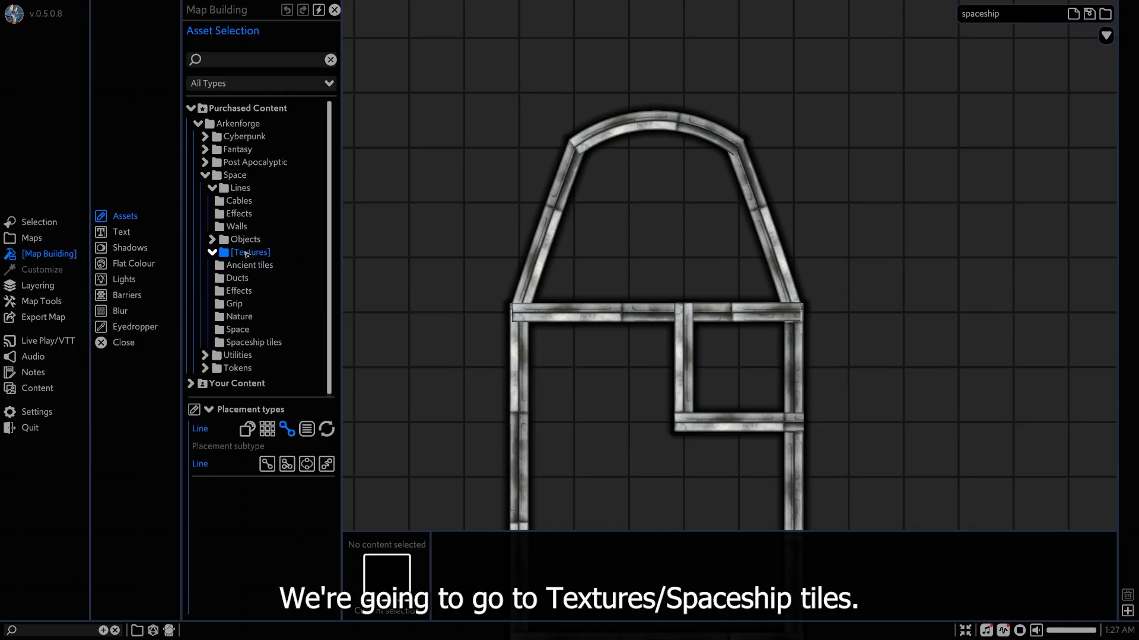
{"action": "left_click", "coordinate": [248, 343]}
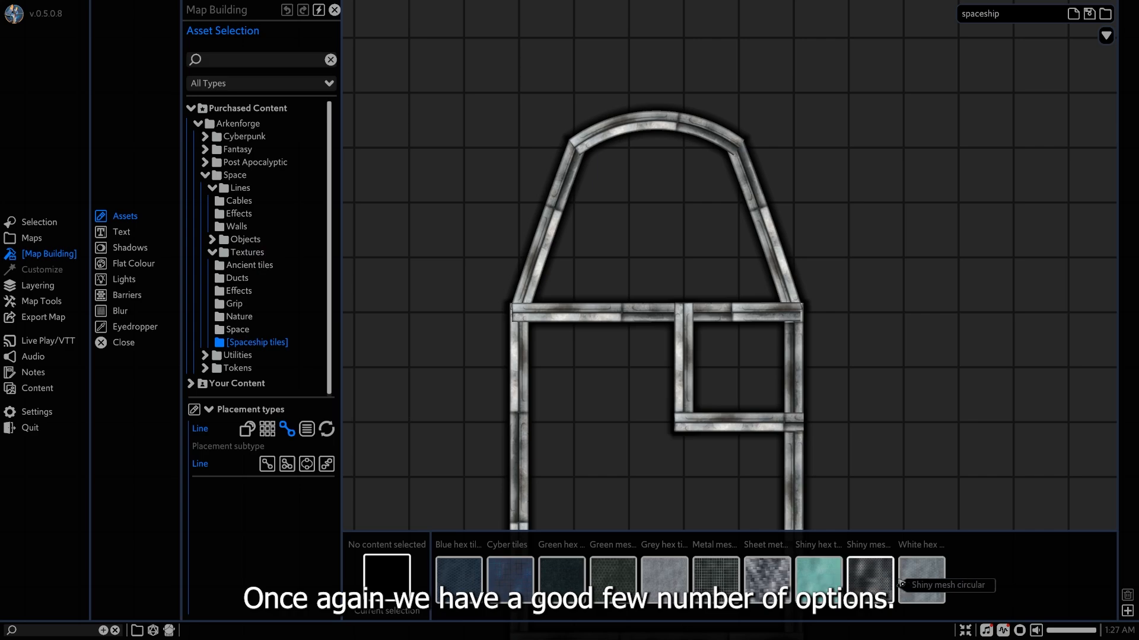
{"action": "left_click", "coordinate": [921, 580]}
{"action": "left_click_drag", "start_coordinate": [875, 285], "coordinate": [1035, 438]}
{"action": "key", "text": "ctrl+z"}
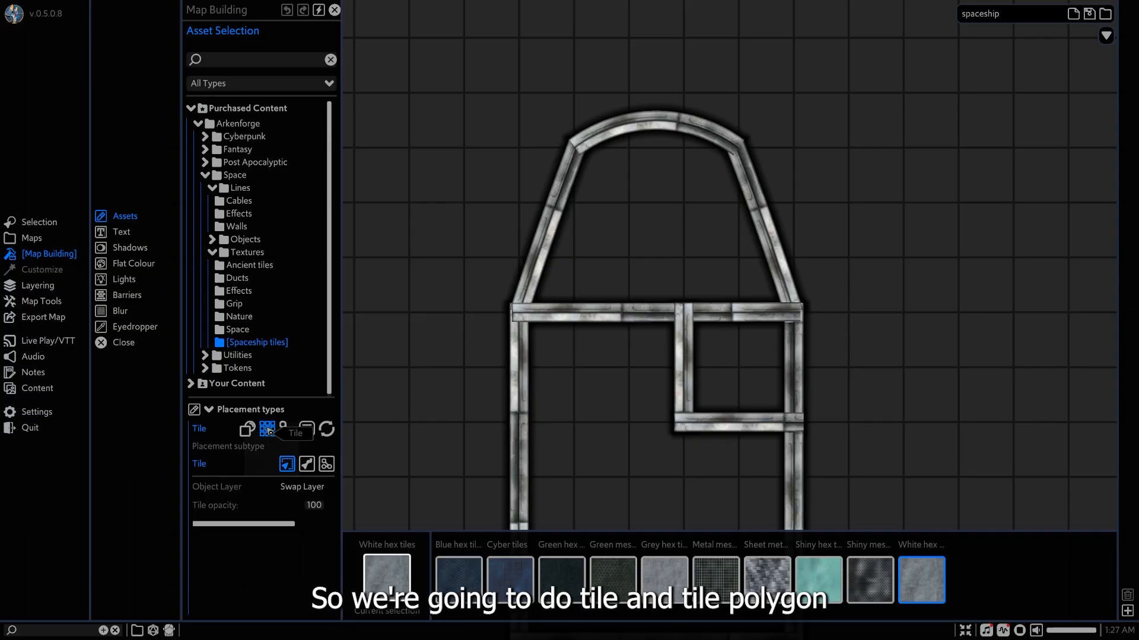
{"action": "left_click", "coordinate": [326, 464]}
Draw a White hex tiles floor polygon along the outer wall centrelines, covering the whole hull and following the curved nose.
{"action": "middle_click_drag", "start_coordinate": [690, 405], "coordinate": [676, 138]}
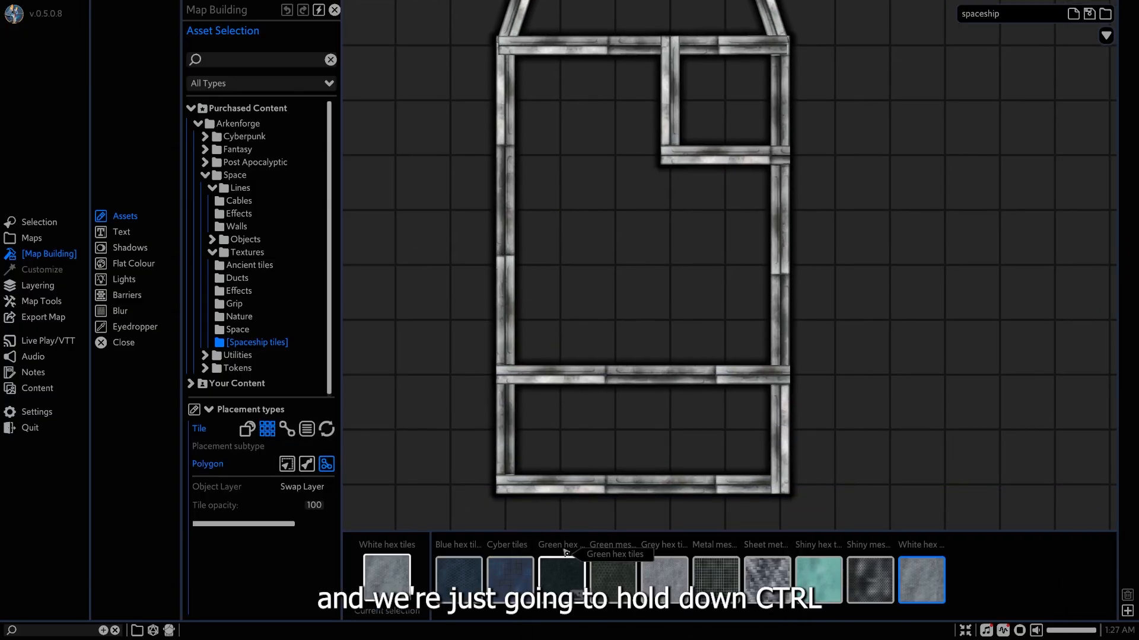
{"action": "left_click", "coordinate": [781, 487], "text": "ctrl"}
{"action": "middle_click_drag", "start_coordinate": [779, 301], "coordinate": [780, 360]}
{"action": "scroll", "coordinate": [781, 362], "scroll_direction": "up", "scroll_amount": 3}
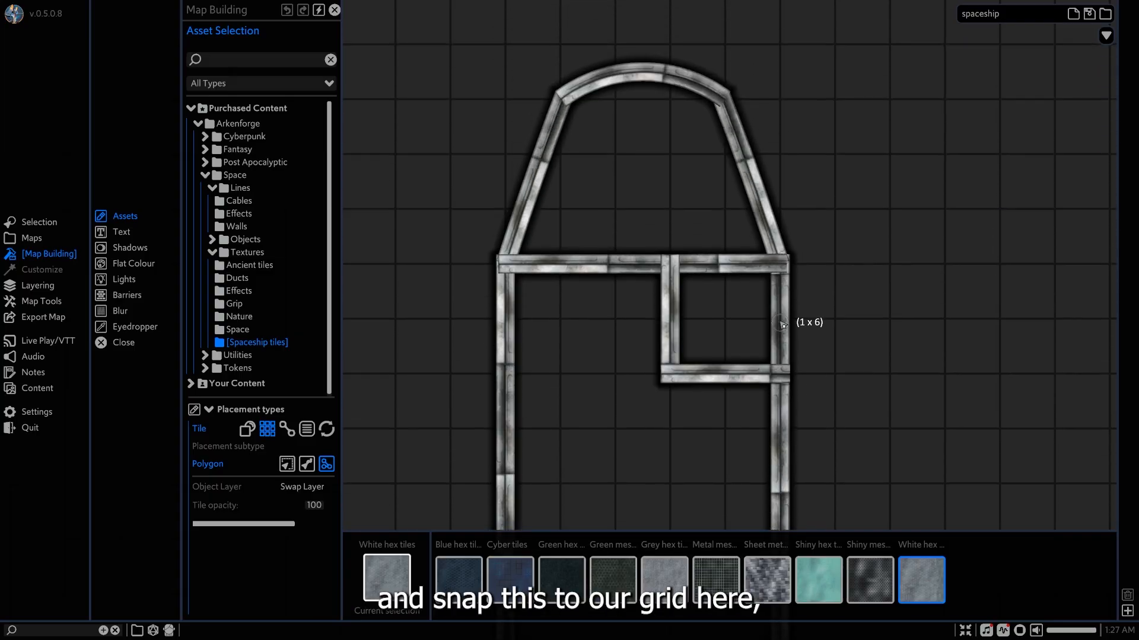
{"action": "left_click", "coordinate": [780, 279]}
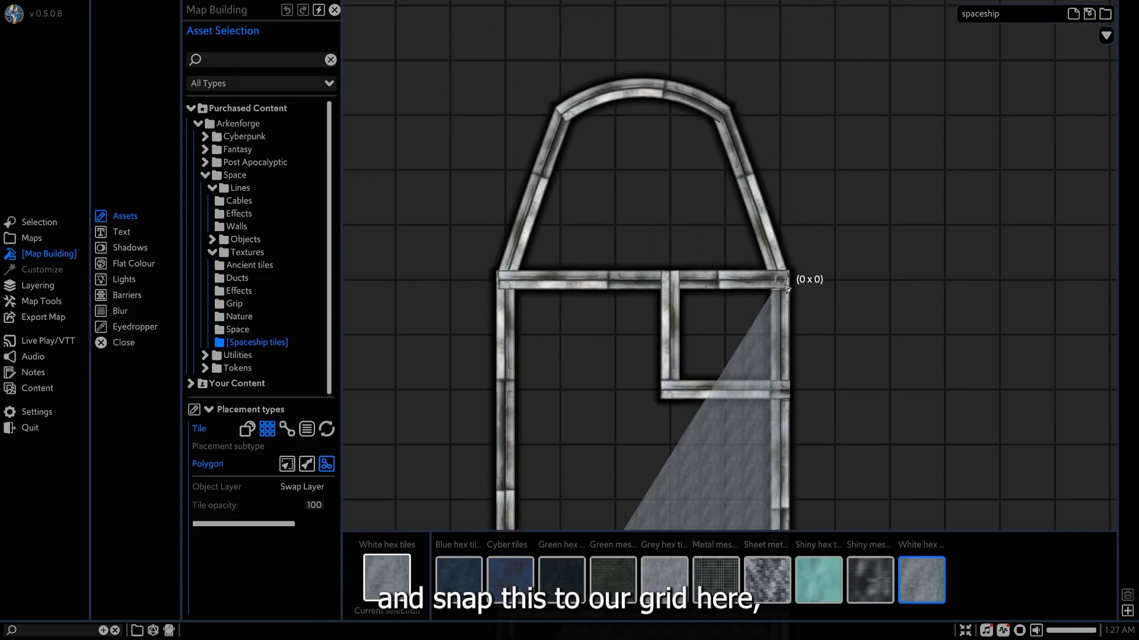
{"action": "left_click", "coordinate": [725, 115]}
{"action": "left_click", "coordinate": [695, 99]}
{"action": "left_click", "coordinate": [661, 90]}
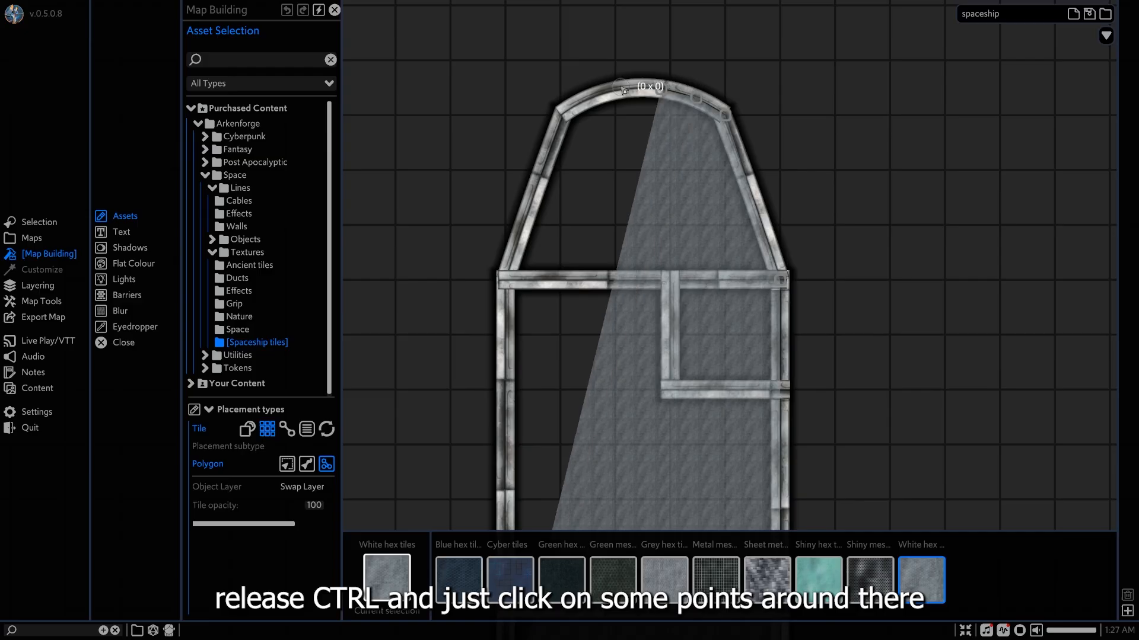
{"action": "left_click", "coordinate": [620, 88]}
{"action": "left_click", "coordinate": [587, 97]}
{"action": "left_click", "coordinate": [564, 114]}
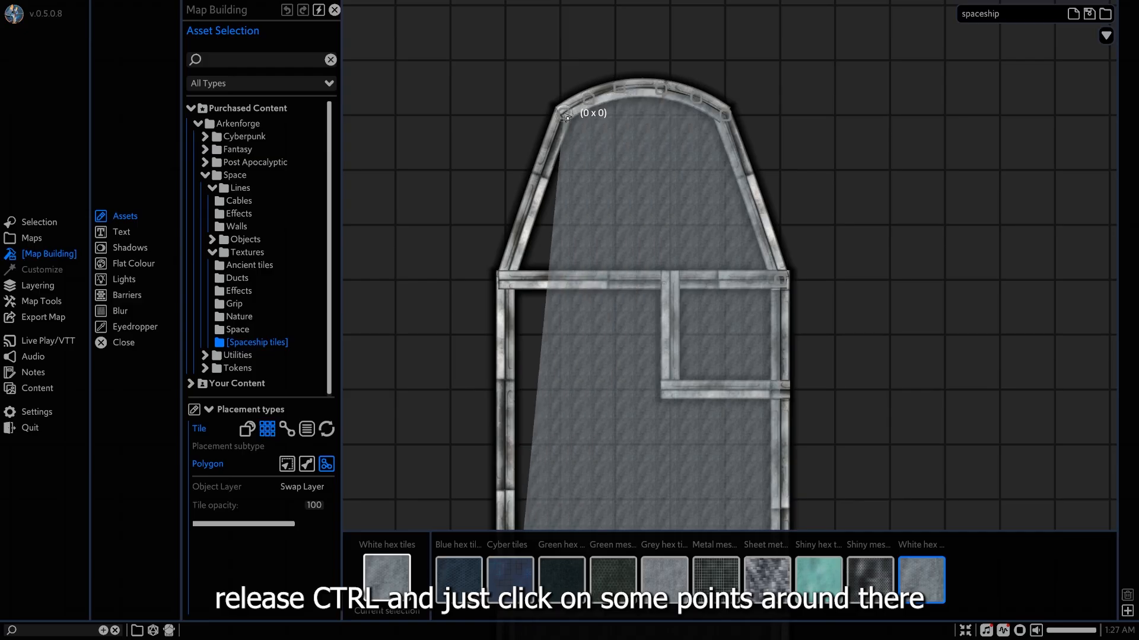
{"action": "left_click", "coordinate": [505, 280]}
{"action": "right_click", "coordinate": [604, 389]}
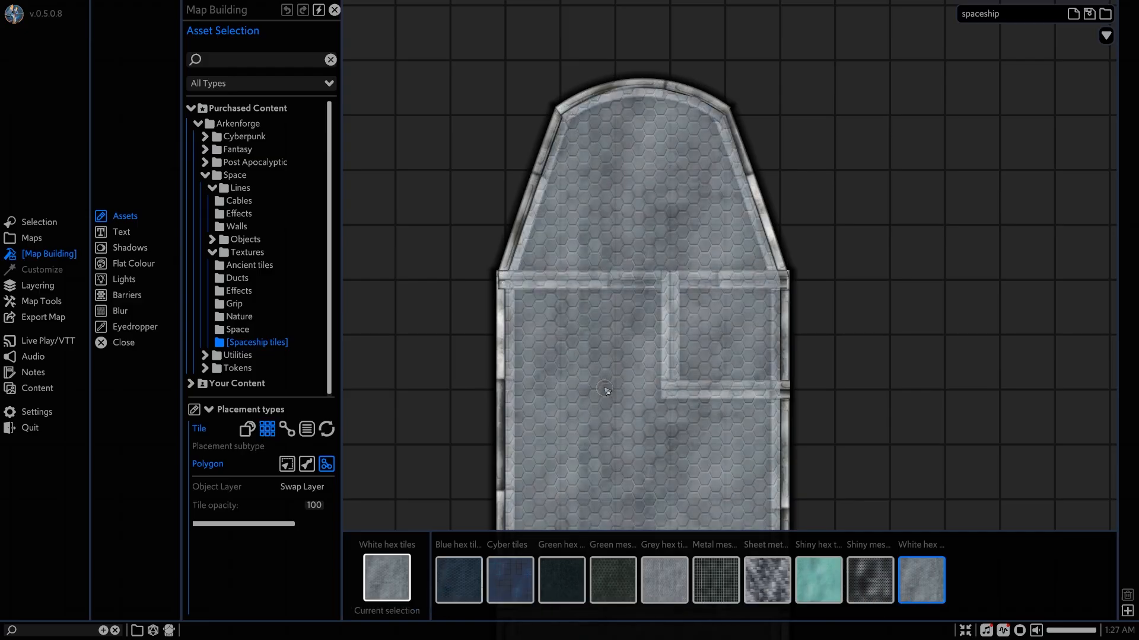
Move the hex tile floor to the terrain layer so it sits beneath the walls.
{"action": "key", "text": "s"}
{"action": "right_click", "coordinate": [606, 368]}
{"action": "key", "text": "s"}
{"action": "scroll", "coordinate": [610, 350], "scroll_direction": "down", "scroll_amount": 2}
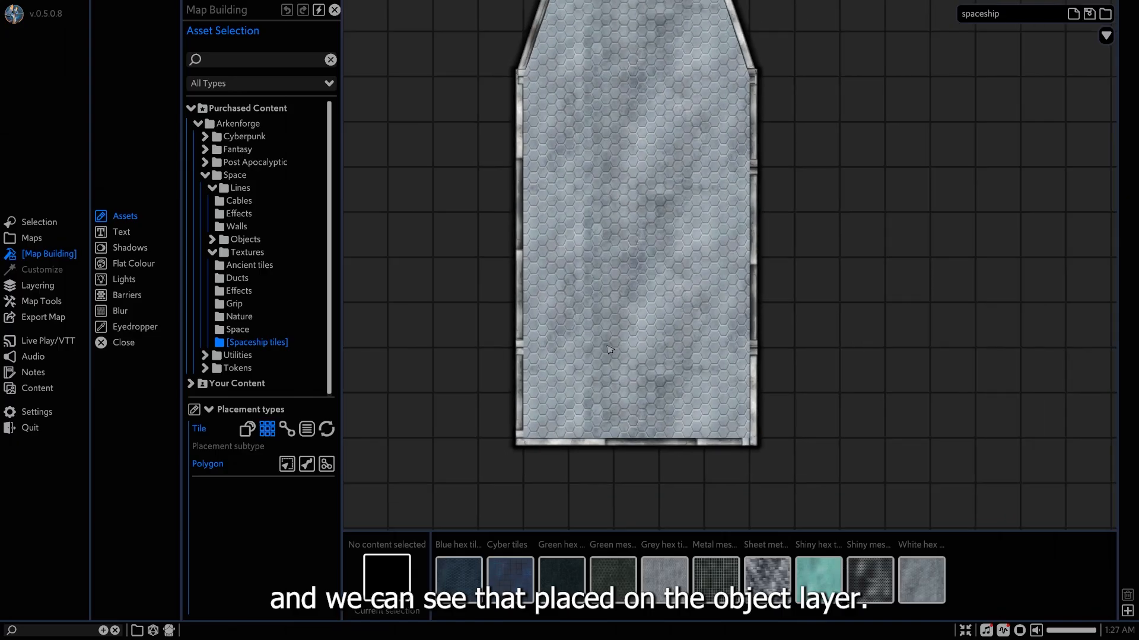
{"action": "key", "text": "w"}
{"action": "left_click", "coordinate": [610, 343]}
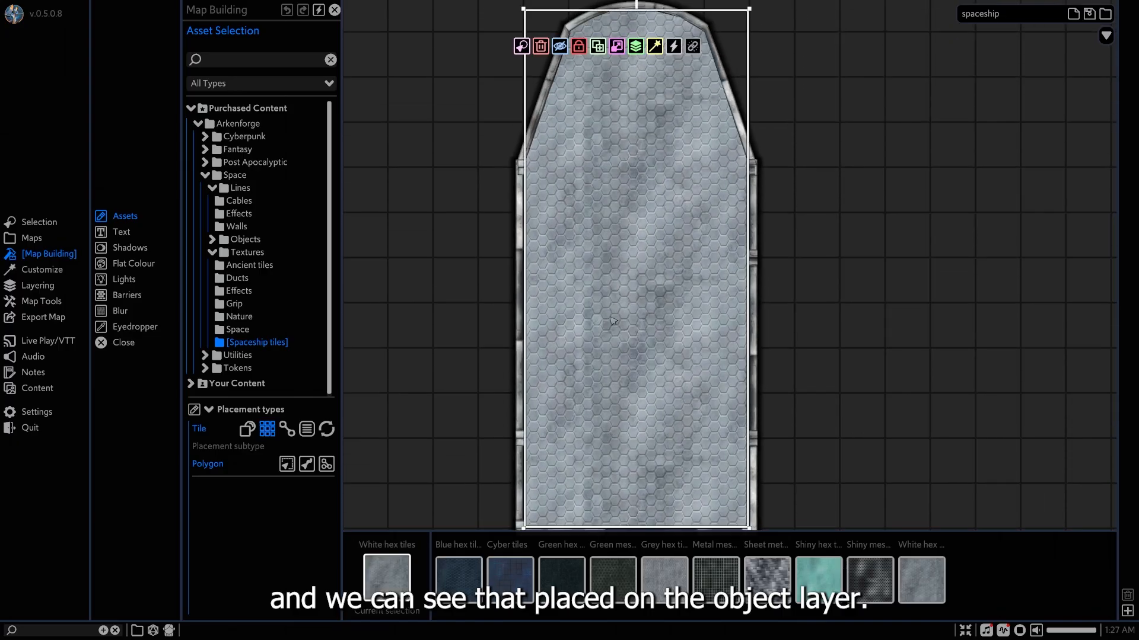
{"action": "left_click", "coordinate": [636, 50]}
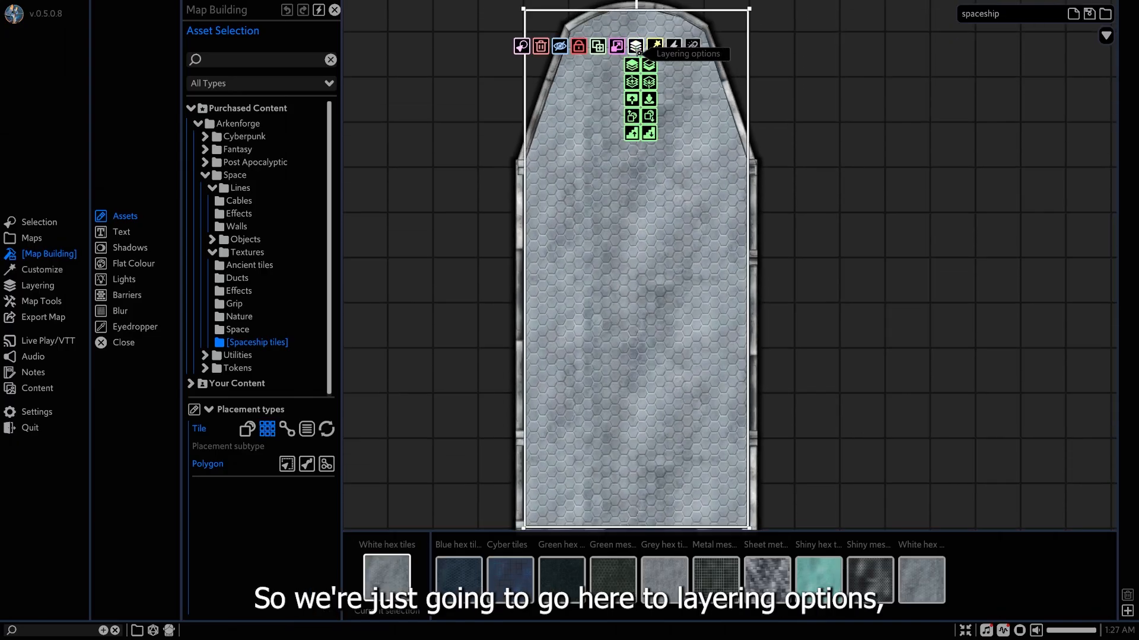
{"action": "left_click", "coordinate": [648, 99]}
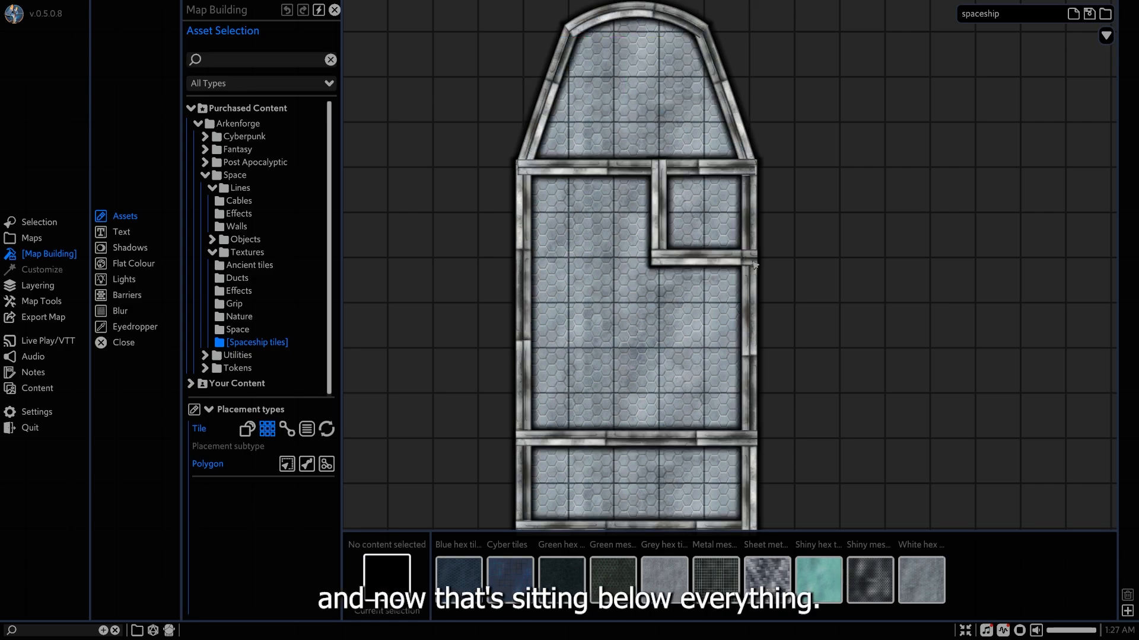
Split the cockpit wall about 1.5 squares from the hull side opposite the bathroom.
{"action": "middle_click_drag", "start_coordinate": [734, 444], "coordinate": [731, 361]}
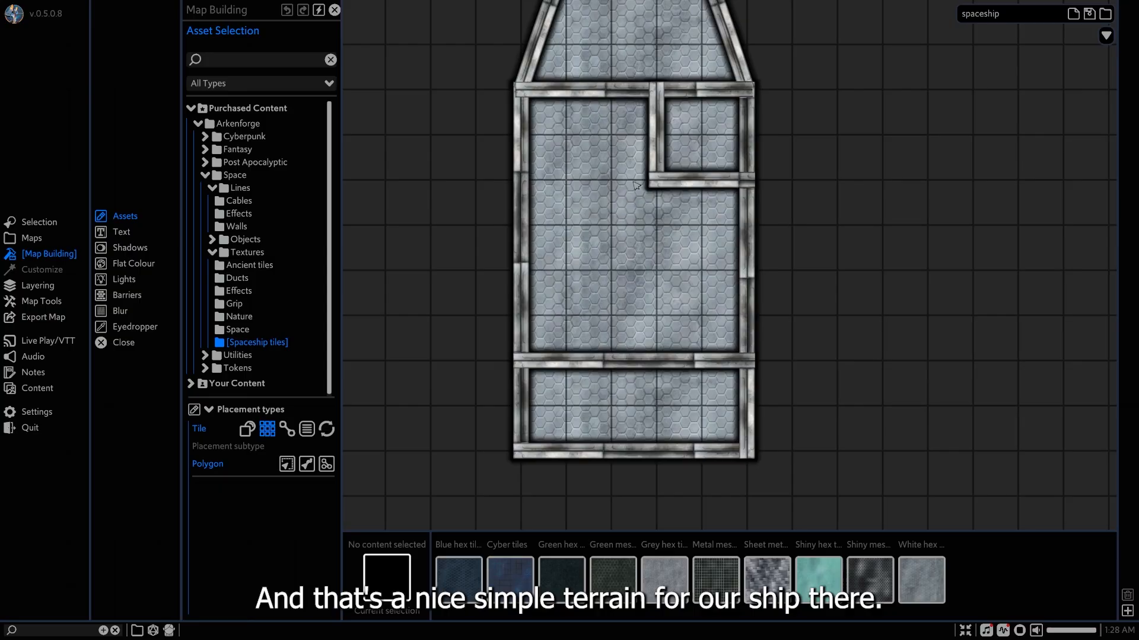
{"action": "middle_click_drag", "start_coordinate": [635, 186], "coordinate": [637, 263]}
{"action": "scroll", "coordinate": [616, 280], "scroll_direction": "up", "scroll_amount": 3}
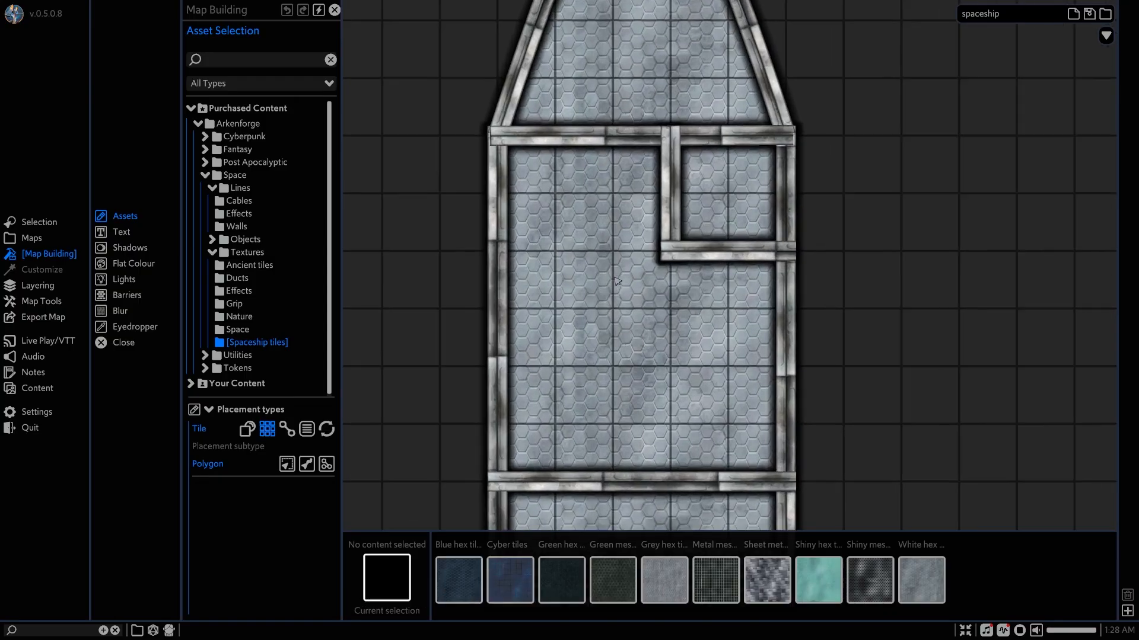
{"action": "middle_click_drag", "start_coordinate": [611, 298], "coordinate": [618, 114]}
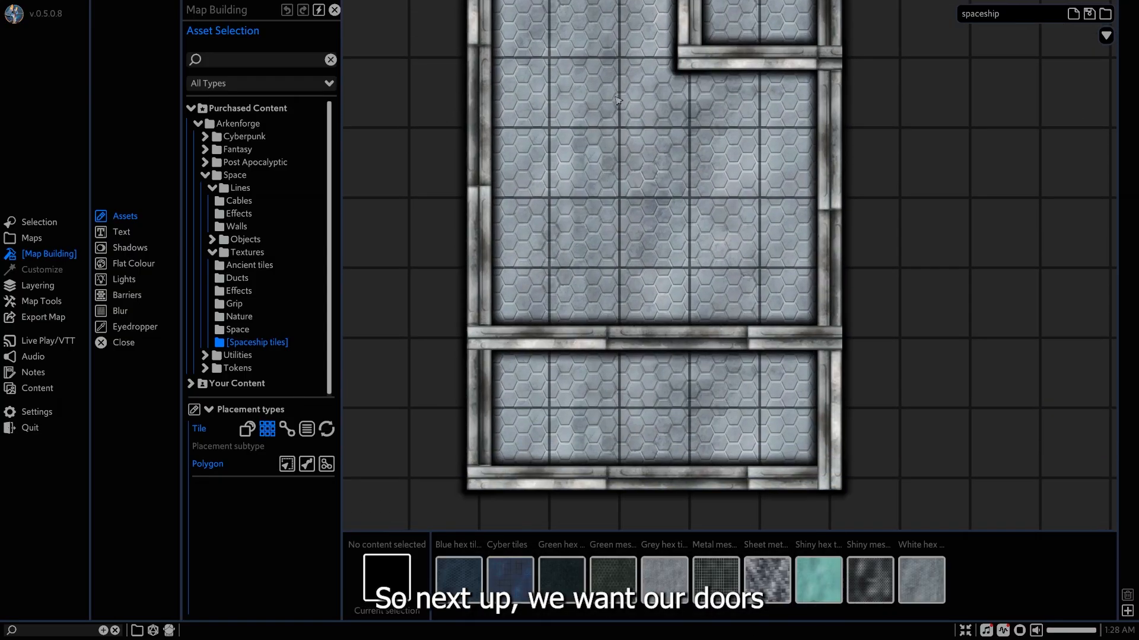
{"action": "middle_click_drag", "start_coordinate": [634, 181], "coordinate": [612, 430]}
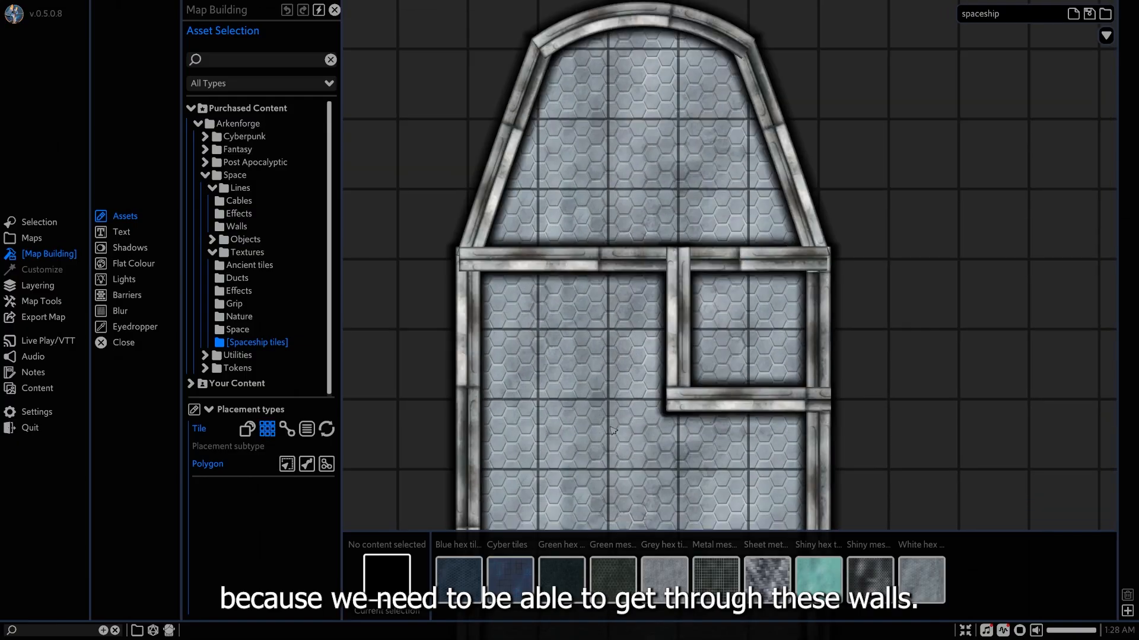
{"action": "left_click", "coordinate": [595, 249]}
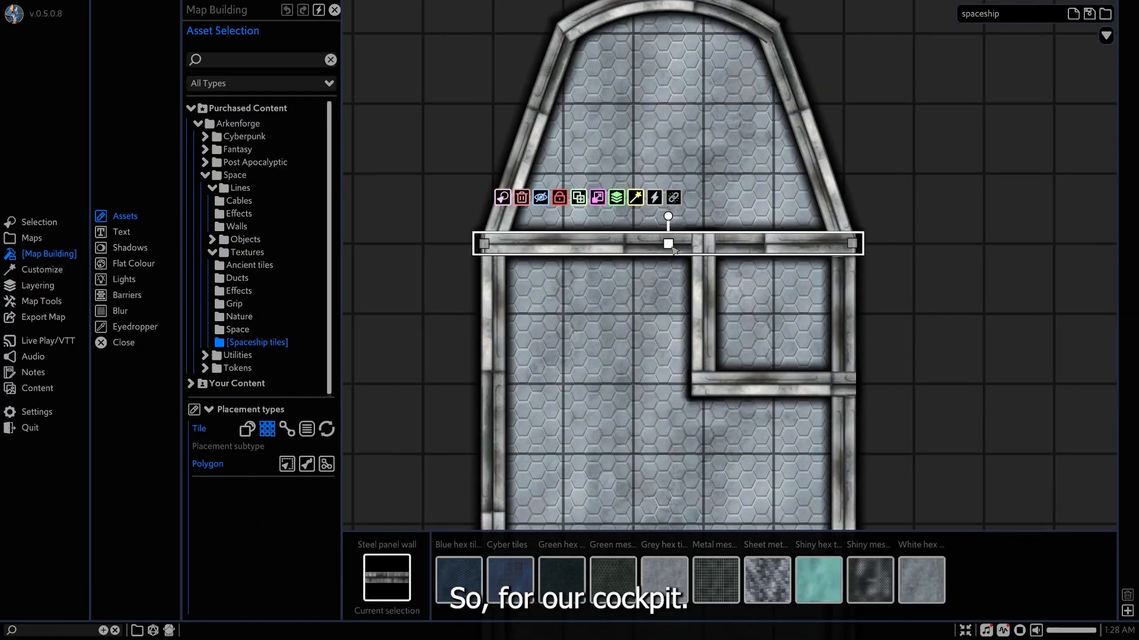
{"action": "right_click", "coordinate": [596, 246]}
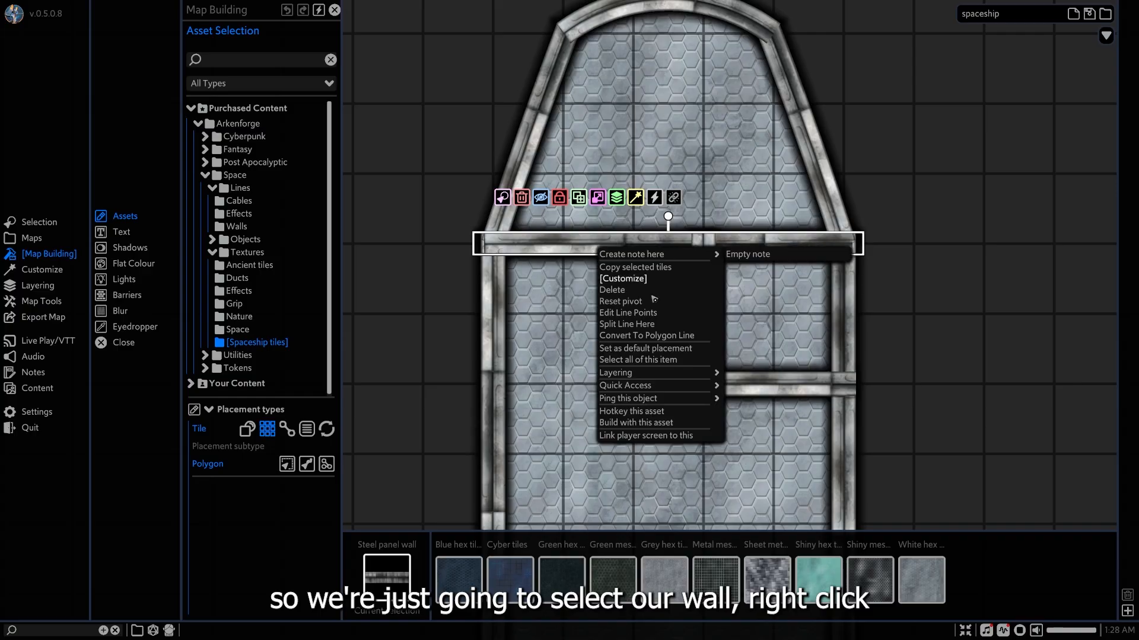
{"action": "left_click", "coordinate": [632, 324]}
Remove the four surplus points near the split end of the short cockpit wall segment and pull that end back to the grid line.
{"action": "scroll", "coordinate": [566, 258], "scroll_direction": "up", "scroll_amount": 5}
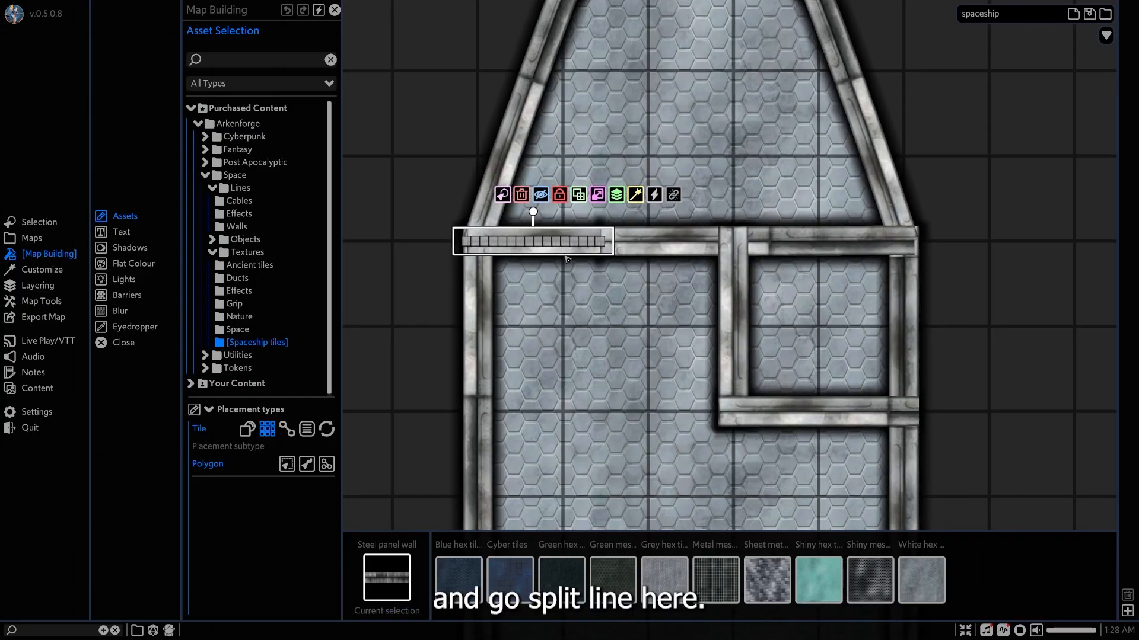
{"action": "scroll", "coordinate": [567, 259], "scroll_direction": "up", "scroll_amount": 2}
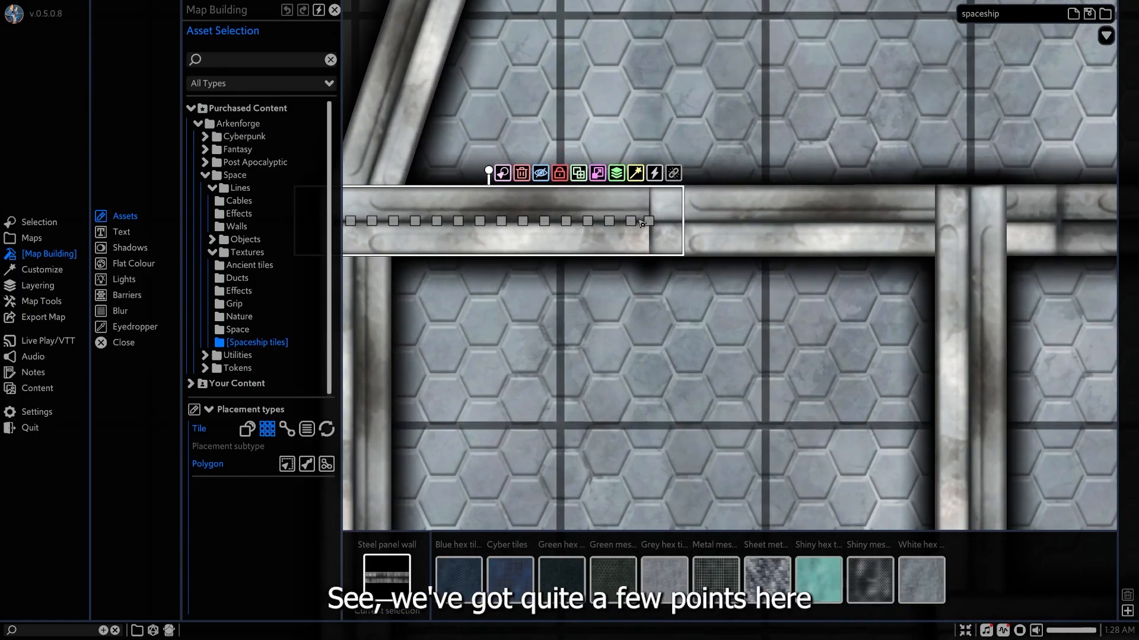
{"action": "right_click", "coordinate": [634, 223]}
{"action": "left_click", "coordinate": [648, 231]}
{"action": "right_click", "coordinate": [606, 222]}
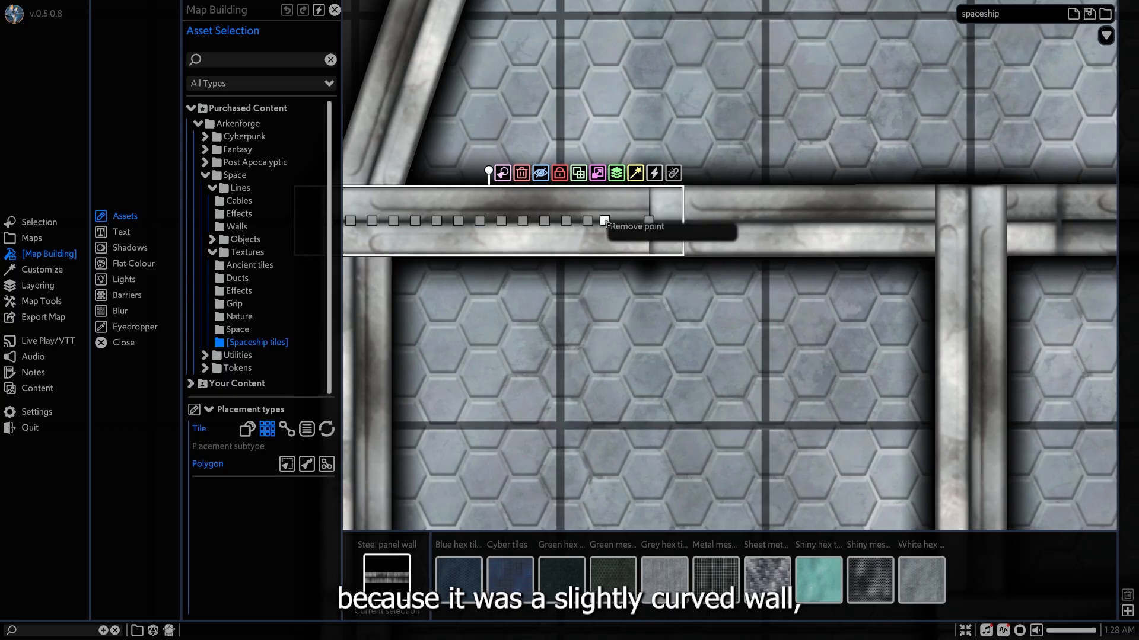
{"action": "left_click", "coordinate": [622, 236]}
{"action": "right_click", "coordinate": [587, 219]}
{"action": "left_click", "coordinate": [602, 235]}
{"action": "right_click", "coordinate": [565, 220]}
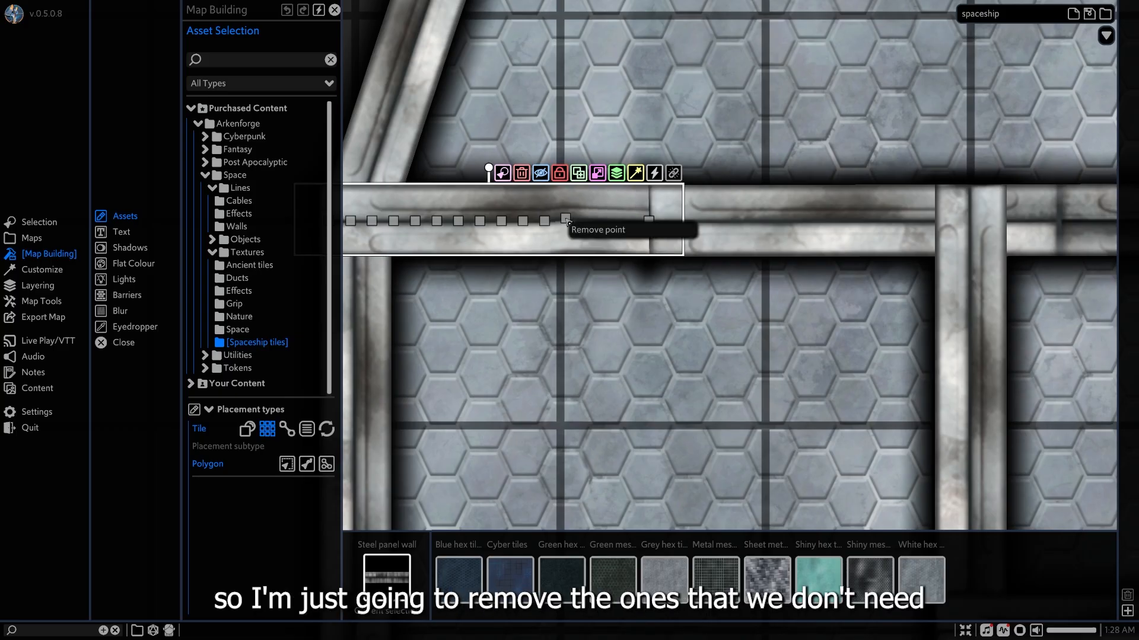
{"action": "left_click", "coordinate": [585, 234]}
{"action": "left_click_drag", "start_coordinate": [647, 228], "coordinate": [568, 226]}
Remove the six points nearest the gap on the longer cockpit wall segment and move its end to the next grid line for a 1-square doorway.
{"action": "left_click", "coordinate": [711, 229]}
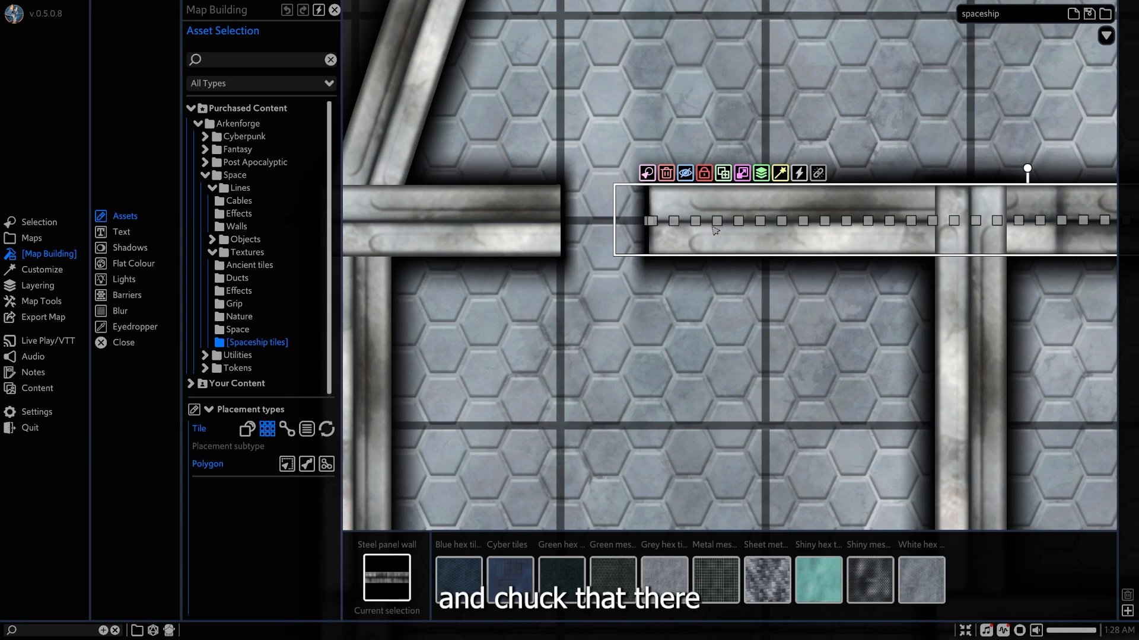
{"action": "right_click", "coordinate": [760, 221]}
{"action": "left_click", "coordinate": [789, 233]}
{"action": "right_click", "coordinate": [737, 222]}
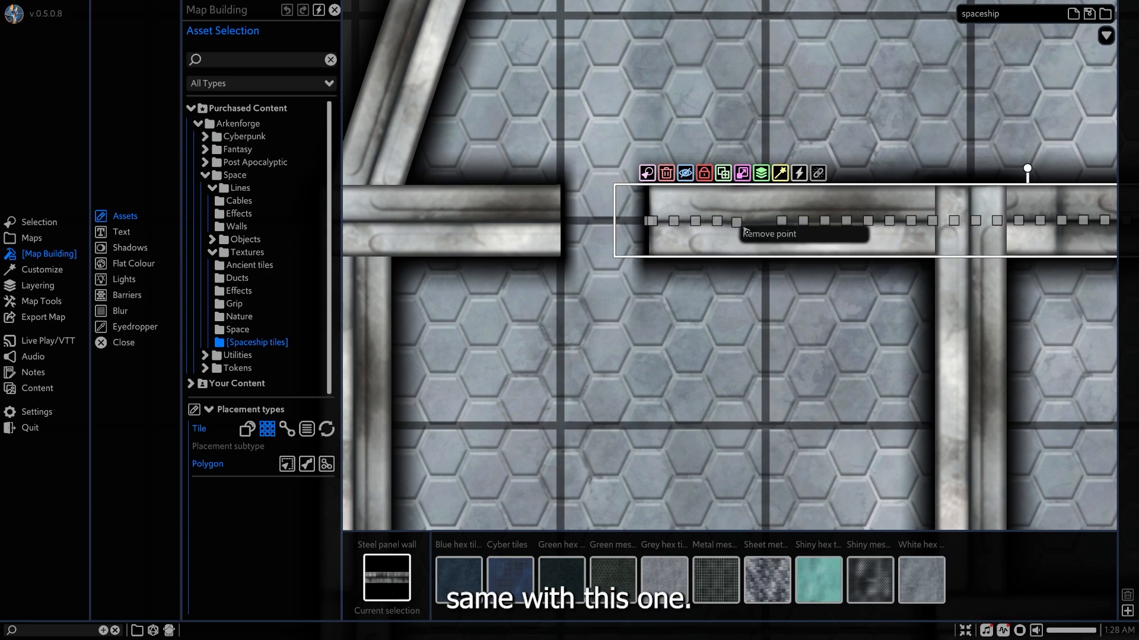
{"action": "left_click", "coordinate": [765, 233]}
{"action": "right_click", "coordinate": [717, 223]}
{"action": "left_click", "coordinate": [742, 233]}
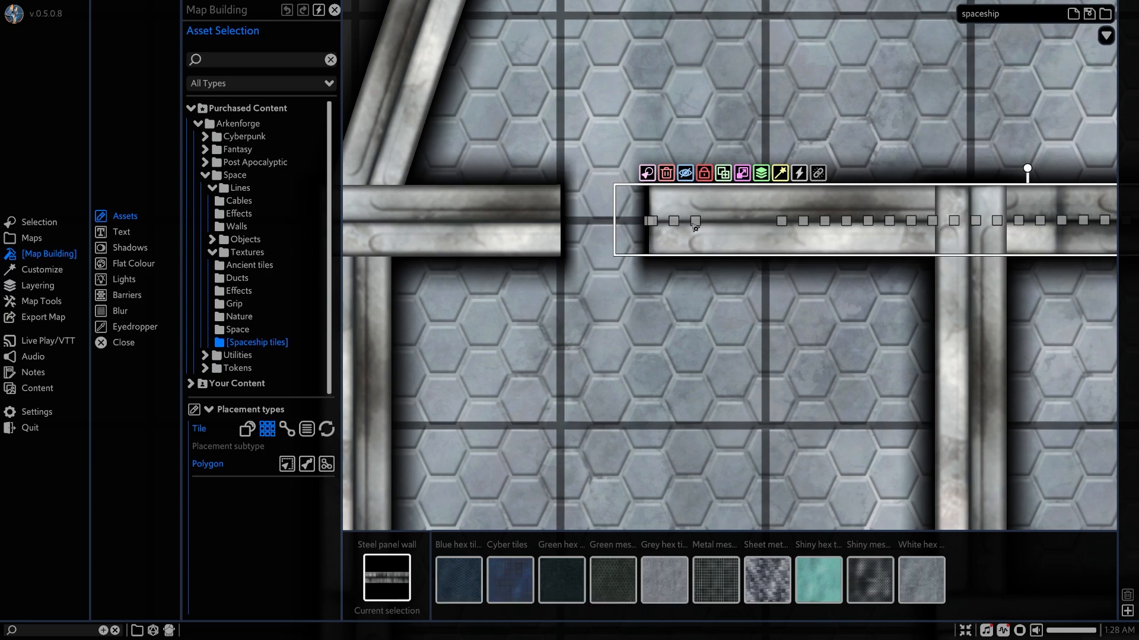
{"action": "right_click", "coordinate": [697, 223]}
{"action": "left_click", "coordinate": [711, 234]}
{"action": "right_click", "coordinate": [673, 222]}
{"action": "left_click", "coordinate": [693, 234]}
{"action": "right_click", "coordinate": [653, 222]}
{"action": "left_click", "coordinate": [678, 233]}
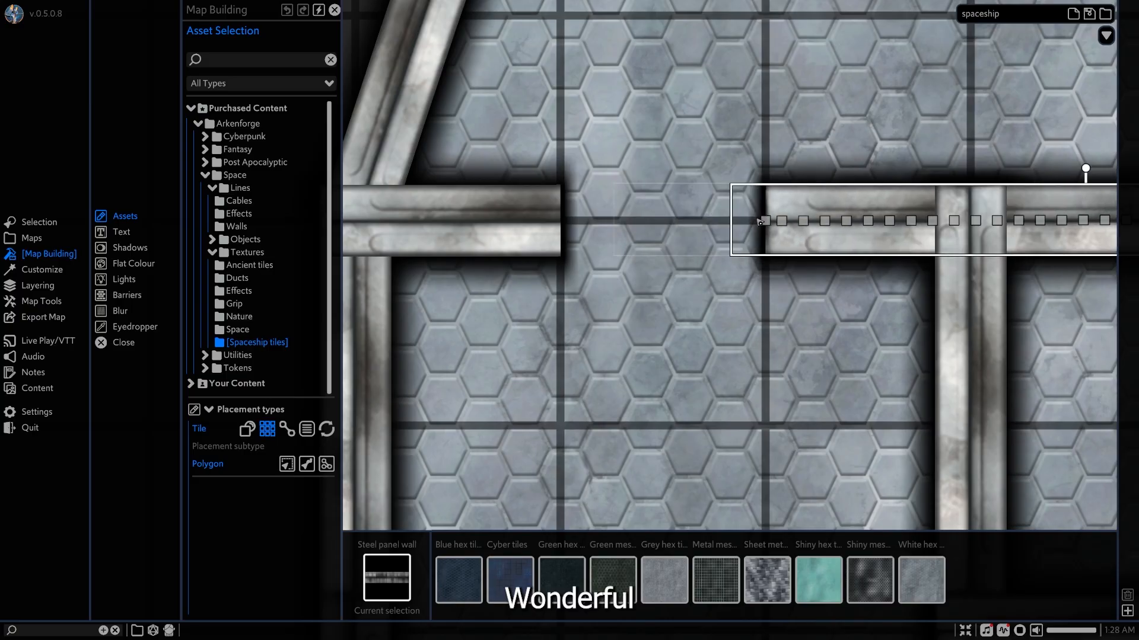
{"action": "middle_click_drag", "start_coordinate": [852, 277], "coordinate": [738, 292]}
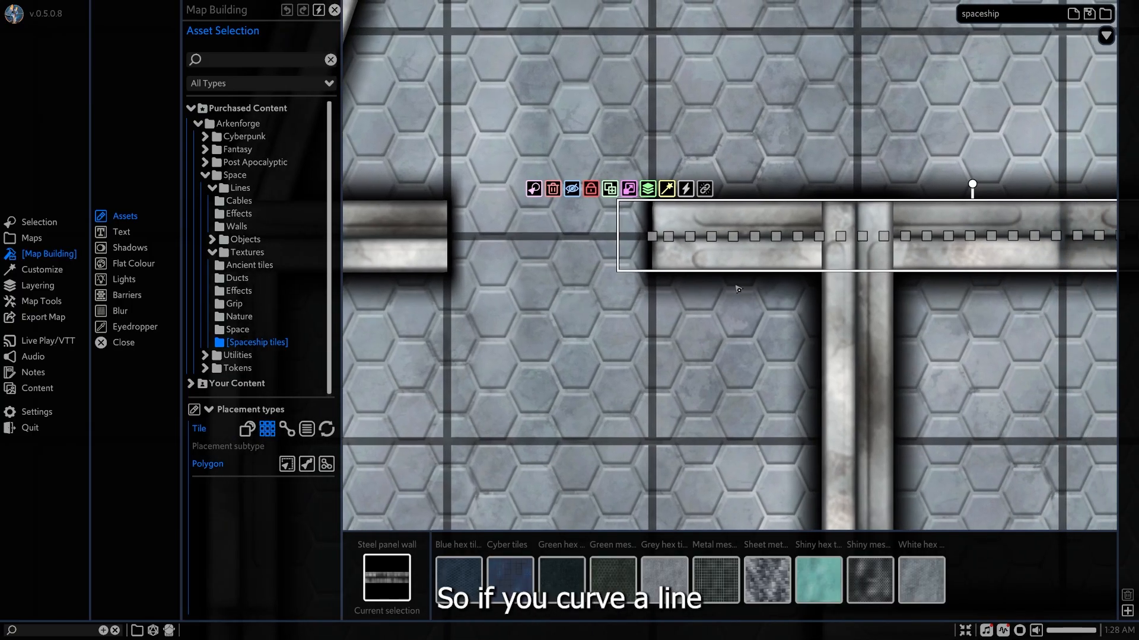
Shorten the bathroom's corridor-side wall to half its length, pulling its cockpit-side end back to leave a 1-square opening.
{"action": "scroll", "coordinate": [737, 291], "scroll_direction": "down", "scroll_amount": 3}
{"action": "scroll", "coordinate": [737, 291], "scroll_direction": "down", "scroll_amount": 2}
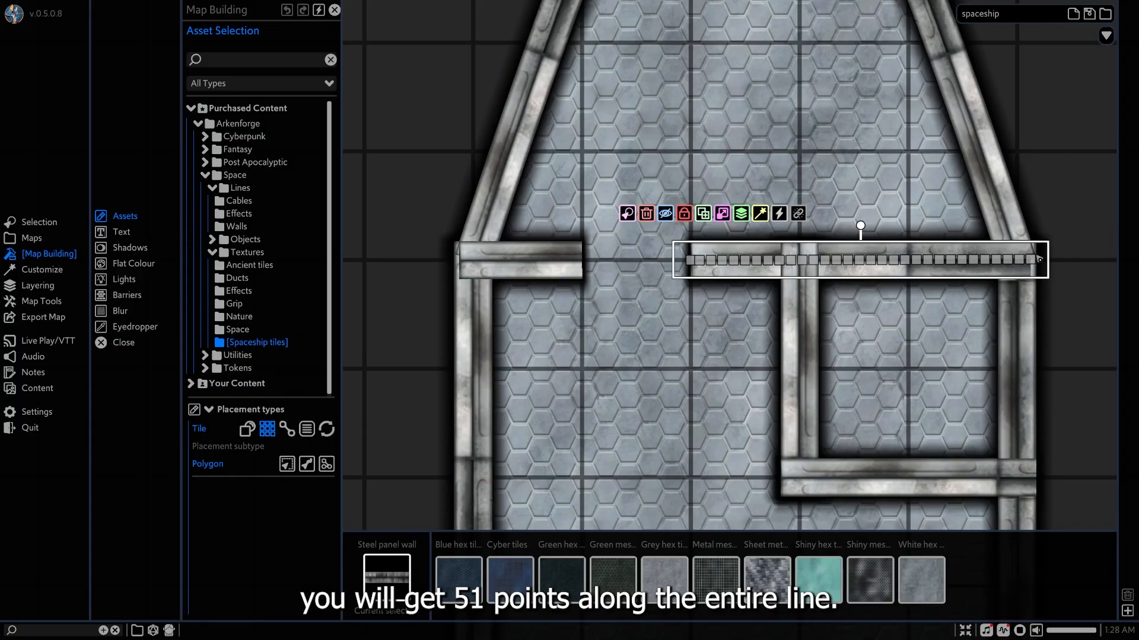
{"action": "middle_click_drag", "start_coordinate": [649, 281], "coordinate": [586, 302]}
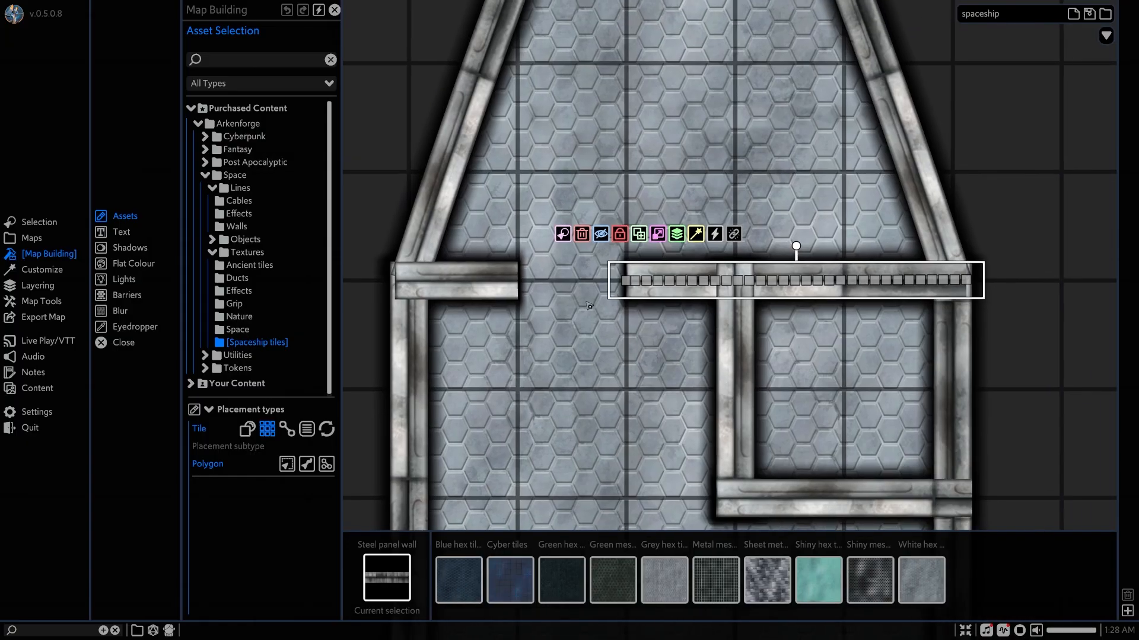
{"action": "left_click", "coordinate": [726, 334]}
{"action": "middle_click_drag", "start_coordinate": [742, 339], "coordinate": [720, 285]}
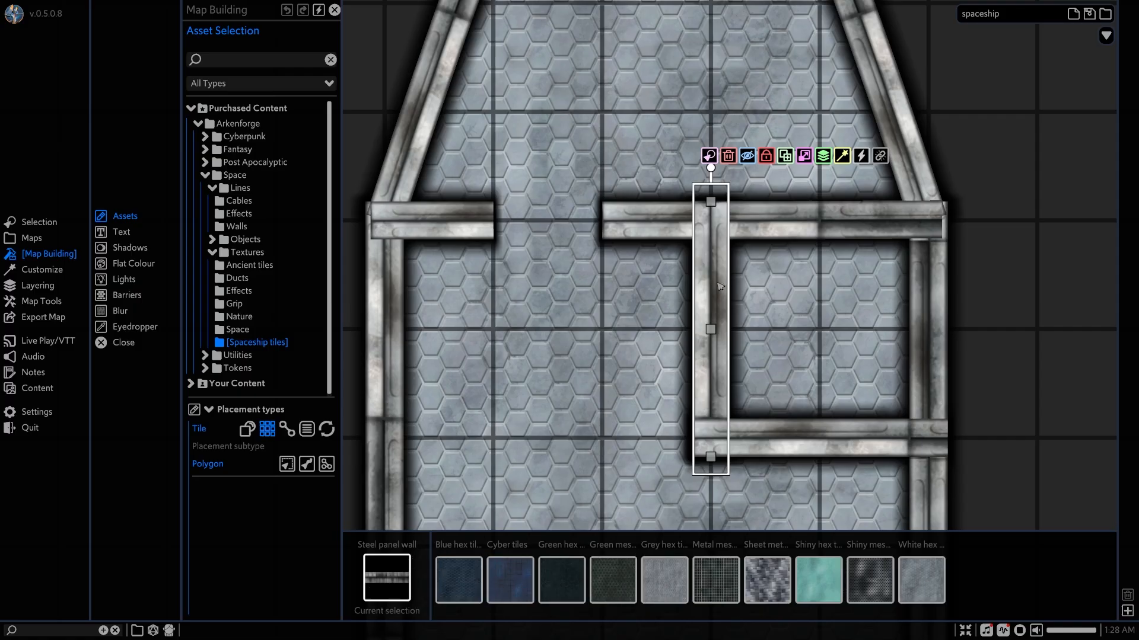
{"action": "left_click_drag", "start_coordinate": [711, 203], "coordinate": [709, 329]}
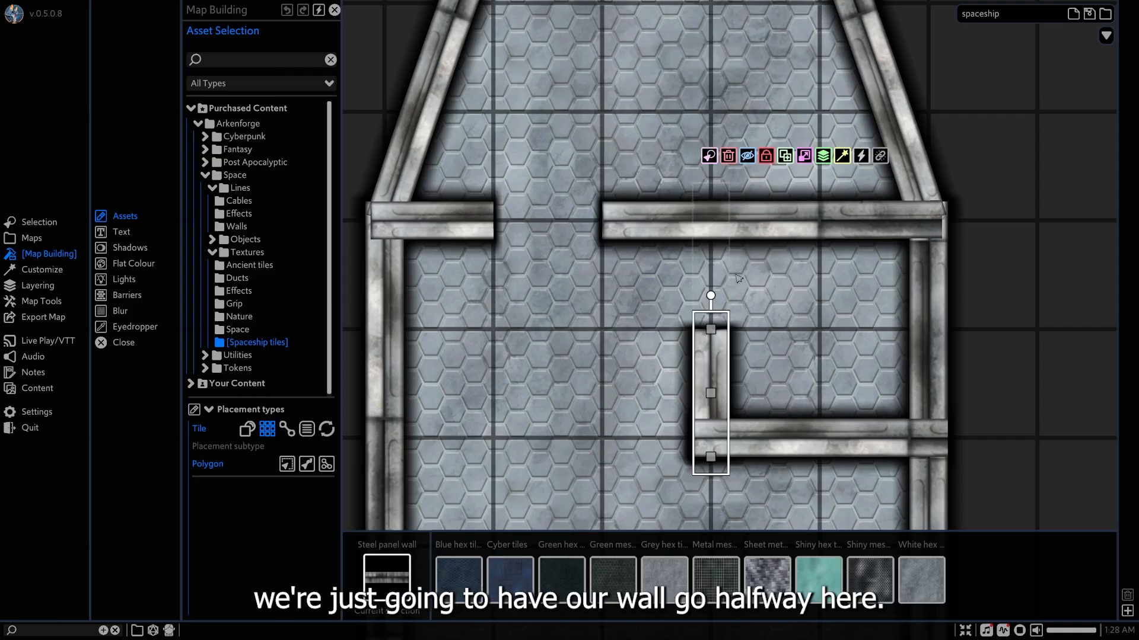
{"action": "middle_click_drag", "start_coordinate": [785, 403], "coordinate": [754, 298]}
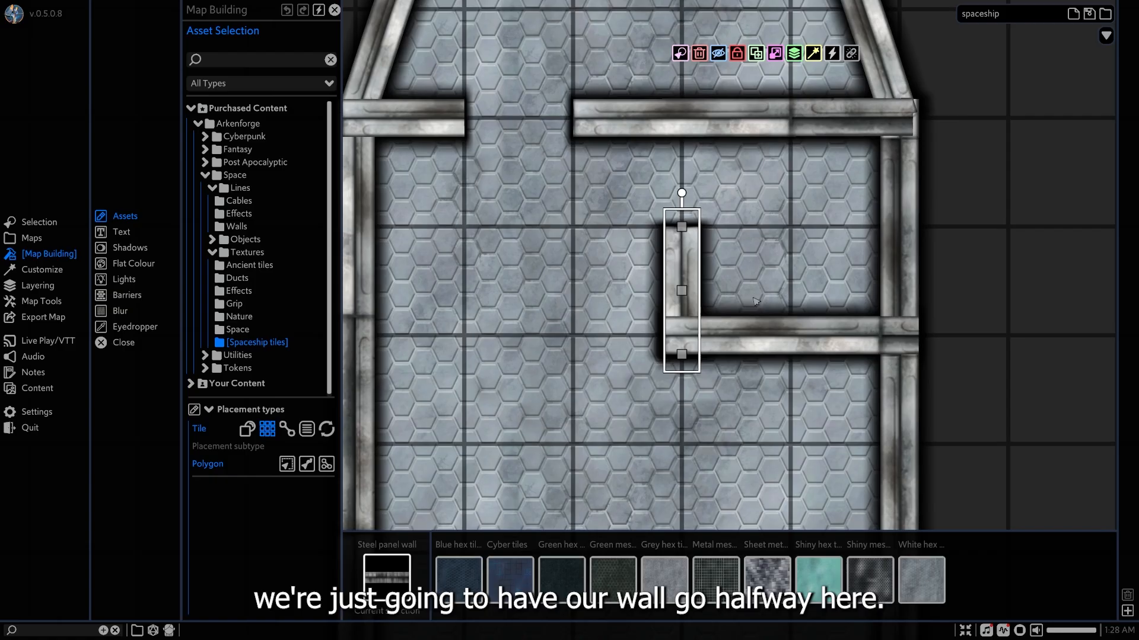
{"action": "left_click", "coordinate": [951, 300]}
Split the engine room wall about 1.5 squares from the hull and move the split ends to grid lines for a 1-square doorway.
{"action": "middle_click_drag", "start_coordinate": [780, 401], "coordinate": [807, 43]}
{"action": "middle_click_drag", "start_coordinate": [780, 328], "coordinate": [879, 66]}
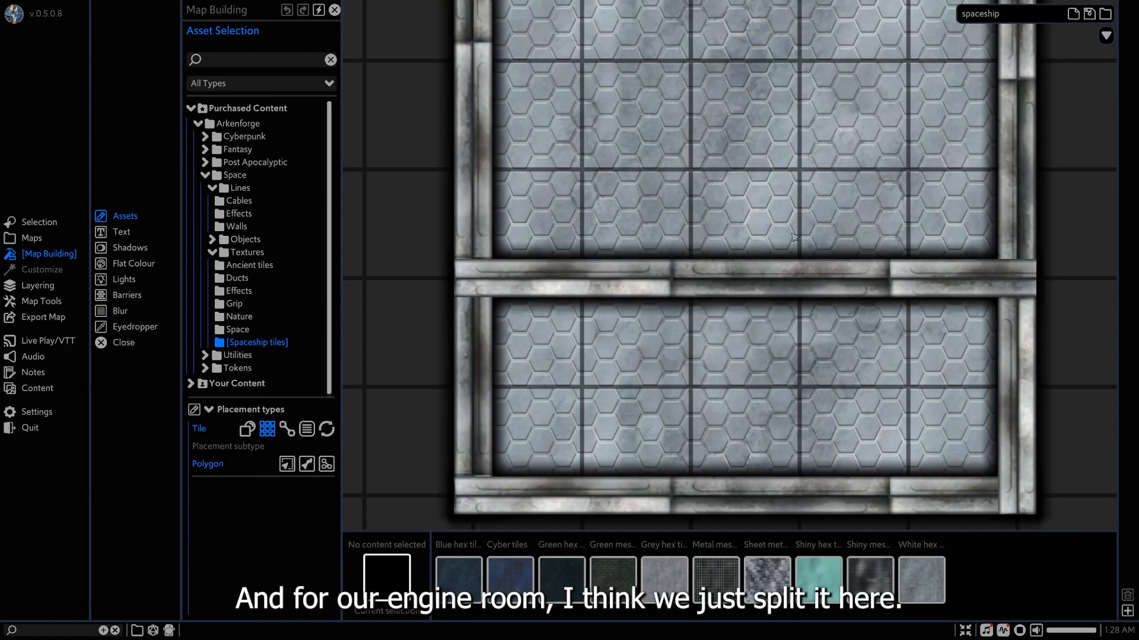
{"action": "middle_click_drag", "start_coordinate": [789, 234], "coordinate": [786, 185]}
{"action": "left_click", "coordinate": [626, 221]}
{"action": "right_click", "coordinate": [626, 224]}
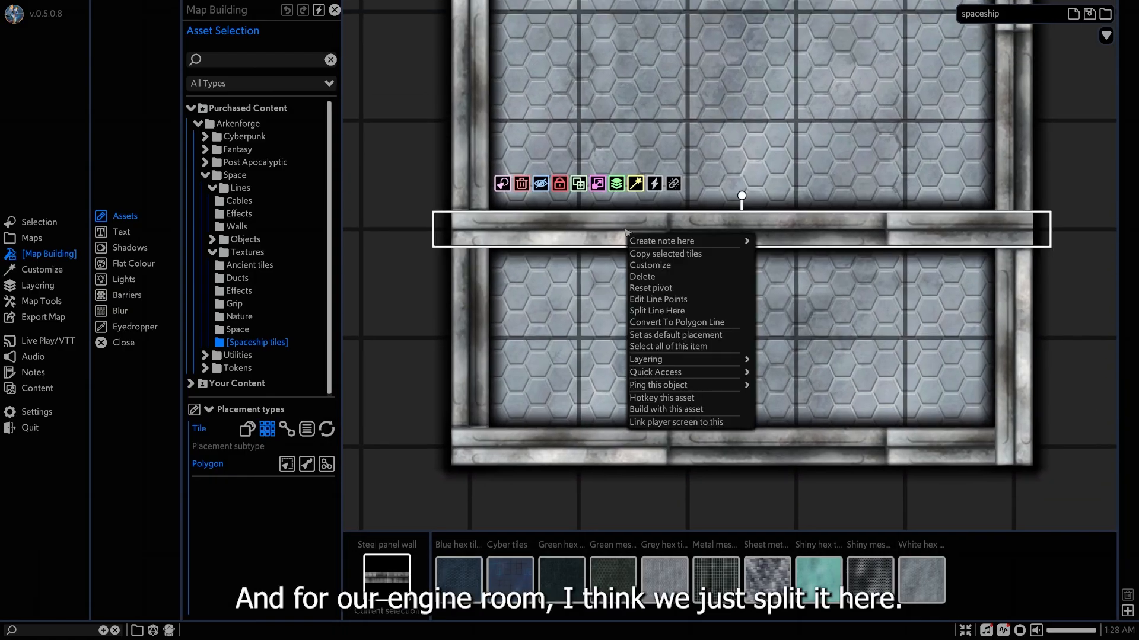
{"action": "left_click", "coordinate": [664, 313]}
{"action": "left_click_drag", "start_coordinate": [623, 230], "coordinate": [687, 230]}
{"action": "left_click", "coordinate": [640, 237]}
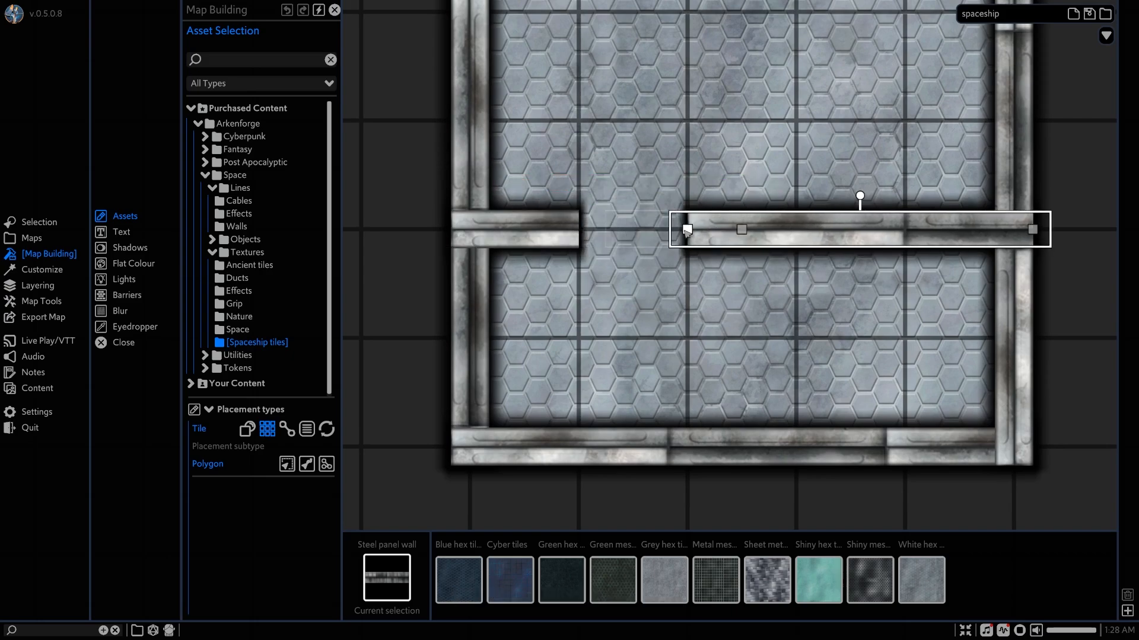
Split the long hull wall opposite the bathroom side midway between cockpit and engine room, and move both ends to grid lines for a 1-square entrance.
{"action": "scroll", "coordinate": [1055, 272], "scroll_direction": "down", "scroll_amount": 4}
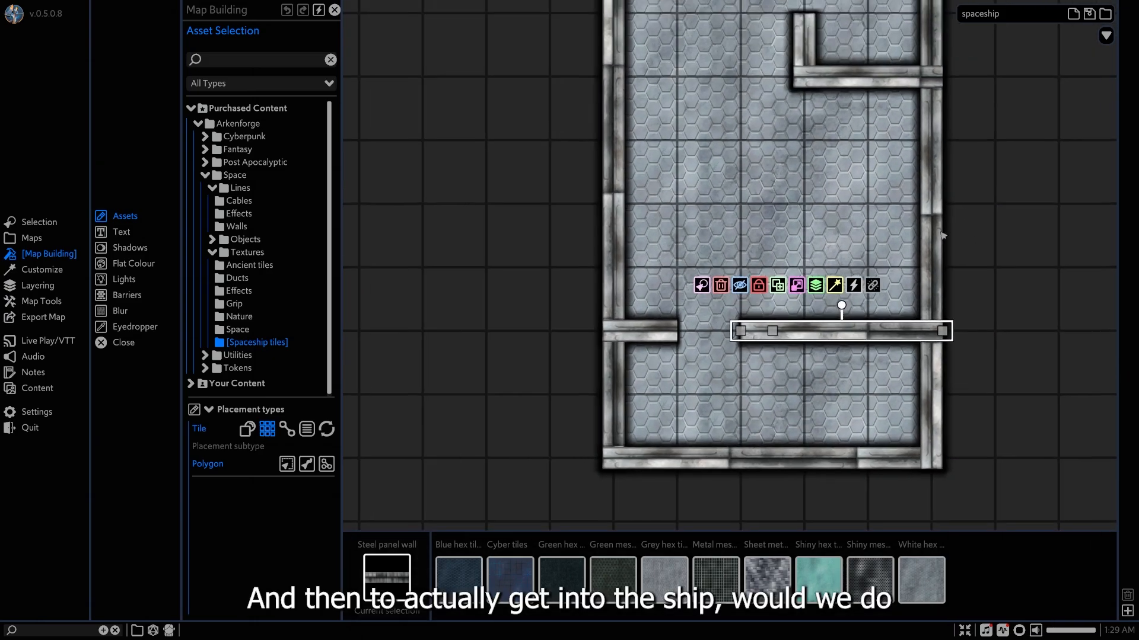
{"action": "middle_click_drag", "start_coordinate": [941, 232], "coordinate": [882, 323]}
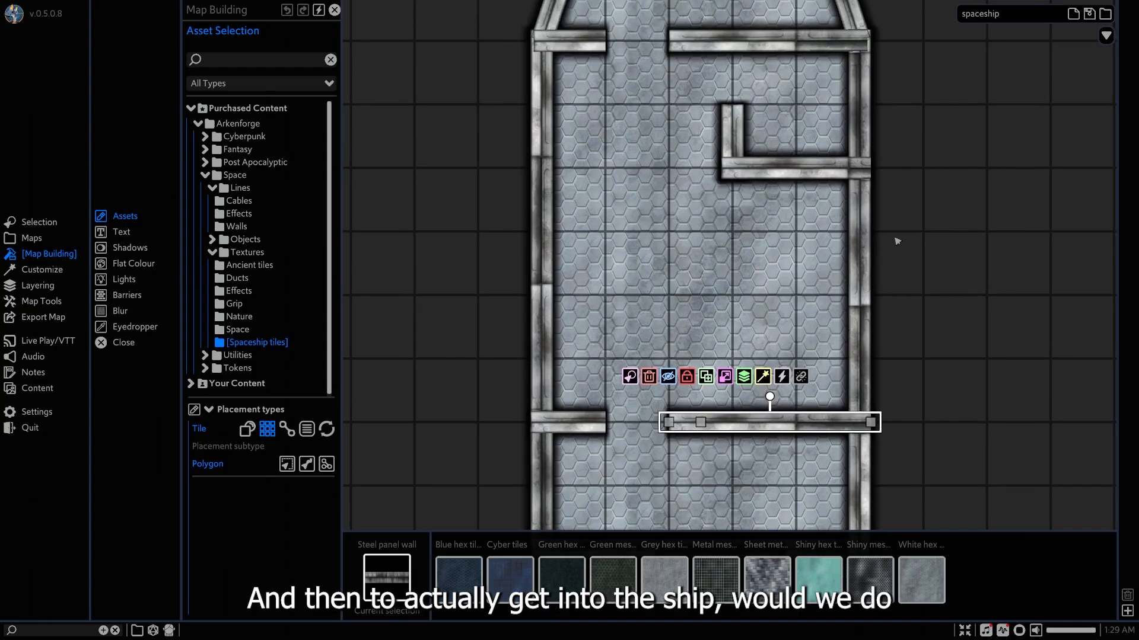
{"action": "left_click", "coordinate": [894, 237]}
{"action": "middle_click_drag", "start_coordinate": [750, 219], "coordinate": [840, 237]}
{"action": "left_click", "coordinate": [645, 281]}
{"action": "right_click", "coordinate": [644, 278]}
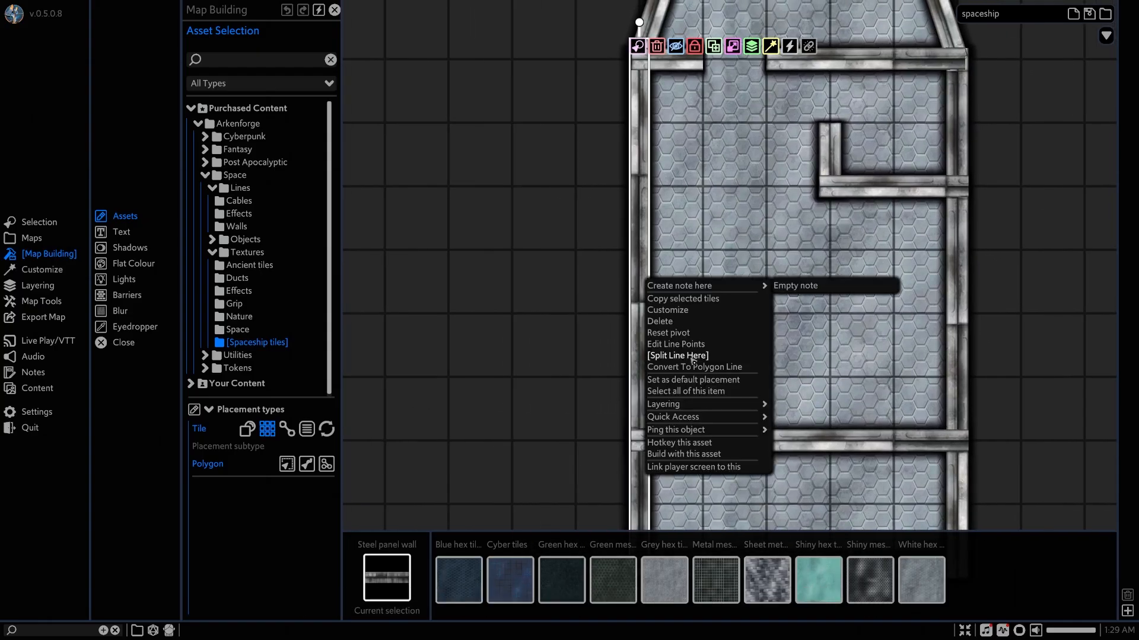
{"action": "left_click", "coordinate": [682, 351]}
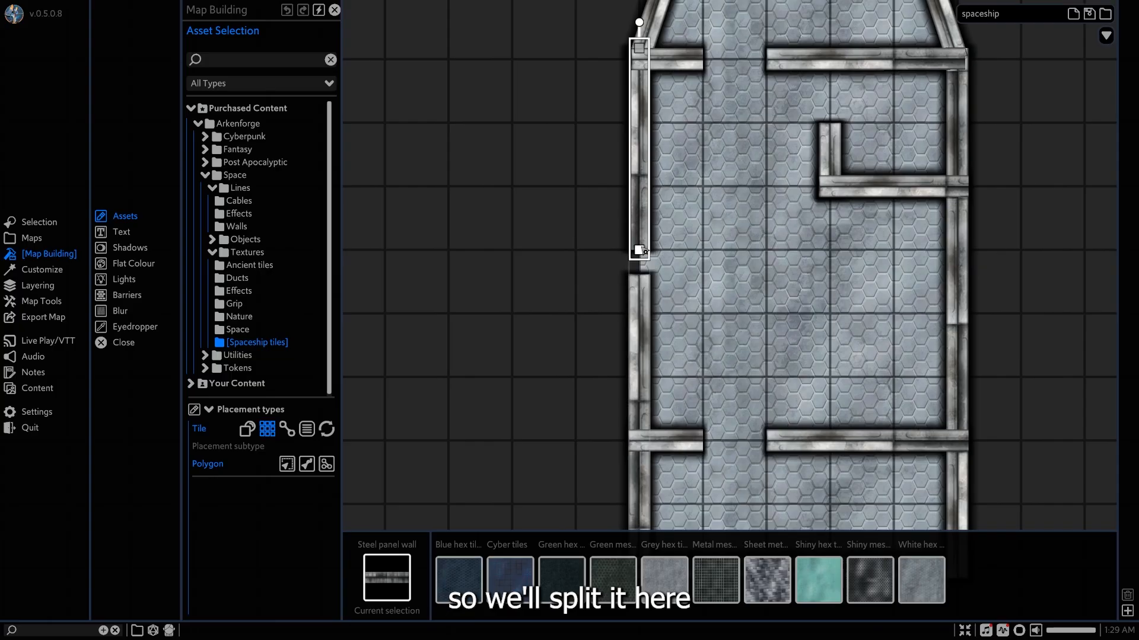
{"action": "left_click", "coordinate": [644, 278]}
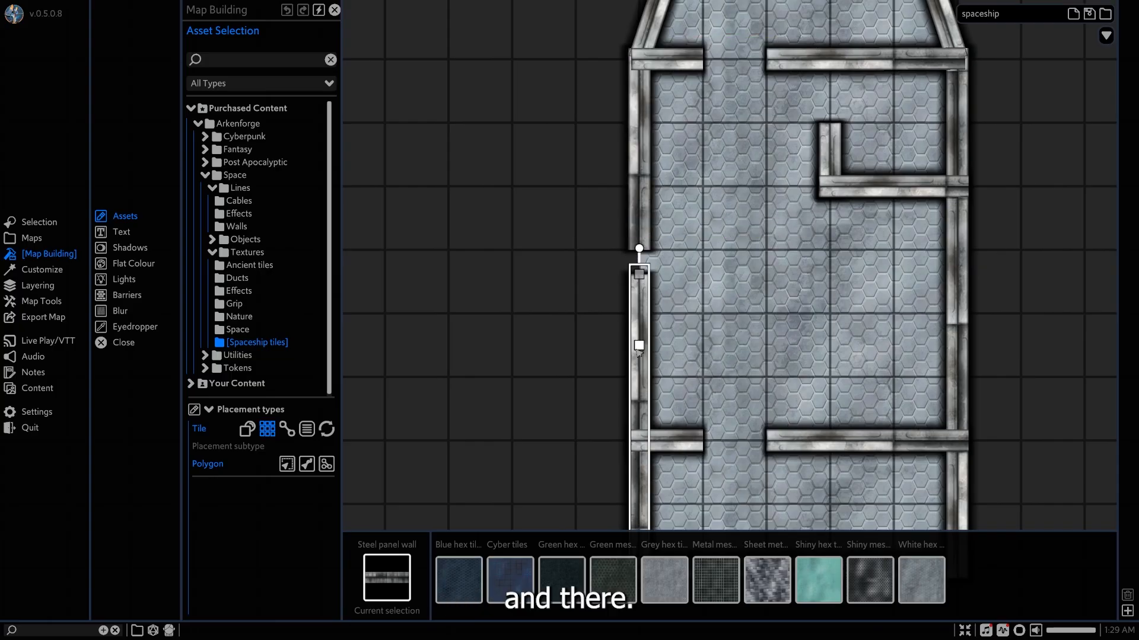
{"action": "left_click_drag", "start_coordinate": [640, 275], "coordinate": [641, 316]}
{"action": "left_click", "coordinate": [1038, 324]}
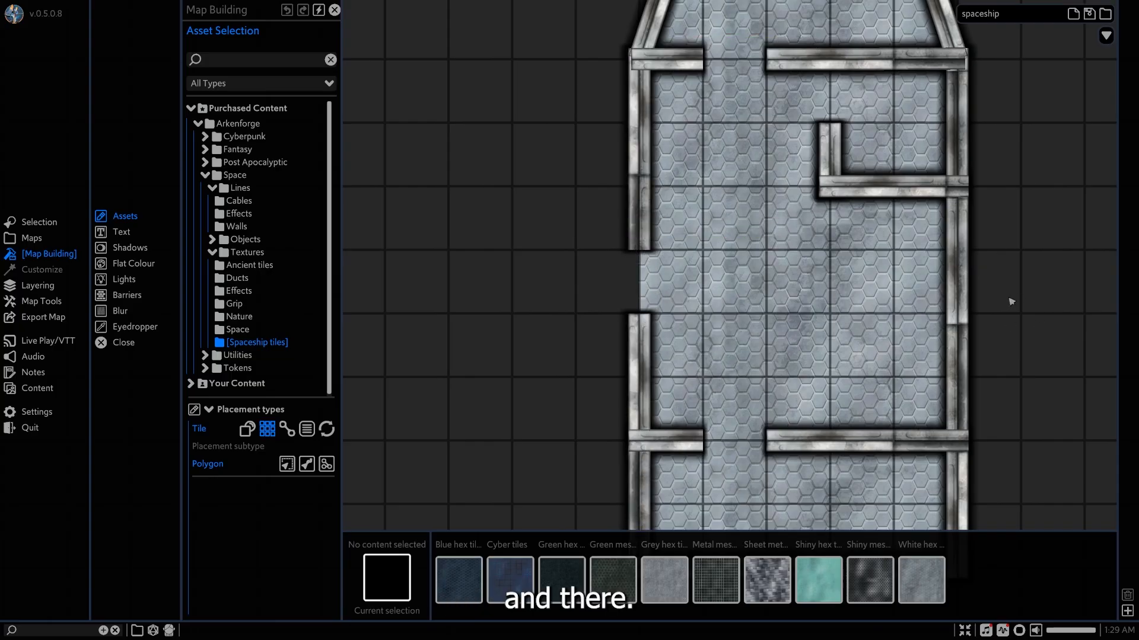
Look through the Space object folders, including Furniture, for door assets.
{"action": "scroll", "coordinate": [1010, 300], "scroll_direction": "down", "scroll_amount": 3}
{"action": "scroll", "coordinate": [934, 274], "scroll_direction": "down", "scroll_amount": 2}
{"action": "middle_click_drag", "start_coordinate": [944, 268], "coordinate": [827, 273]}
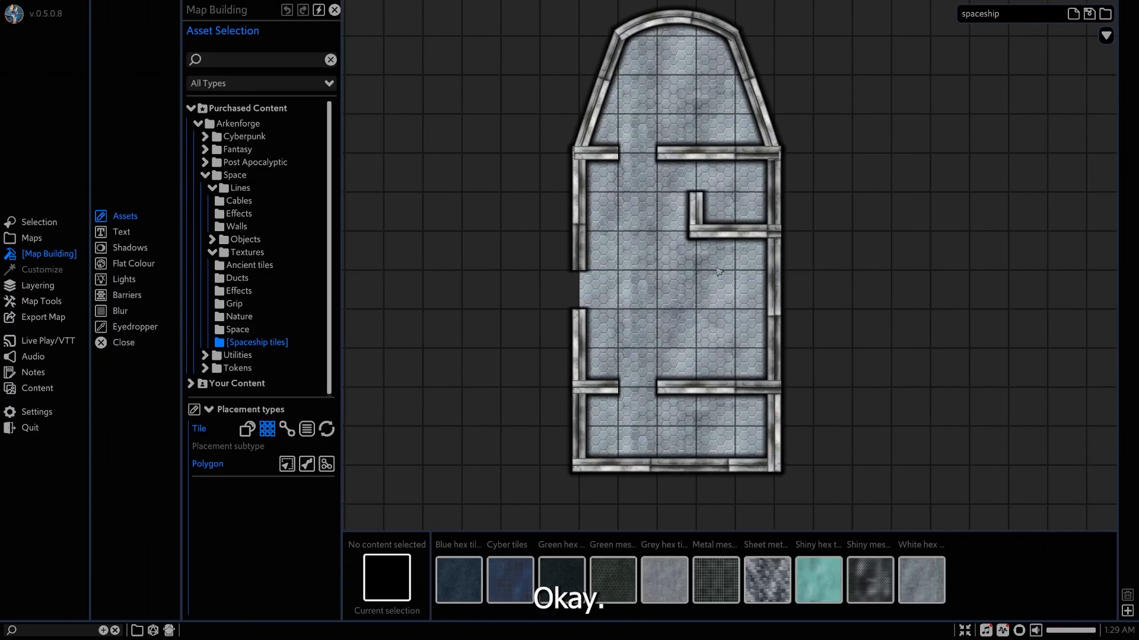
{"action": "scroll", "coordinate": [718, 272], "scroll_direction": "up", "scroll_amount": 3}
{"action": "middle_click_drag", "start_coordinate": [640, 226], "coordinate": [669, 261]}
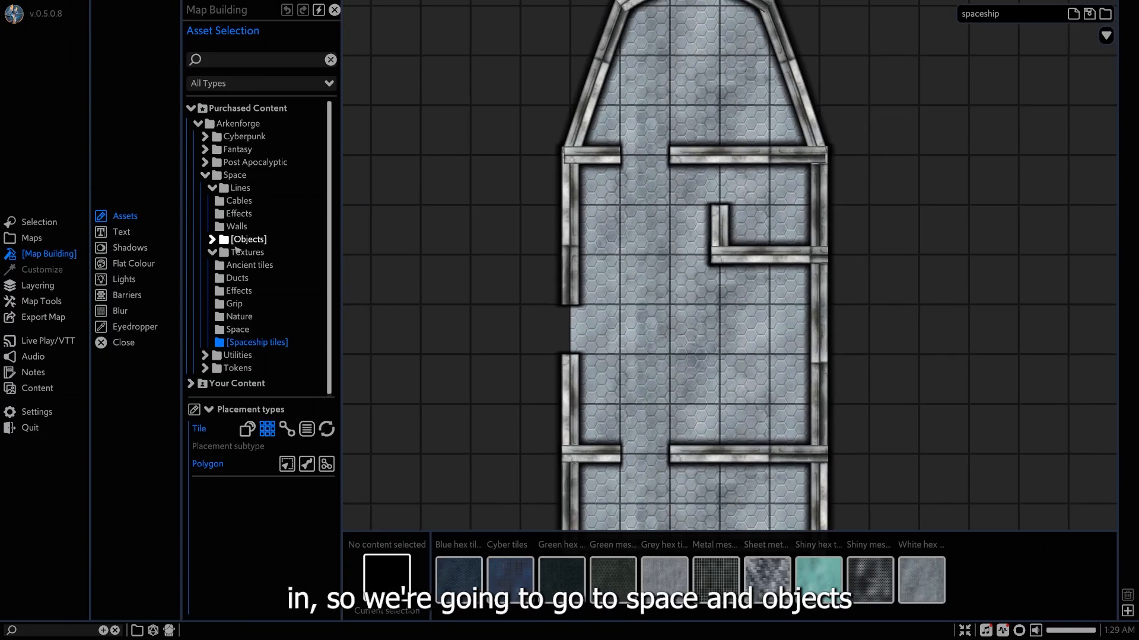
{"action": "left_click", "coordinate": [238, 242]}
{"action": "scroll", "coordinate": [246, 254], "scroll_direction": "down", "scroll_amount": 3}
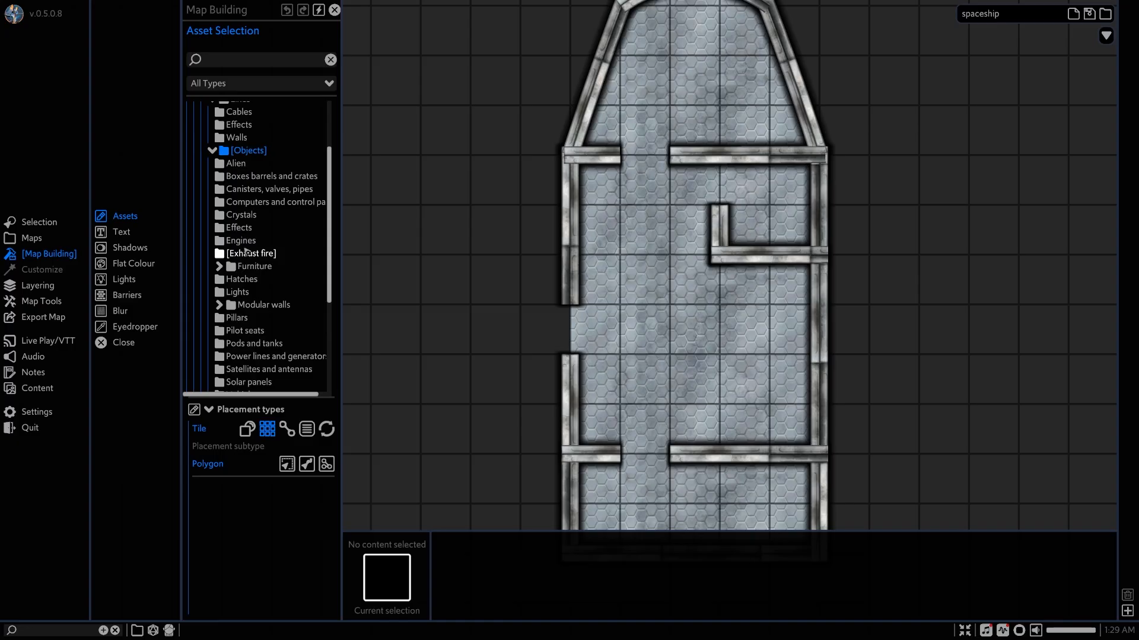
{"action": "scroll", "coordinate": [246, 252], "scroll_direction": "down", "scroll_amount": 2}
{"action": "scroll", "coordinate": [247, 251], "scroll_direction": "down", "scroll_amount": 1}
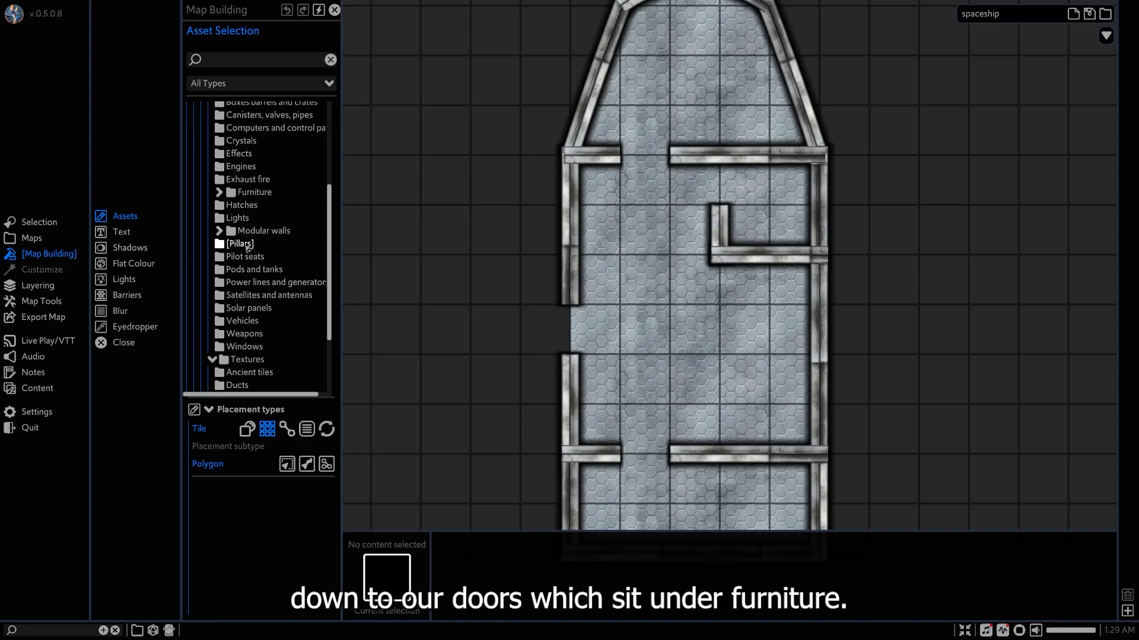
{"action": "scroll", "coordinate": [249, 246], "scroll_direction": "up", "scroll_amount": 2}
{"action": "left_click", "coordinate": [258, 239]}
{"action": "left_click", "coordinate": [258, 238]}
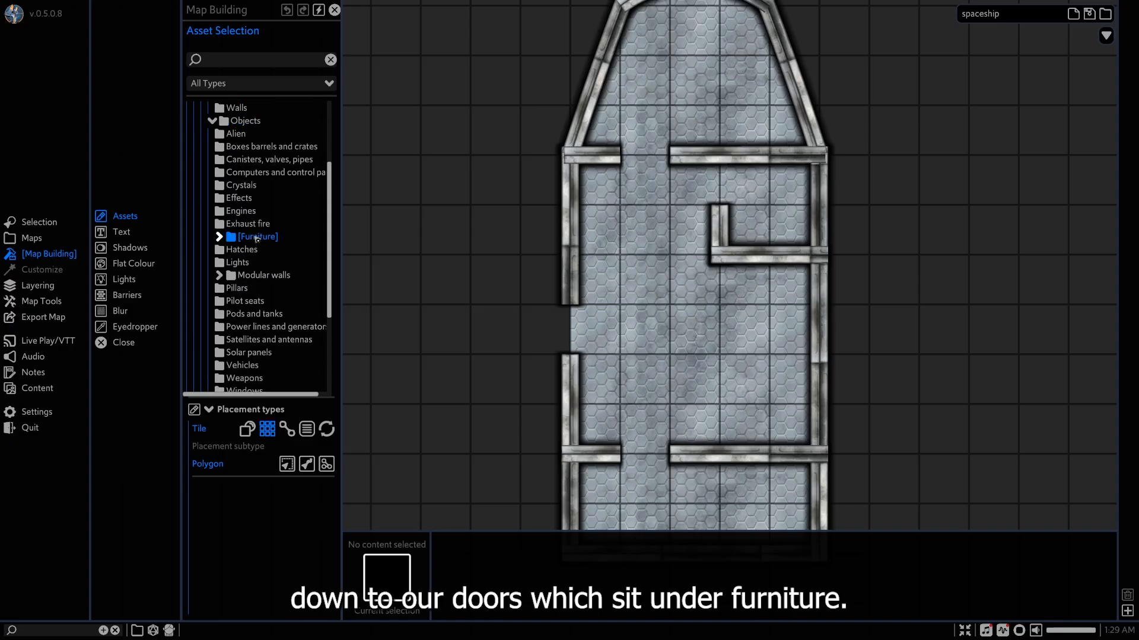
{"action": "scroll", "coordinate": [255, 237], "scroll_direction": "up", "scroll_amount": 1}
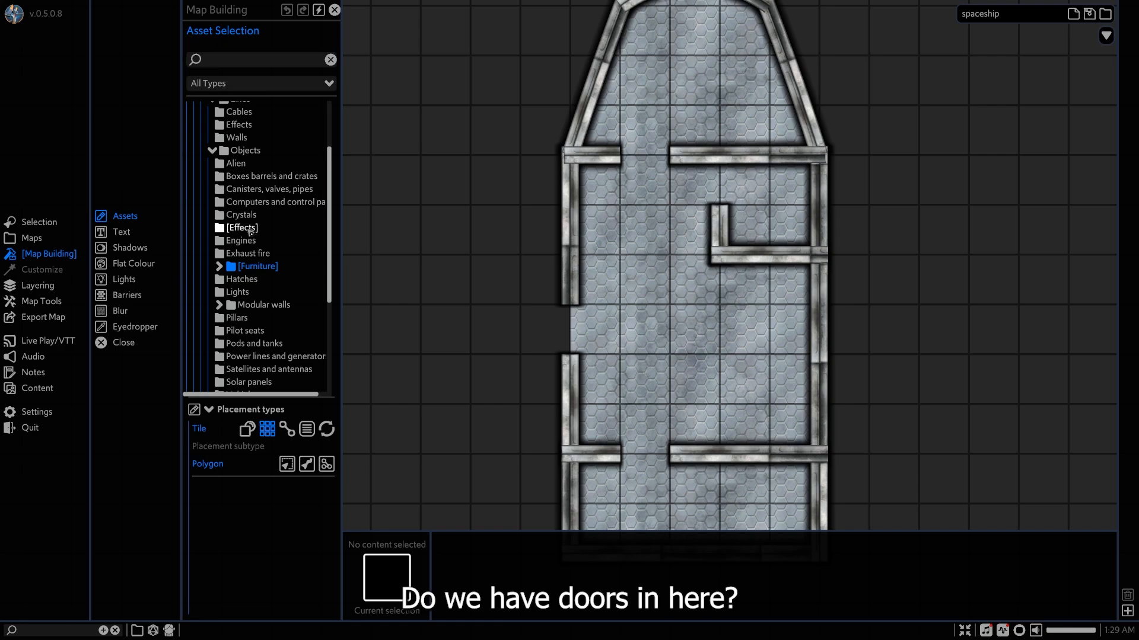
{"action": "scroll", "coordinate": [249, 231], "scroll_direction": "down", "scroll_amount": 3}
{"action": "scroll", "coordinate": [250, 237], "scroll_direction": "down", "scroll_amount": 2}
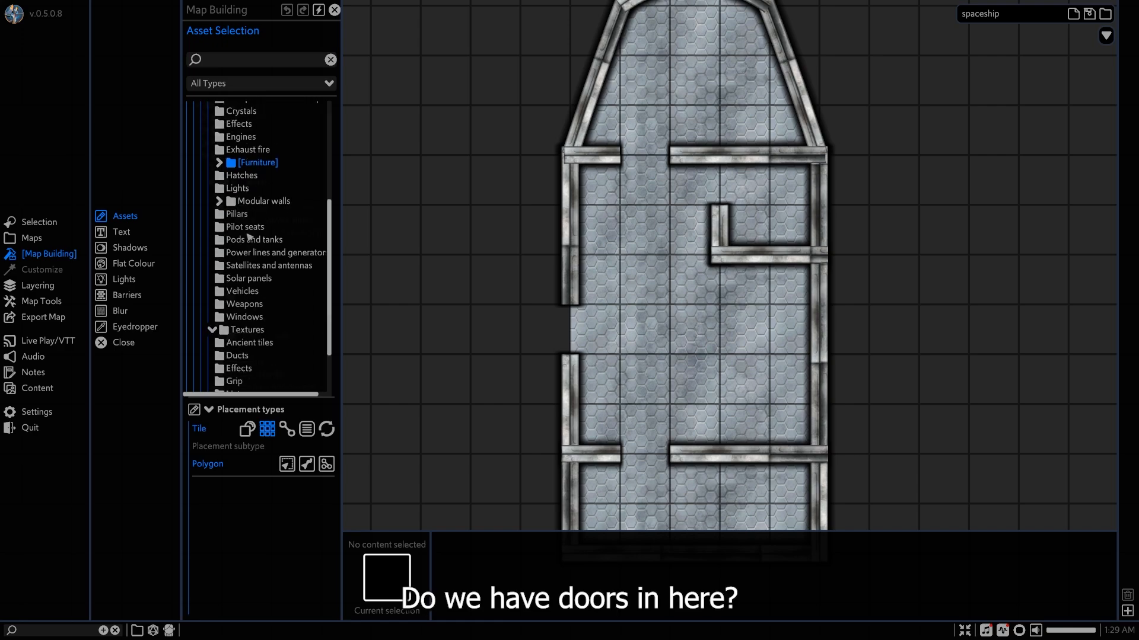
{"action": "scroll", "coordinate": [249, 237], "scroll_direction": "up", "scroll_amount": 8}
{"action": "left_click", "coordinate": [244, 199]}
Show the Doors assets among the Cyberpunk objects.
{"action": "left_click", "coordinate": [236, 137]}
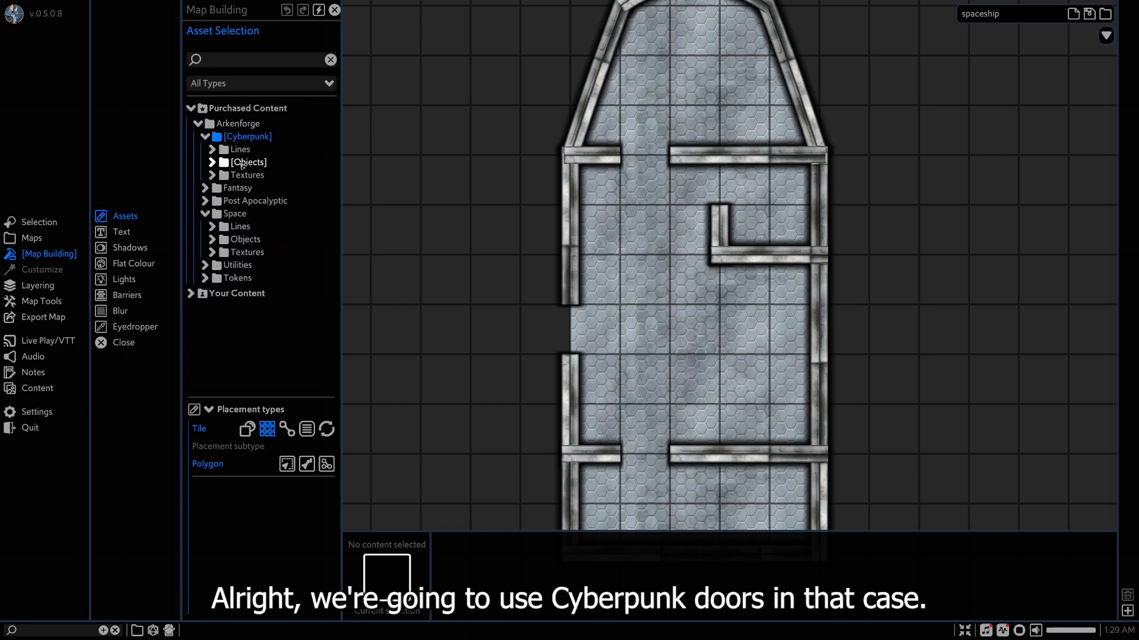
{"action": "left_click", "coordinate": [243, 163]}
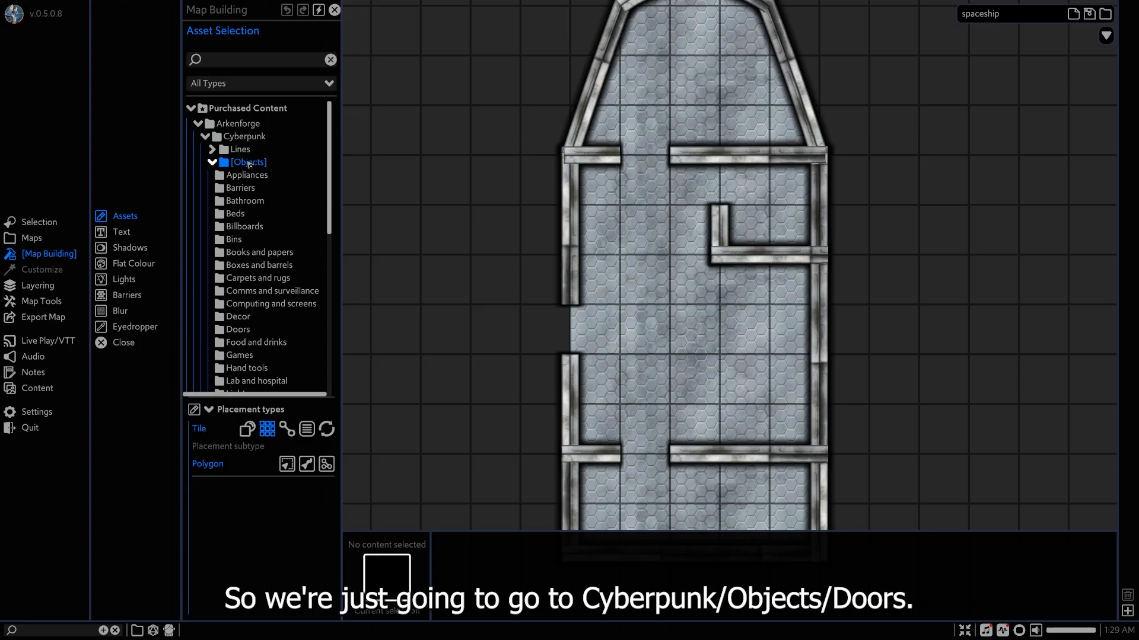
{"action": "left_click", "coordinate": [229, 330]}
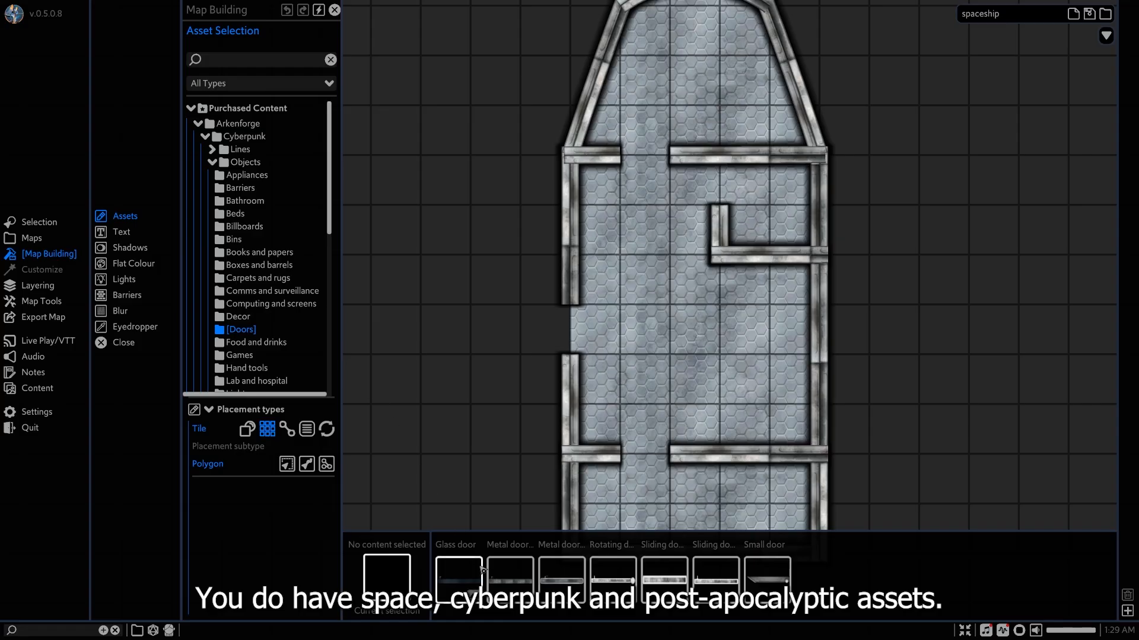
Place a Metal door thin object across the cockpit doorway.
{"action": "left_click", "coordinate": [504, 577]}
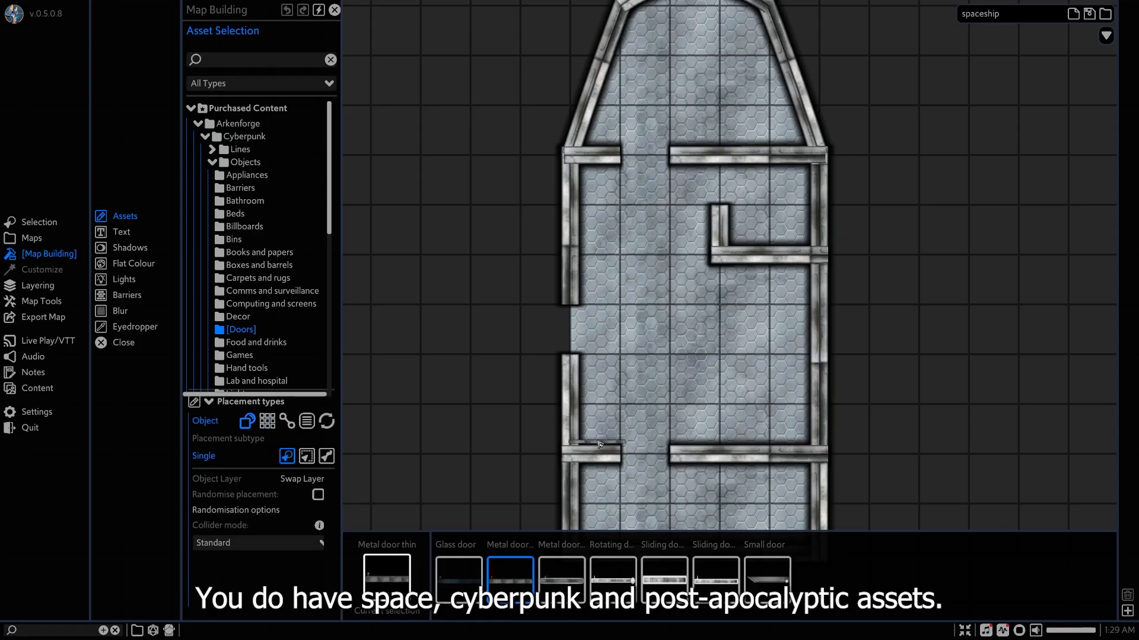
{"action": "scroll", "coordinate": [657, 447], "scroll_direction": "up", "scroll_amount": 3}
{"action": "middle_click_drag", "start_coordinate": [639, 232], "coordinate": [629, 524]}
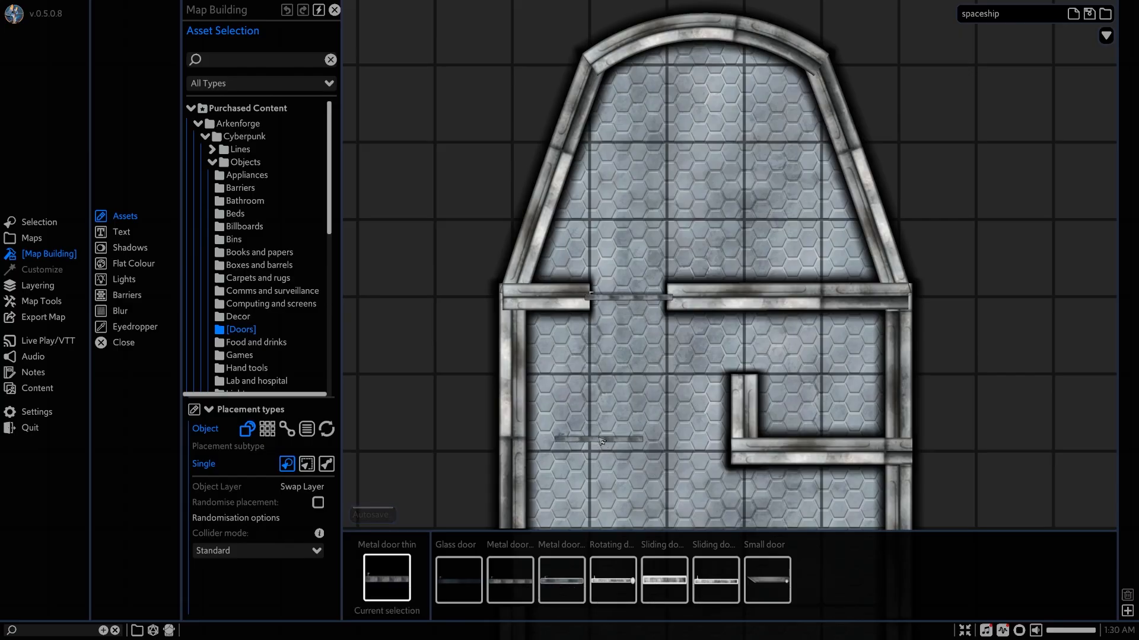
{"action": "scroll", "coordinate": [601, 439], "scroll_direction": "up", "scroll_amount": 2}
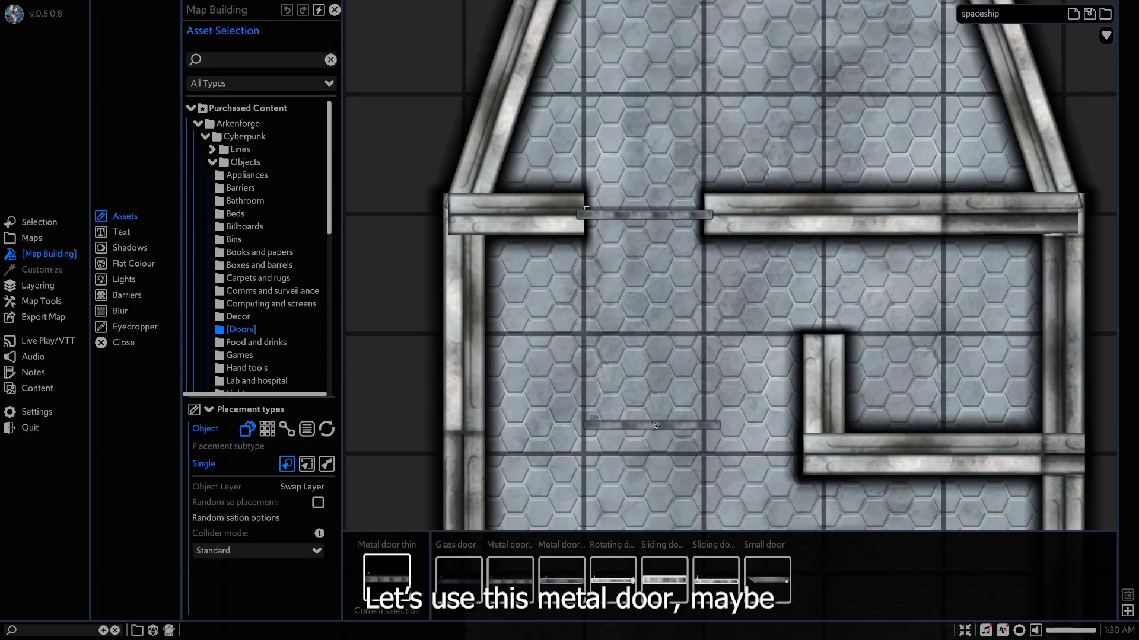
{"action": "right_click", "coordinate": [654, 426]}
Replace the thin door in the cockpit doorway with the heavier framed metal door, fitted across the gap.
{"action": "left_click", "coordinate": [561, 578]}
{"action": "left_click", "coordinate": [637, 260]}
{"action": "right_click", "coordinate": [642, 307]}
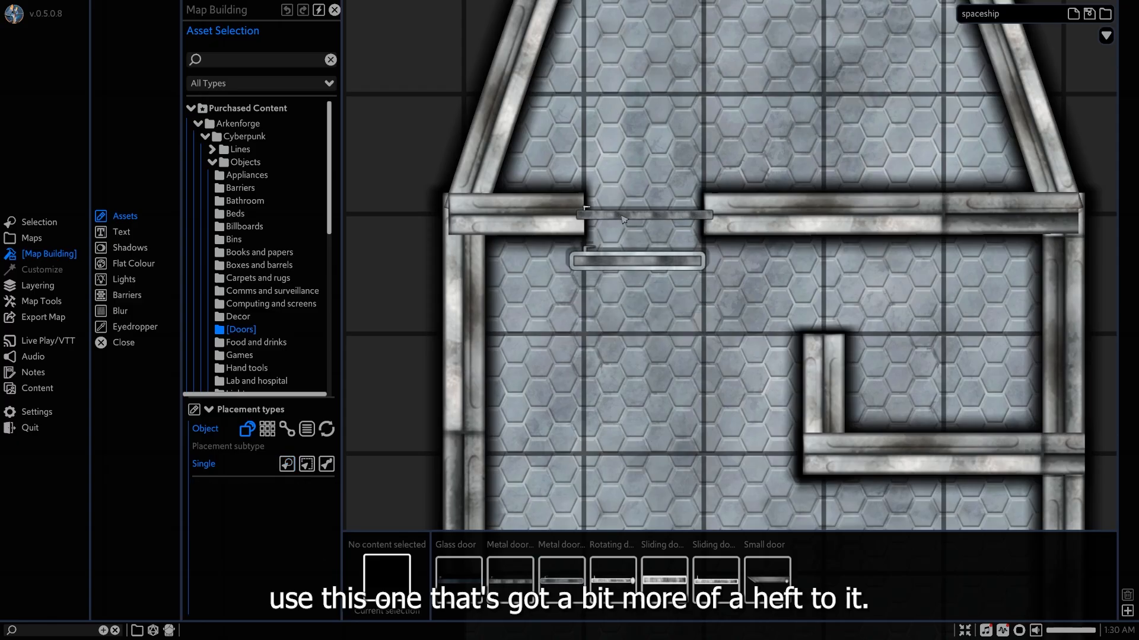
{"action": "left_click", "coordinate": [618, 220]}
{"action": "key", "text": "Delete"}
{"action": "left_click", "coordinate": [612, 258]}
{"action": "left_click_drag", "start_coordinate": [607, 256], "coordinate": [611, 217]}
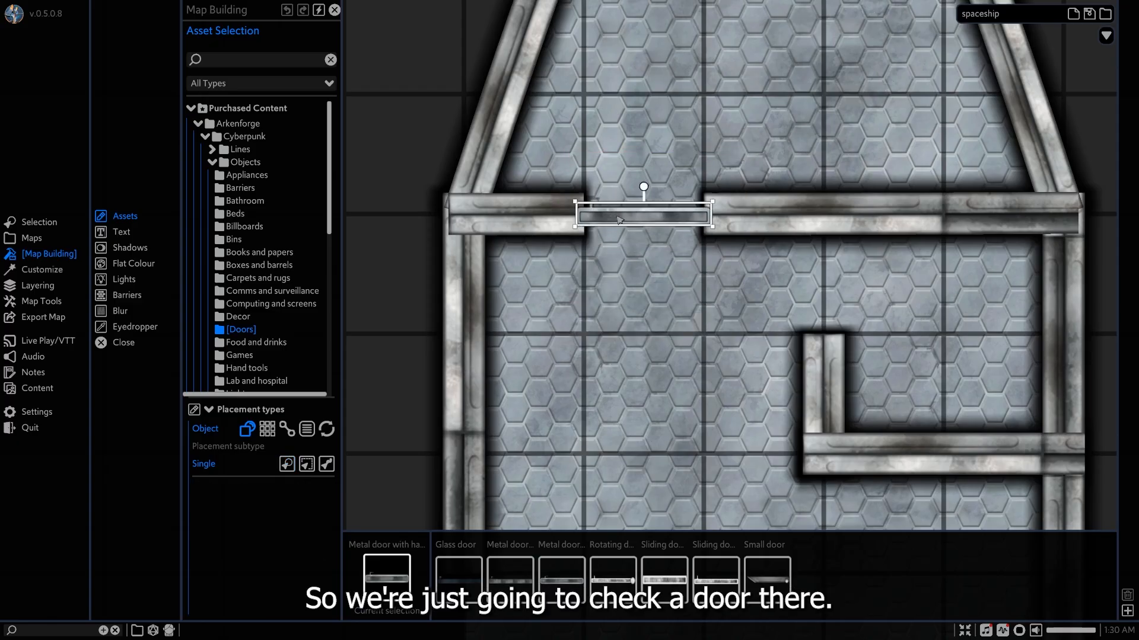
Duplicate the cockpit door and fit the copy into the engine room doorway.
{"action": "key", "text": "ctrl+d"}
{"action": "middle_click_drag", "start_coordinate": [664, 381], "coordinate": [636, 253]}
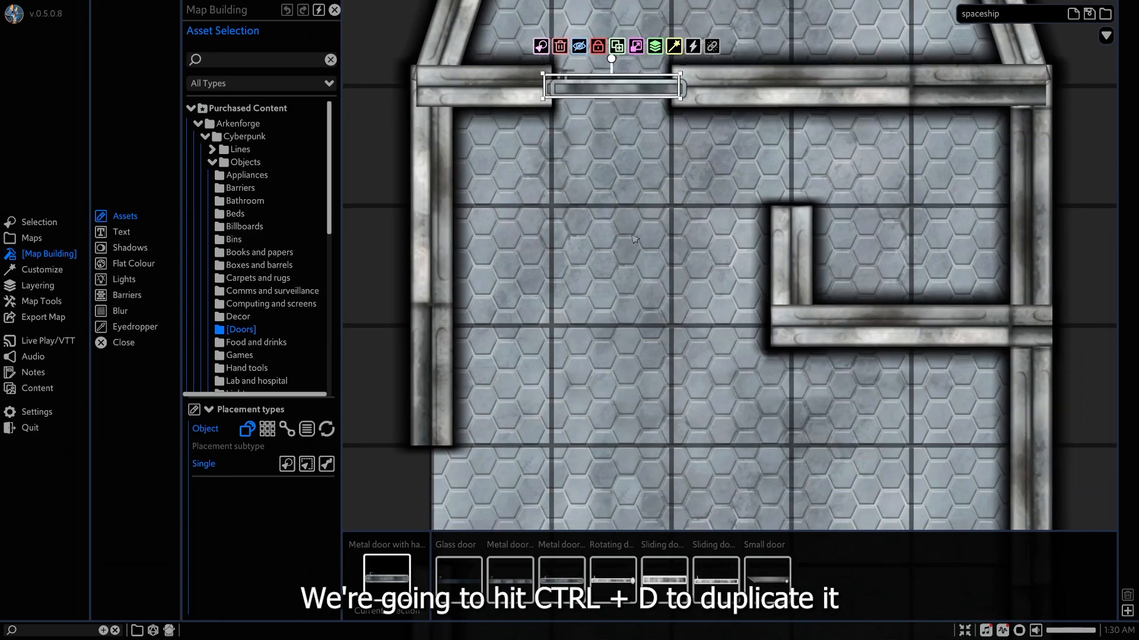
{"action": "scroll", "coordinate": [637, 255], "scroll_direction": "down", "scroll_amount": 3}
{"action": "scroll", "coordinate": [637, 254], "scroll_direction": "down", "scroll_amount": 1}
{"action": "left_click_drag", "start_coordinate": [611, 89], "coordinate": [606, 533]}
{"action": "middle_click_drag", "start_coordinate": [614, 488], "coordinate": [605, 384]}
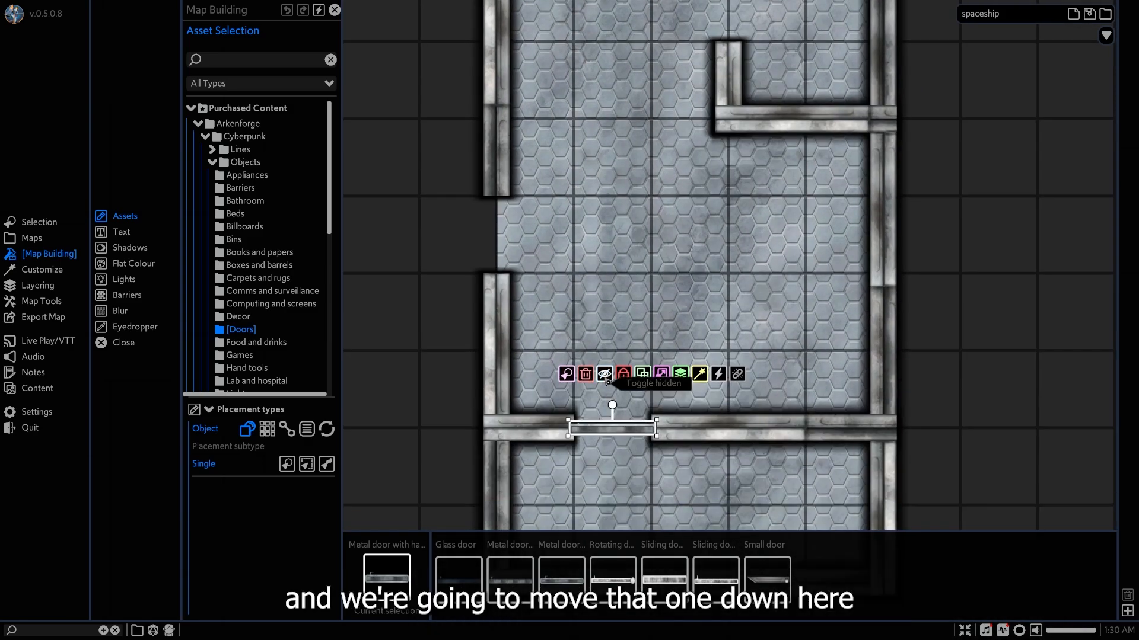
{"action": "scroll", "coordinate": [588, 427], "scroll_direction": "up", "scroll_amount": 1}
{"action": "scroll", "coordinate": [587, 426], "scroll_direction": "up", "scroll_amount": 1}
{"action": "middle_click_drag", "start_coordinate": [623, 298], "coordinate": [622, 321]}
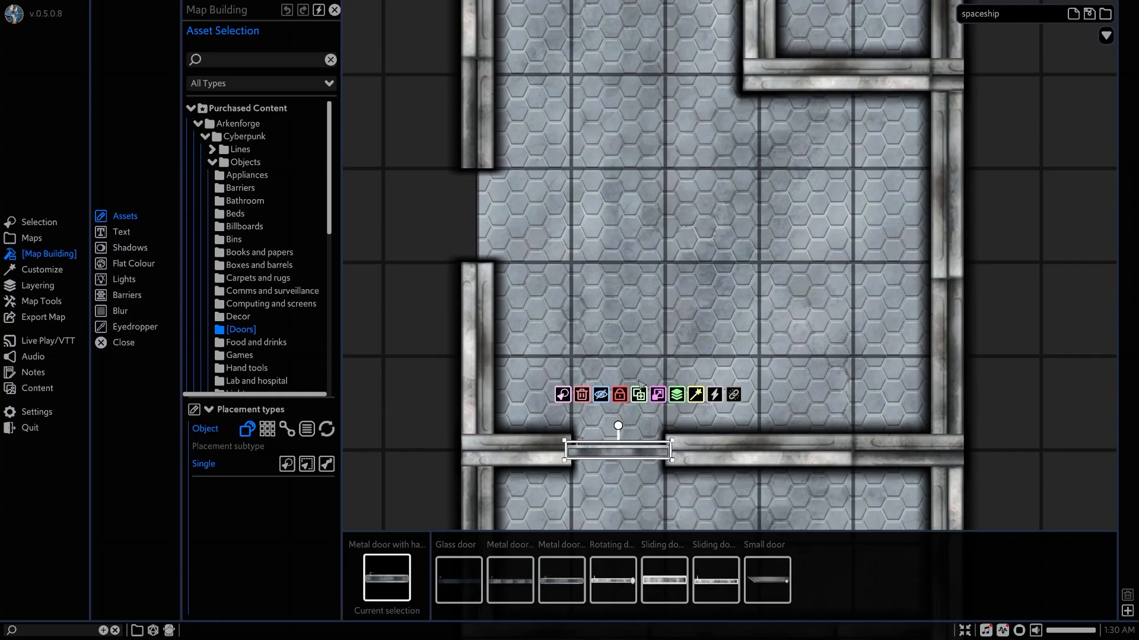
Duplicate the engine room door, rotate the copy 90 degrees, and fit it into the bathroom opening.
{"action": "key", "text": "ctrl+d"}
{"action": "left_click_drag", "start_coordinate": [618, 453], "coordinate": [726, 225]}
{"action": "middle_click_drag", "start_coordinate": [691, 216], "coordinate": [618, 449]}
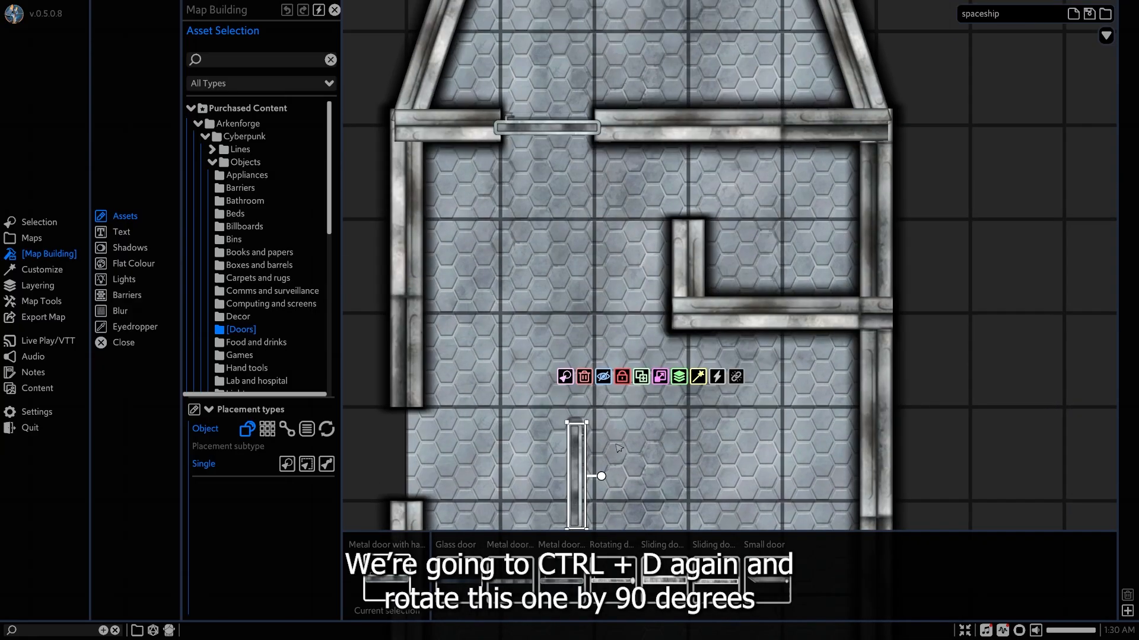
{"action": "left_click_drag", "start_coordinate": [580, 462], "coordinate": [695, 170]}
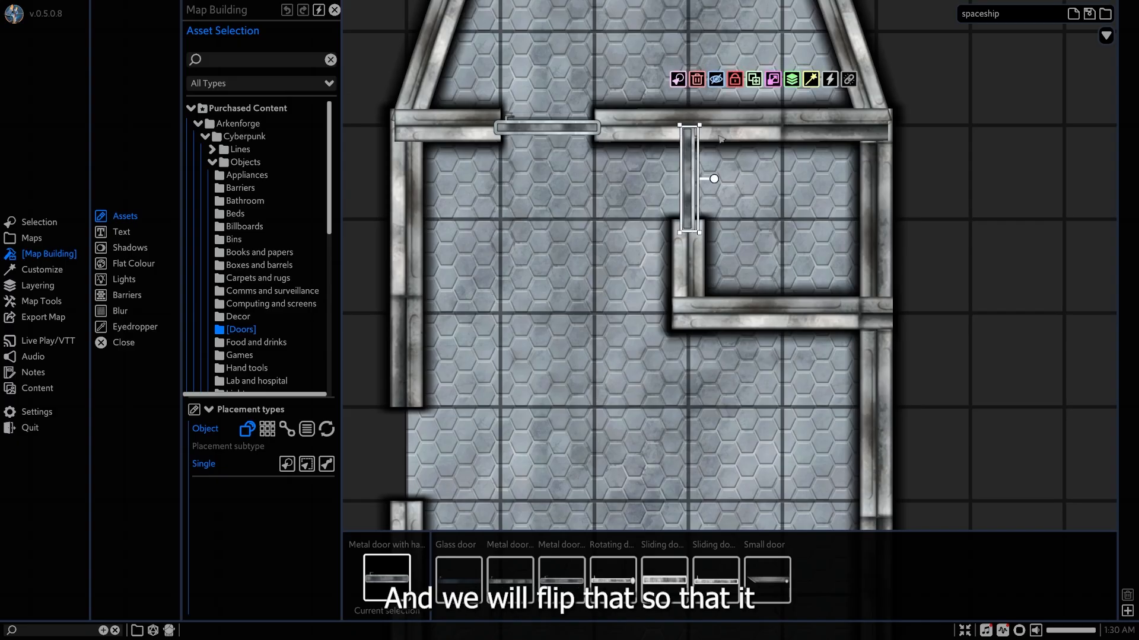
Flip the bathroom door horizontally so that it faces the other way.
{"action": "left_click", "coordinate": [791, 79]}
{"action": "left_click", "coordinate": [773, 78]}
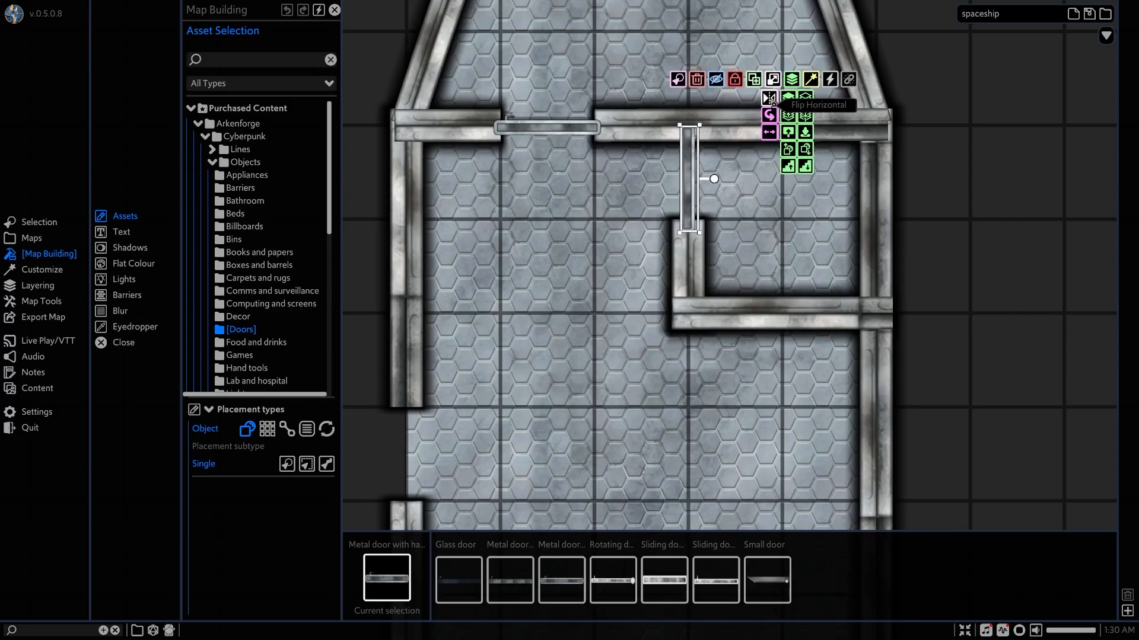
{"action": "left_click", "coordinate": [769, 98]}
{"action": "left_click", "coordinate": [684, 166]}
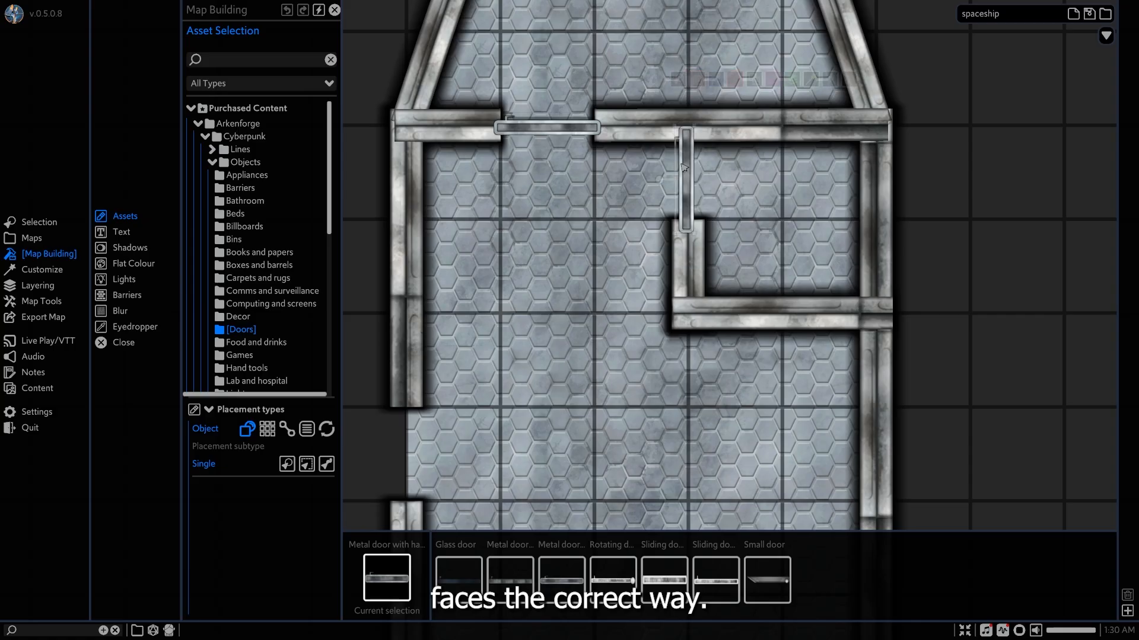
{"action": "left_click", "coordinate": [686, 165]}
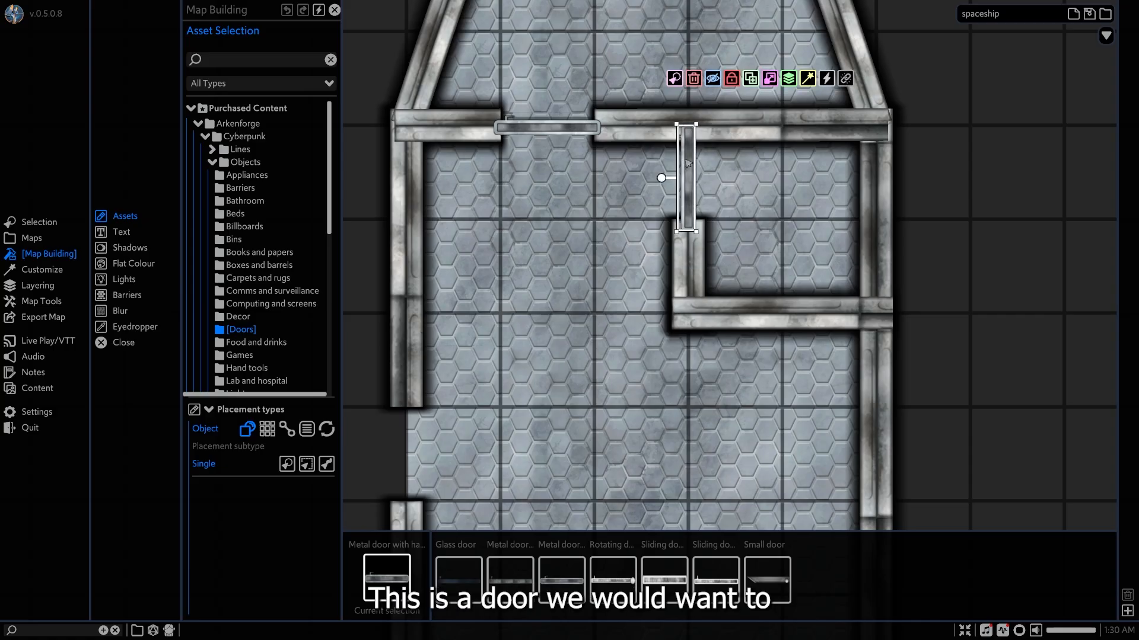
Reposition and shorten the bathroom door to fit its gap, and nudge the cockpit door into line with its wall.
{"action": "scroll", "coordinate": [679, 191], "scroll_direction": "up", "scroll_amount": 3}
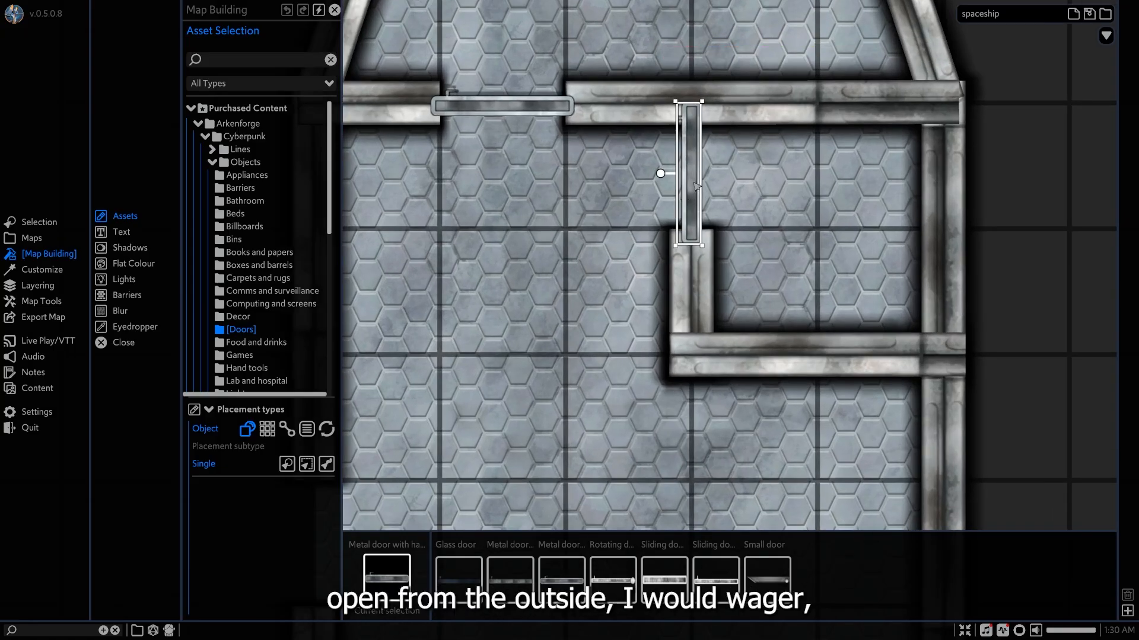
{"action": "left_click_drag", "start_coordinate": [692, 194], "coordinate": [692, 183]}
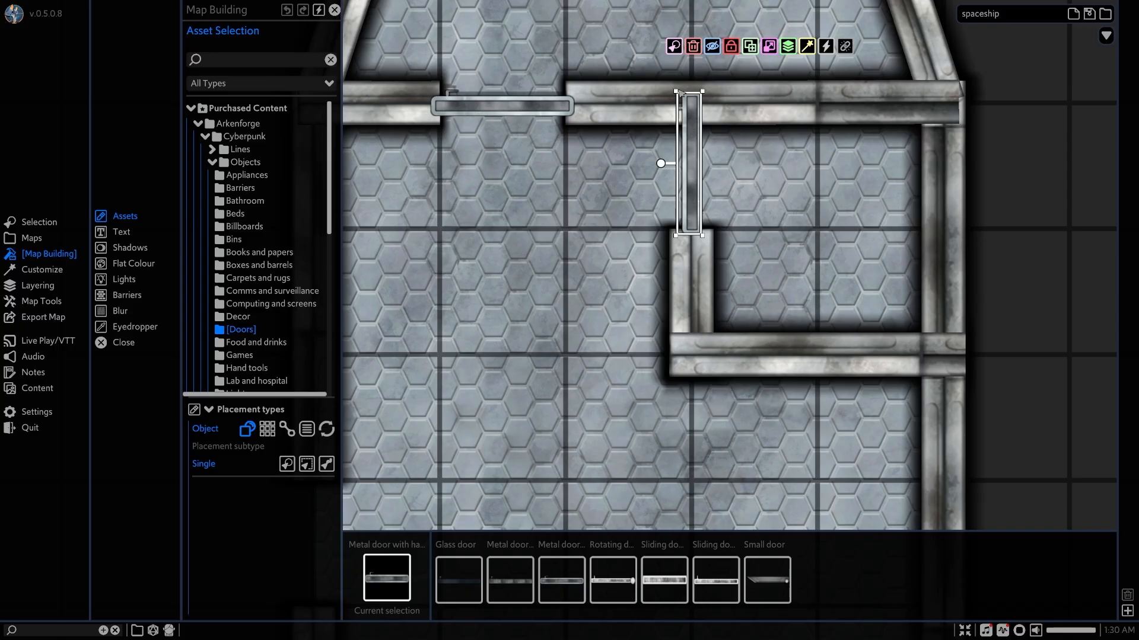
{"action": "left_click_drag", "start_coordinate": [679, 93], "coordinate": [689, 143]}
{"action": "middle_click_drag", "start_coordinate": [527, 121], "coordinate": [615, 165]}
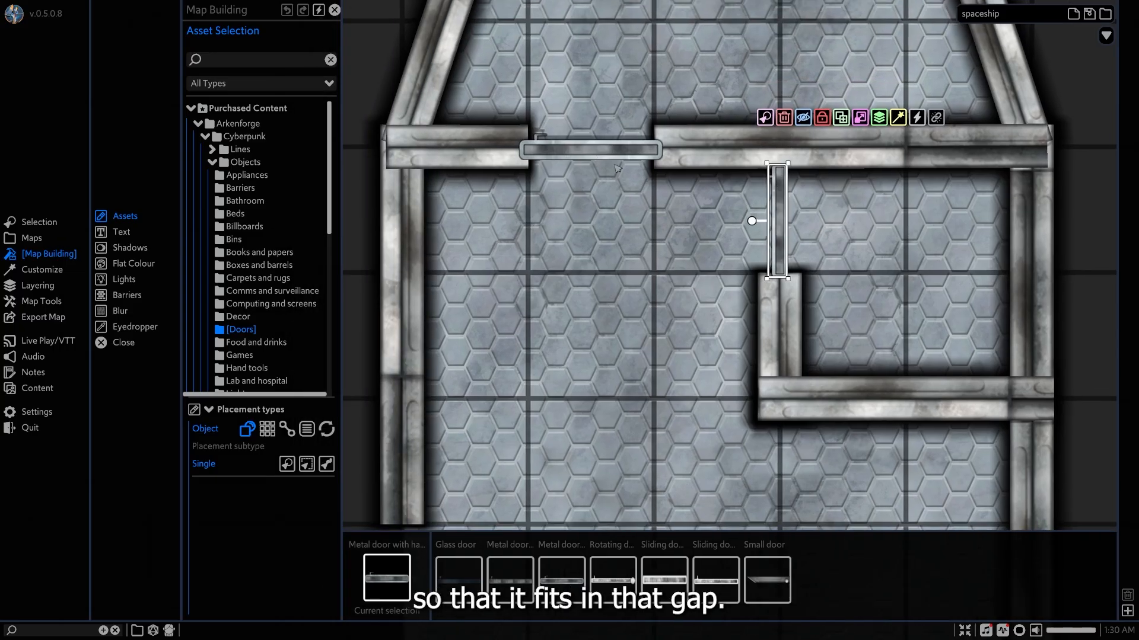
{"action": "left_click", "coordinate": [596, 150]}
{"action": "left_click_drag", "start_coordinate": [589, 151], "coordinate": [590, 150]}
Try the sliding door without handle at the main entrance, rotated 90 degrees, and delete it.
{"action": "middle_click_drag", "start_coordinate": [687, 421], "coordinate": [754, 49]}
{"action": "middle_click_drag", "start_coordinate": [568, 6], "coordinate": [596, 293]}
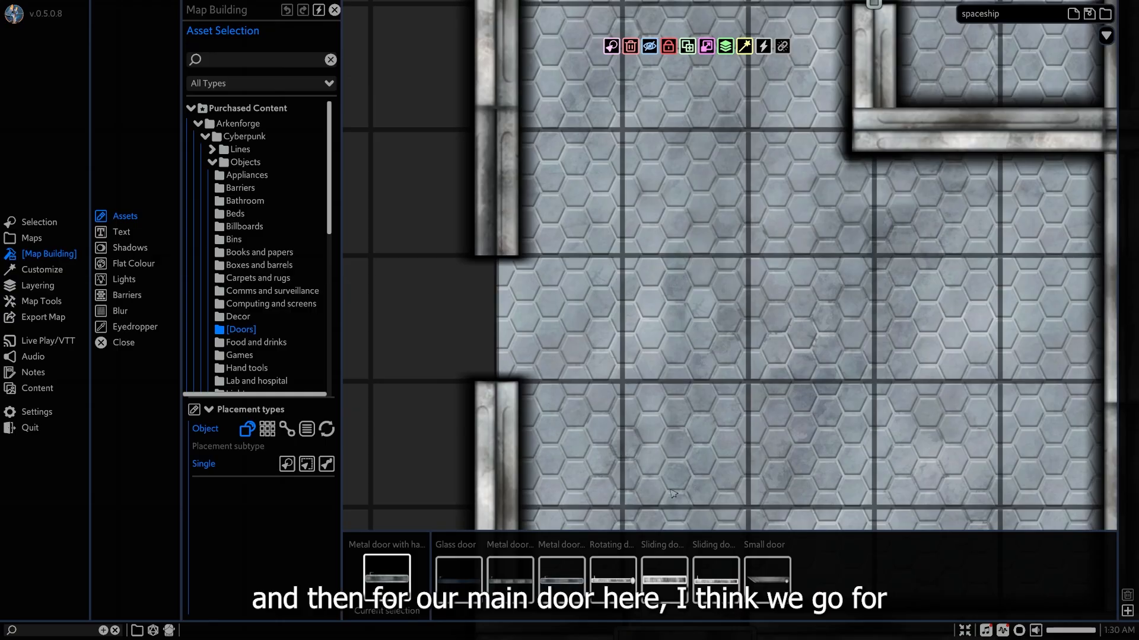
{"action": "left_click", "coordinate": [664, 579]}
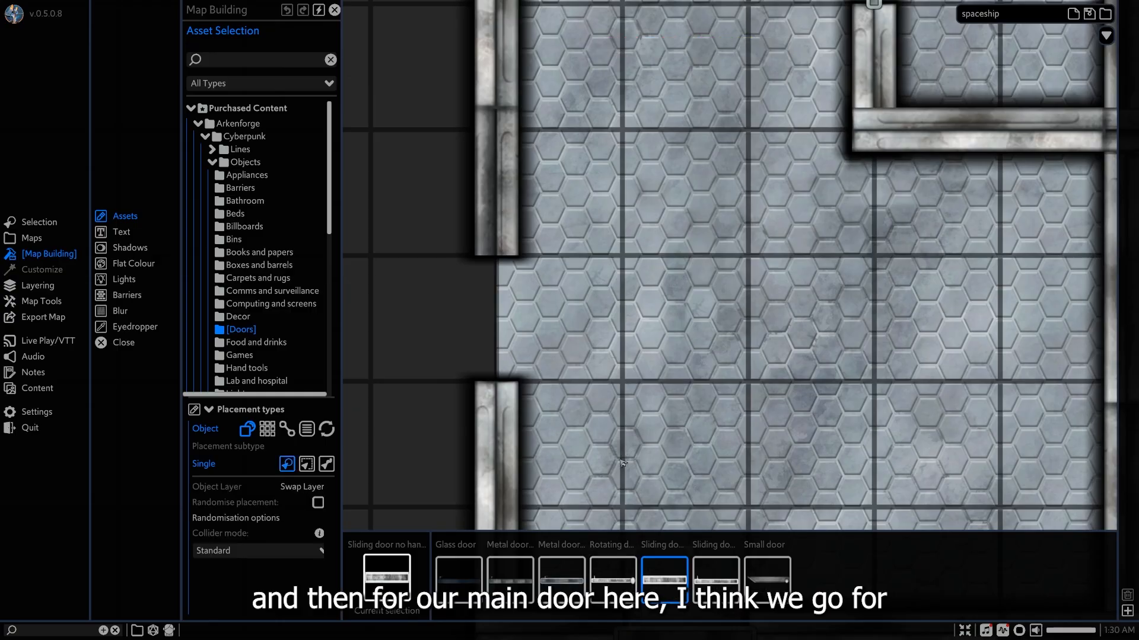
{"action": "left_click", "coordinate": [531, 303]}
{"action": "right_click", "coordinate": [531, 304]}
{"action": "left_click", "coordinate": [536, 306]}
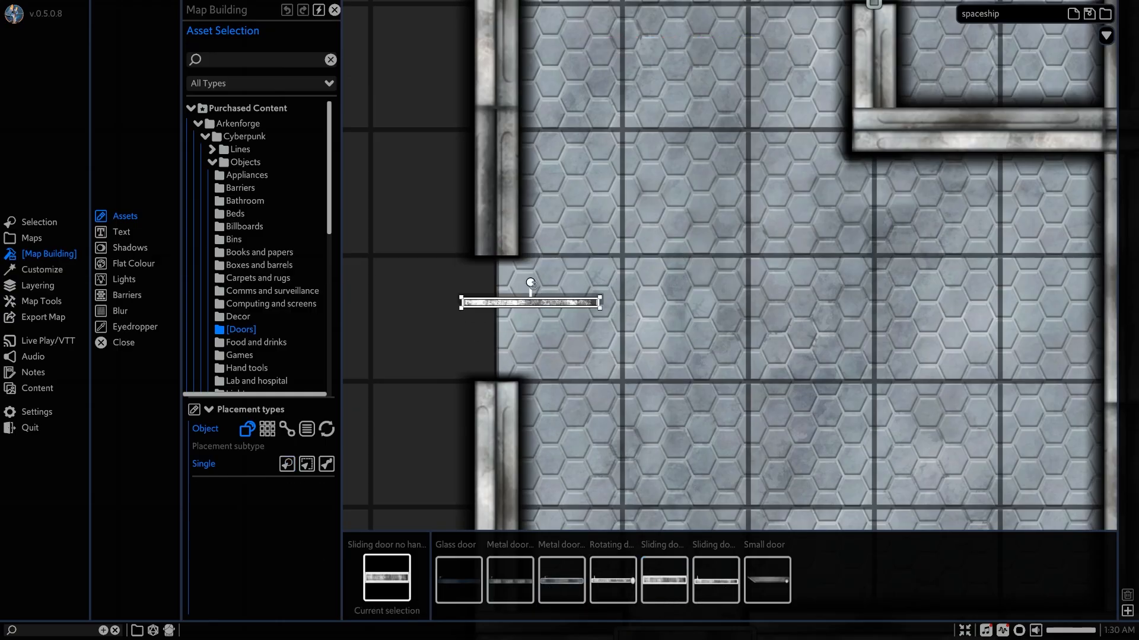
{"action": "left_click_drag", "start_coordinate": [530, 283], "coordinate": [581, 368]}
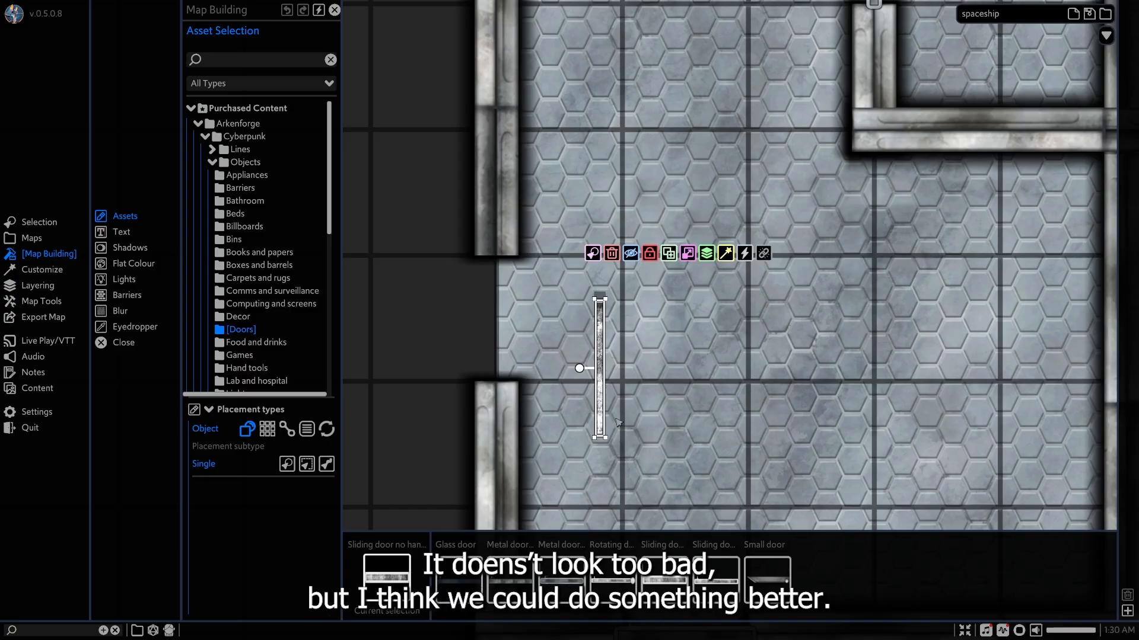
{"action": "key", "text": "Delete"}
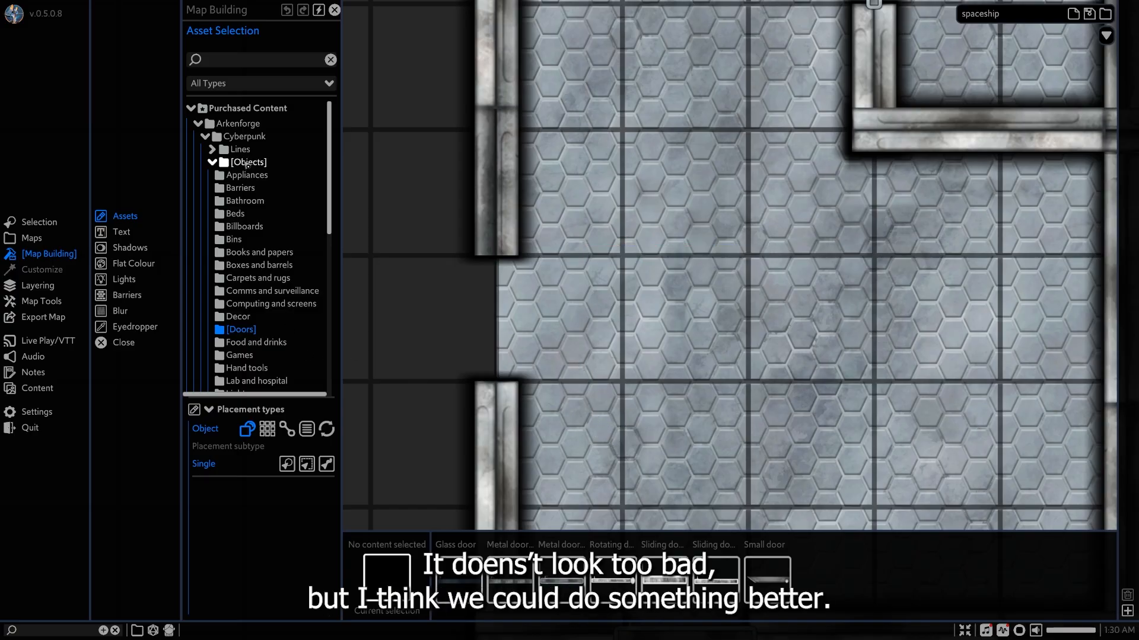
Show the door assets in the Post Apocalyptic objects collection.
{"action": "scroll", "coordinate": [248, 162], "scroll_direction": "down", "scroll_amount": 10}
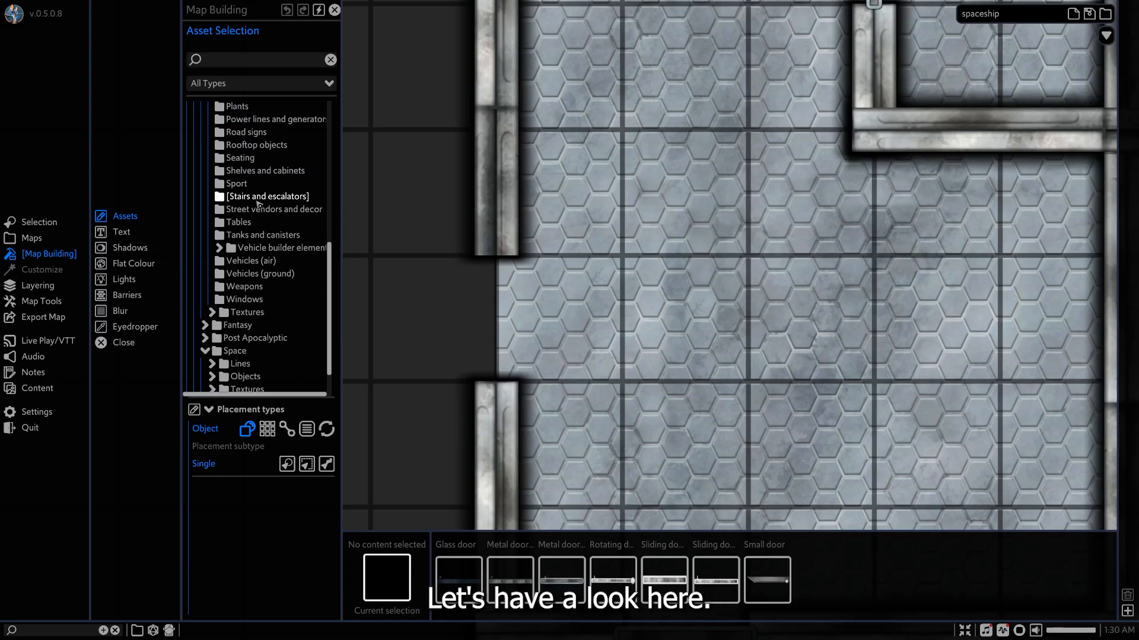
{"action": "scroll", "coordinate": [259, 205], "scroll_direction": "down", "scroll_amount": 2}
{"action": "left_click", "coordinate": [255, 289]}
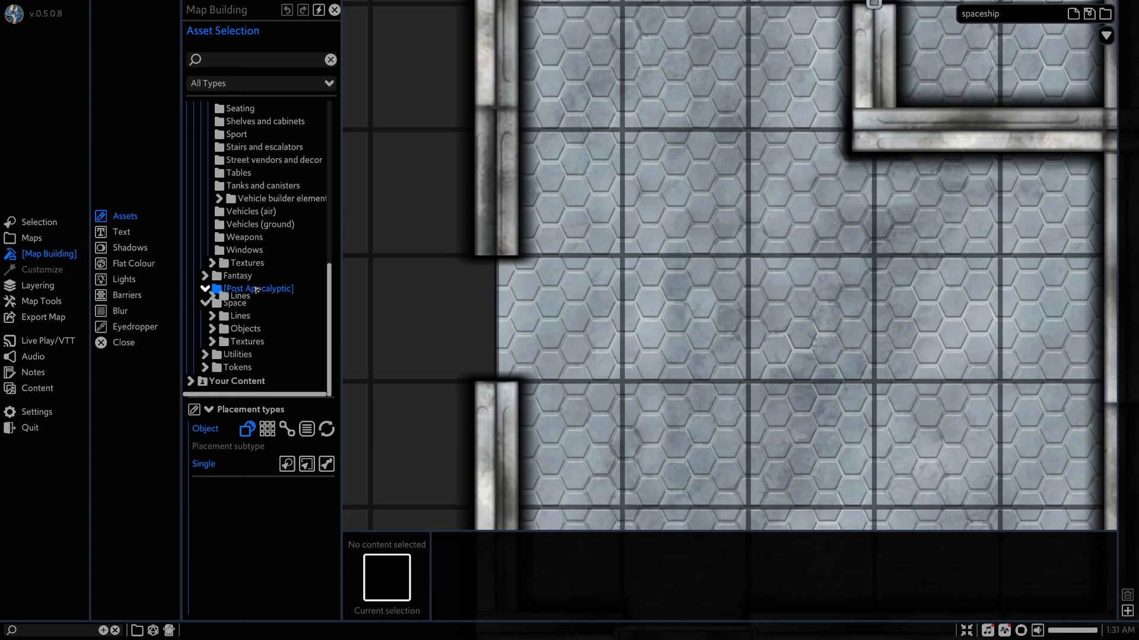
{"action": "left_click", "coordinate": [245, 315]}
{"action": "scroll", "coordinate": [261, 313], "scroll_direction": "down", "scroll_amount": 3}
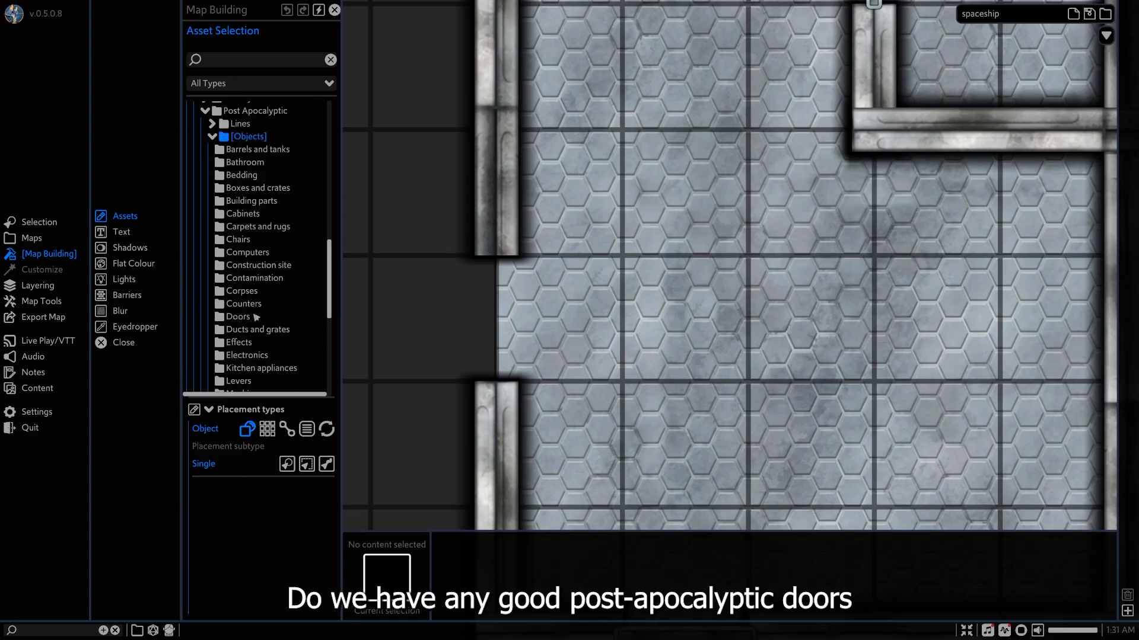
{"action": "left_click", "coordinate": [255, 317]}
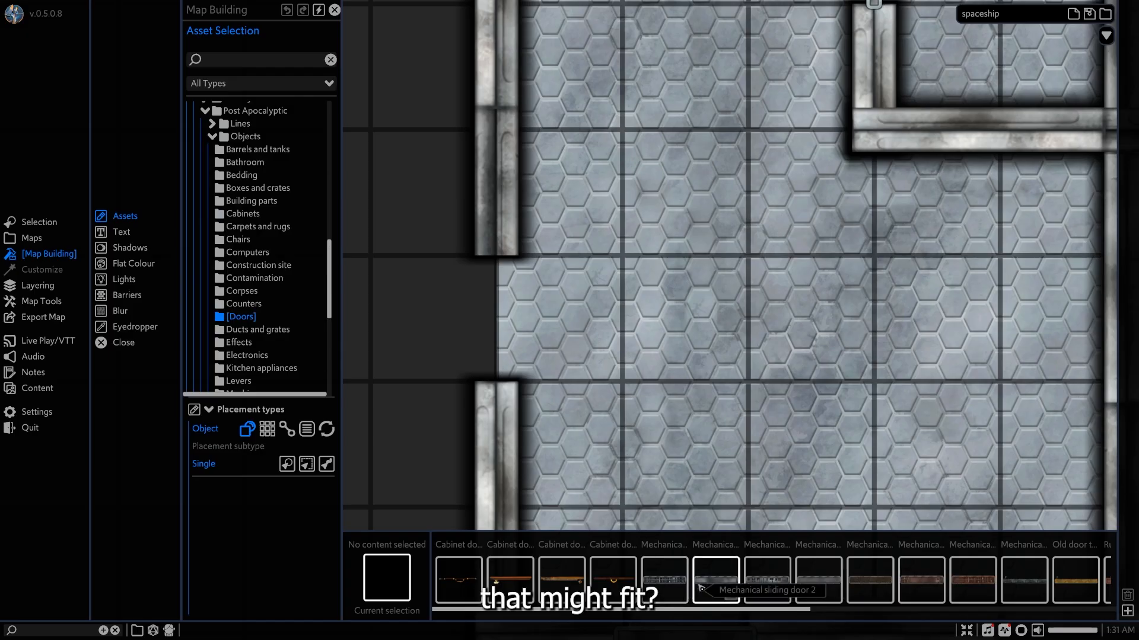
Place a Mechanical sliding door object at the main entrance gap in the hull.
{"action": "left_click", "coordinate": [767, 584]}
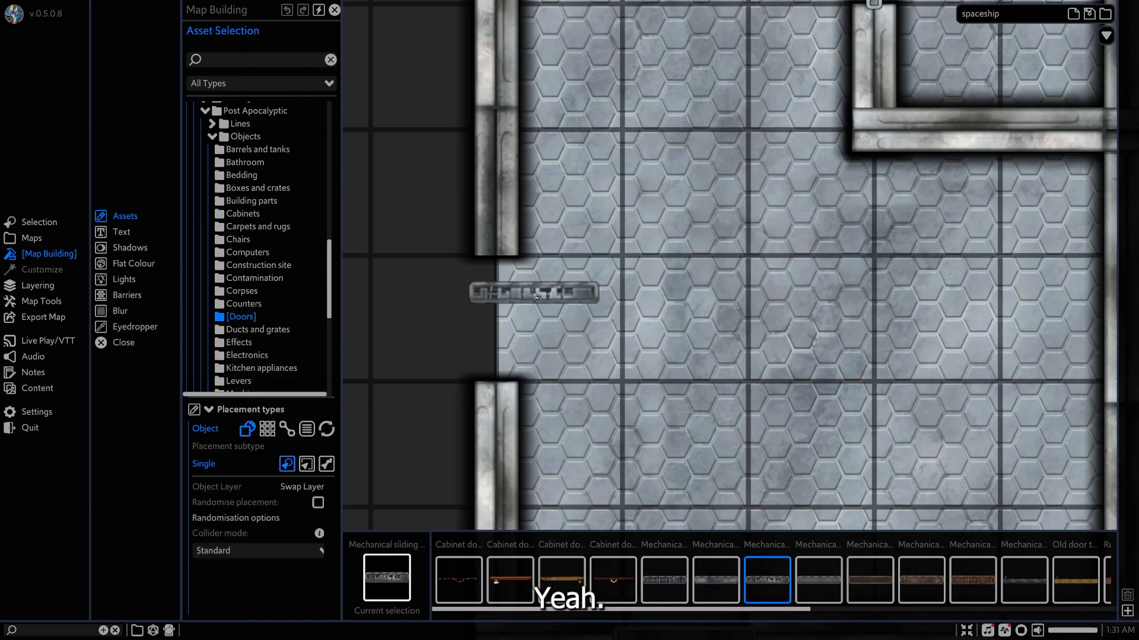
{"action": "left_click", "coordinate": [527, 303]}
{"action": "right_click", "coordinate": [610, 348]}
{"action": "left_click", "coordinate": [525, 292]}
{"action": "left_click", "coordinate": [488, 299]}
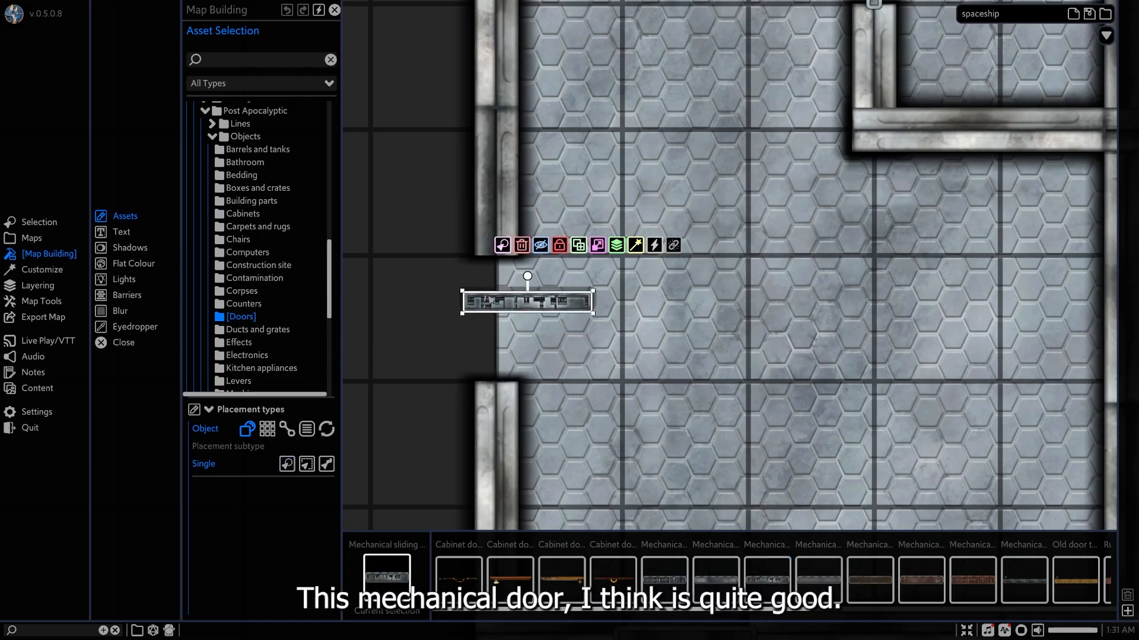
Rotate the mechanical door 90 degrees and fit it into the hull gap, scaled to the wall's thickness.
{"action": "left_click_drag", "start_coordinate": [521, 285], "coordinate": [538, 302]}
{"action": "left_click", "coordinate": [491, 301]}
{"action": "scroll", "coordinate": [491, 300], "scroll_direction": "up", "scroll_amount": 2}
{"action": "left_click", "coordinate": [418, 357]}
{"action": "scroll", "coordinate": [629, 367], "scroll_direction": "down", "scroll_amount": 6}
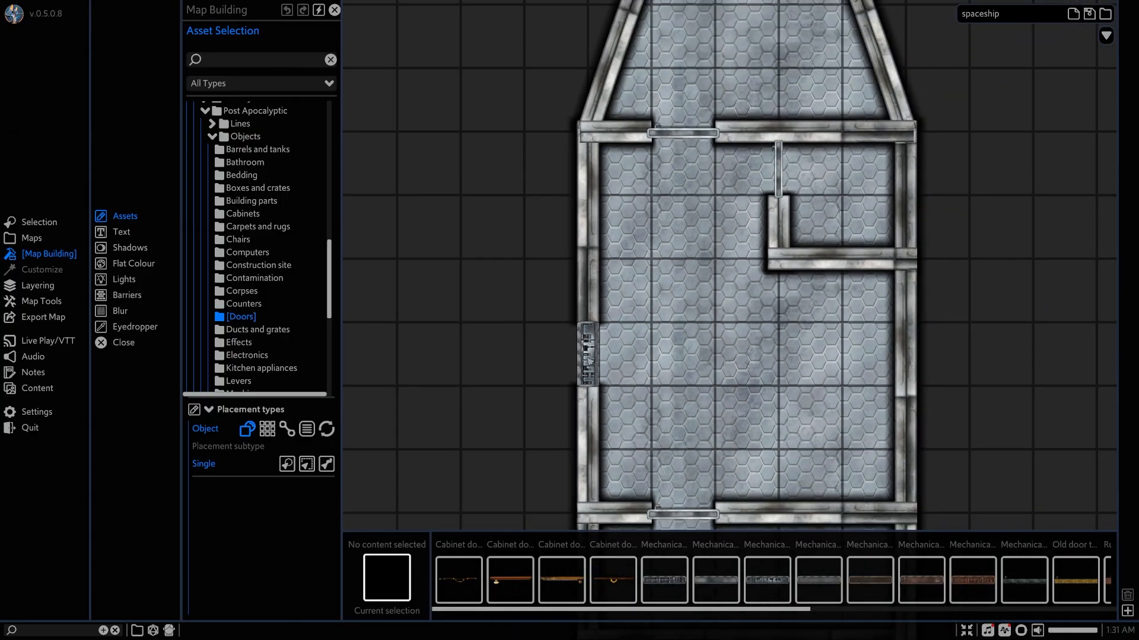
{"action": "left_click", "coordinate": [588, 358]}
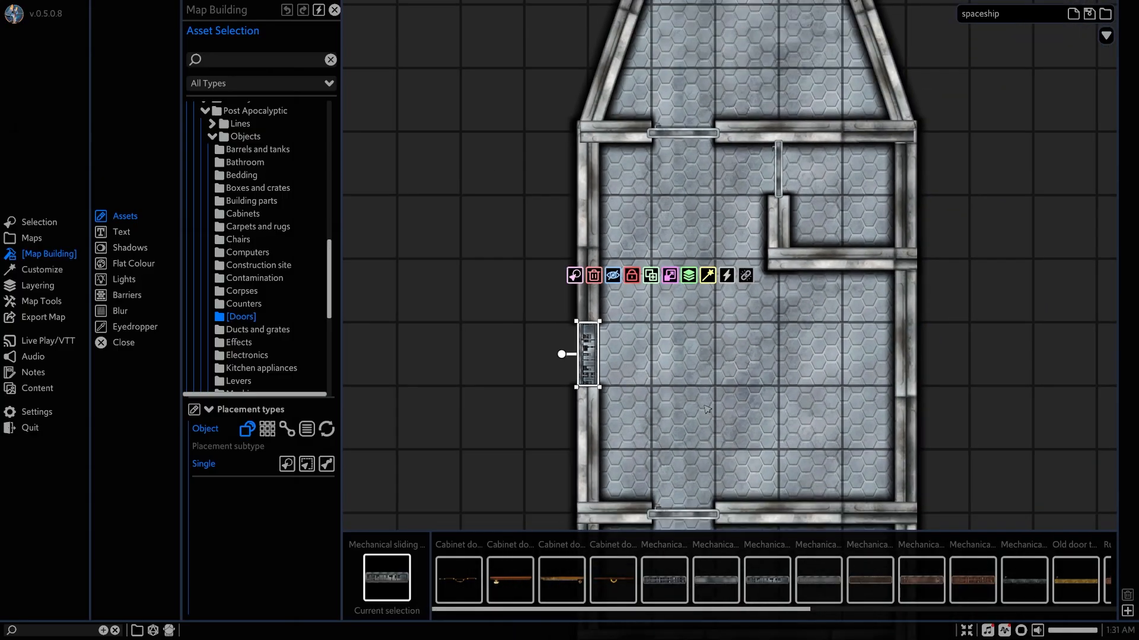
{"action": "left_click", "coordinate": [704, 406]}
Collapse the Post Apocalyptic collection and show the computers and control panels among the Space objects.
{"action": "middle_click_drag", "start_coordinate": [747, 406], "coordinate": [689, 226]}
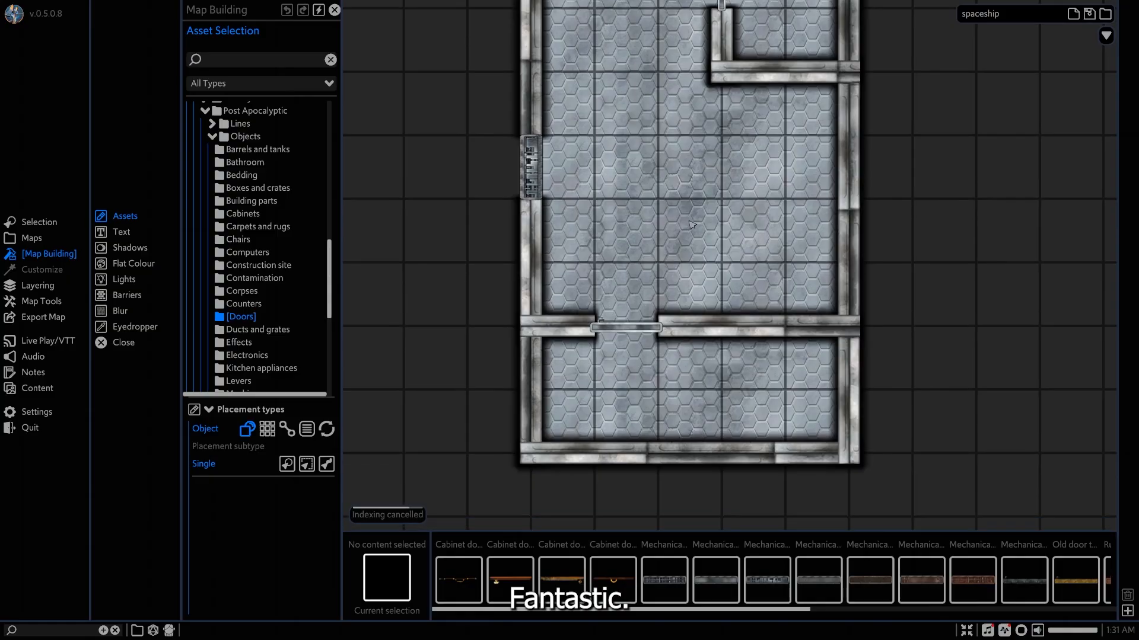
{"action": "scroll", "coordinate": [694, 249], "scroll_direction": "down", "scroll_amount": 3}
{"action": "middle_click_drag", "start_coordinate": [718, 293], "coordinate": [693, 385]}
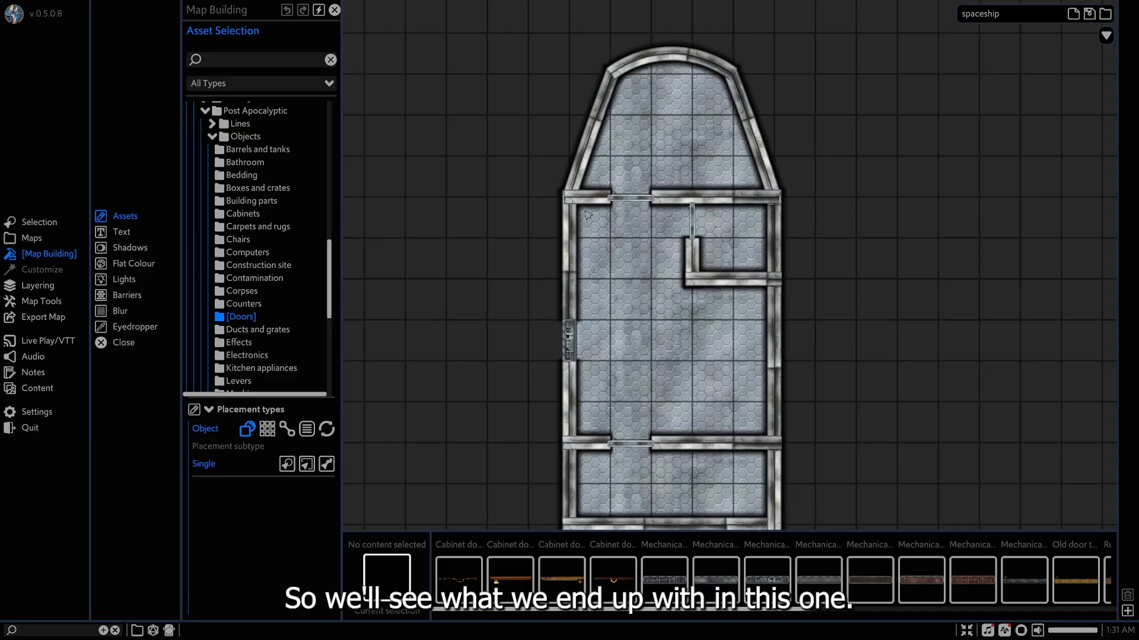
{"action": "scroll", "coordinate": [629, 241], "scroll_direction": "up", "scroll_amount": 3}
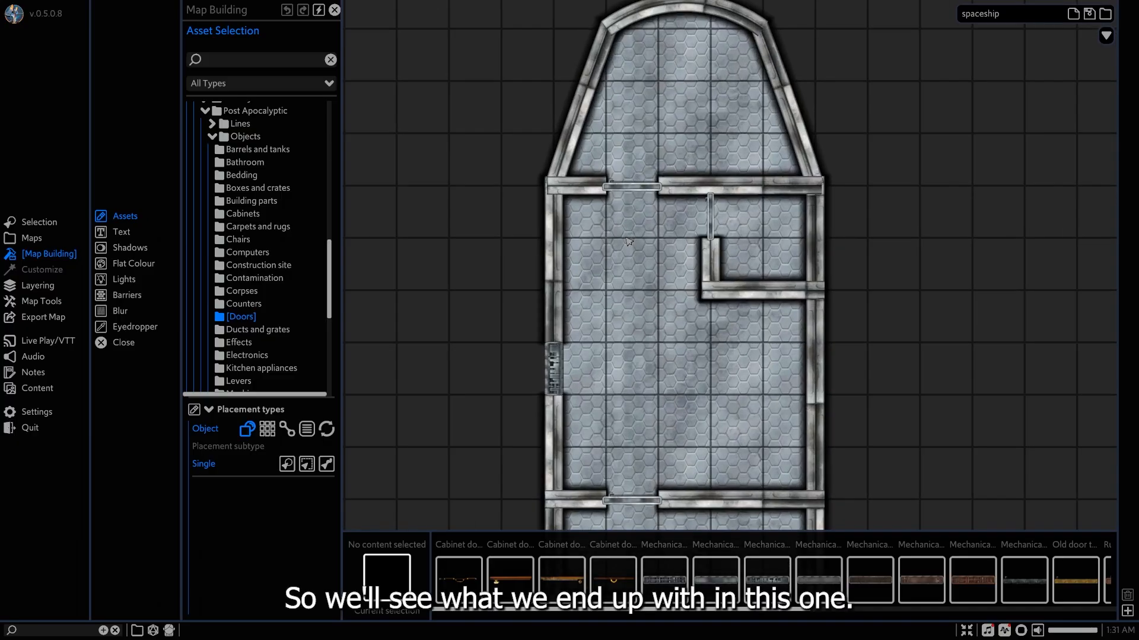
{"action": "middle_click_drag", "start_coordinate": [640, 262], "coordinate": [631, 268]}
{"action": "middle_click_drag", "start_coordinate": [667, 90], "coordinate": [594, 234]}
{"action": "left_click", "coordinate": [240, 112]}
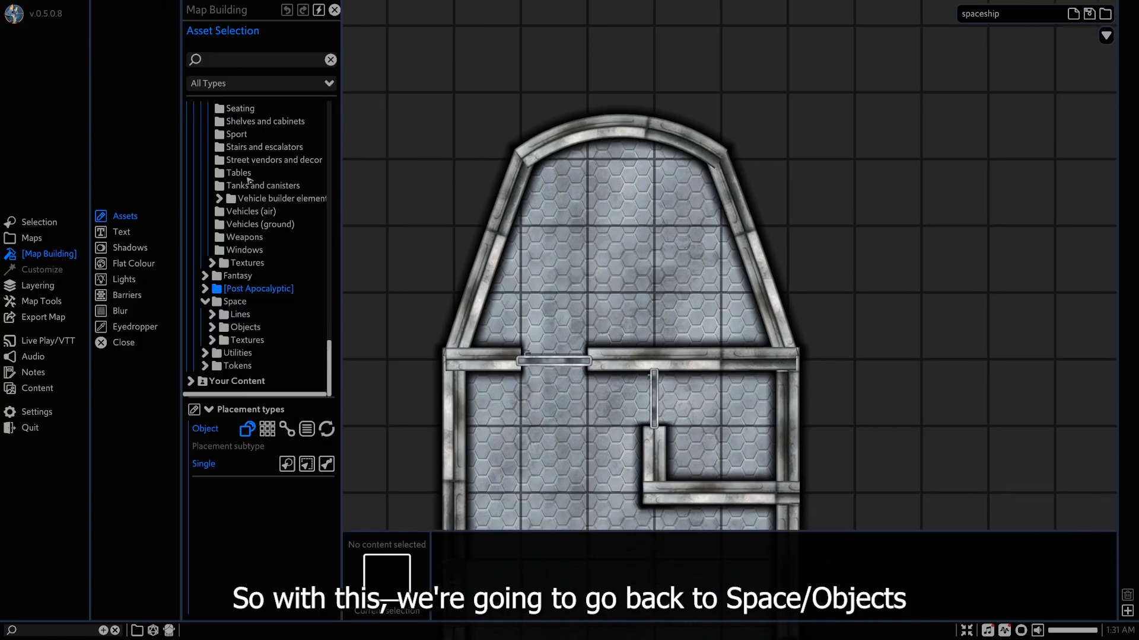
{"action": "left_click", "coordinate": [255, 325]}
{"action": "scroll", "coordinate": [255, 325], "scroll_direction": "down", "scroll_amount": 2}
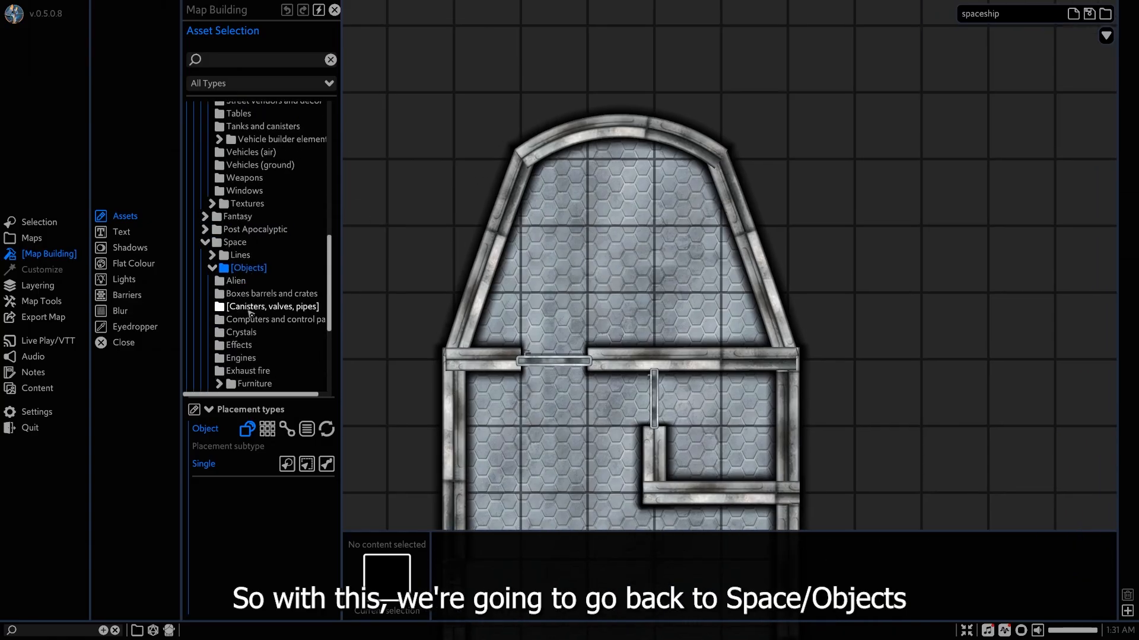
{"action": "left_click", "coordinate": [252, 325]}
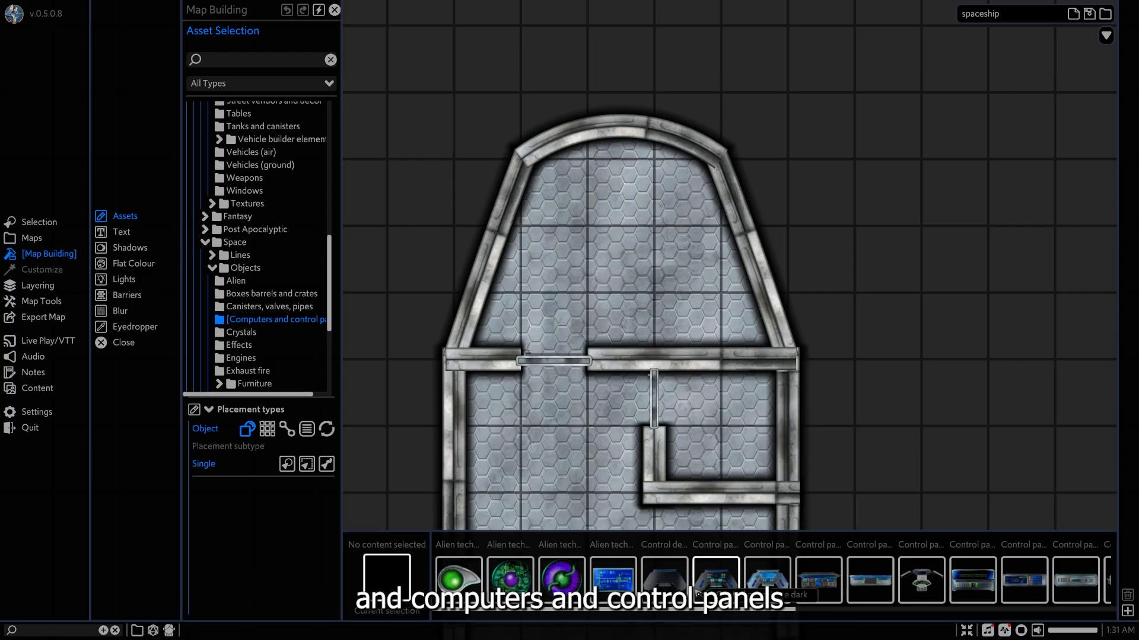
Place a single Control panel old object at the nose of the cockpit.
{"action": "scroll", "coordinate": [699, 581], "scroll_direction": "down", "scroll_amount": 2}
{"action": "scroll", "coordinate": [699, 580], "scroll_direction": "down", "scroll_amount": 10}
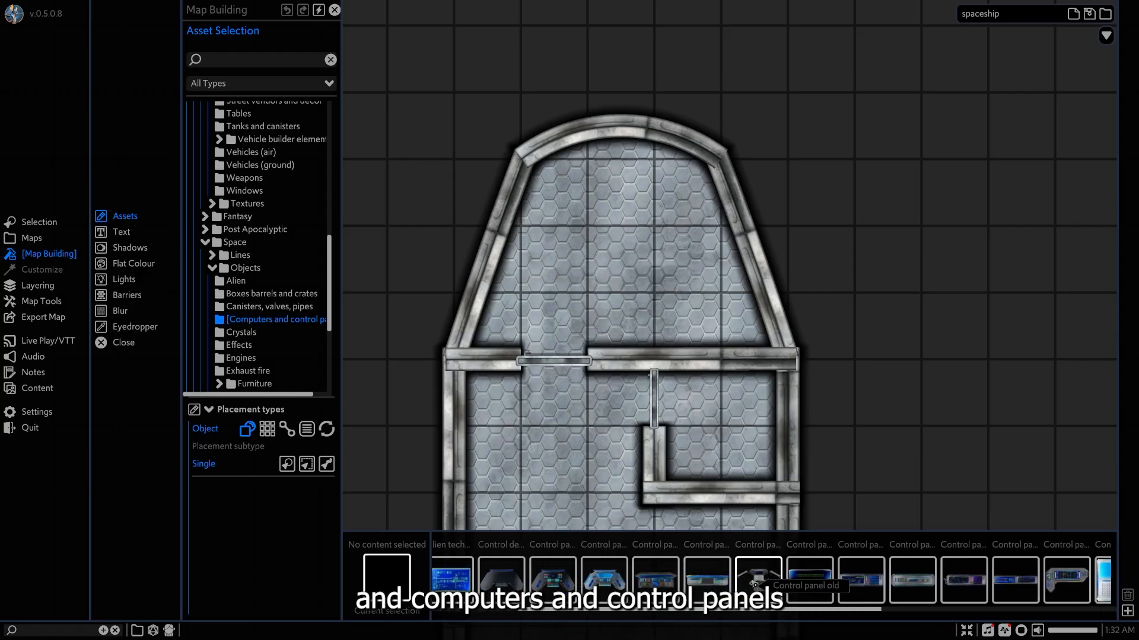
{"action": "scroll", "coordinate": [699, 580], "scroll_direction": "down", "scroll_amount": 6}
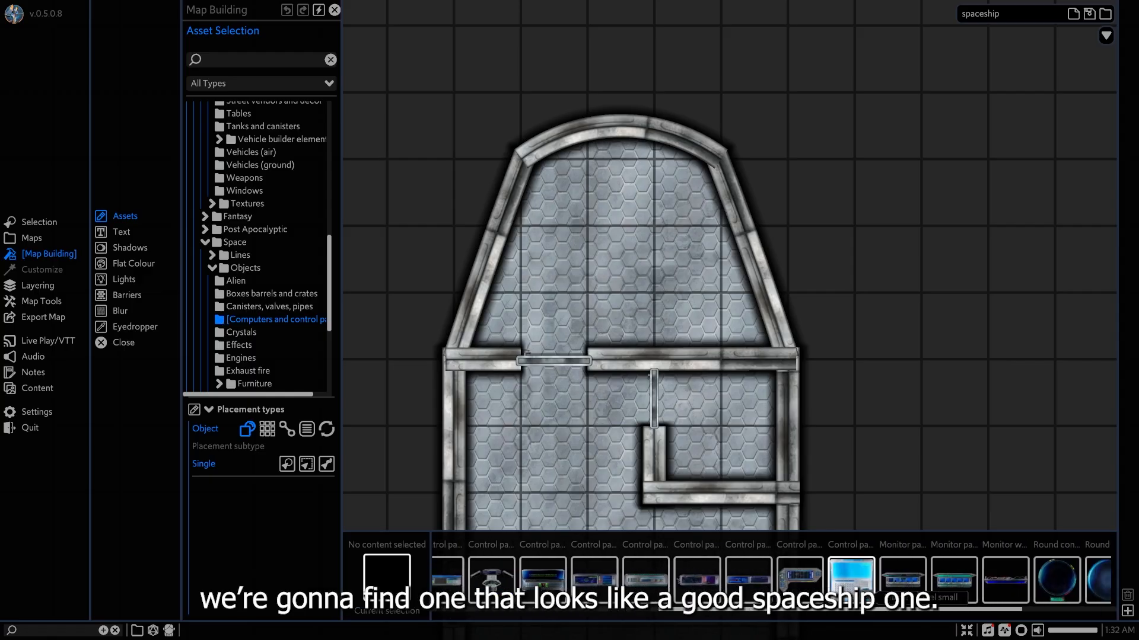
{"action": "scroll", "coordinate": [699, 580], "scroll_direction": "up", "scroll_amount": 8}
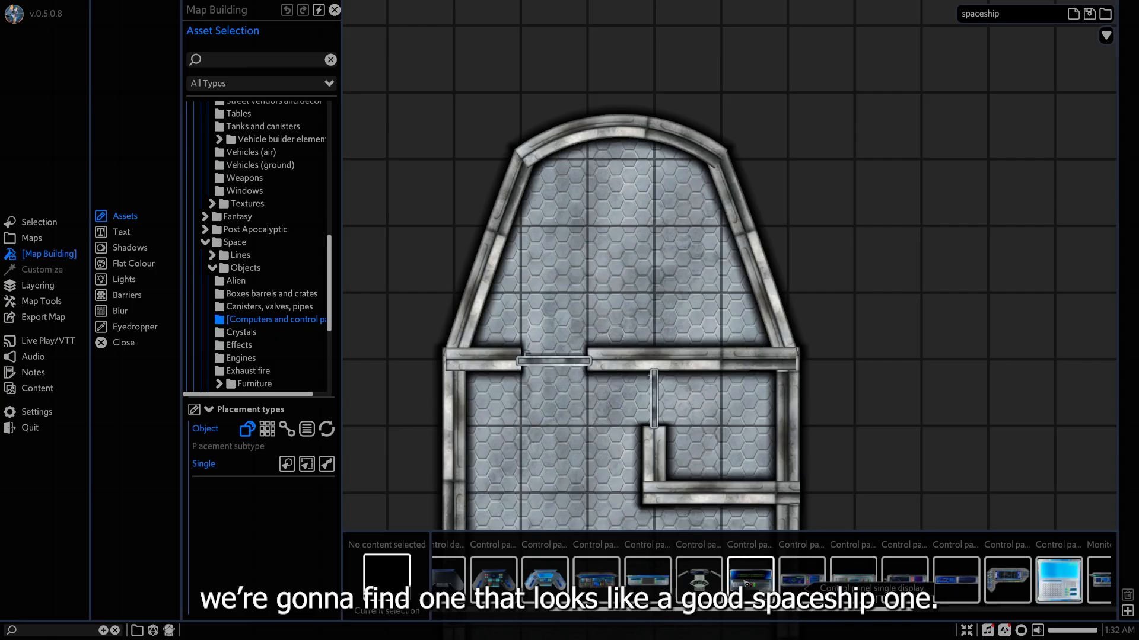
{"action": "left_click", "coordinate": [699, 580]}
{"action": "left_click", "coordinate": [621, 169]}
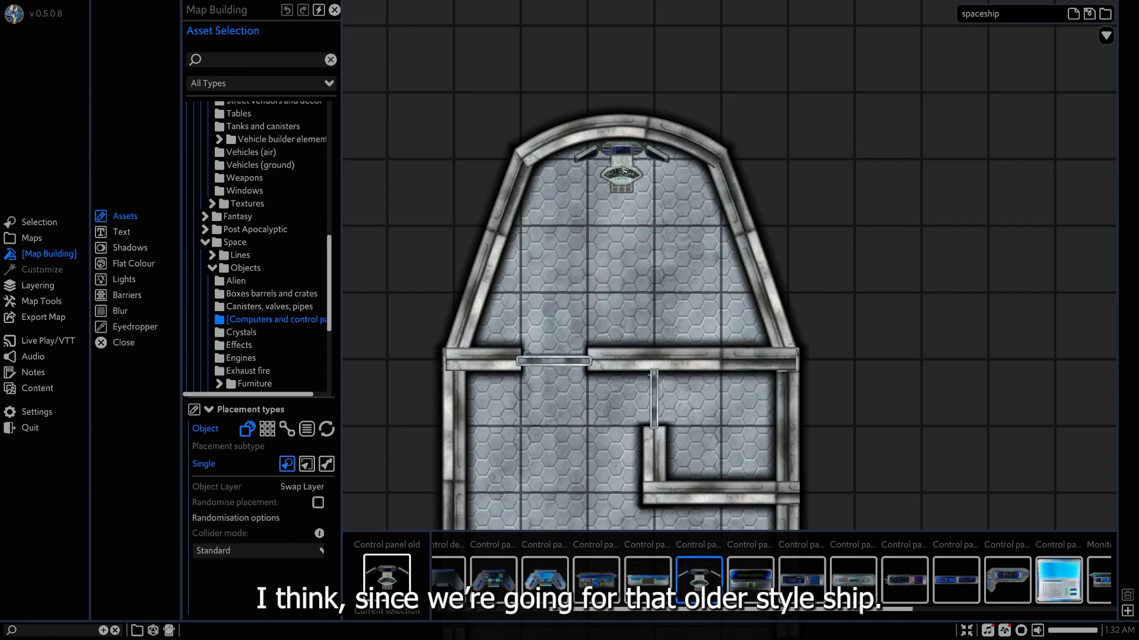
{"action": "right_click", "coordinate": [650, 171]}
Scale up the old control panel and position it against the curved front wall of the cockpit.
{"action": "scroll", "coordinate": [650, 171], "scroll_direction": "up", "scroll_amount": 4}
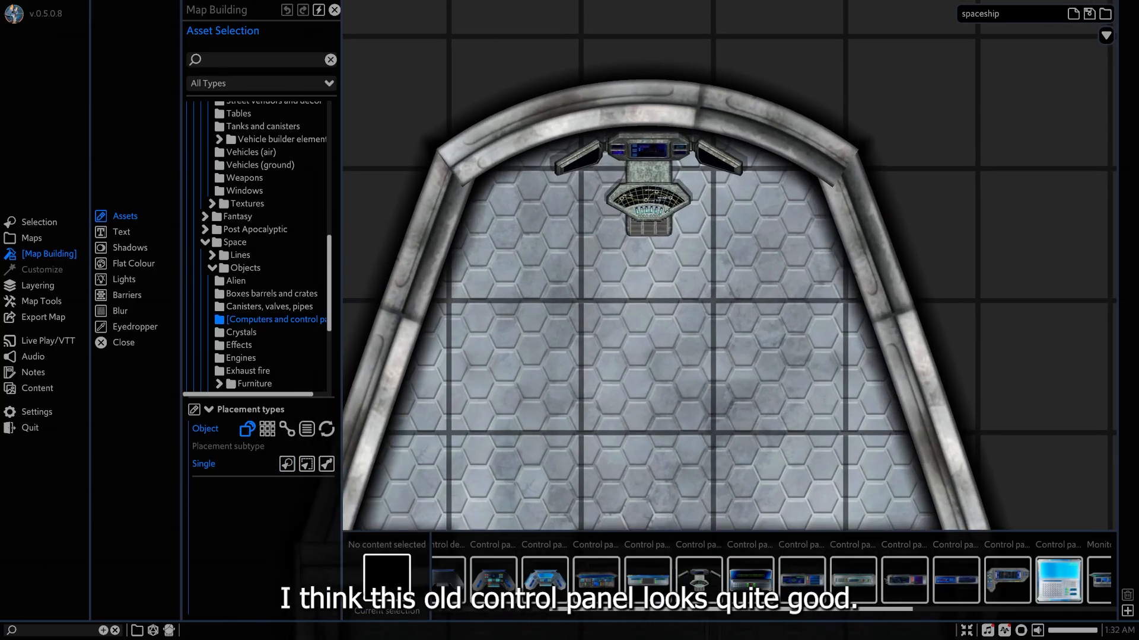
{"action": "left_click", "coordinate": [651, 171]}
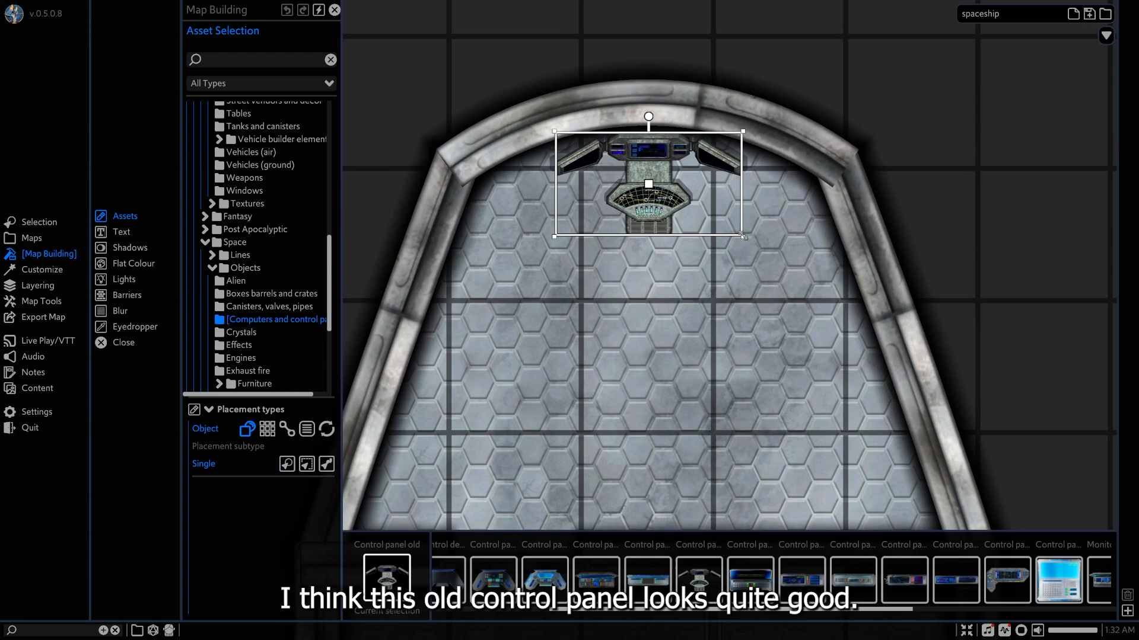
{"action": "left_click_drag", "start_coordinate": [738, 240], "coordinate": [780, 259]}
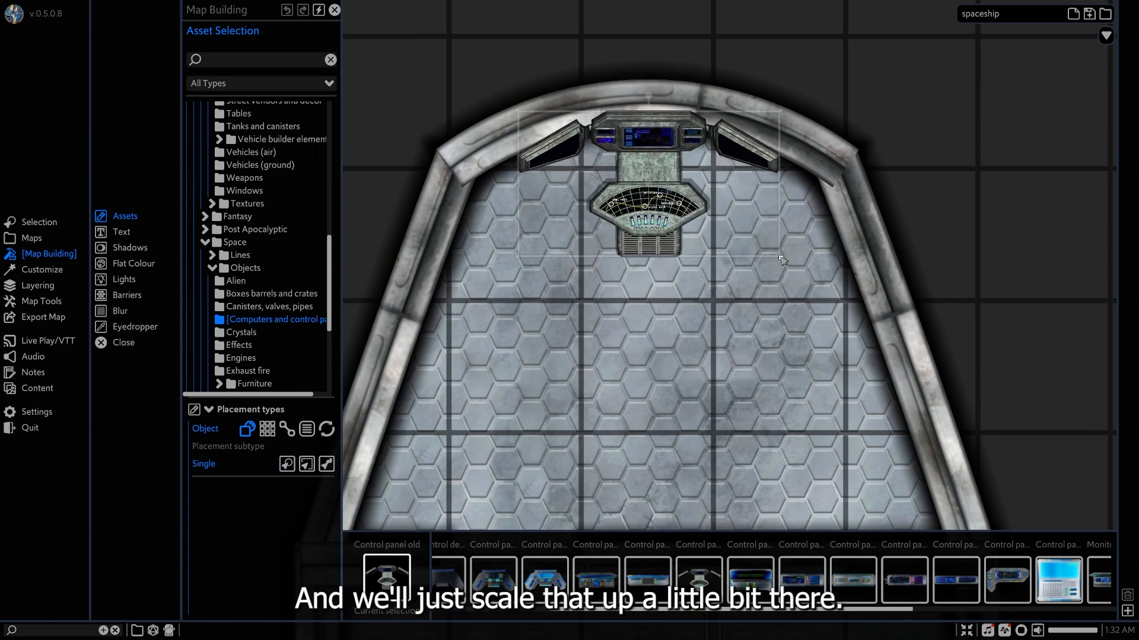
{"action": "left_click_drag", "start_coordinate": [680, 209], "coordinate": [680, 228]}
{"action": "middle_click_drag", "start_coordinate": [646, 307], "coordinate": [682, 276]}
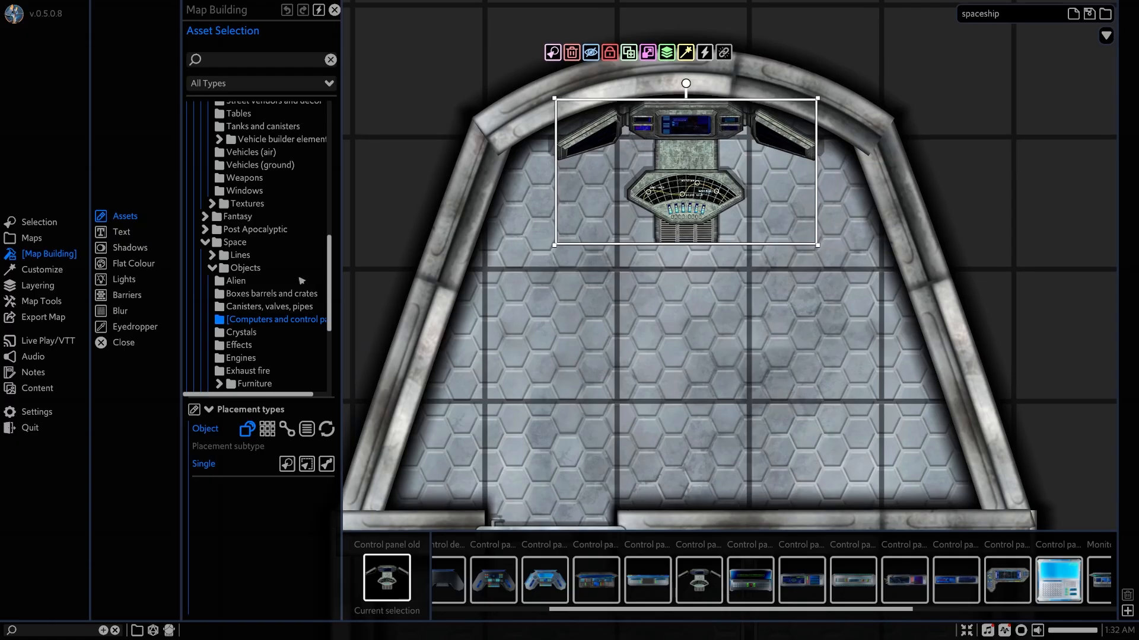
Expand the Furniture category of the Space objects to find a cockpit chair.
{"action": "scroll", "coordinate": [266, 300], "scroll_direction": "up", "scroll_amount": 1}
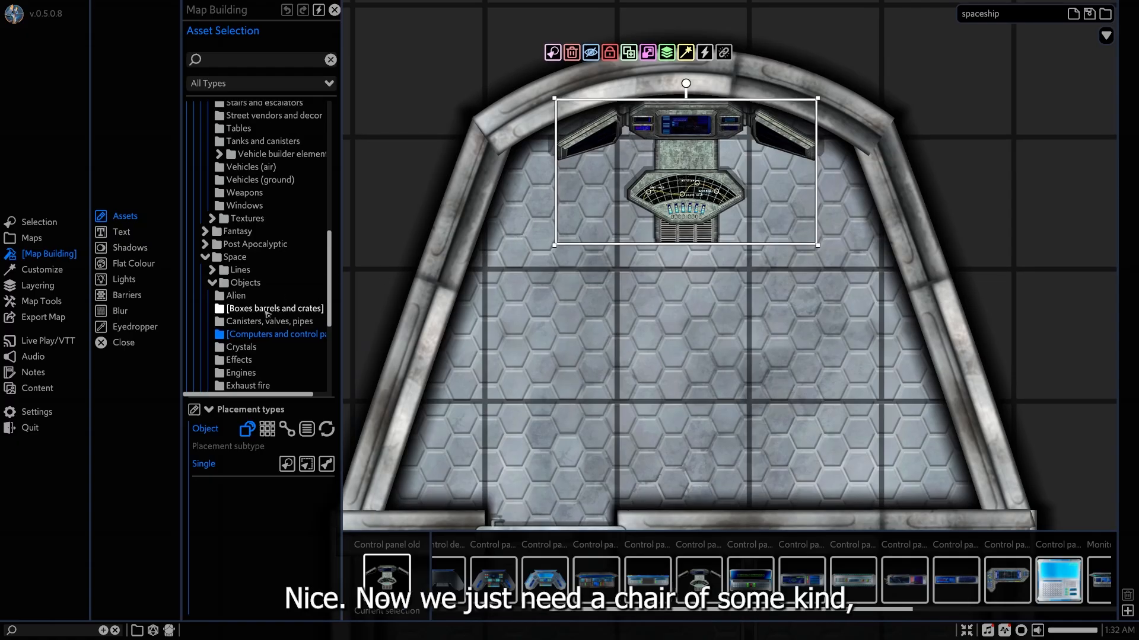
{"action": "scroll", "coordinate": [268, 314], "scroll_direction": "down", "scroll_amount": 2}
{"action": "scroll", "coordinate": [267, 316], "scroll_direction": "down", "scroll_amount": 4}
{"action": "left_click", "coordinate": [266, 313]}
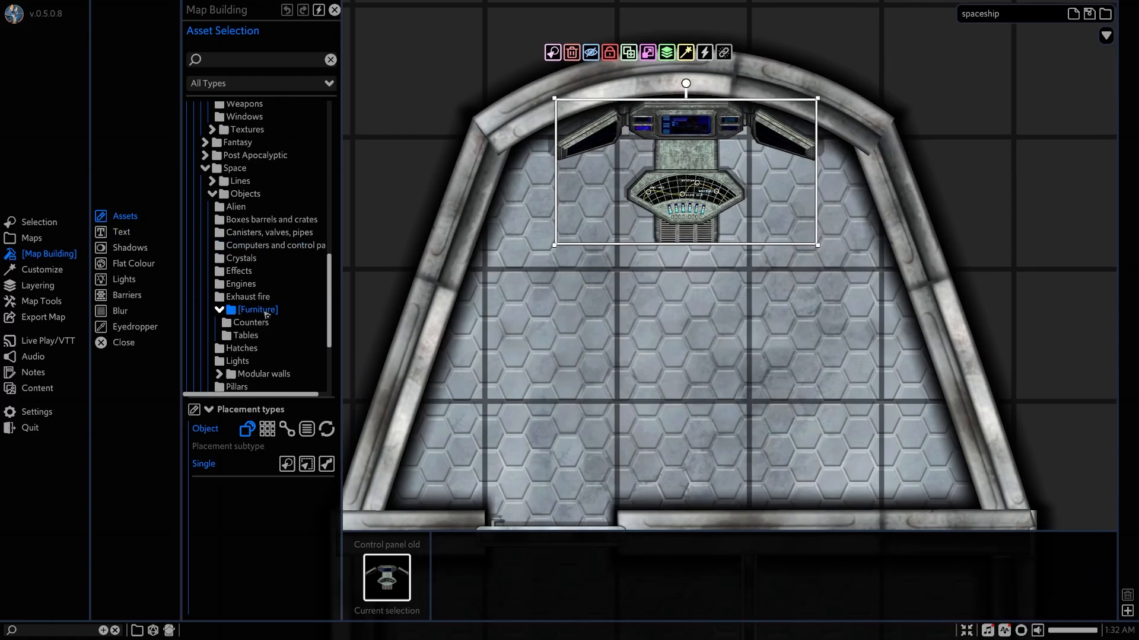
Place a single Chair control panel object from the Space pilot seats just behind the cockpit's control panel.
{"action": "left_click", "coordinate": [259, 326]}
{"action": "left_click", "coordinate": [254, 335]}
{"action": "scroll", "coordinate": [255, 334], "scroll_direction": "down", "scroll_amount": 6}
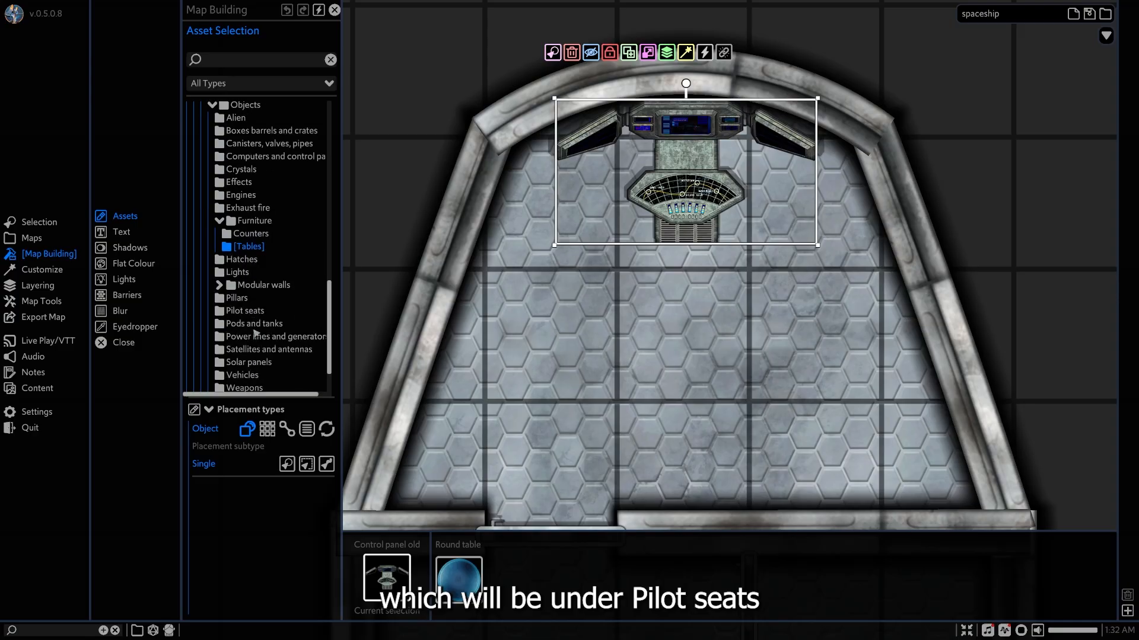
{"action": "left_click", "coordinate": [255, 312]}
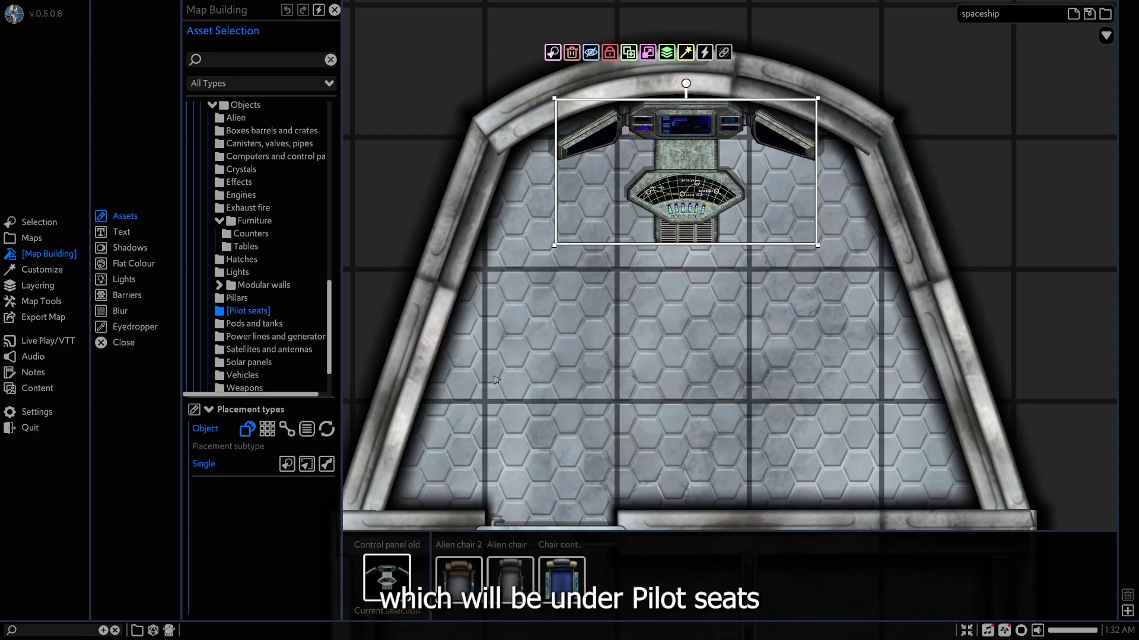
{"action": "left_click", "coordinate": [568, 578]}
{"action": "left_click", "coordinate": [681, 300]}
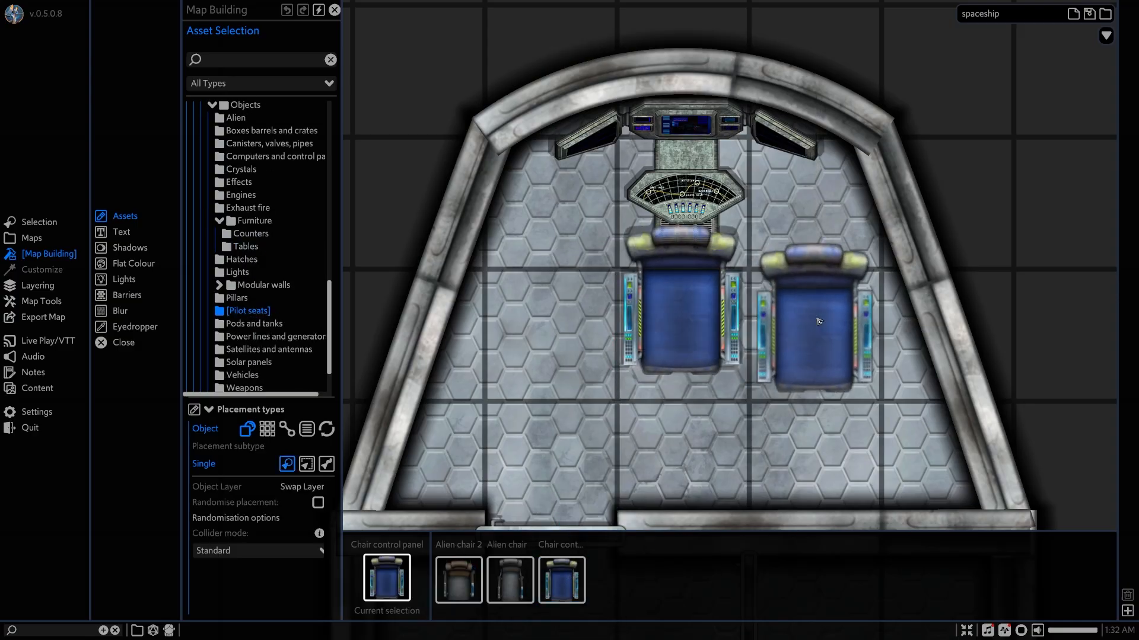
{"action": "right_click", "coordinate": [815, 318]}
Rotate the pilot chair to face the control panel, scale it down slightly and move it up against the console.
{"action": "left_click", "coordinate": [695, 307]}
{"action": "left_click_drag", "start_coordinate": [681, 210], "coordinate": [696, 407]}
{"action": "left_click_drag", "start_coordinate": [682, 300], "coordinate": [693, 340]}
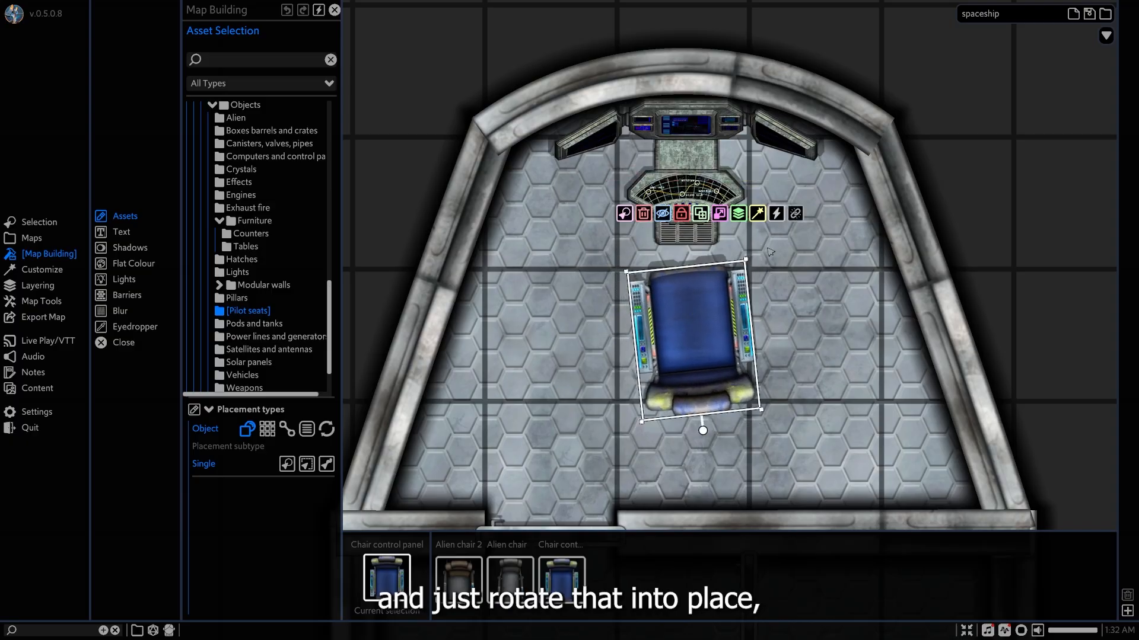
{"action": "left_click_drag", "start_coordinate": [745, 260], "coordinate": [733, 281]}
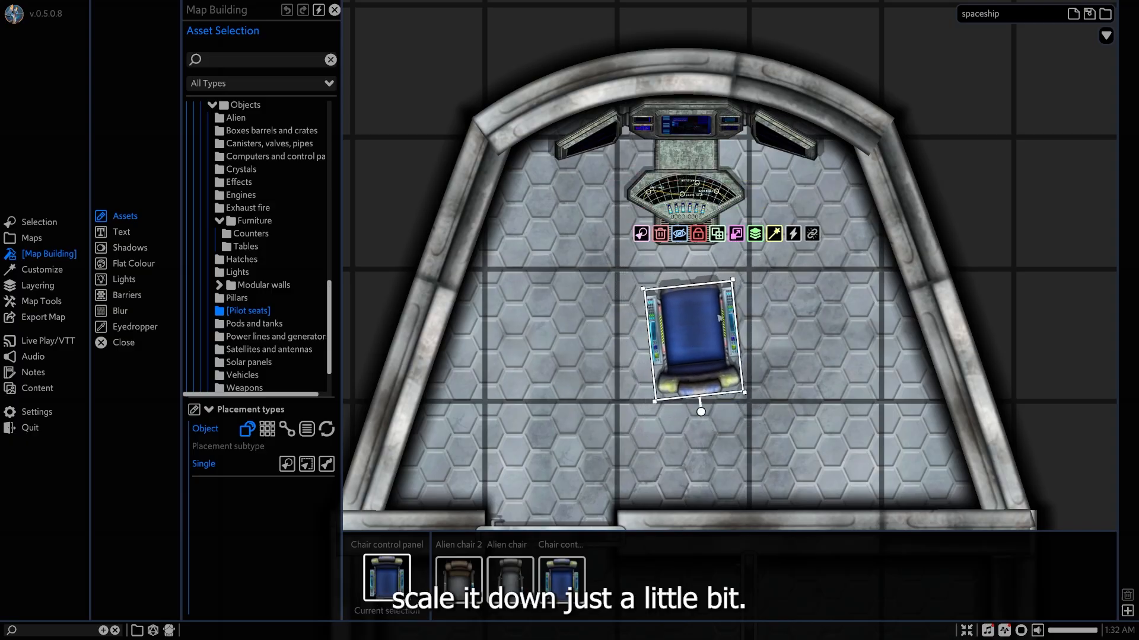
{"action": "left_click_drag", "start_coordinate": [719, 322], "coordinate": [716, 255]}
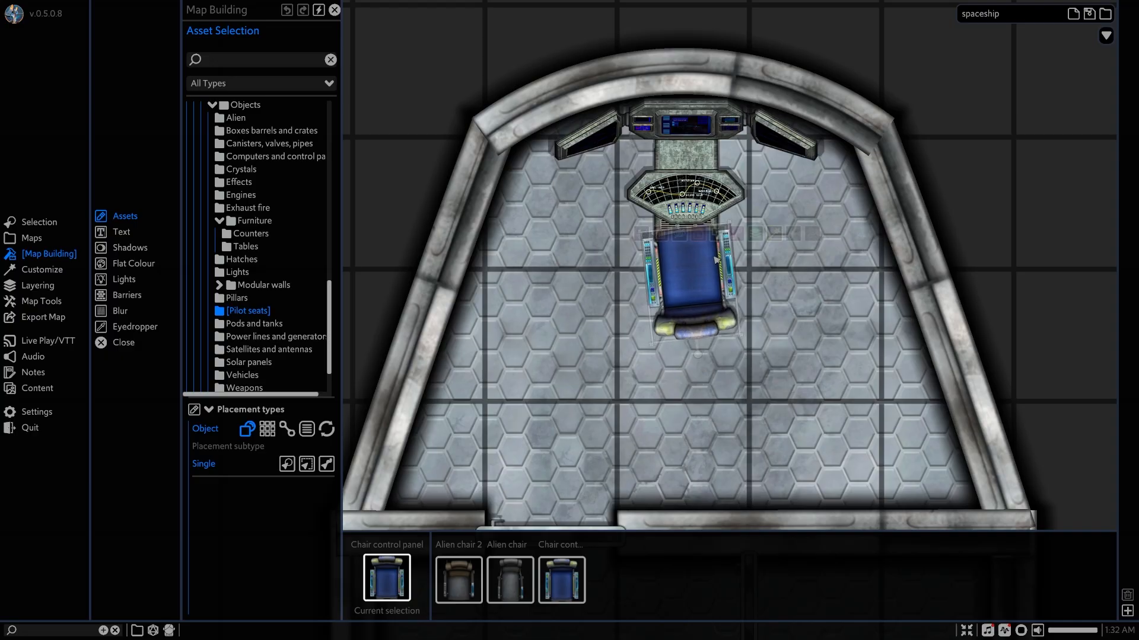
Move the pilot chair to the bottom of the object order so that it sits beneath the control panel.
{"action": "left_click", "coordinate": [751, 167]}
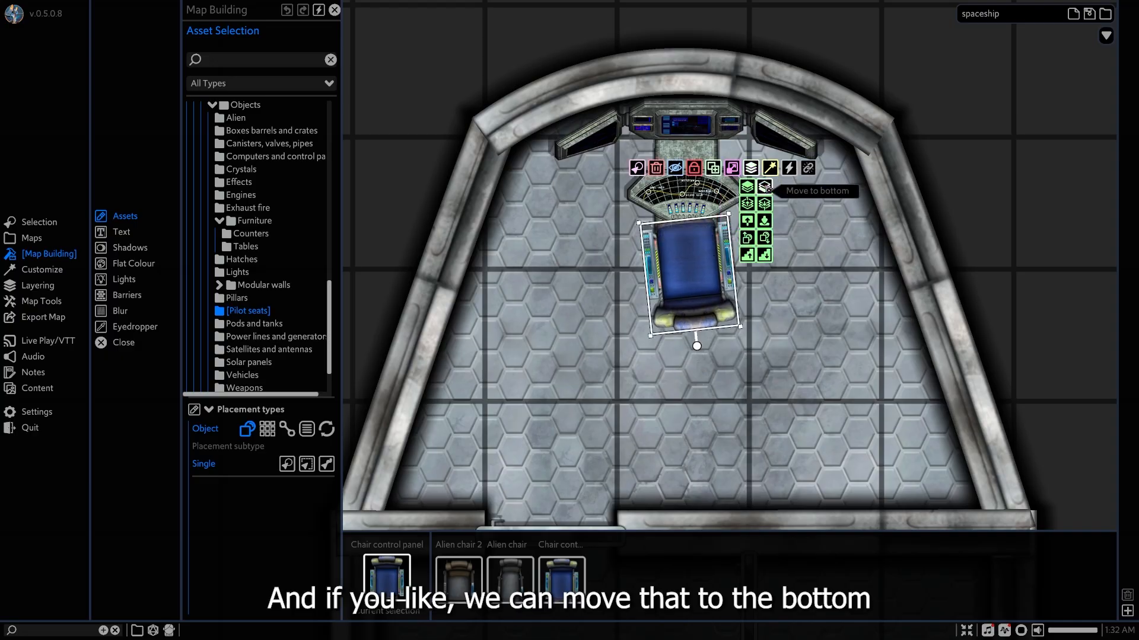
{"action": "left_click", "coordinate": [765, 187]}
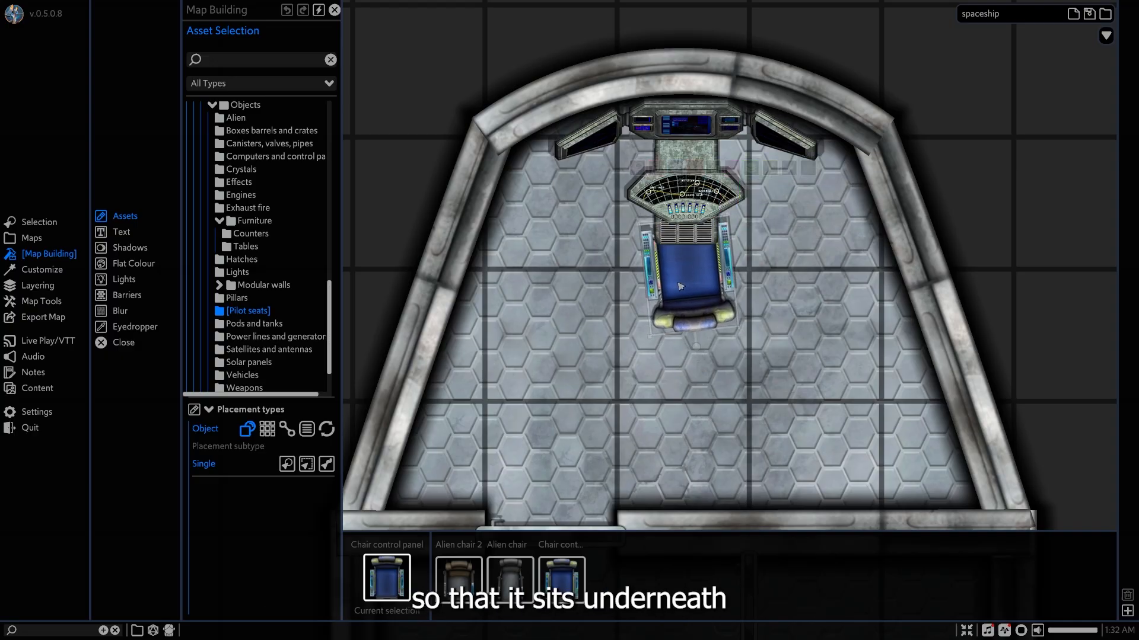
{"action": "left_click", "coordinate": [680, 287]}
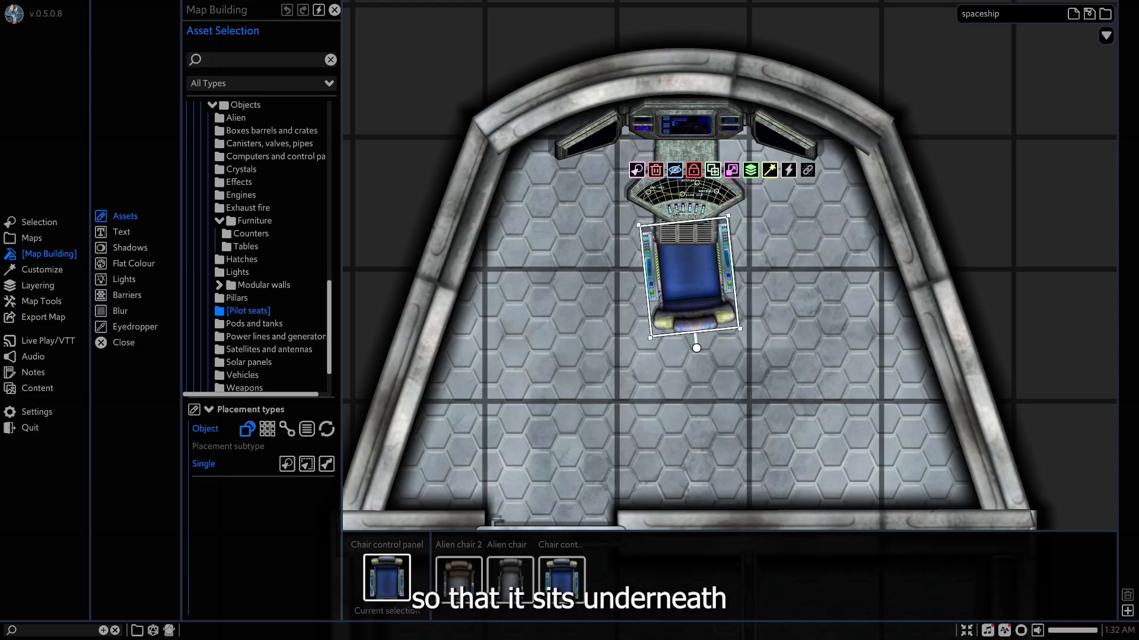
{"action": "left_click", "coordinate": [936, 190]}
Select the Glass wall line from the Cyberpunk thin walls for a cockpit window.
{"action": "middle_click_drag", "start_coordinate": [717, 244], "coordinate": [704, 311]}
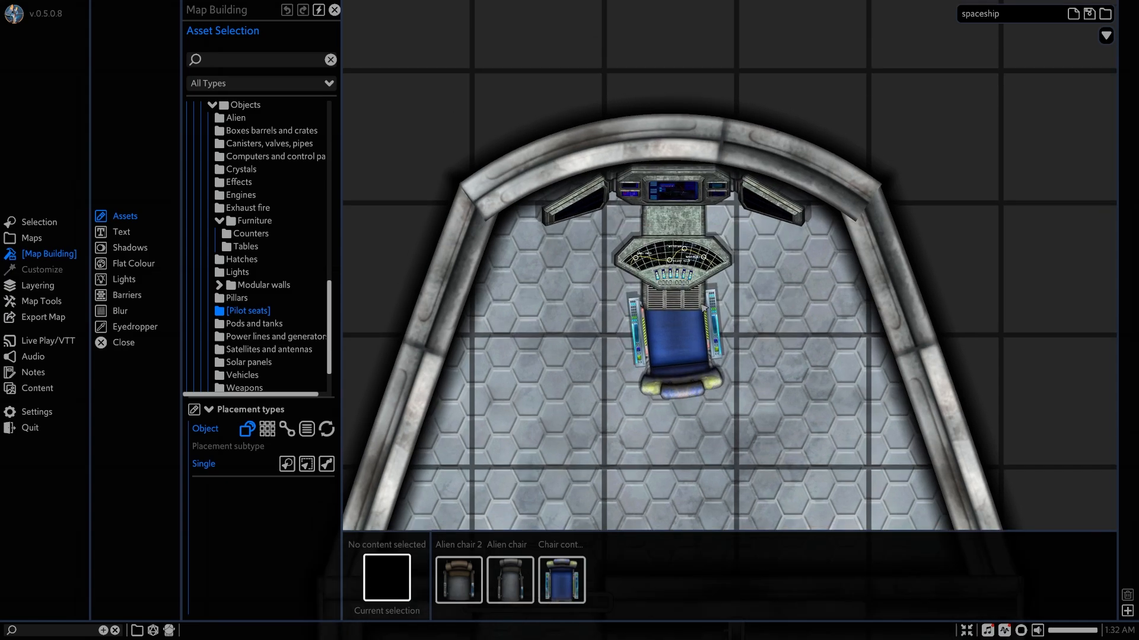
{"action": "scroll", "coordinate": [703, 310], "scroll_direction": "down", "scroll_amount": 3}
{"action": "middle_click_drag", "start_coordinate": [690, 304], "coordinate": [663, 235]}
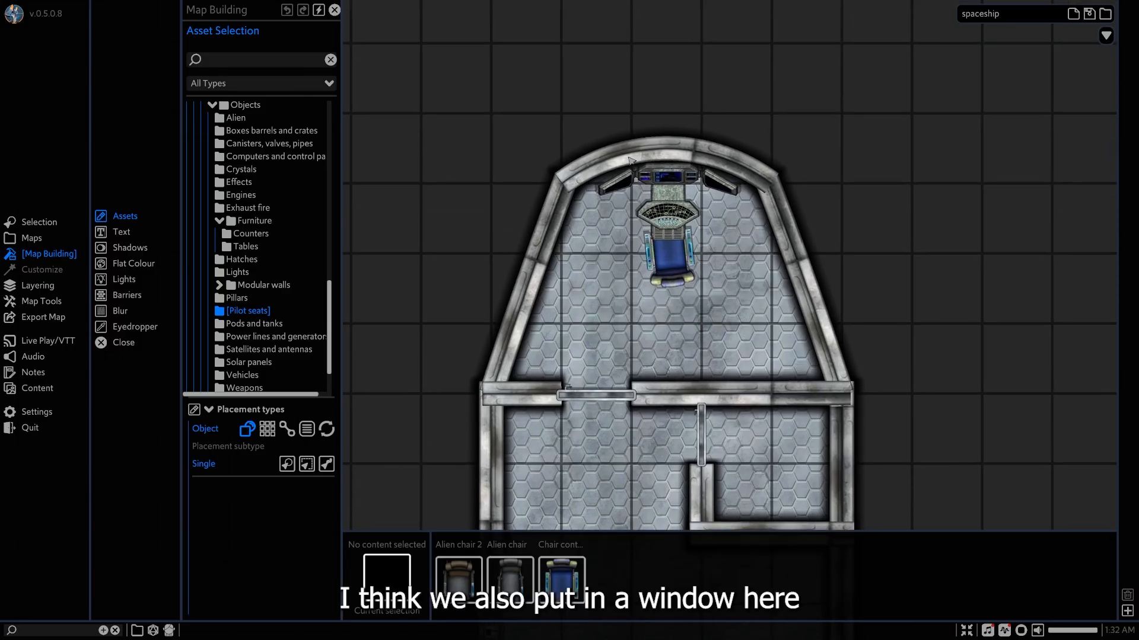
{"action": "scroll", "coordinate": [311, 262], "scroll_direction": "up", "scroll_amount": 8}
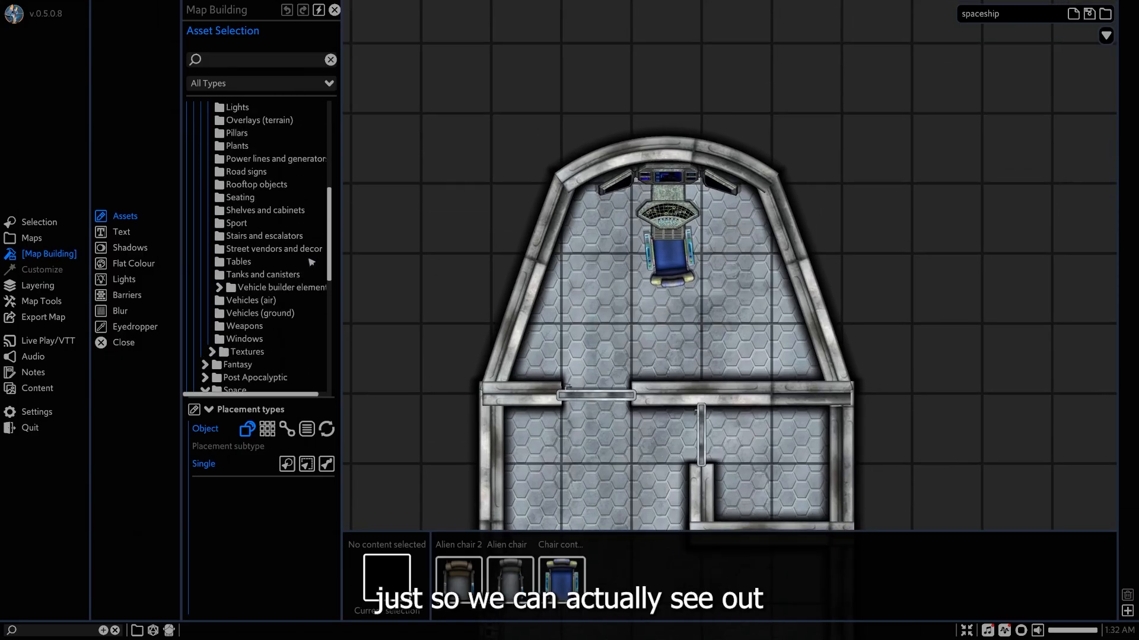
{"action": "scroll", "coordinate": [311, 262], "scroll_direction": "up", "scroll_amount": 6}
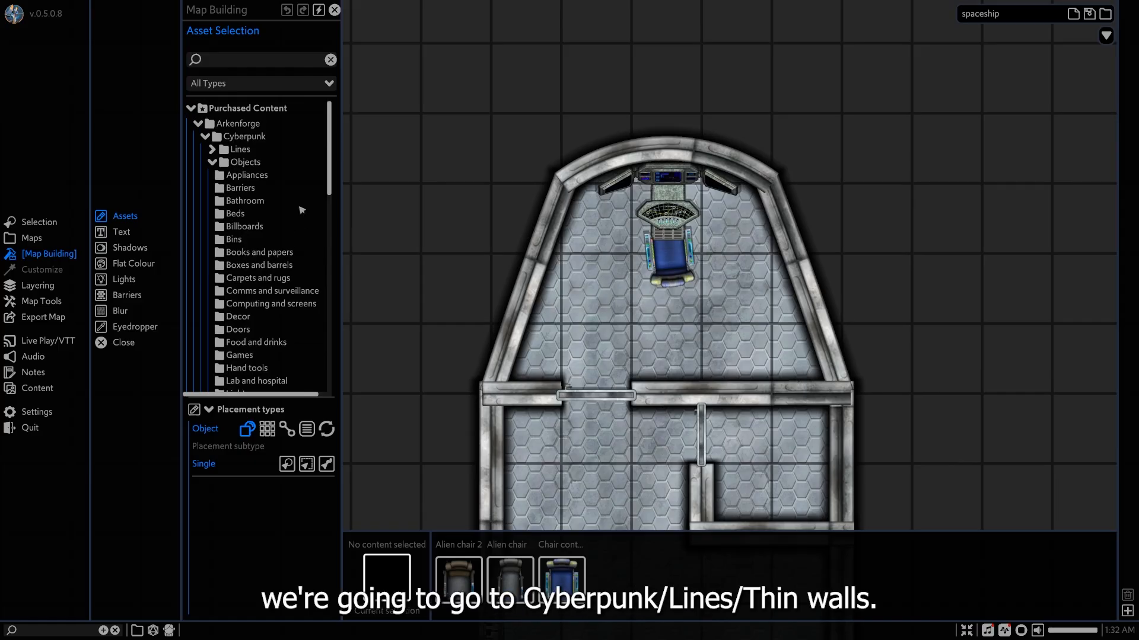
{"action": "left_click", "coordinate": [246, 150]}
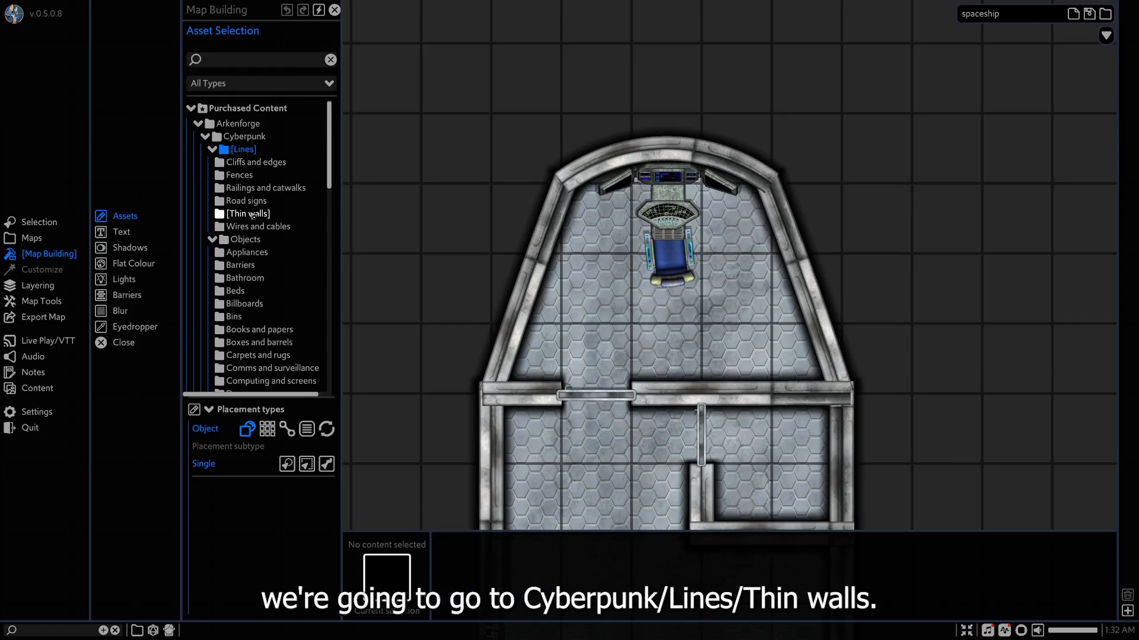
{"action": "left_click", "coordinate": [252, 214]}
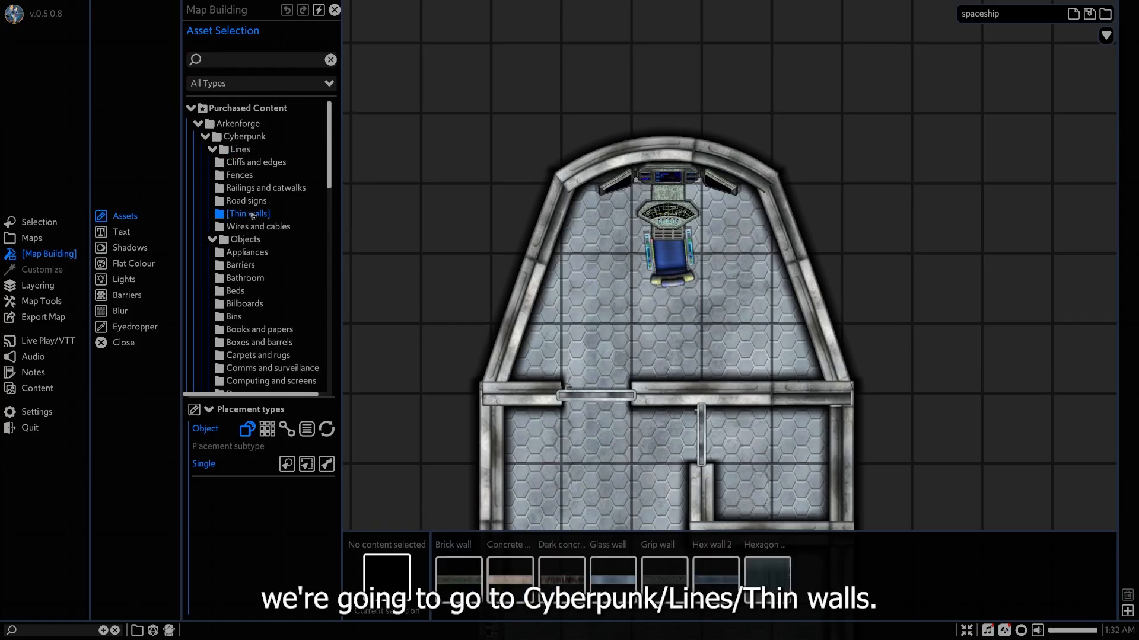
{"action": "left_click", "coordinate": [613, 581]}
Draw a glass wall line across the cockpit's nose and bend its middle to follow the curved front wall.
{"action": "scroll", "coordinate": [609, 238], "scroll_direction": "up", "scroll_amount": 5}
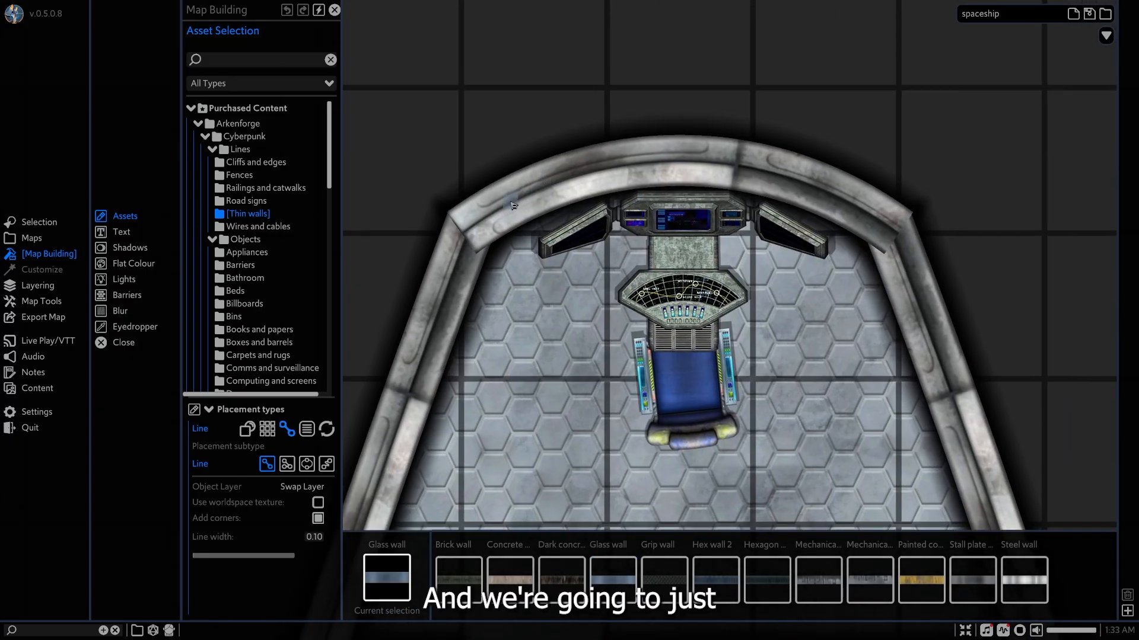
{"action": "left_click_drag", "start_coordinate": [518, 201], "coordinate": [848, 204]}
{"action": "right_click", "coordinate": [886, 244]}
{"action": "left_click", "coordinate": [688, 203]}
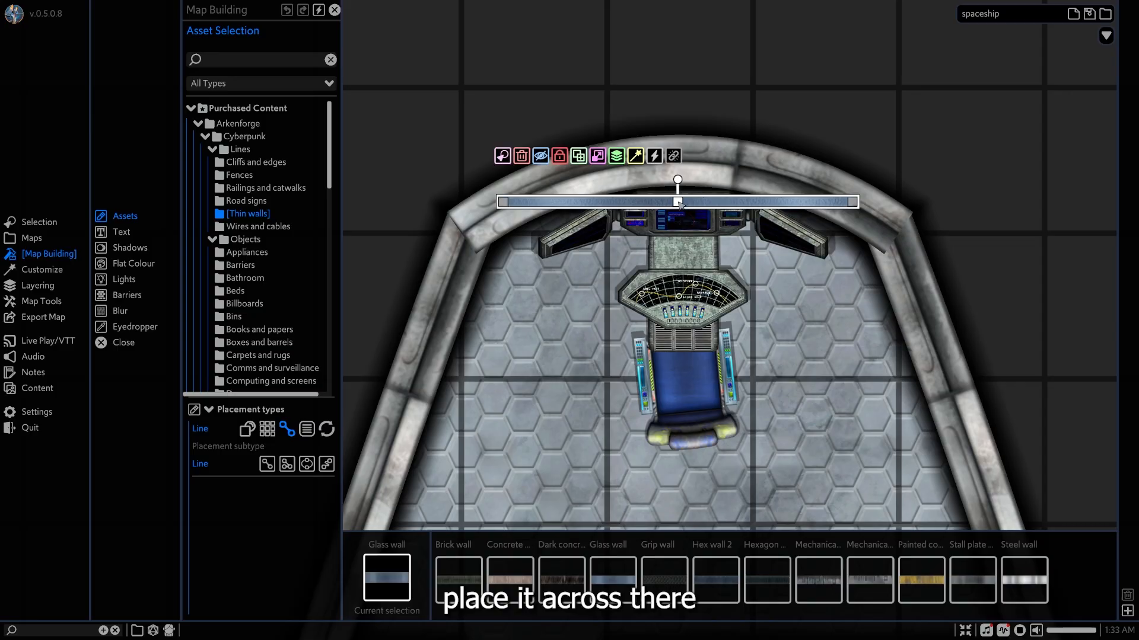
{"action": "left_click_drag", "start_coordinate": [680, 203], "coordinate": [682, 162]}
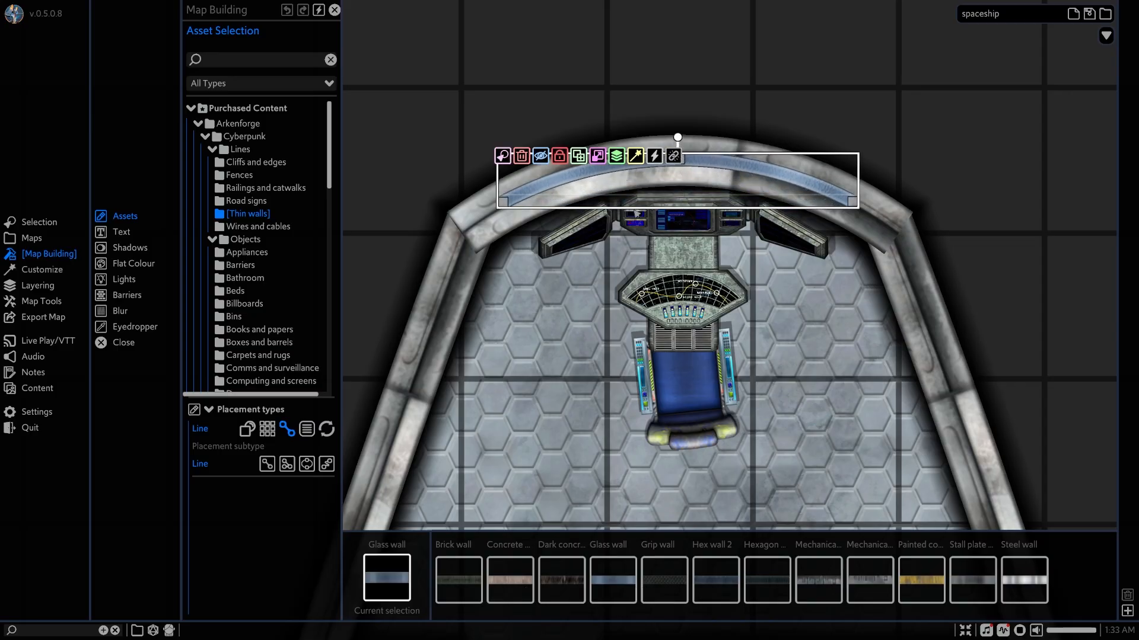
{"action": "left_click_drag", "start_coordinate": [695, 162], "coordinate": [696, 162]}
Set the glass wall's line width to 0.2 squares and nudge it into place on the curved front wall.
{"action": "left_click", "coordinate": [42, 270]}
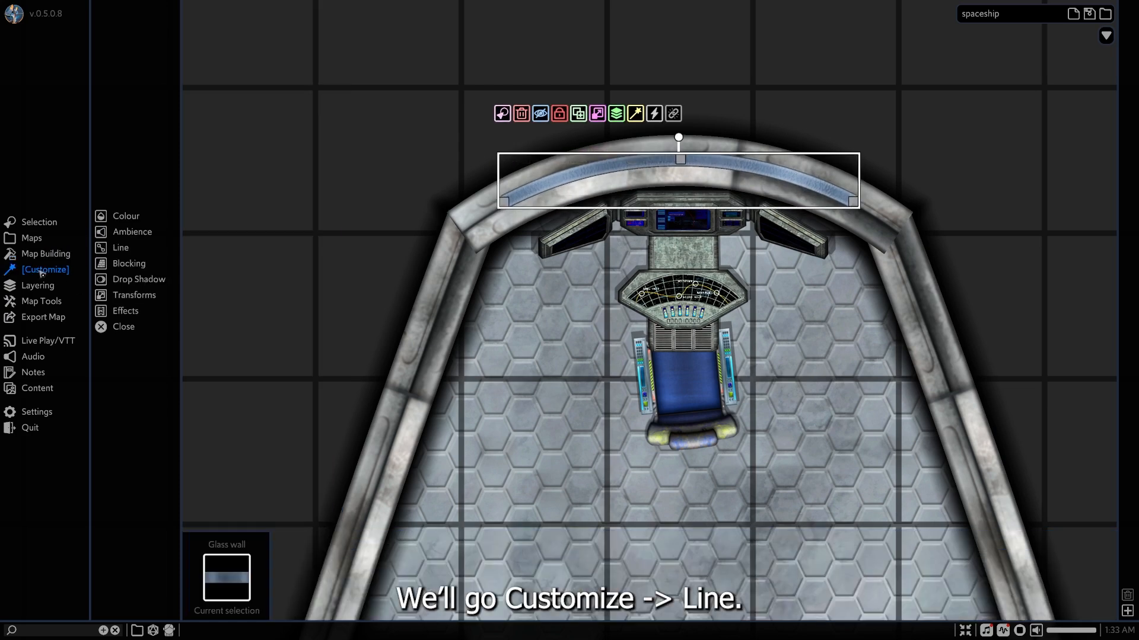
{"action": "left_click", "coordinate": [127, 250]}
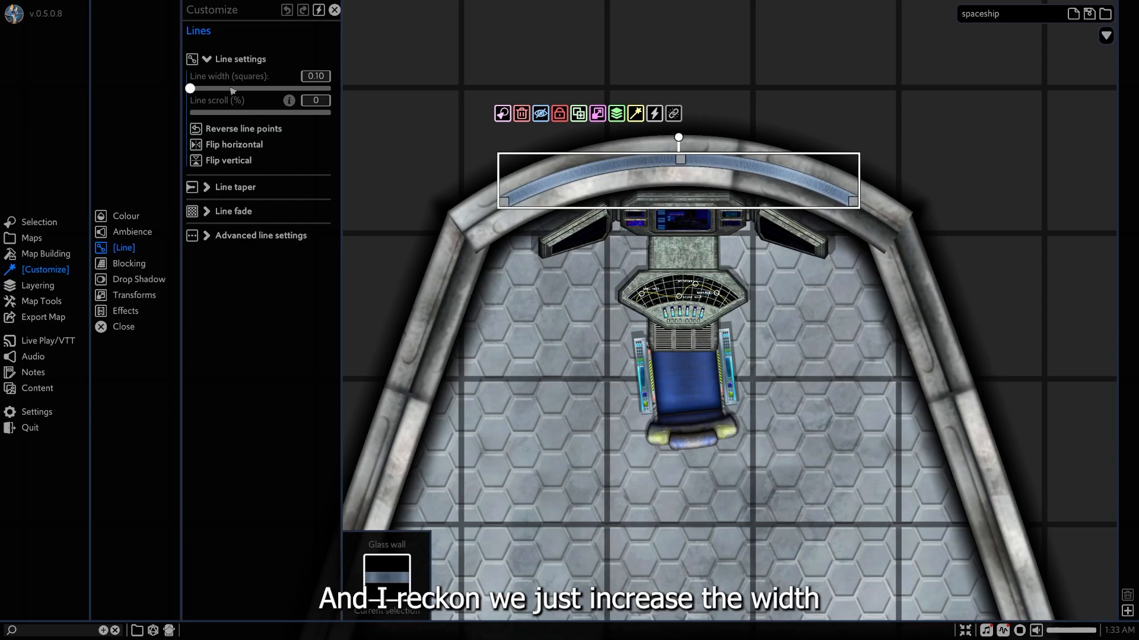
{"action": "left_click_drag", "start_coordinate": [194, 89], "coordinate": [195, 90]}
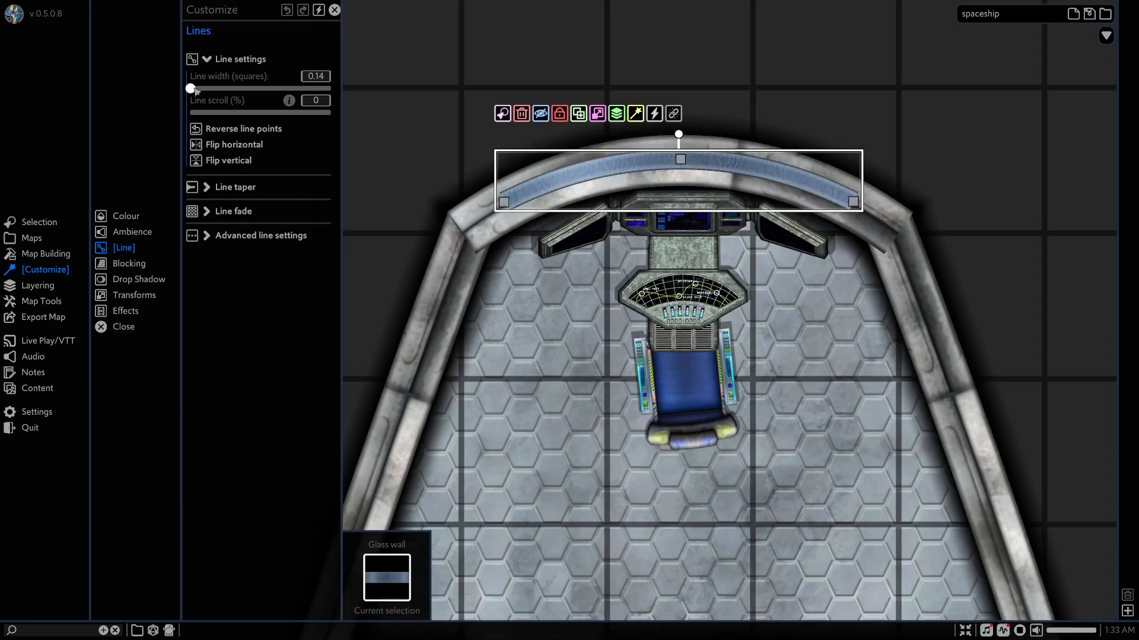
{"action": "left_click", "coordinate": [303, 76]}
{"action": "type", "text": "0"}
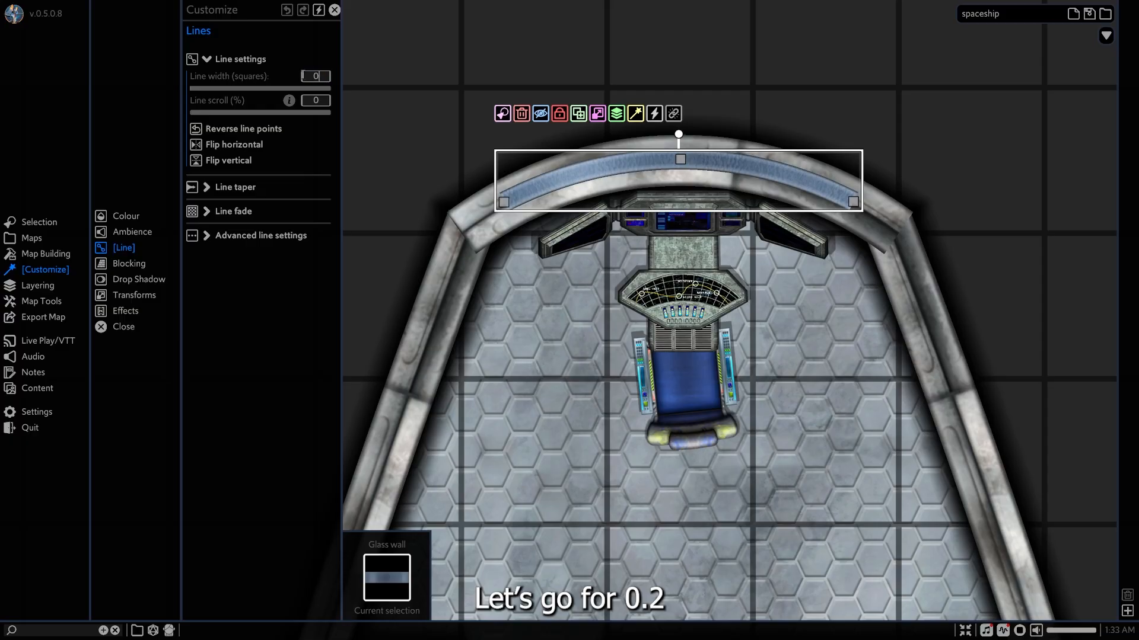
{"action": "type", "text": ".2"}
{"action": "key", "text": "Return"}
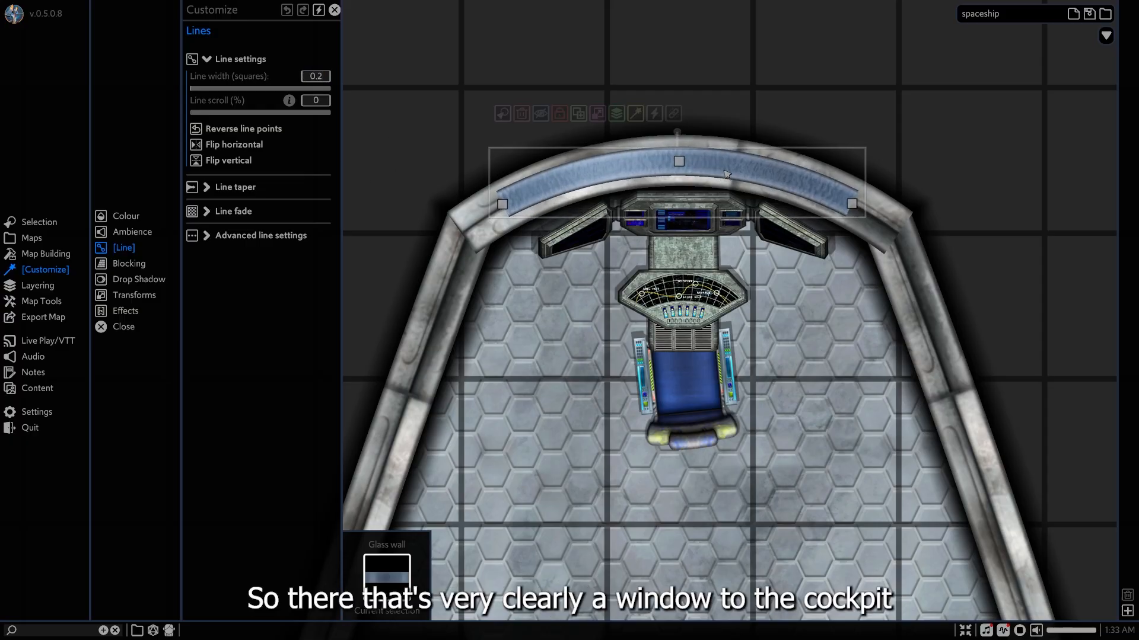
{"action": "left_click_drag", "start_coordinate": [727, 174], "coordinate": [730, 172]}
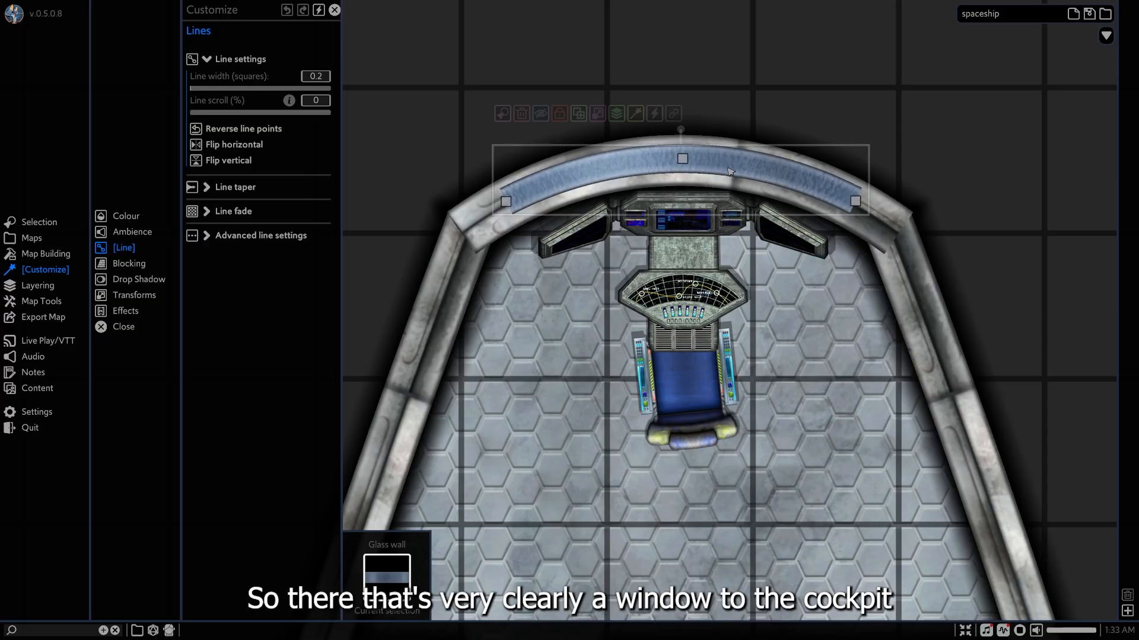
{"action": "left_click", "coordinate": [906, 188]}
Widen the glass wall to a line width of 0.35 squares to cover the full thickness of the front wall.
{"action": "scroll", "coordinate": [860, 199], "scroll_direction": "down", "scroll_amount": 4}
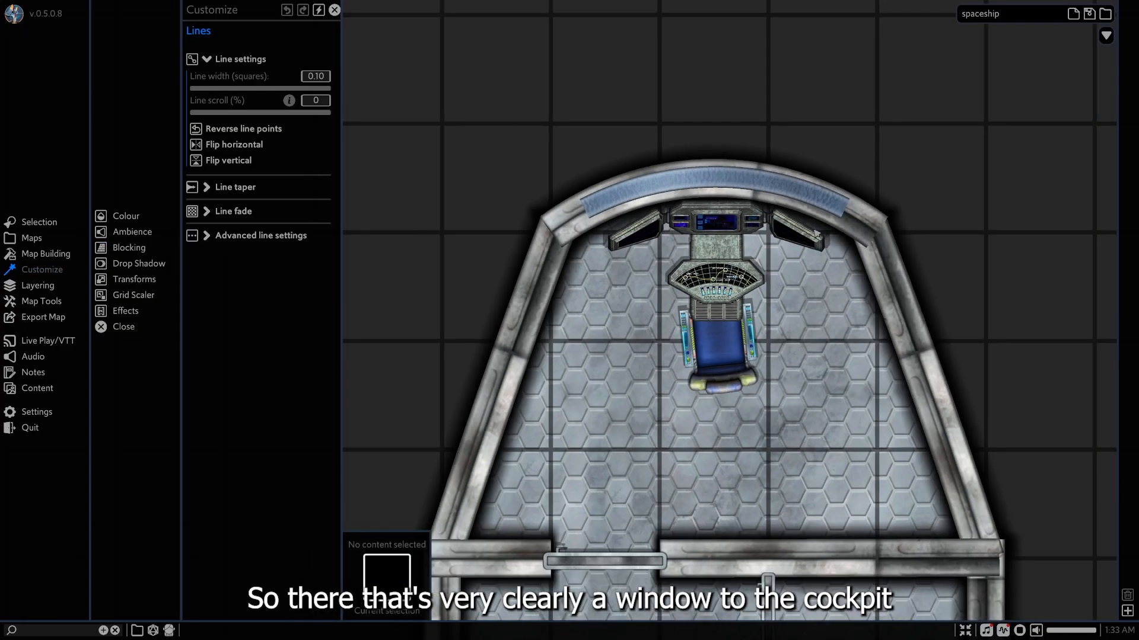
{"action": "scroll", "coordinate": [737, 216], "scroll_direction": "up", "scroll_amount": 2}
{"action": "left_click", "coordinate": [735, 191]}
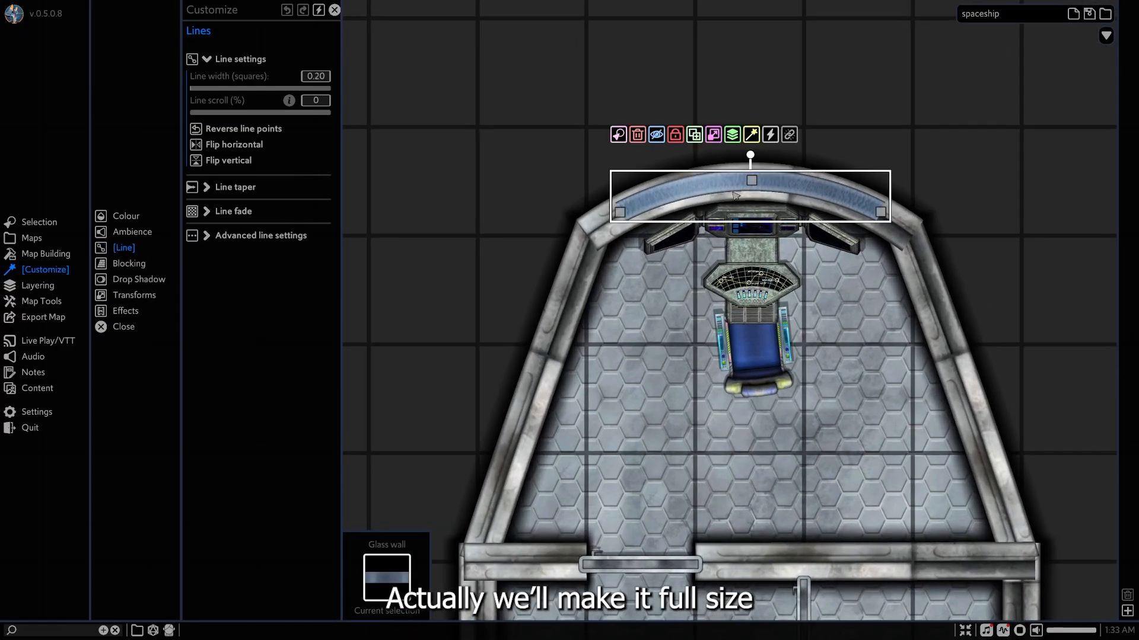
{"action": "scroll", "coordinate": [730, 218], "scroll_direction": "up", "scroll_amount": 2}
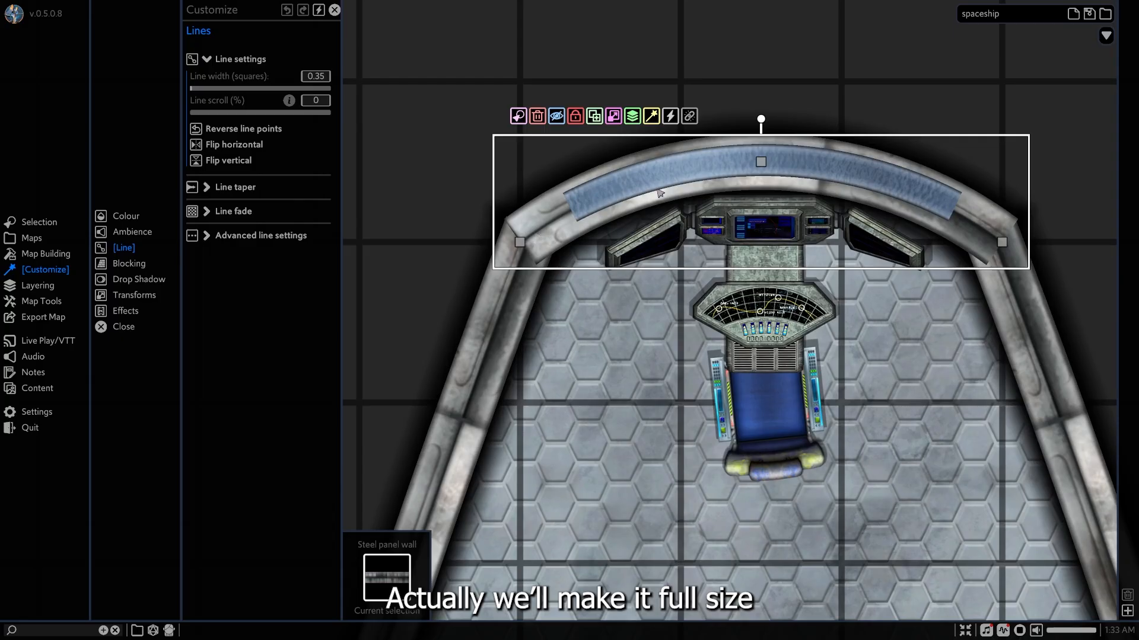
{"action": "left_click", "coordinate": [660, 193]}
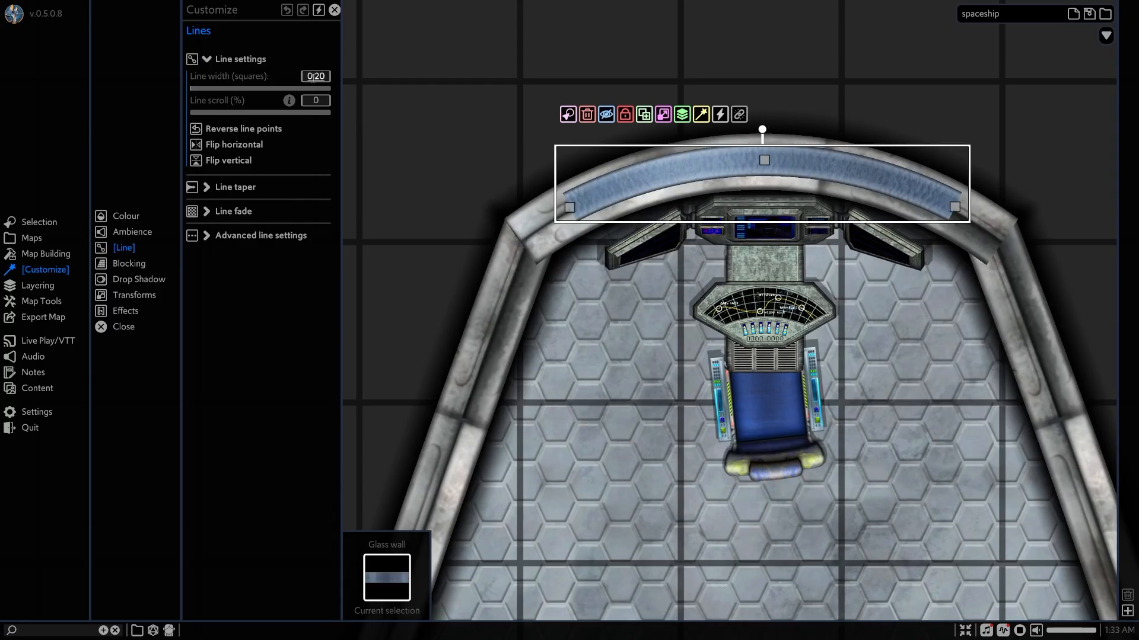
{"action": "left_click", "coordinate": [316, 77]}
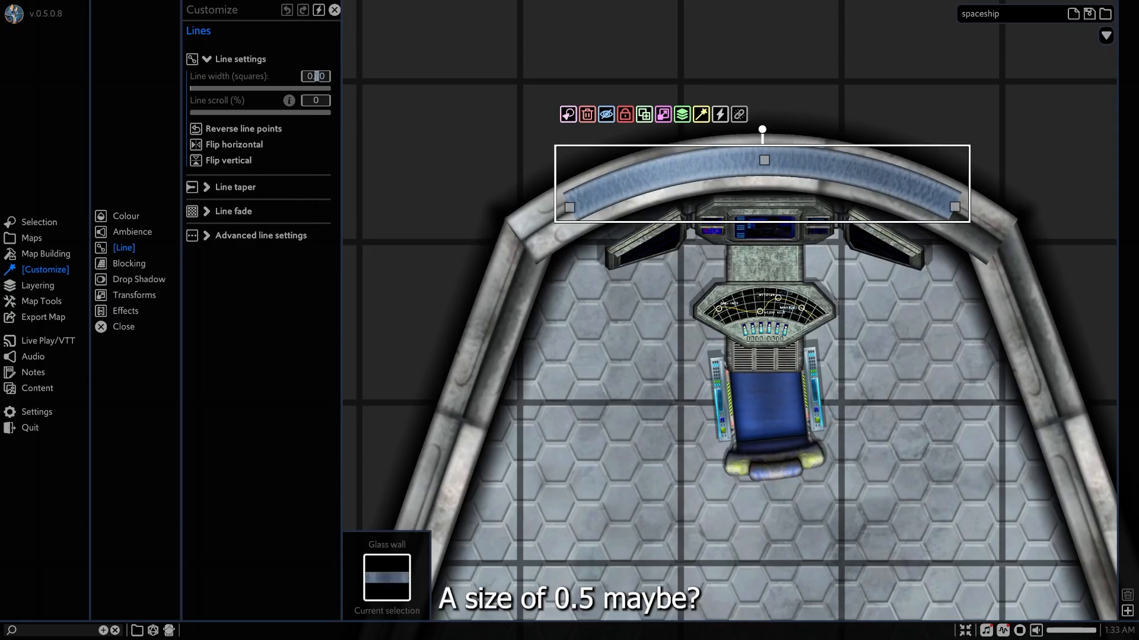
{"action": "type", "text": "5"}
{"action": "key", "text": "shift+Left"}
{"action": "type", "text": "3"}
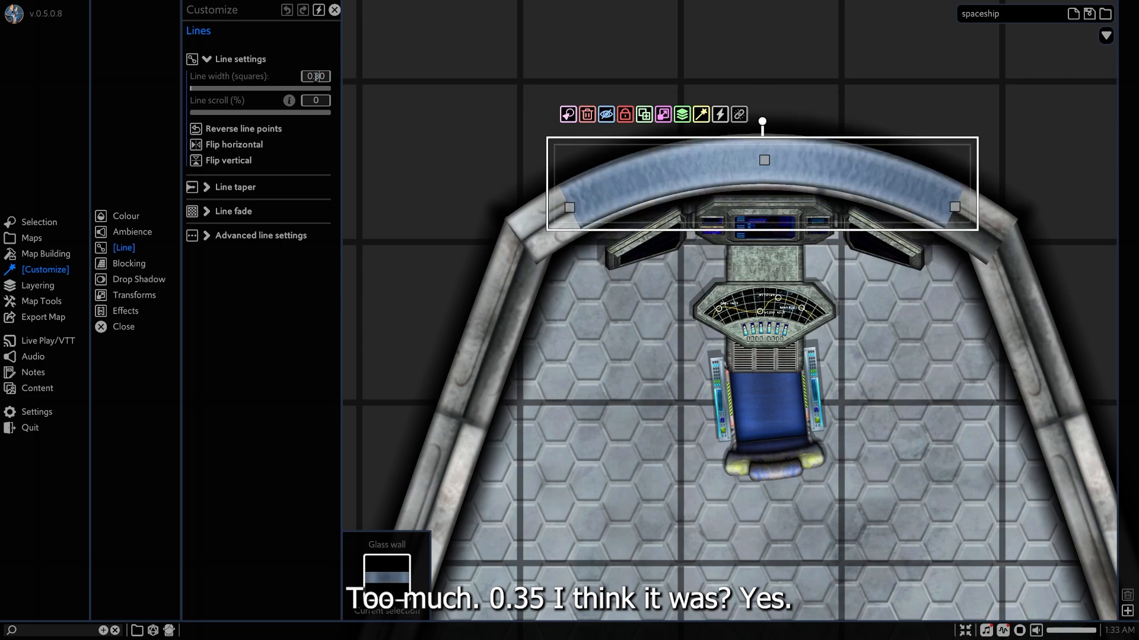
{"action": "type", "text": "5"}
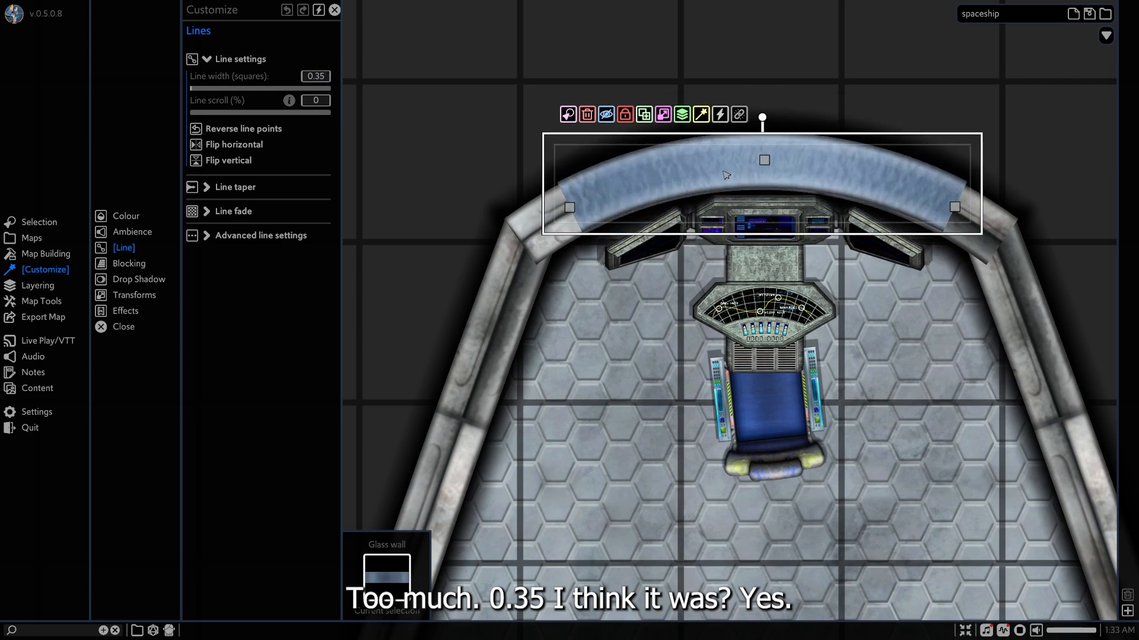
Shift the glass wall slightly and adjust both of its end points to line up with the steel front wall.
{"action": "left_click_drag", "start_coordinate": [723, 166], "coordinate": [722, 167]}
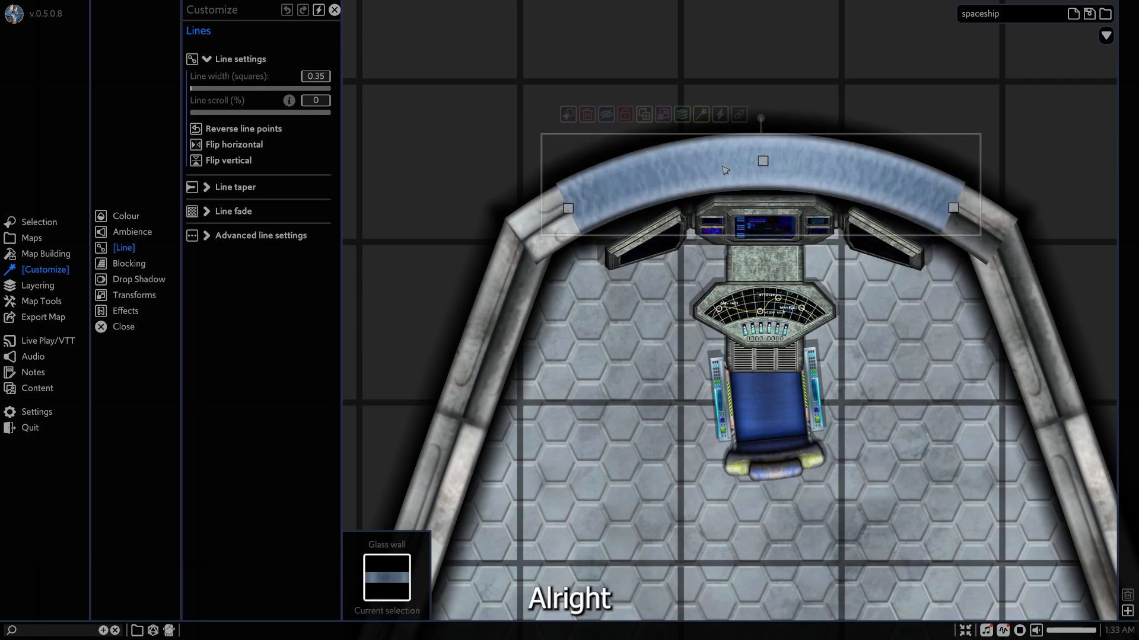
{"action": "left_click_drag", "start_coordinate": [953, 207], "coordinate": [952, 212]}
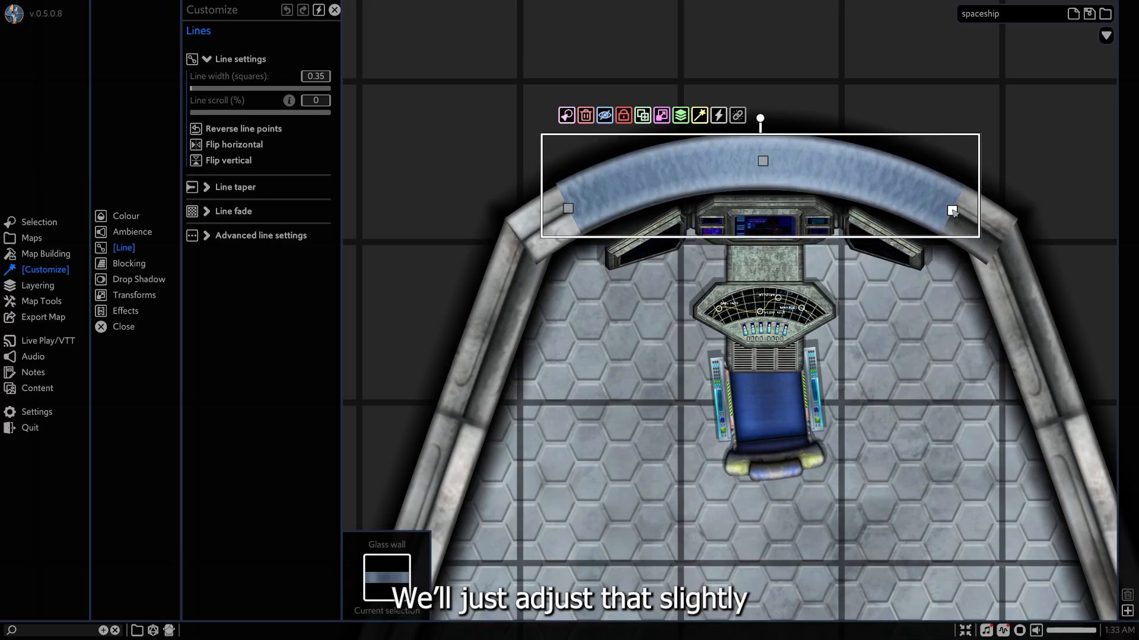
{"action": "left_click_drag", "start_coordinate": [569, 208], "coordinate": [571, 211]}
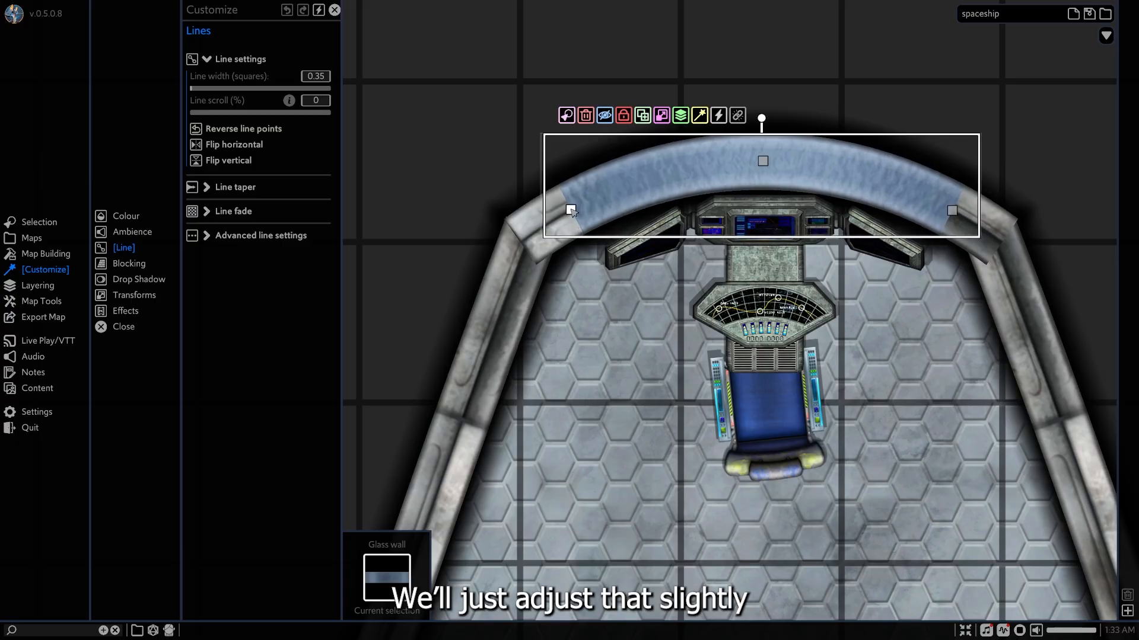
Reduce the glass wall's line width to 0.32 squares and deselect it.
{"action": "double_click", "coordinate": [320, 77]}
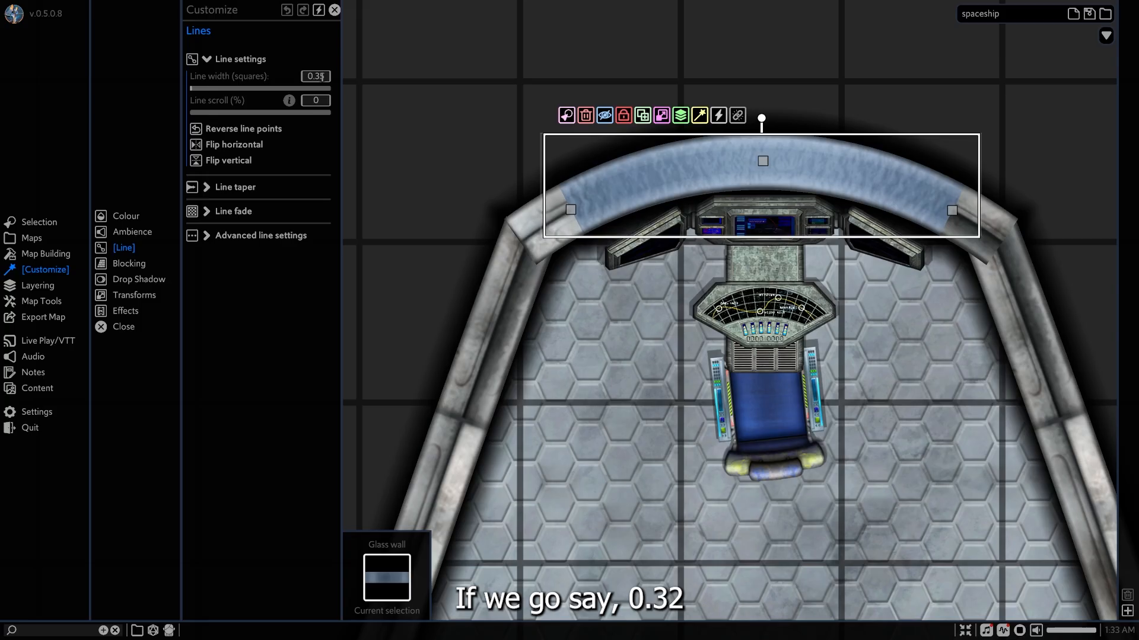
{"action": "type", "text": "0.32"}
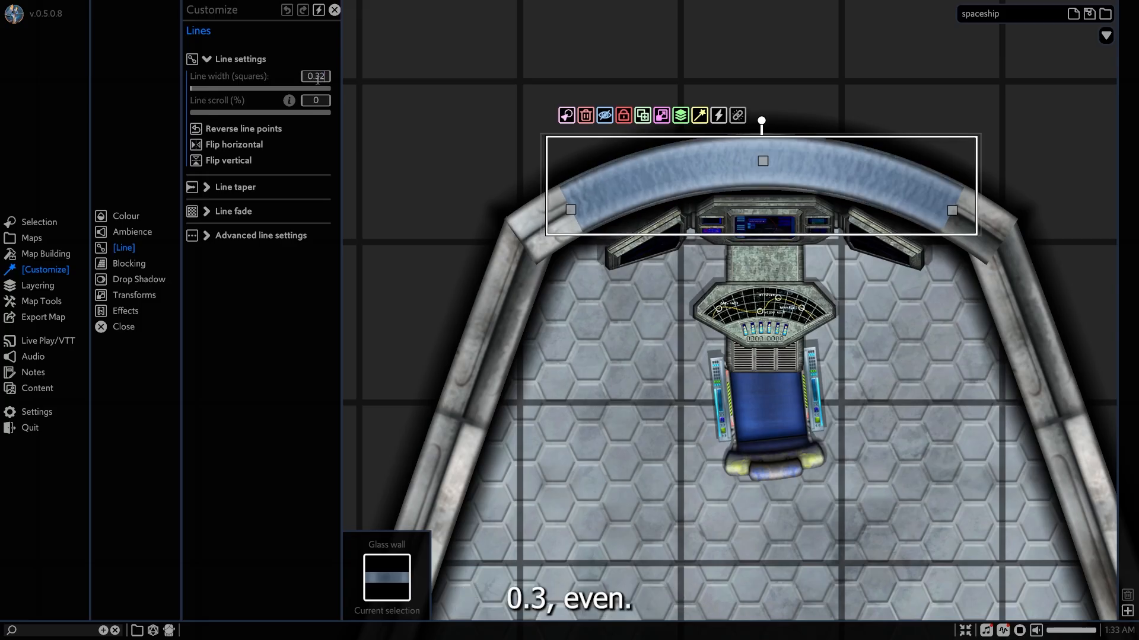
{"action": "left_click", "coordinate": [797, 98]}
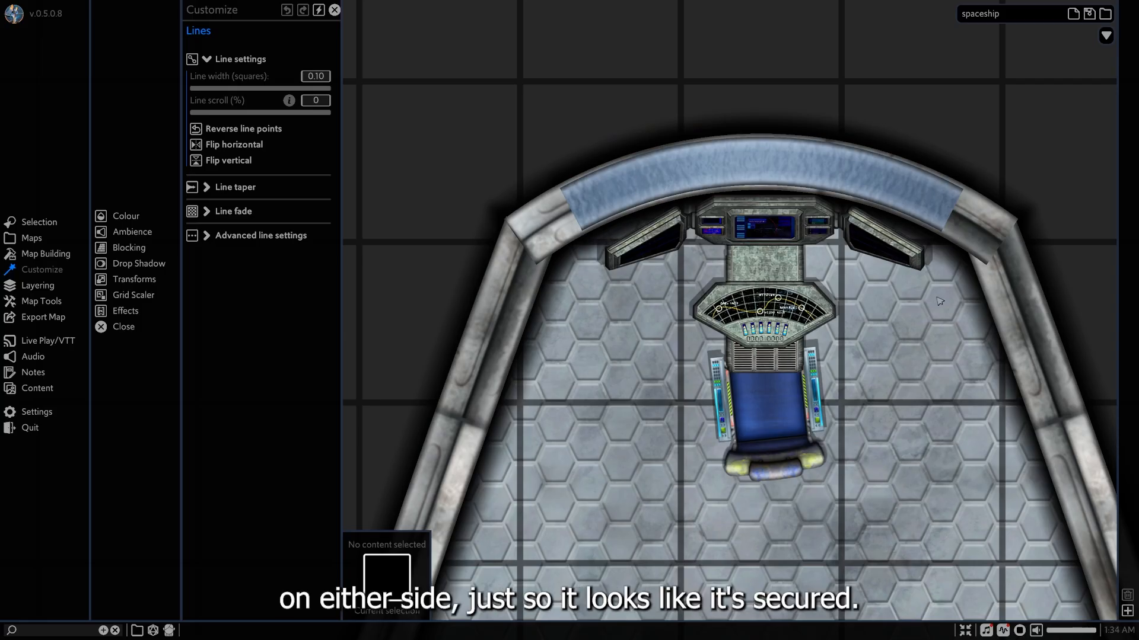
Show the Cyberpunk bathroom object assets for furnishing the small room behind the cockpit.
{"action": "scroll", "coordinate": [940, 301], "scroll_direction": "down", "scroll_amount": 5}
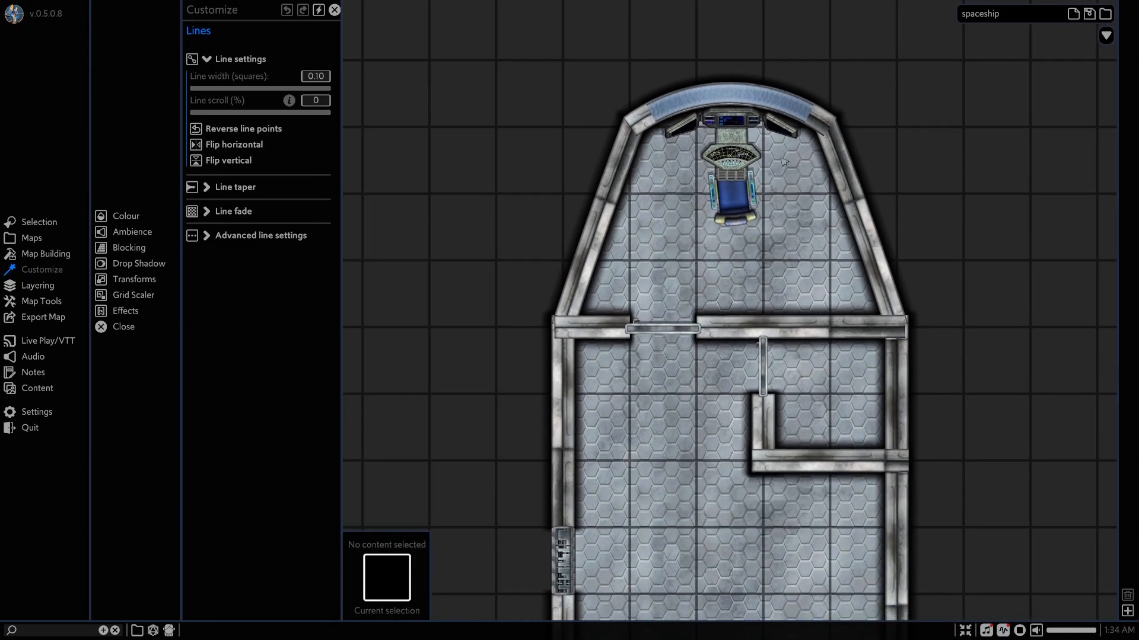
{"action": "middle_click_drag", "start_coordinate": [810, 327], "coordinate": [686, 212]}
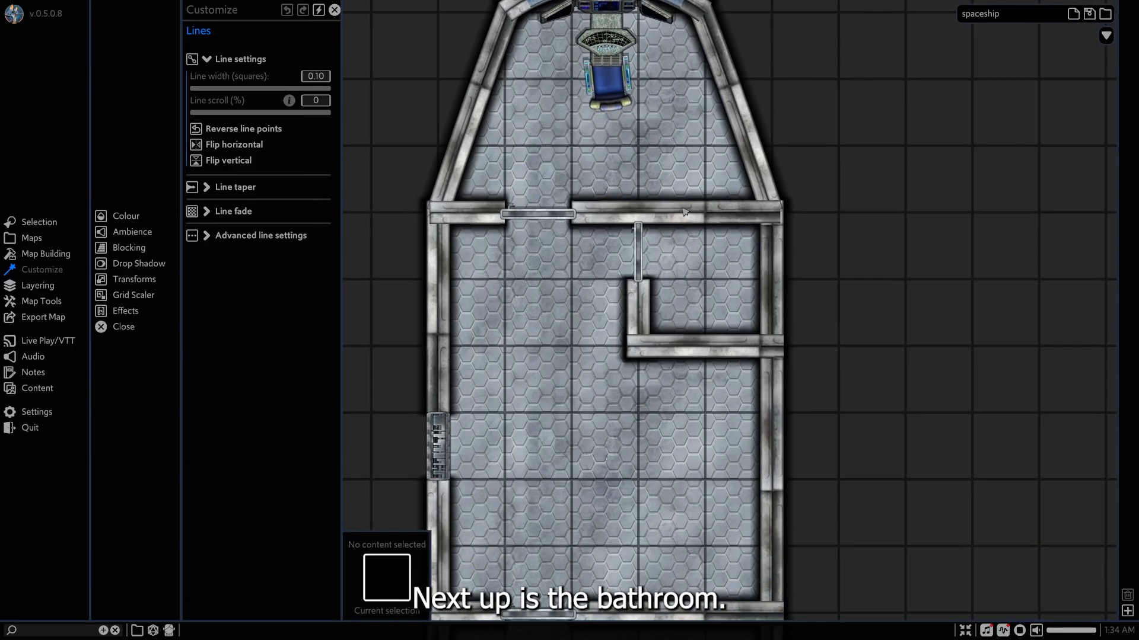
{"action": "scroll", "coordinate": [727, 273], "scroll_direction": "up", "scroll_amount": 2}
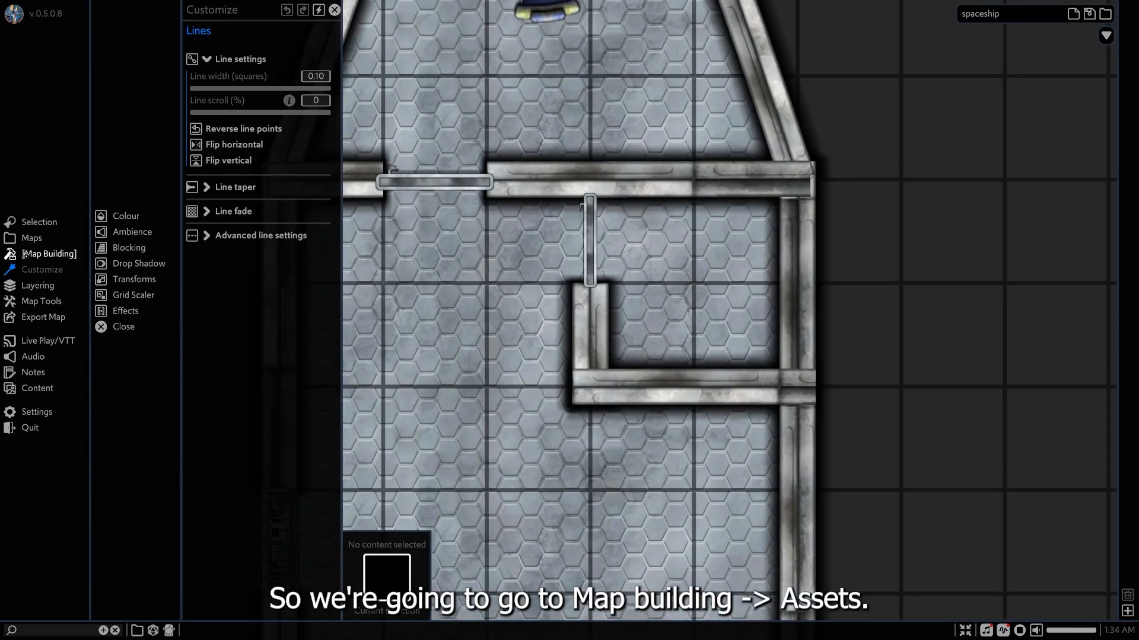
{"action": "left_click", "coordinate": [25, 254]}
{"action": "left_click", "coordinate": [136, 215]}
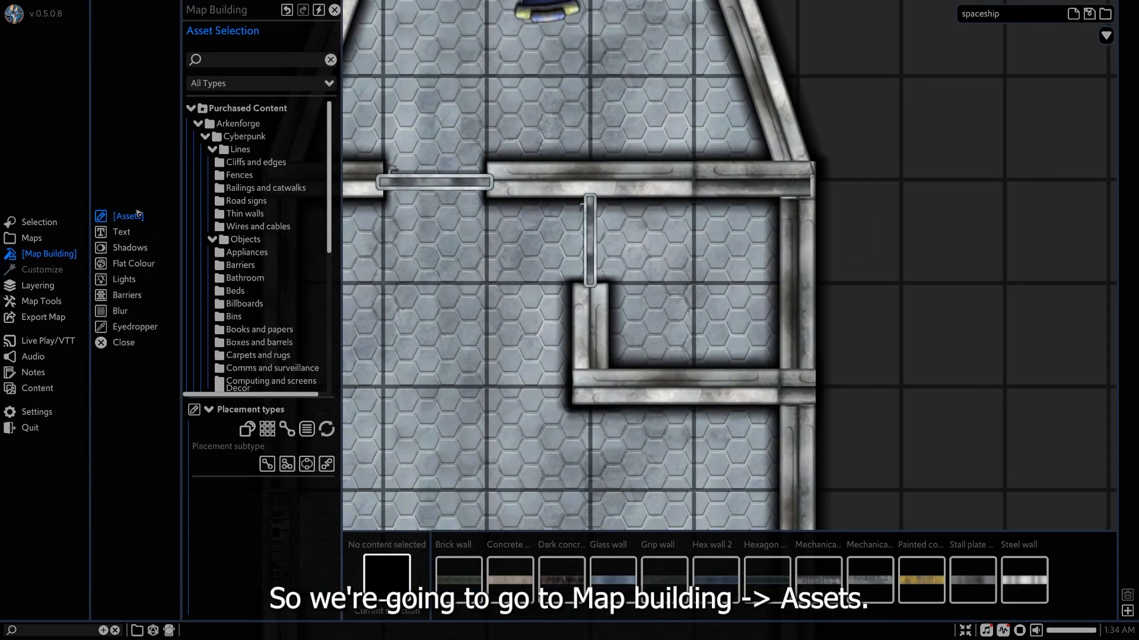
{"action": "scroll", "coordinate": [246, 234], "scroll_direction": "down", "scroll_amount": 1}
{"action": "left_click", "coordinate": [246, 234]}
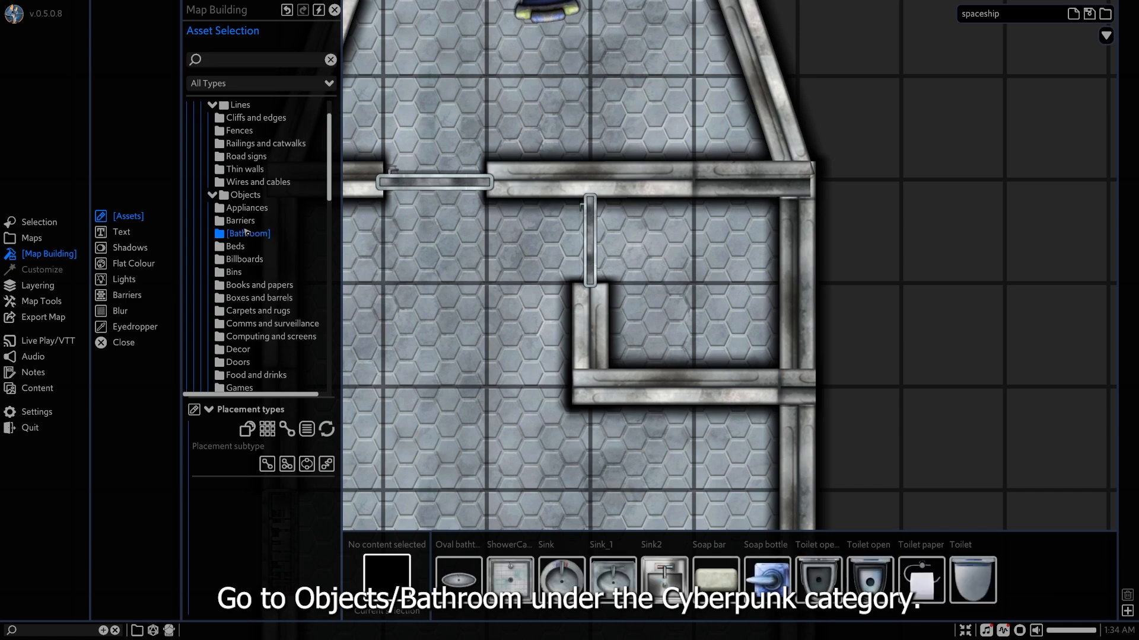
{"action": "scroll", "coordinate": [261, 267], "scroll_direction": "up", "scroll_amount": 1}
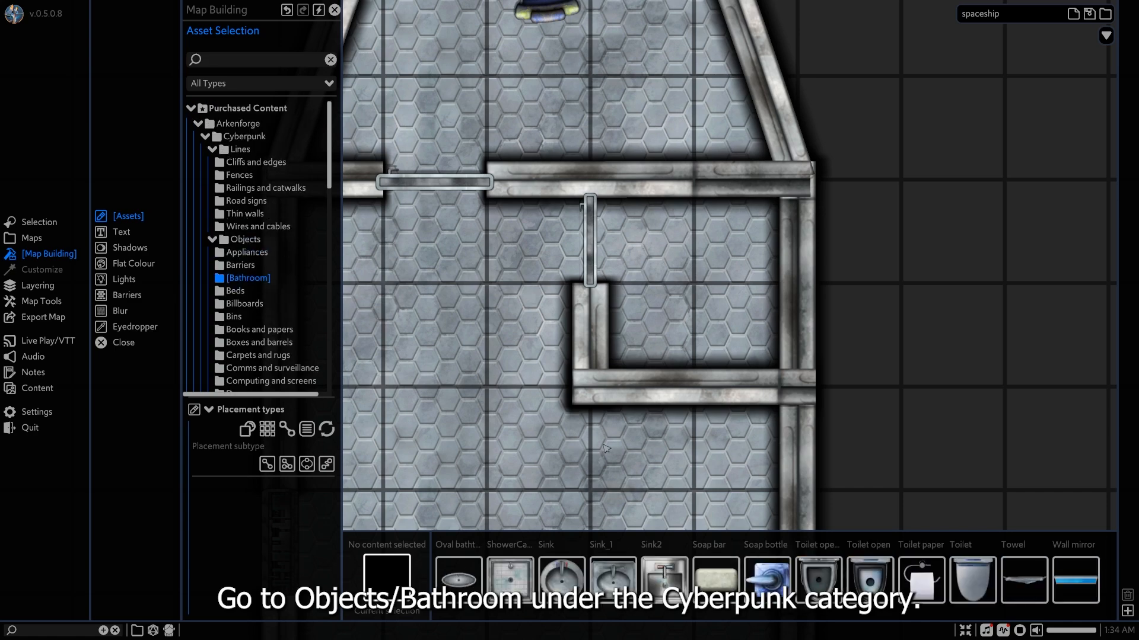
Place Toilet open 2 against the bathroom's outer wall and Sink2 against the opposite inner wall, each rotated with its back to the wall.
{"action": "left_click", "coordinate": [818, 579]}
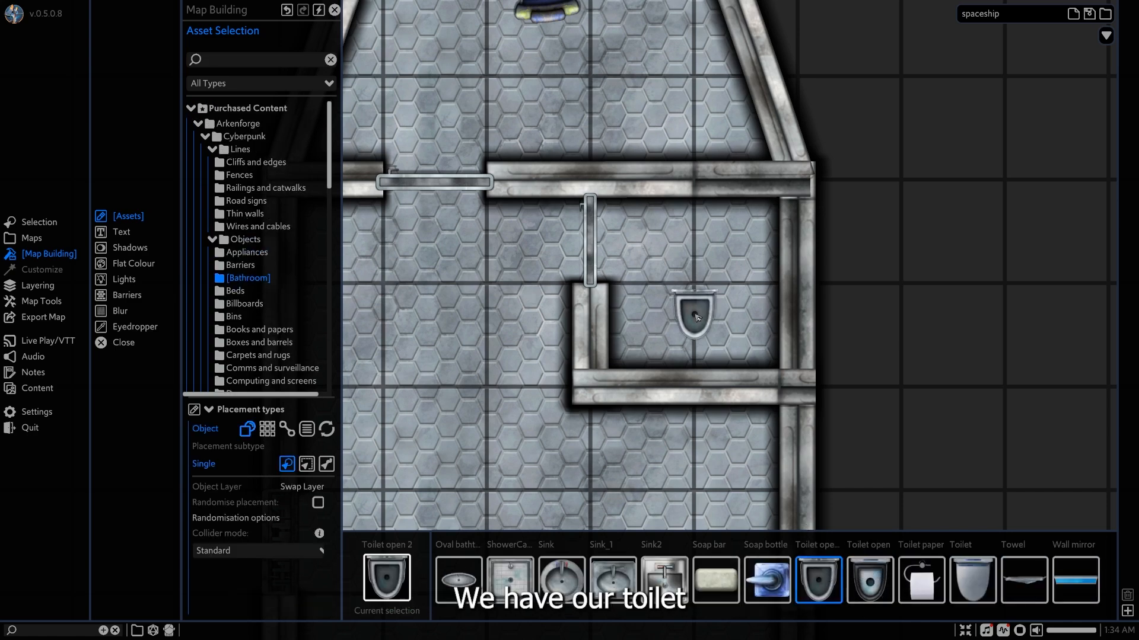
{"action": "left_click", "coordinate": [751, 321]}
{"action": "right_click", "coordinate": [796, 337]}
{"action": "left_click", "coordinate": [745, 320]}
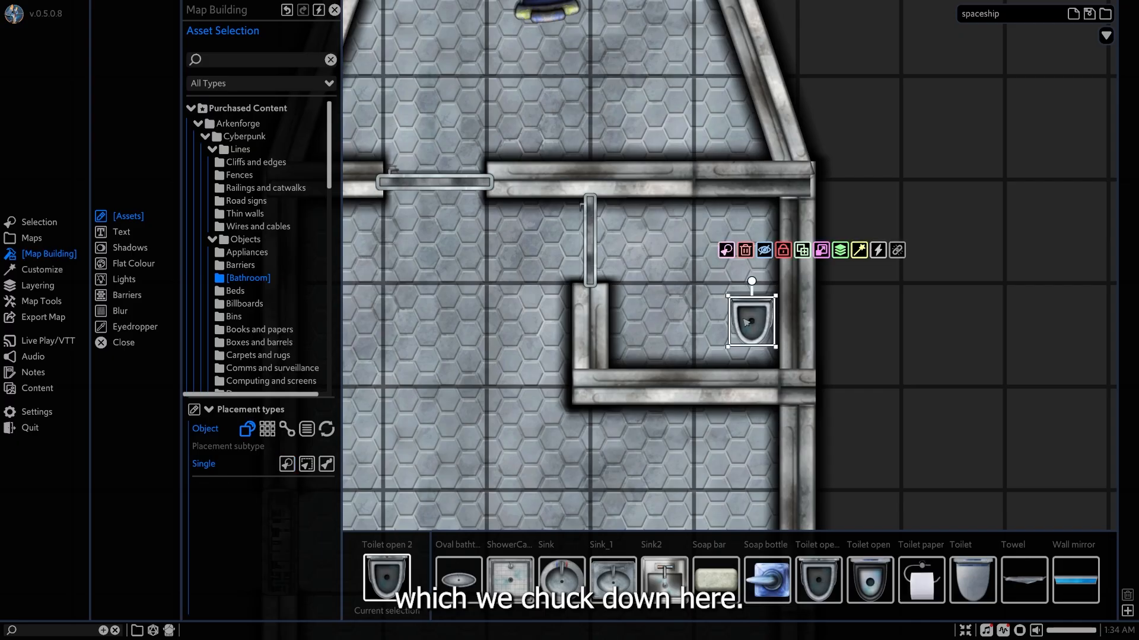
{"action": "left_click_drag", "start_coordinate": [752, 282], "coordinate": [771, 328]}
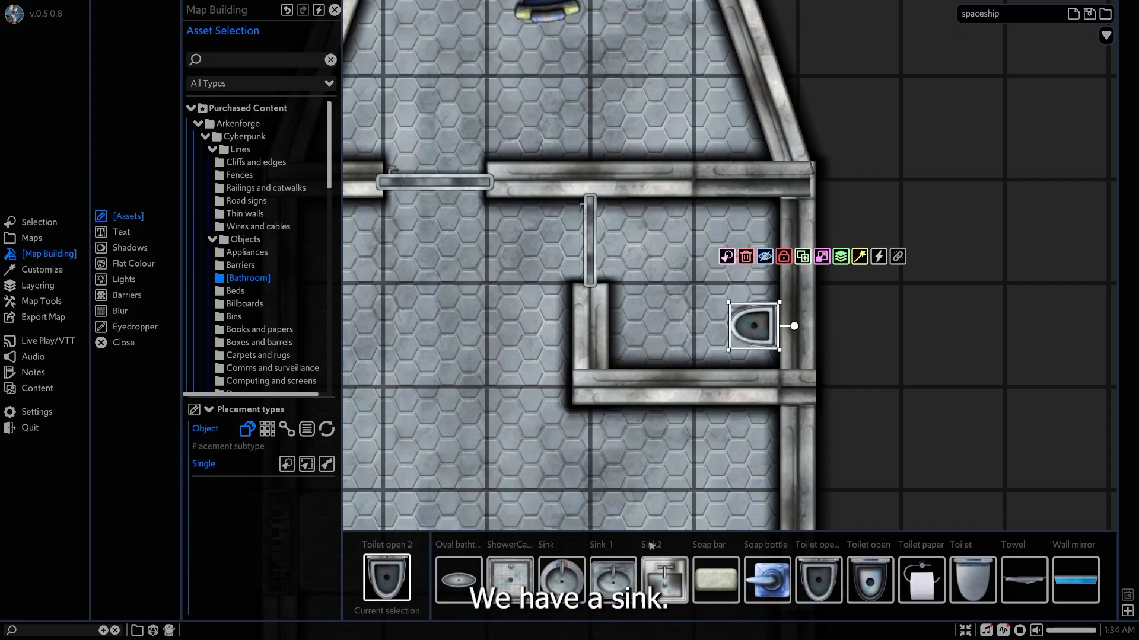
{"action": "left_click_drag", "start_coordinate": [655, 580], "coordinate": [647, 333]}
{"action": "left_click_drag", "start_coordinate": [638, 291], "coordinate": [635, 328]}
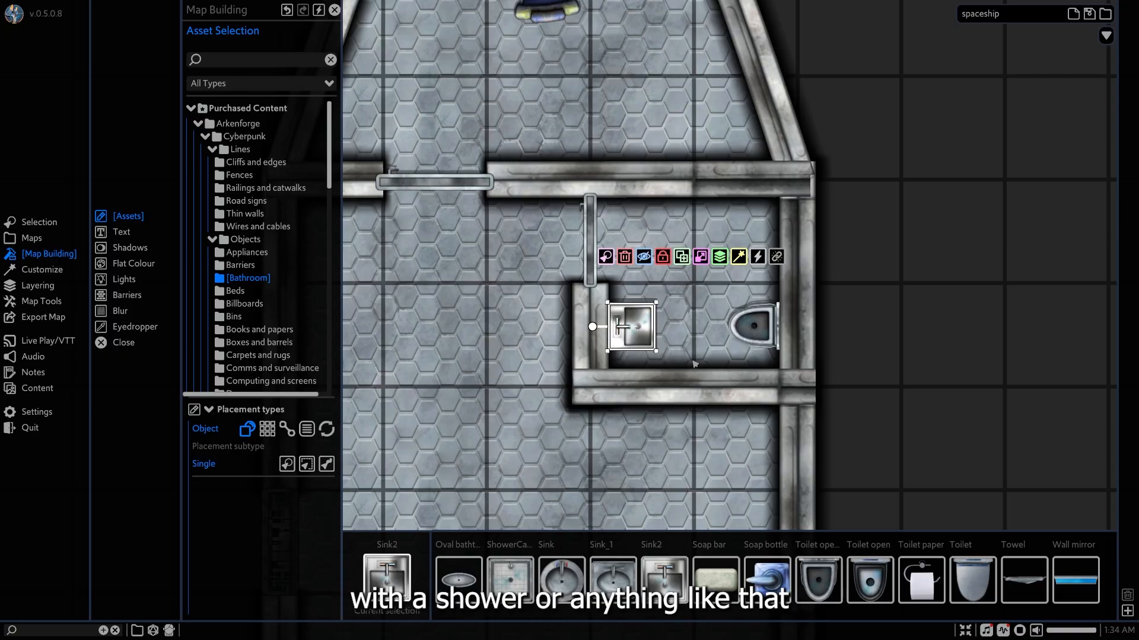
Add a toilet paper holder beside the toilet, rotated and shrunk against the bathroom's lower wall, and nudge the toilet slightly down.
{"action": "left_click", "coordinate": [921, 580]}
{"action": "scroll", "coordinate": [747, 355], "scroll_direction": "up", "scroll_amount": 4}
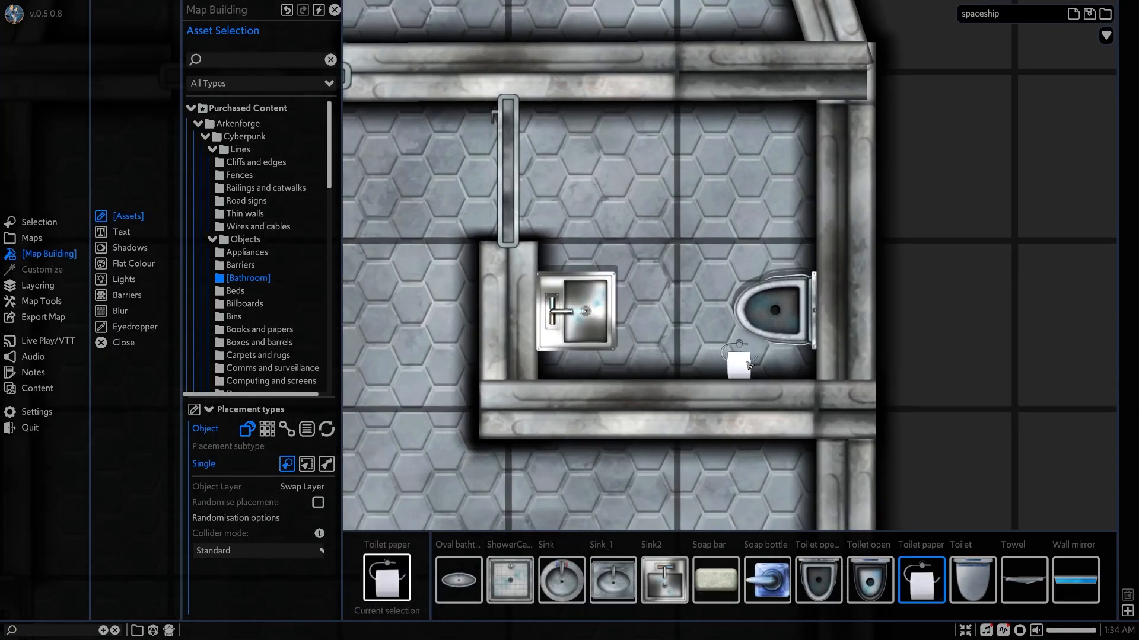
{"action": "right_click", "coordinate": [798, 365]}
{"action": "left_click", "coordinate": [778, 367]}
{"action": "mouse_move", "coordinate": [776, 321]}
{"action": "left_mouse_down"}
{"action": "mouse_move", "coordinate": [811, 346]}
{"action": "mouse_move", "coordinate": [777, 409]}
{"action": "left_mouse_up"}
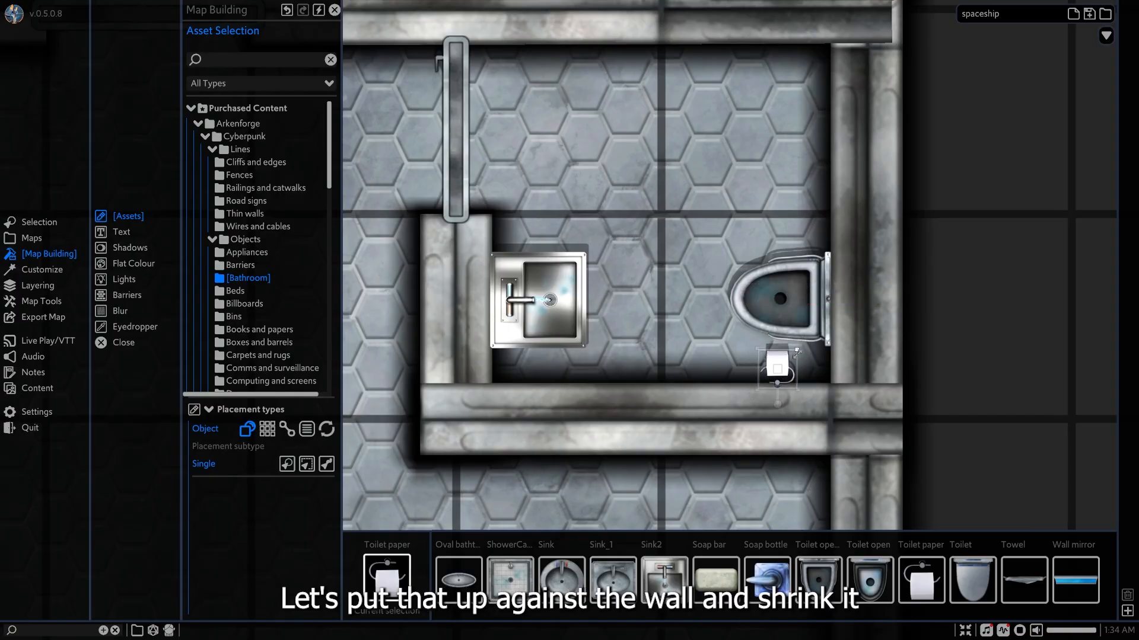
{"action": "left_click_drag", "start_coordinate": [776, 367], "coordinate": [733, 368]}
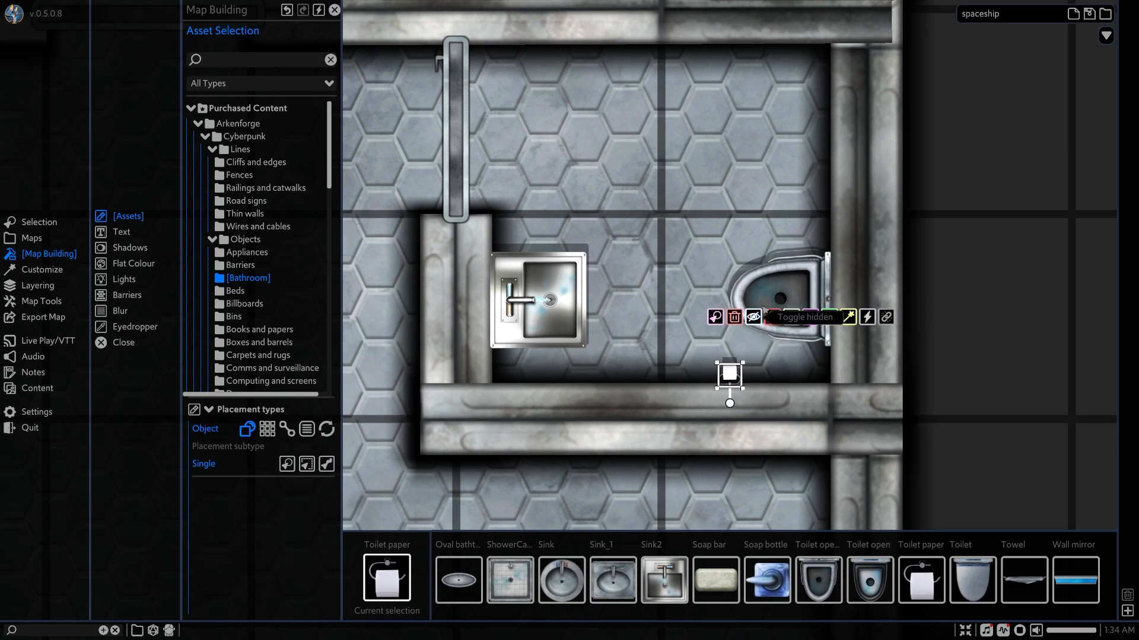
{"action": "left_click", "coordinate": [779, 296]}
{"action": "left_click_drag", "start_coordinate": [779, 290], "coordinate": [779, 304]}
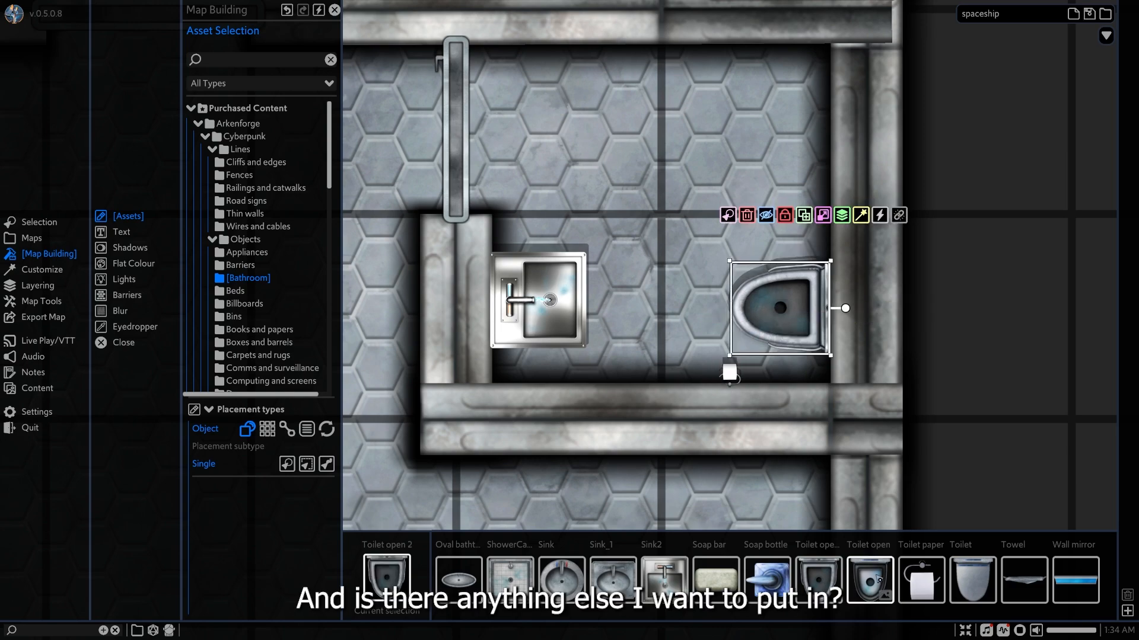
Place a wall mirror on the bathroom wall behind the sink and rotate it upright to follow the wall.
{"action": "left_click", "coordinate": [1075, 580]}
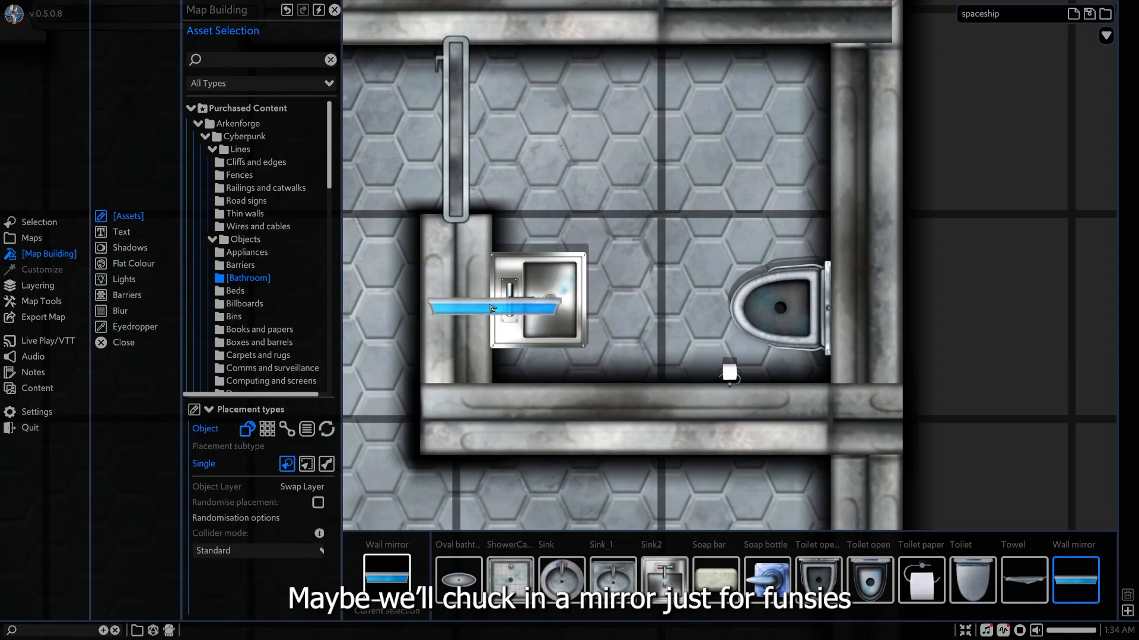
{"action": "left_click", "coordinate": [480, 303]}
{"action": "left_click_drag", "start_coordinate": [480, 278], "coordinate": [472, 307]}
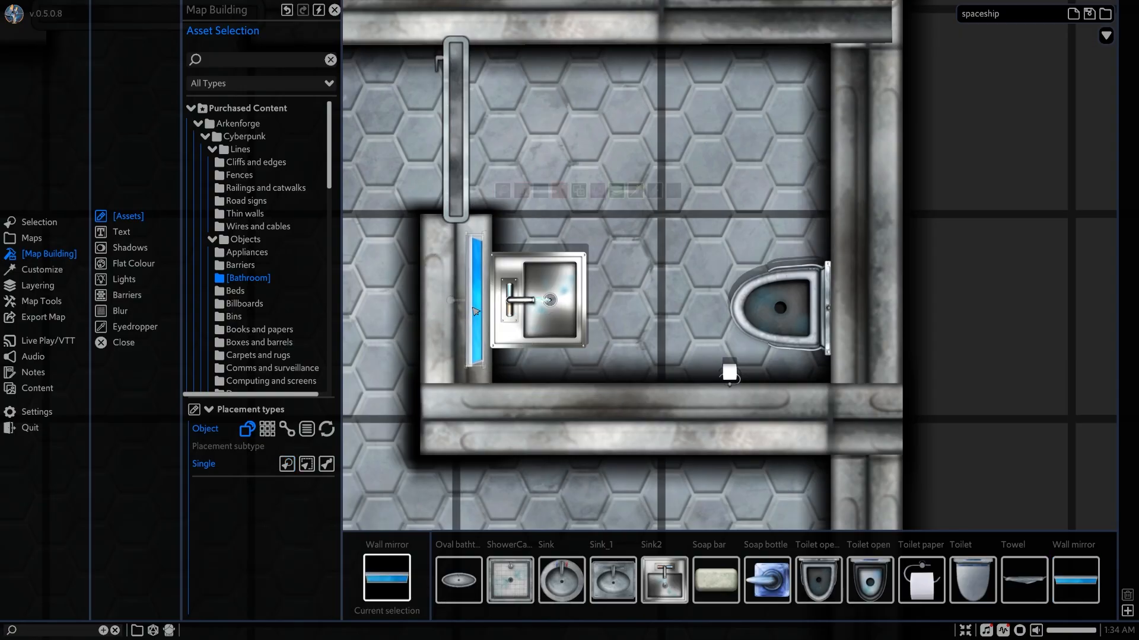
{"action": "scroll", "coordinate": [698, 316], "scroll_direction": "down", "scroll_amount": 3}
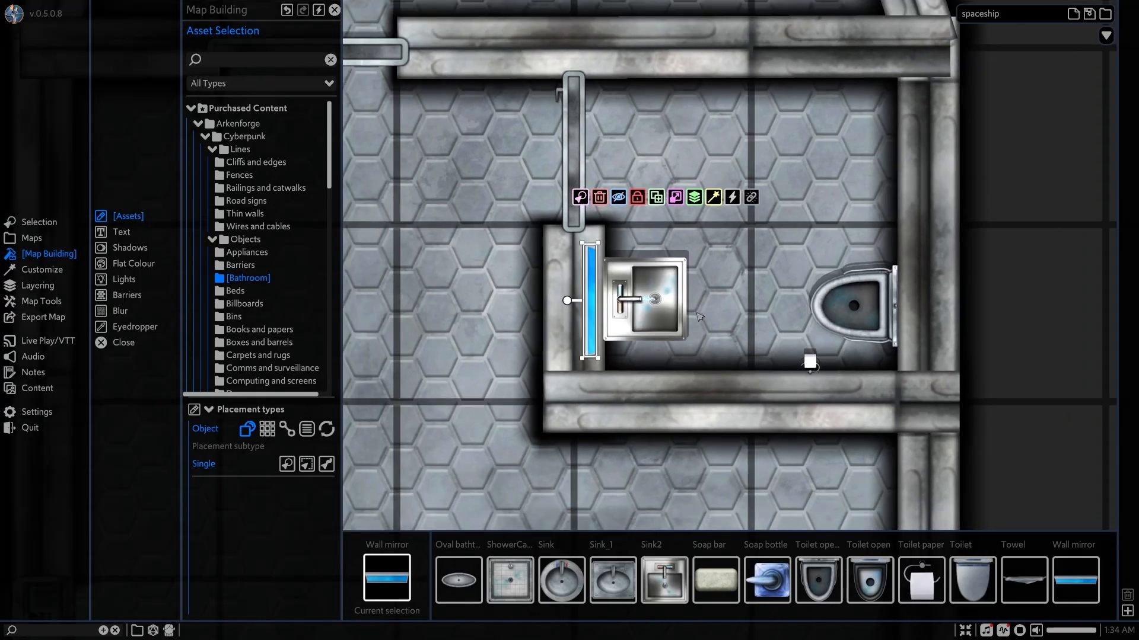
{"action": "scroll", "coordinate": [706, 306], "scroll_direction": "down", "scroll_amount": 4}
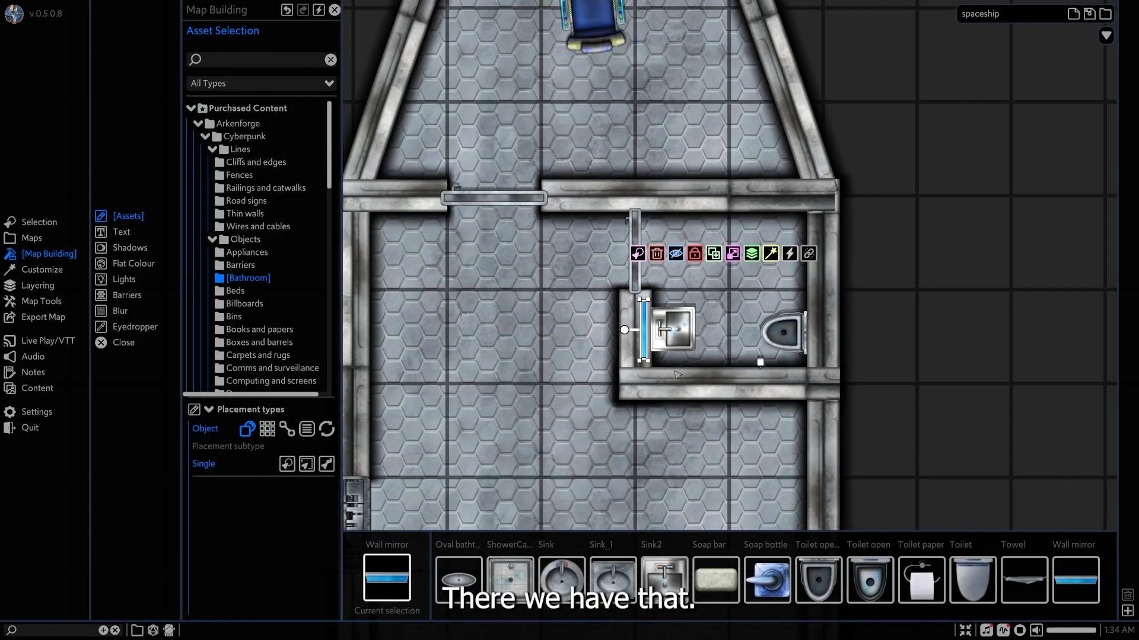
{"action": "left_click", "coordinate": [777, 334]}
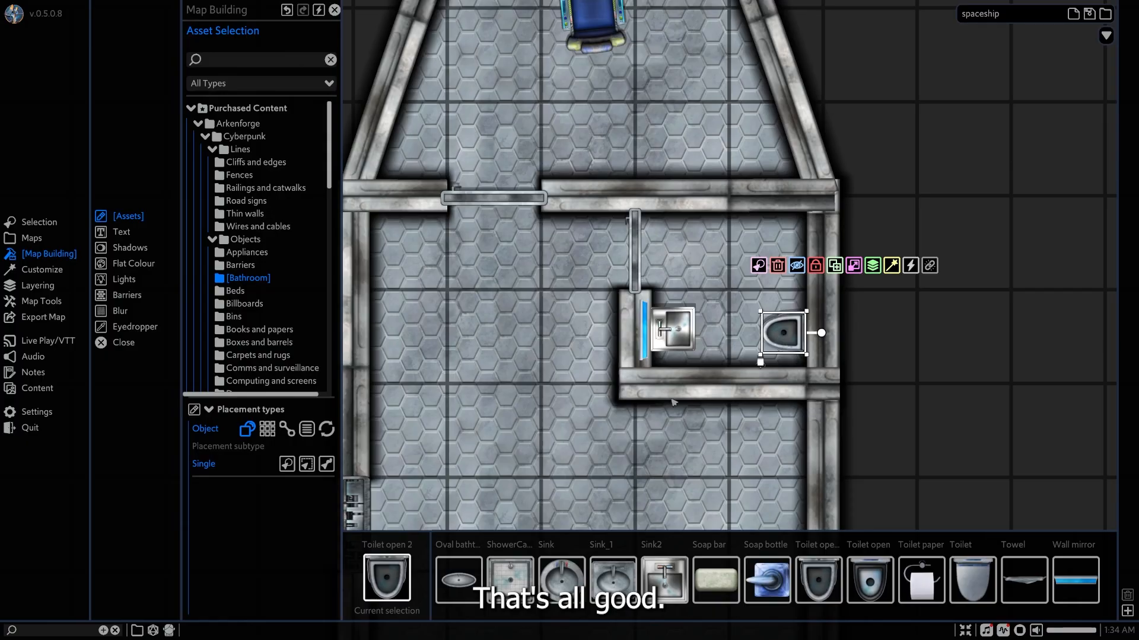
Show the Space engine object assets for fitting out the room at the ship's rear.
{"action": "middle_click_drag", "start_coordinate": [662, 424], "coordinate": [781, 279]}
{"action": "middle_click_drag", "start_coordinate": [742, 344], "coordinate": [730, 278]}
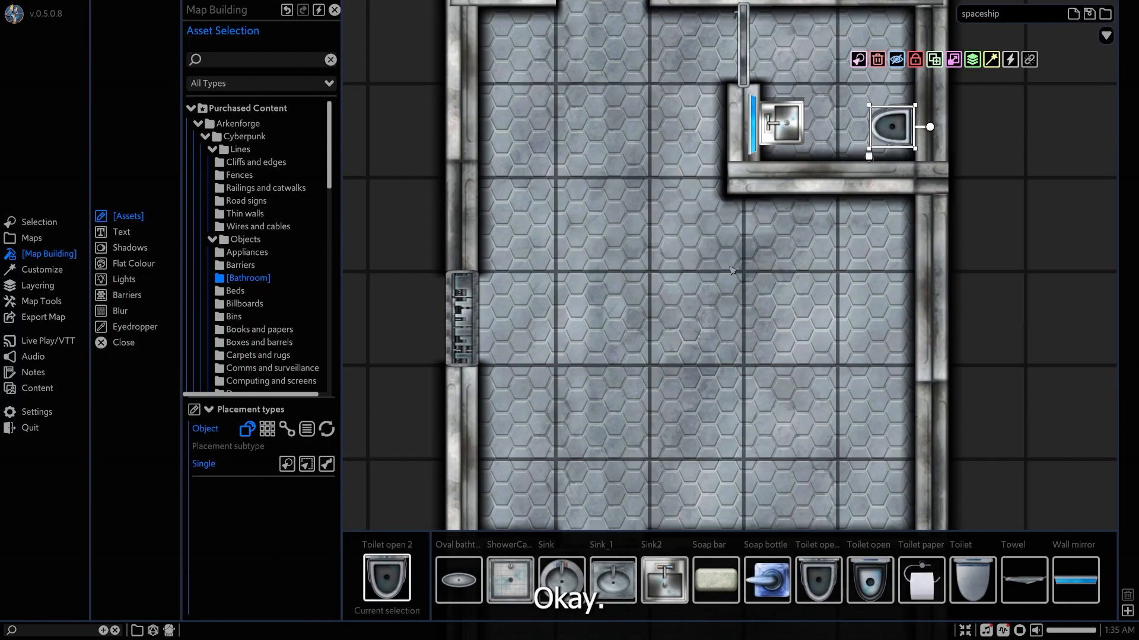
{"action": "scroll", "coordinate": [729, 276], "scroll_direction": "down", "scroll_amount": 4}
{"action": "middle_click_drag", "start_coordinate": [735, 403], "coordinate": [734, 163]}
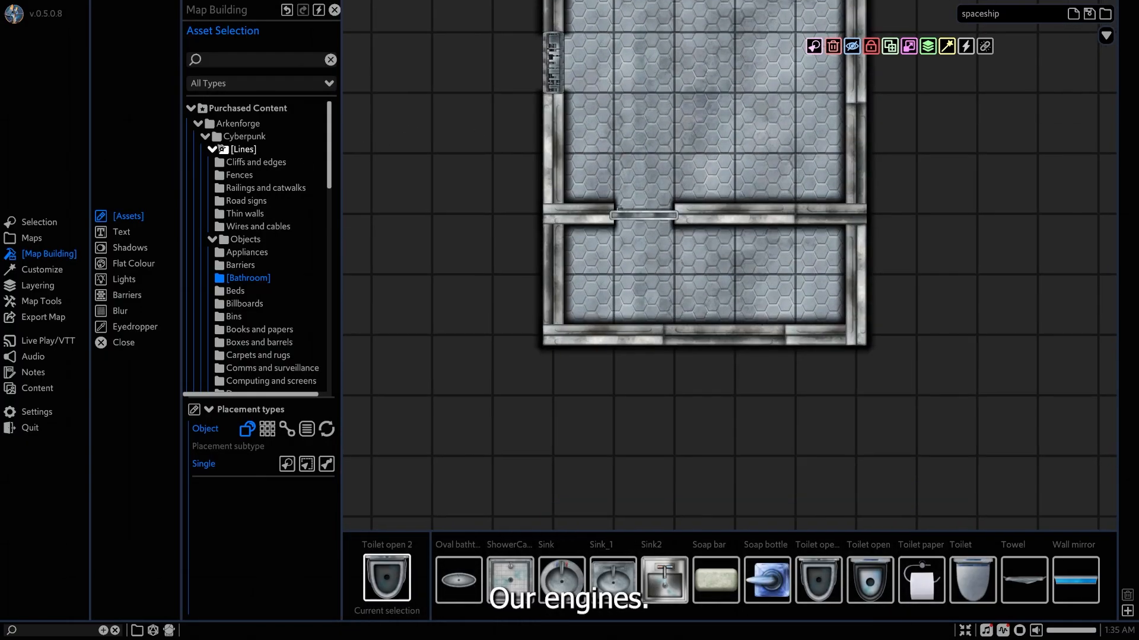
{"action": "left_click", "coordinate": [236, 137]}
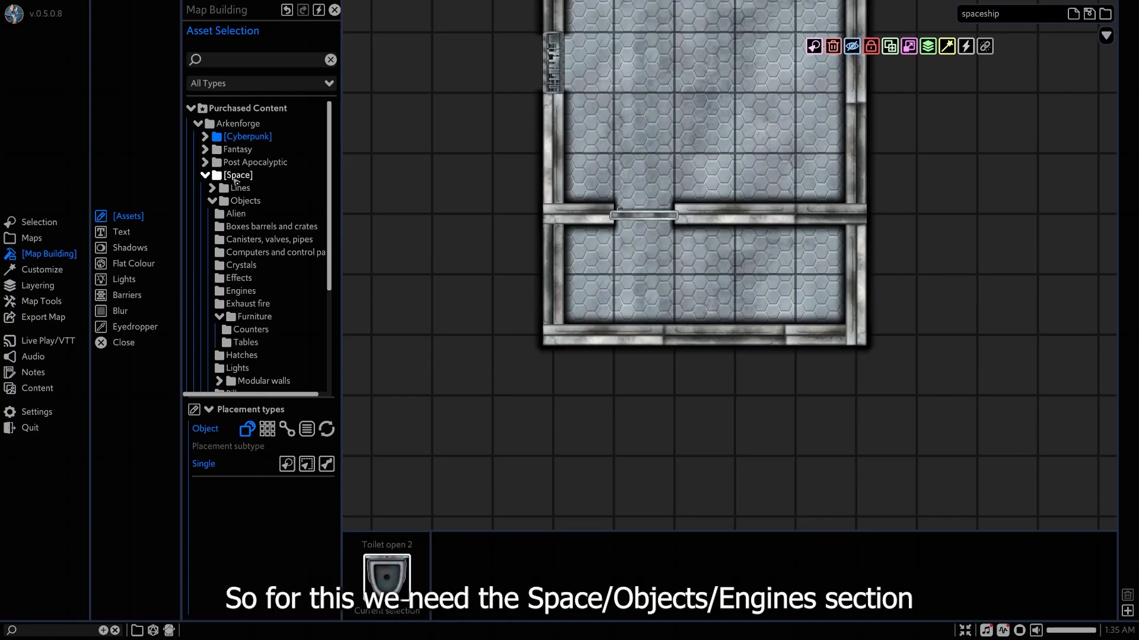
{"action": "scroll", "coordinate": [265, 247], "scroll_direction": "down", "scroll_amount": 2}
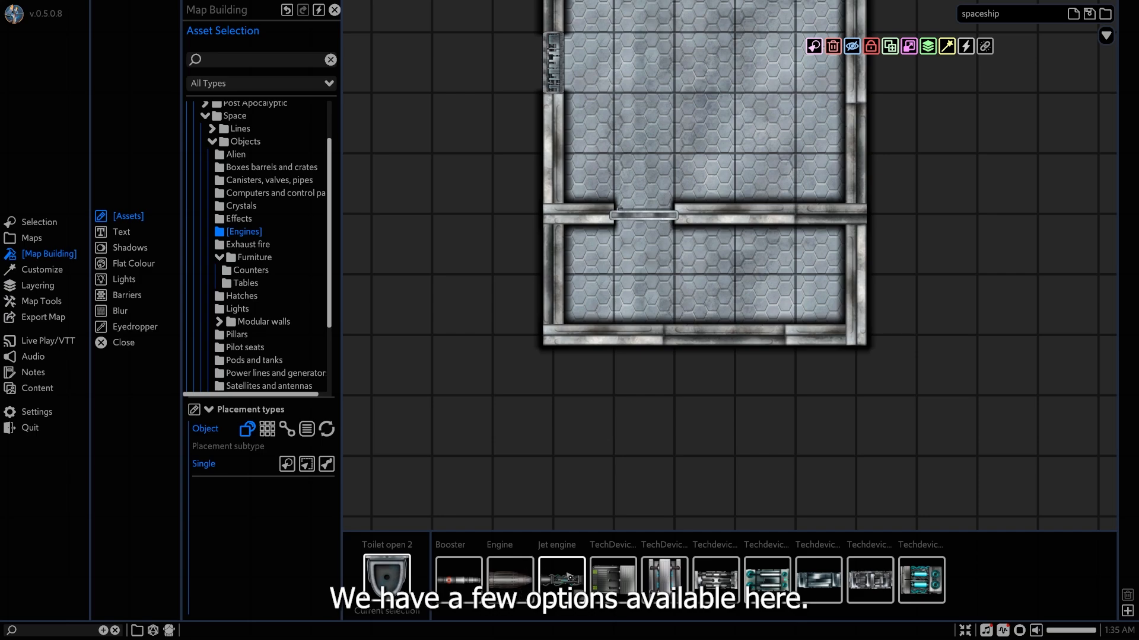
Place a Booster engine, enlarge it, rotate it to point rearward, and position it across the ship's rear wall.
{"action": "left_click", "coordinate": [457, 578]}
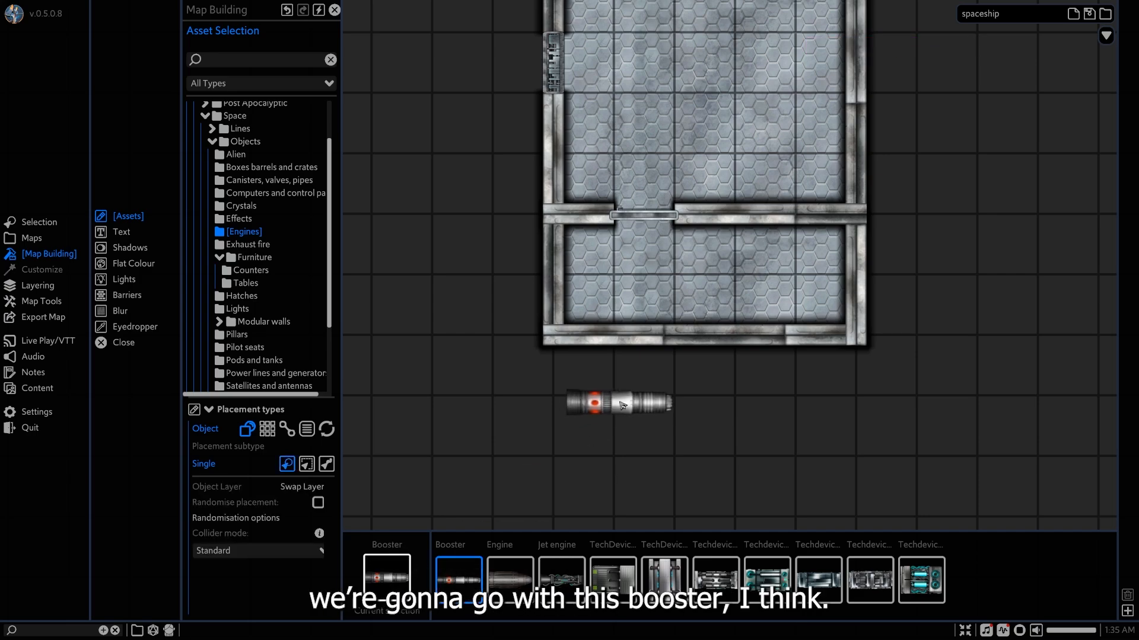
{"action": "left_click", "coordinate": [646, 378]}
{"action": "left_click", "coordinate": [678, 381]}
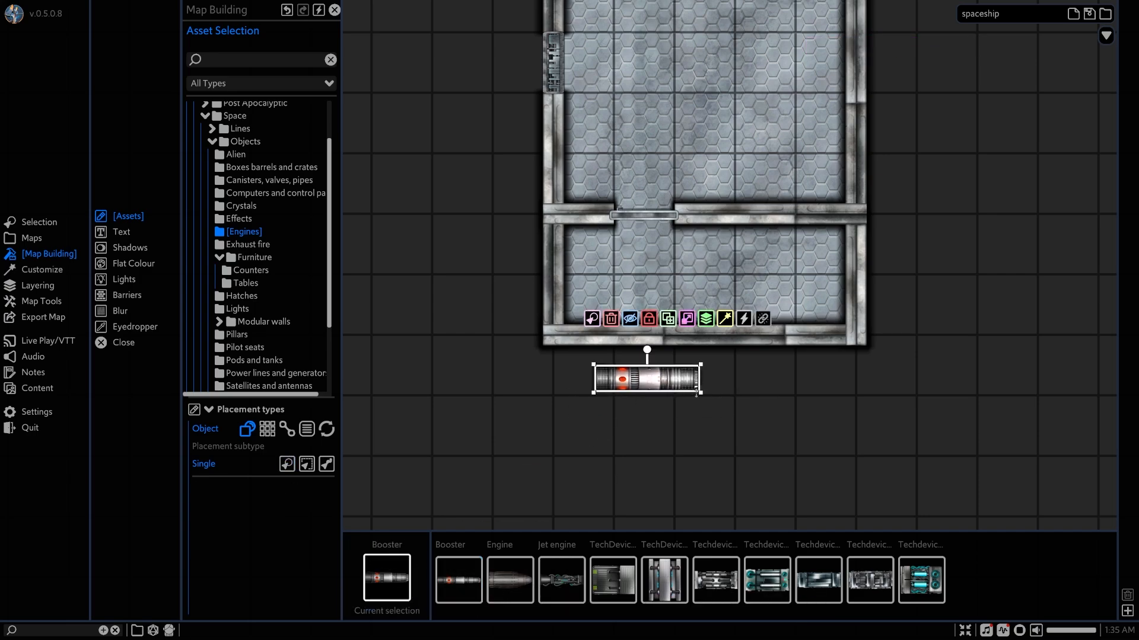
{"action": "left_click_drag", "start_coordinate": [703, 396], "coordinate": [729, 400]}
{"action": "left_click_drag", "start_coordinate": [646, 341], "coordinate": [680, 383]}
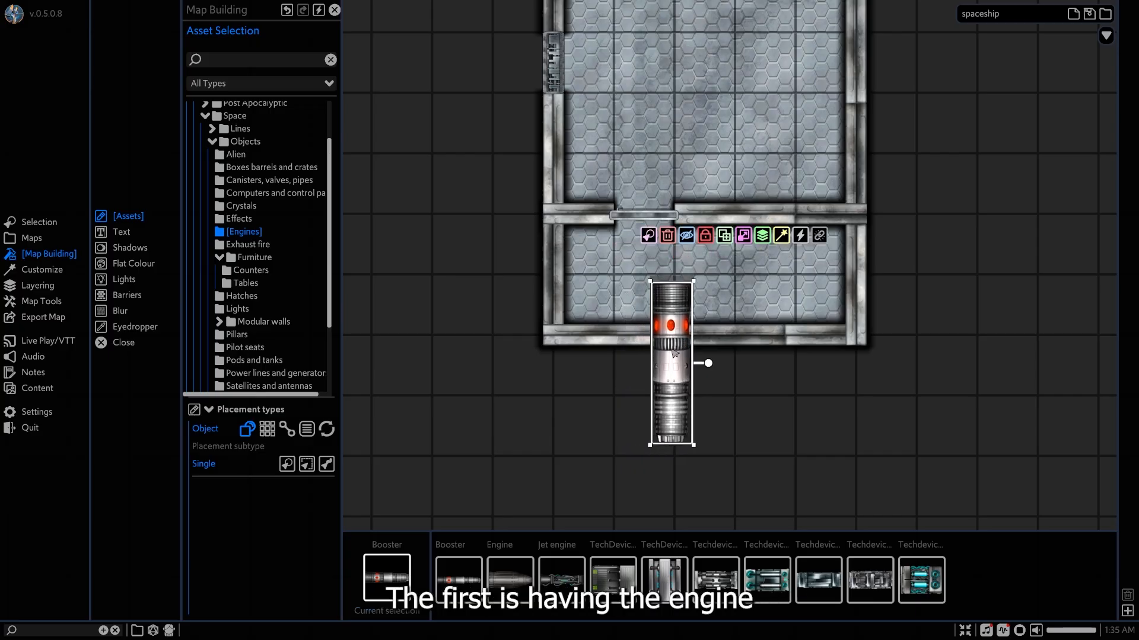
{"action": "mouse_move", "coordinate": [675, 354]}
{"action": "left_mouse_down"}
{"action": "mouse_move", "coordinate": [674, 341]}
{"action": "mouse_move", "coordinate": [667, 354]}
{"action": "left_mouse_up"}
Move the booster to the bottom of its layer, and from there to the terrain layer beneath the floor.
{"action": "scroll", "coordinate": [674, 345], "scroll_direction": "up", "scroll_amount": 3}
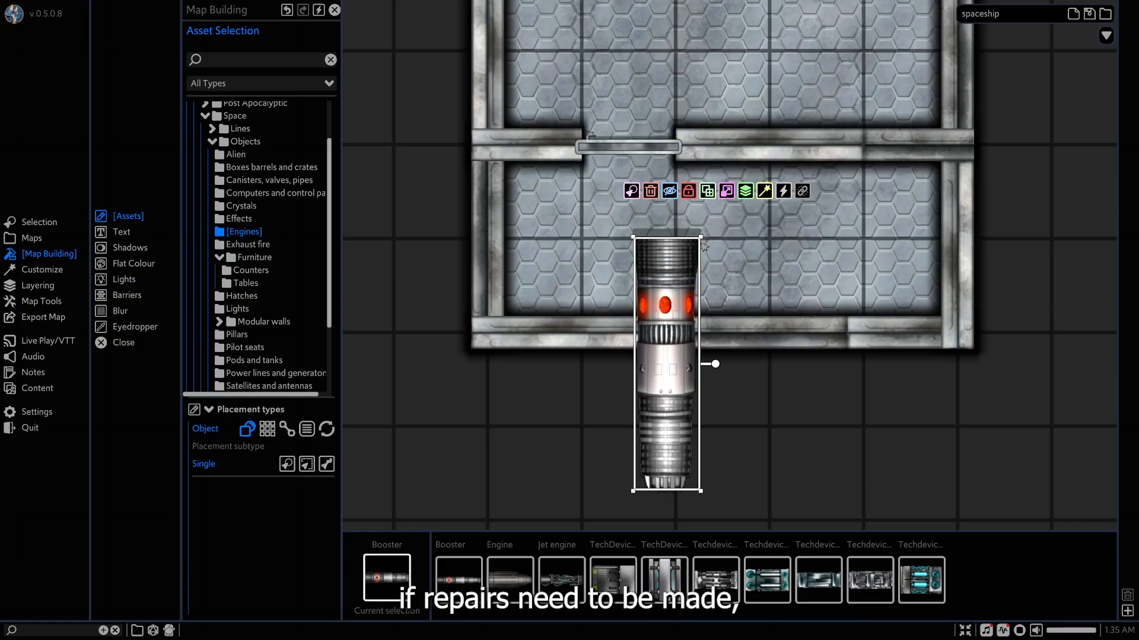
{"action": "left_click", "coordinate": [745, 191]}
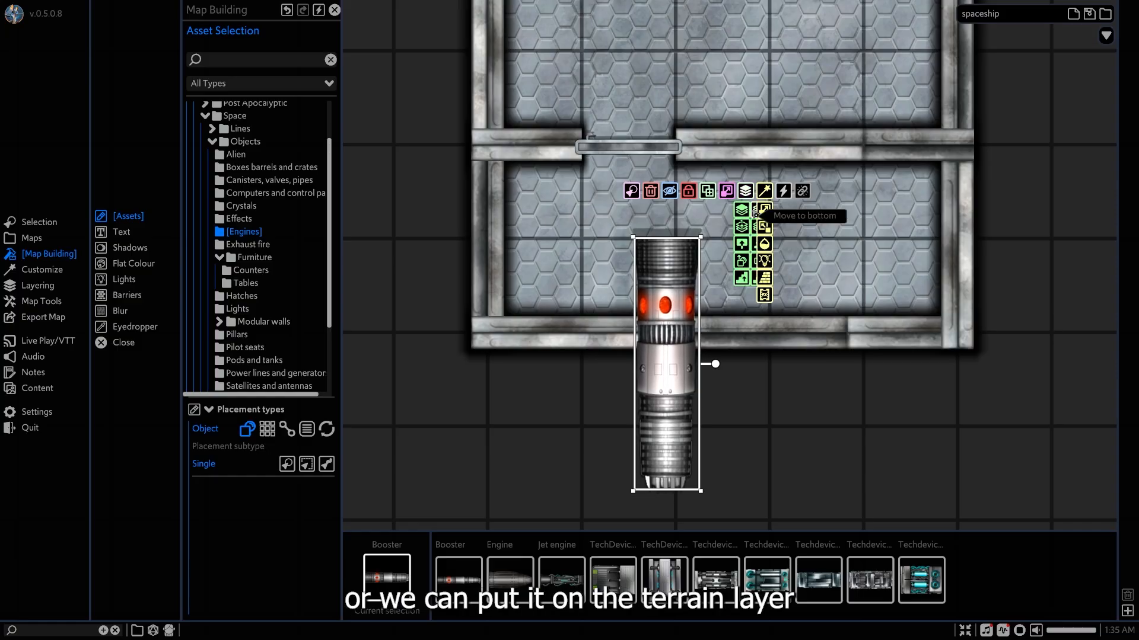
{"action": "left_click", "coordinate": [759, 244]}
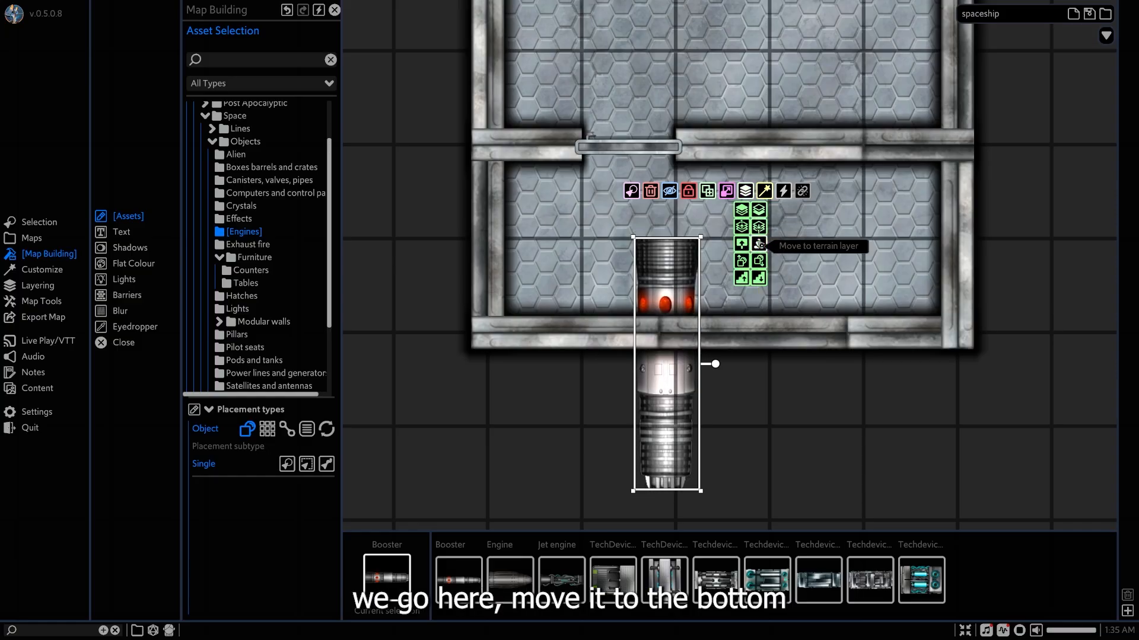
{"action": "left_click", "coordinate": [759, 243]}
Nudge the booster further into the rear room and raise it above the floor but beneath the rear wall.
{"action": "left_click_drag", "start_coordinate": [667, 389], "coordinate": [660, 370]}
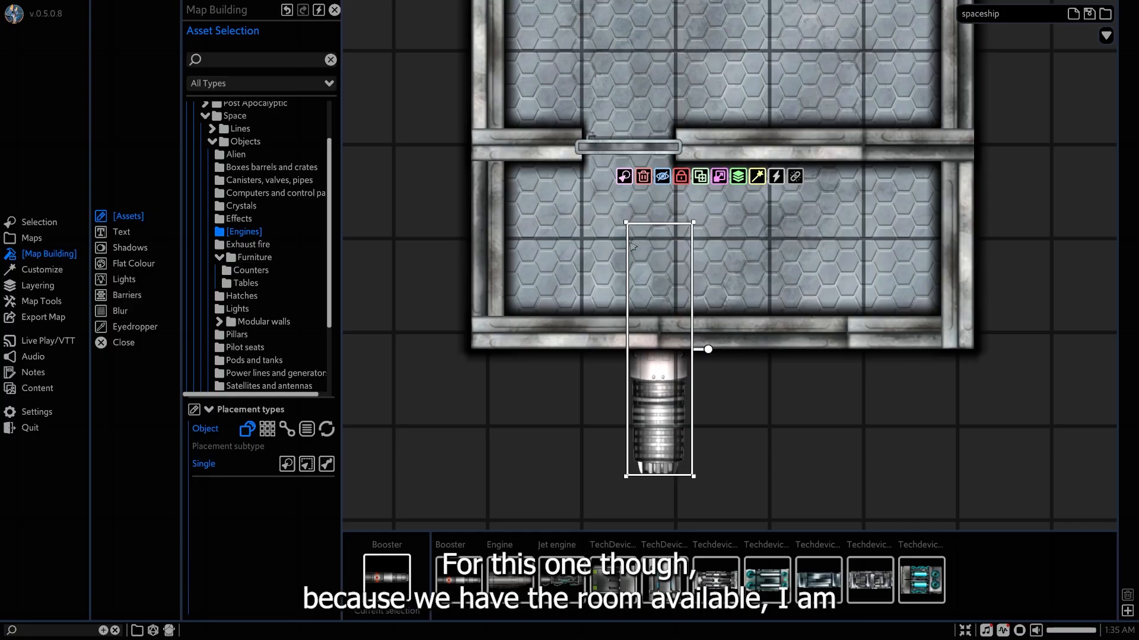
{"action": "left_click", "coordinate": [738, 176]}
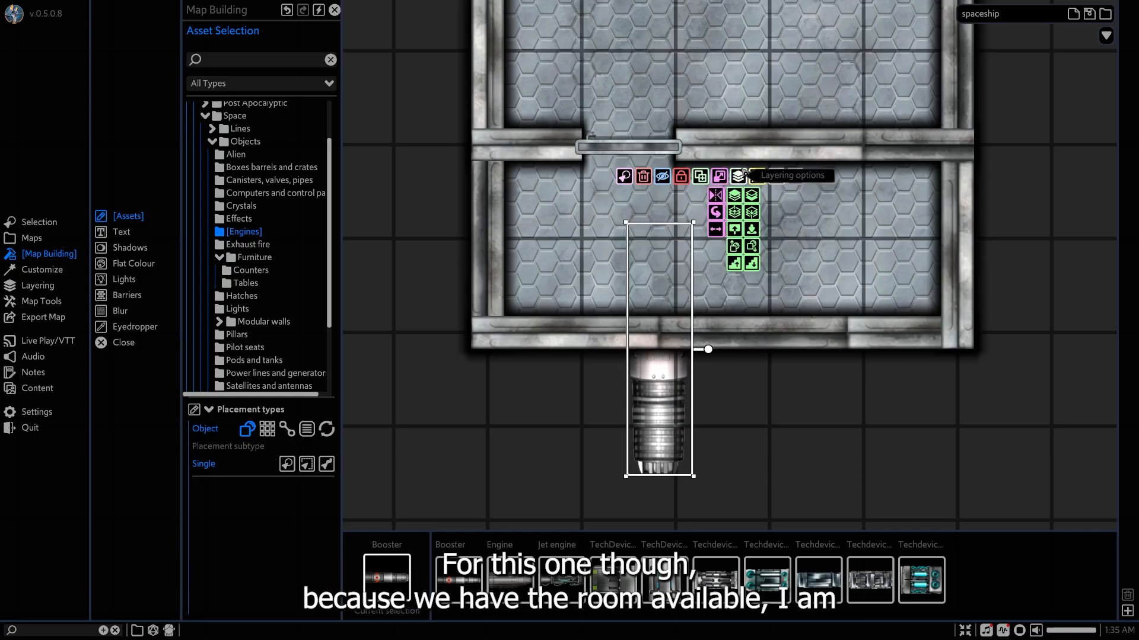
{"action": "left_click", "coordinate": [735, 212]}
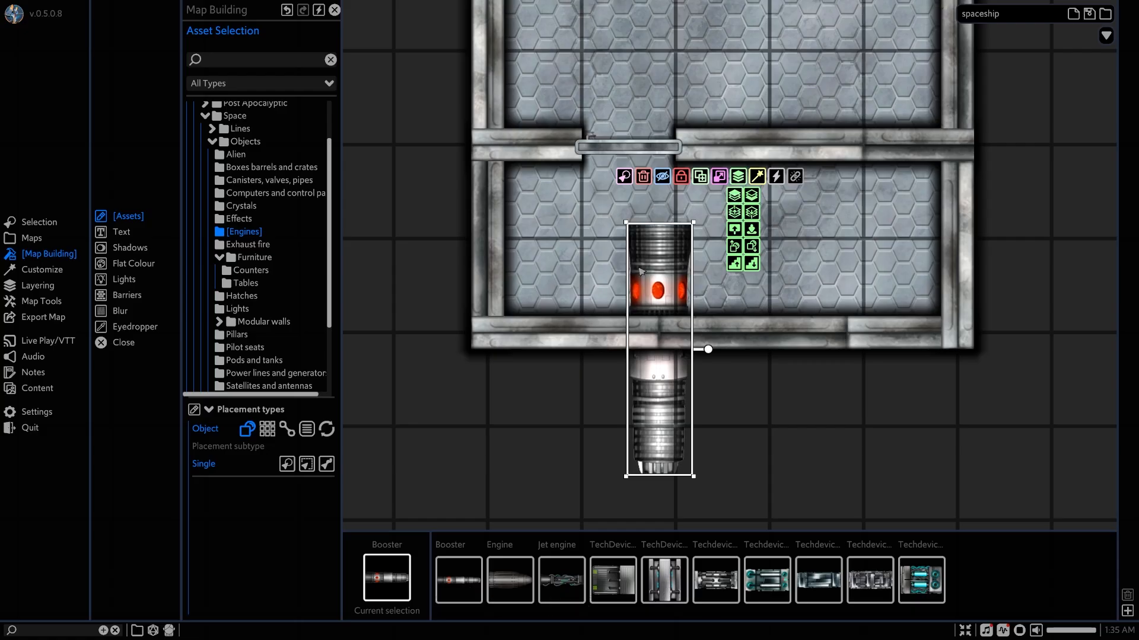
Shift the booster slightly sideways, move it up to the object layer, and send it to the bottom so it passes beneath the rear wall.
{"action": "left_click_drag", "start_coordinate": [640, 271], "coordinate": [653, 272]}
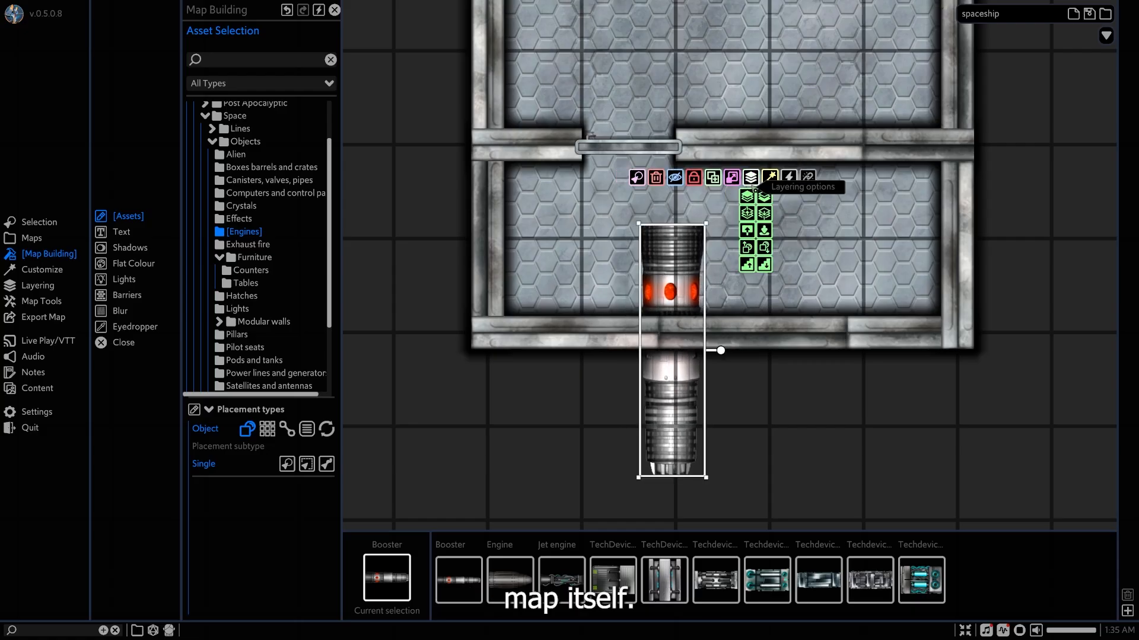
{"action": "left_click", "coordinate": [746, 230]}
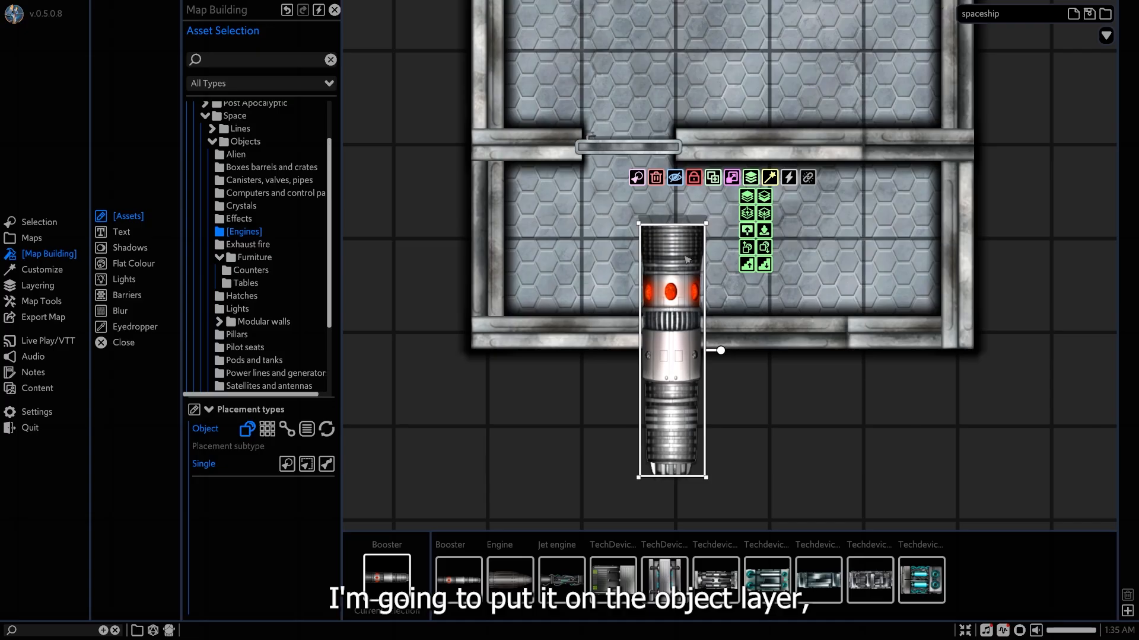
{"action": "mouse_move", "coordinate": [750, 178]}
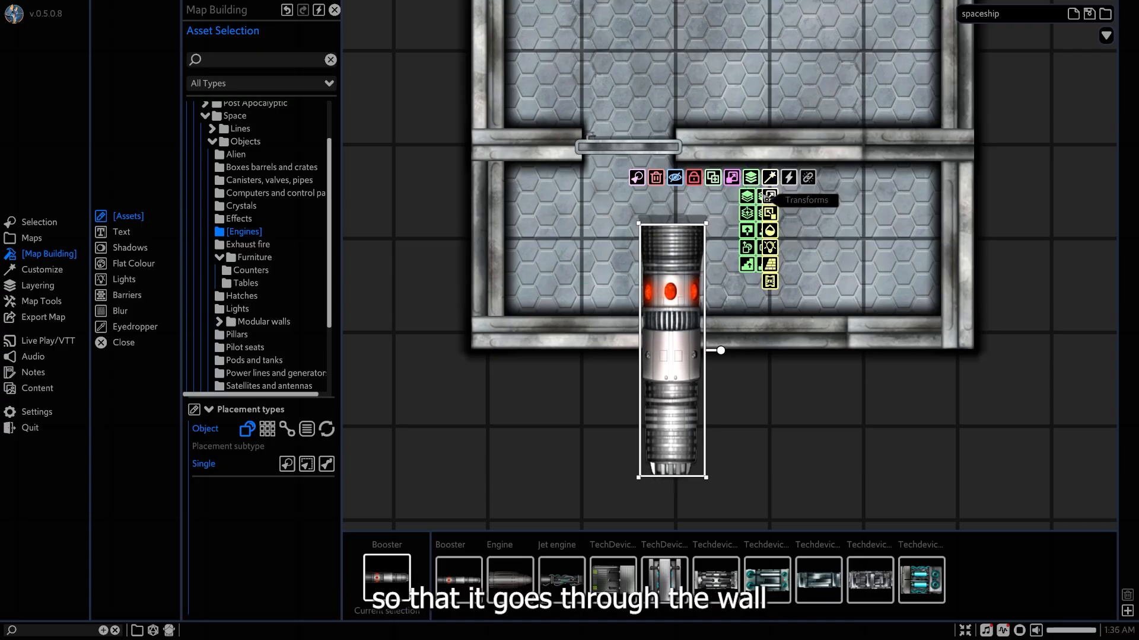
{"action": "left_click", "coordinate": [764, 199]}
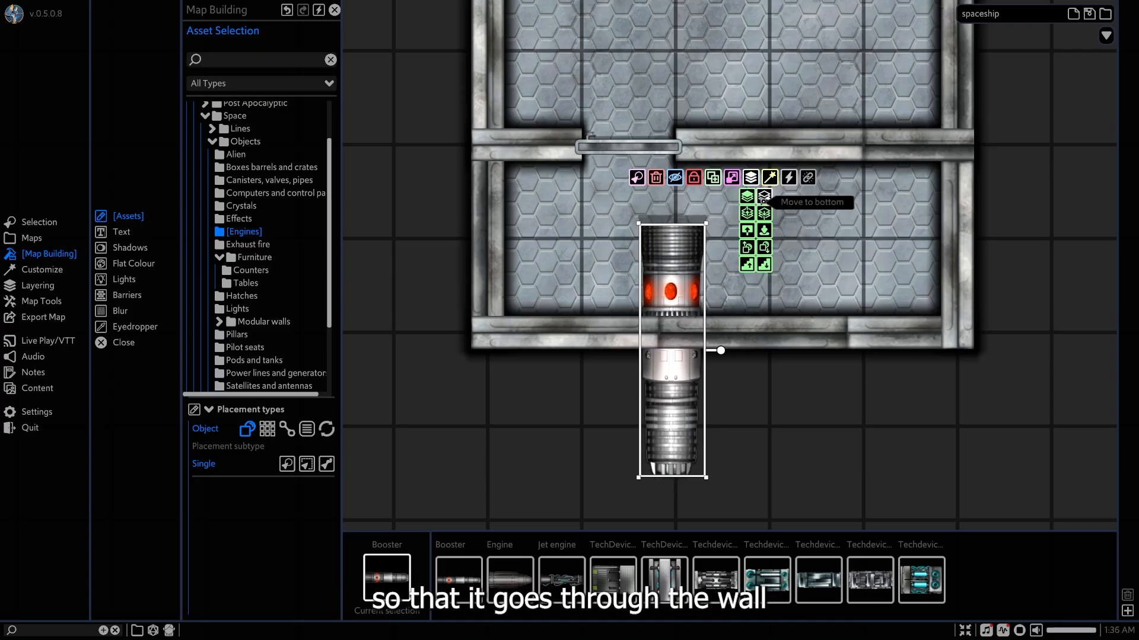
Add a second booster beside the first and space the pair symmetrically across the ship's rear wall.
{"action": "left_click_drag", "start_coordinate": [670, 282], "coordinate": [796, 288]}
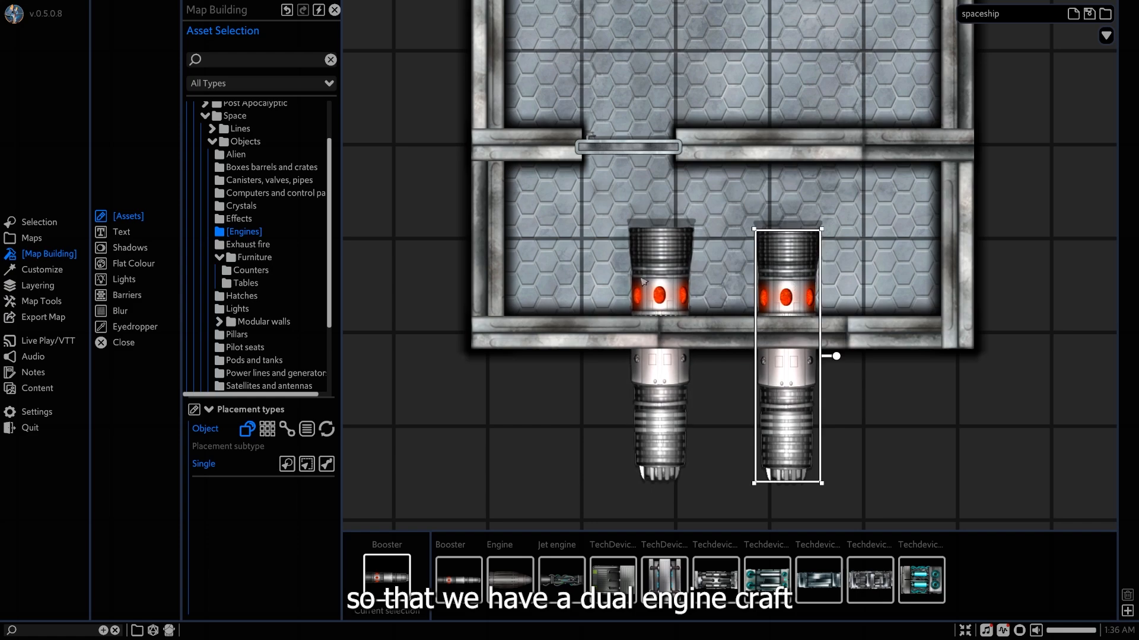
{"action": "left_click_drag", "start_coordinate": [643, 281], "coordinate": [636, 287]}
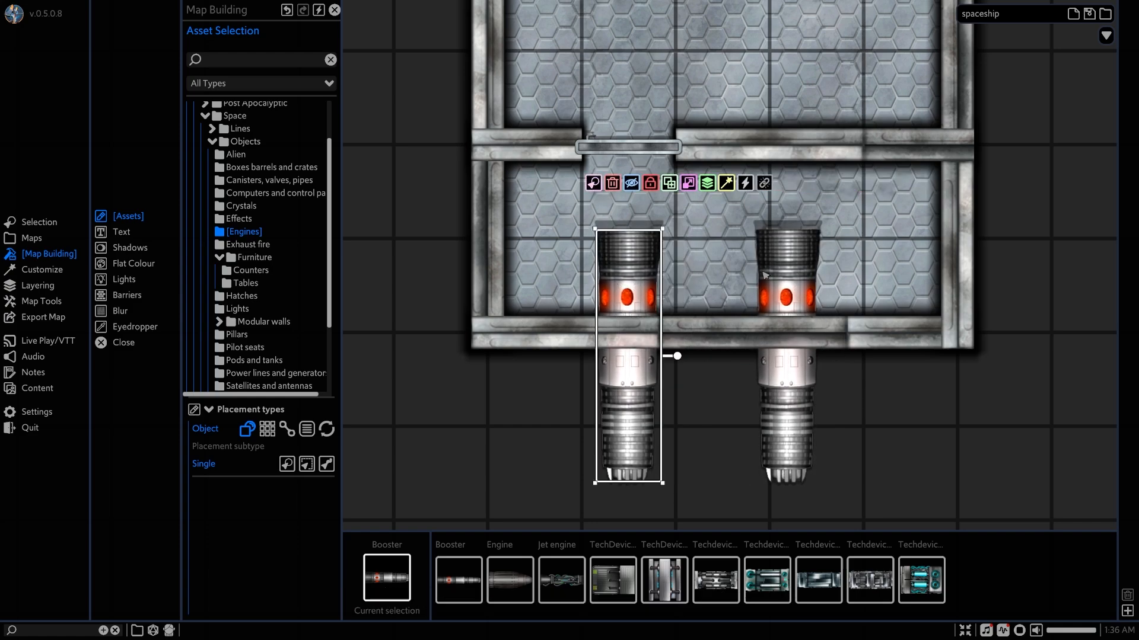
{"action": "left_click_drag", "start_coordinate": [786, 279], "coordinate": [801, 279]}
{"action": "scroll", "coordinate": [771, 285], "scroll_direction": "down", "scroll_amount": 3}
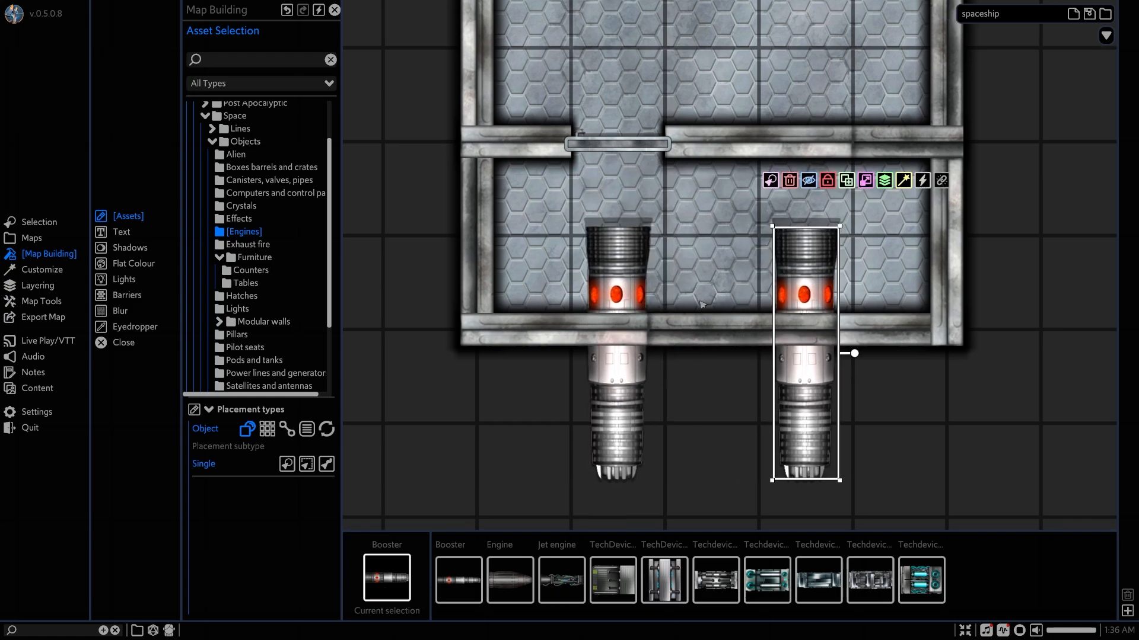
{"action": "scroll", "coordinate": [676, 295], "scroll_direction": "up", "scroll_amount": 2}
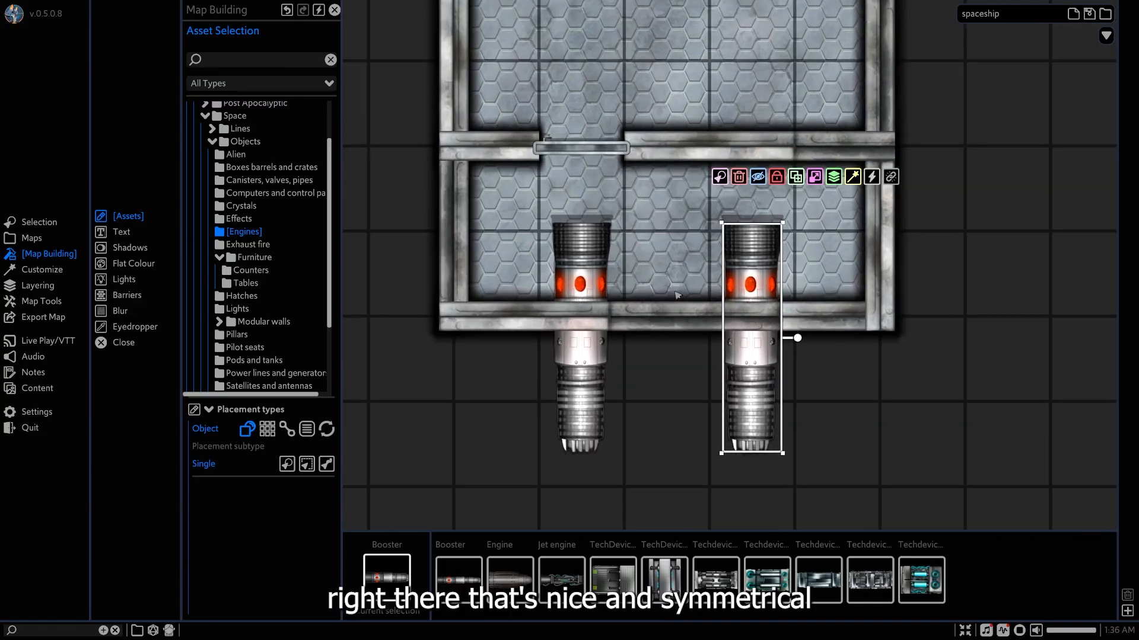
Place a Jet engine burnoff exhaust flame from the Space assets at the nozzle of each booster.
{"action": "left_click", "coordinate": [244, 246]}
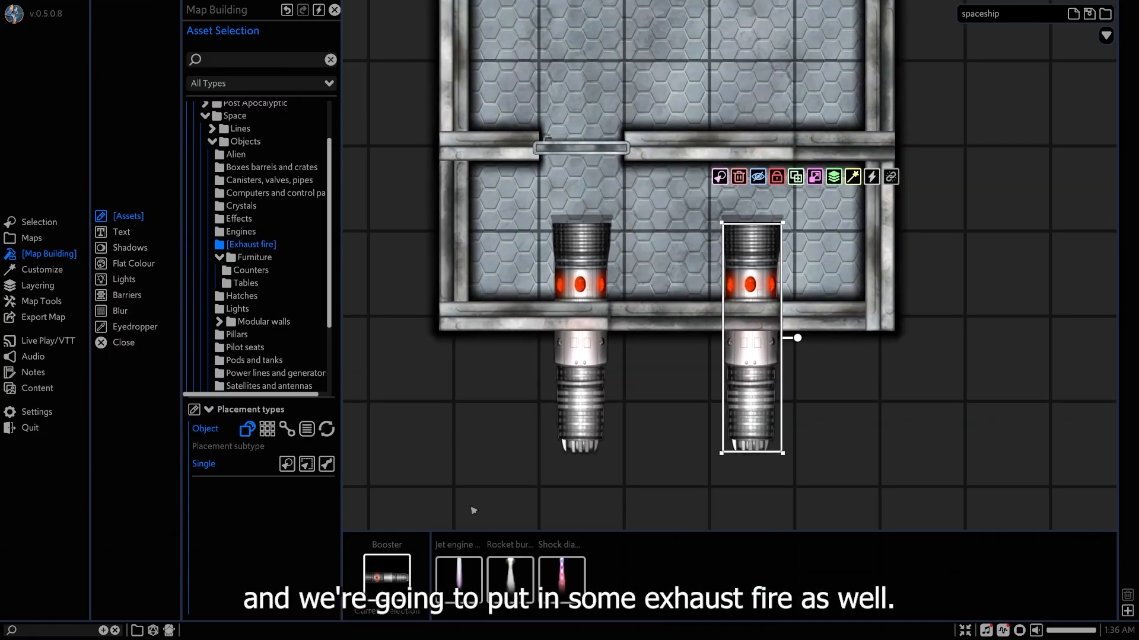
{"action": "left_click", "coordinate": [461, 576]}
{"action": "middle_click_drag", "start_coordinate": [587, 517], "coordinate": [604, 282]}
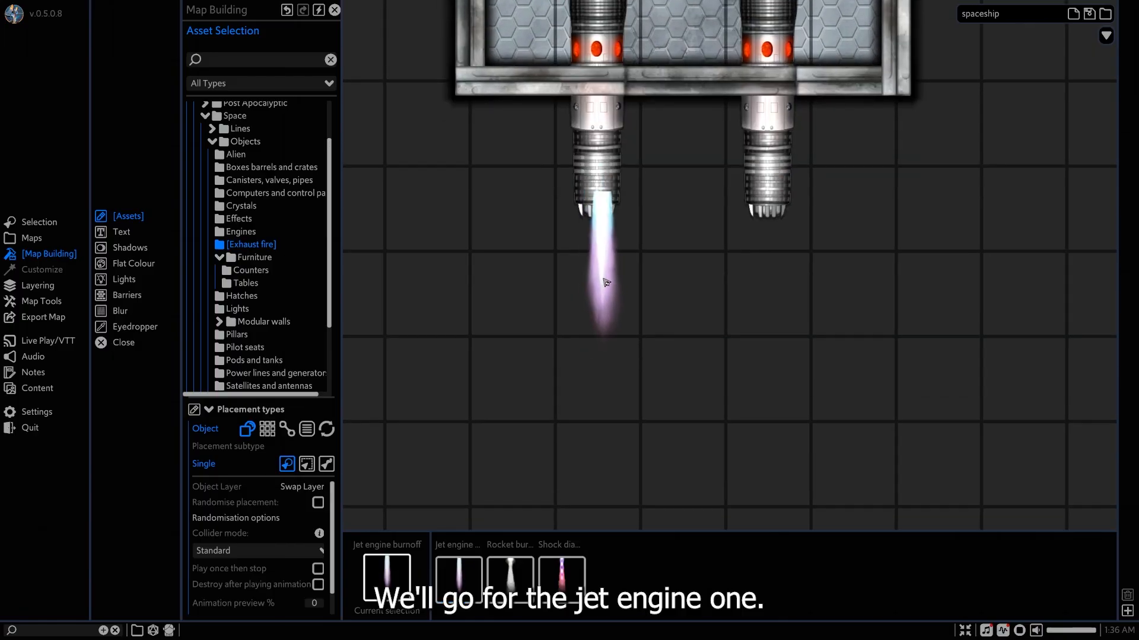
{"action": "left_click", "coordinate": [598, 301]}
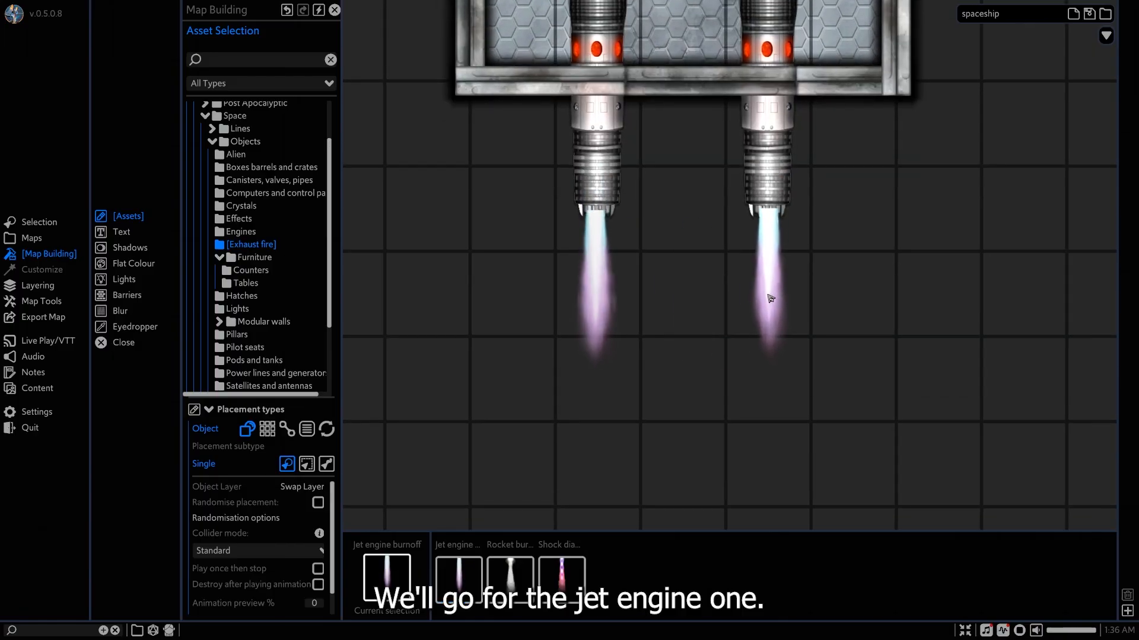
{"action": "left_click", "coordinate": [768, 300]}
{"action": "right_click", "coordinate": [695, 350]}
Select both exhaust flames and layer them underneath the boosters so they come out of the nozzles.
{"action": "left_click", "coordinate": [598, 306]}
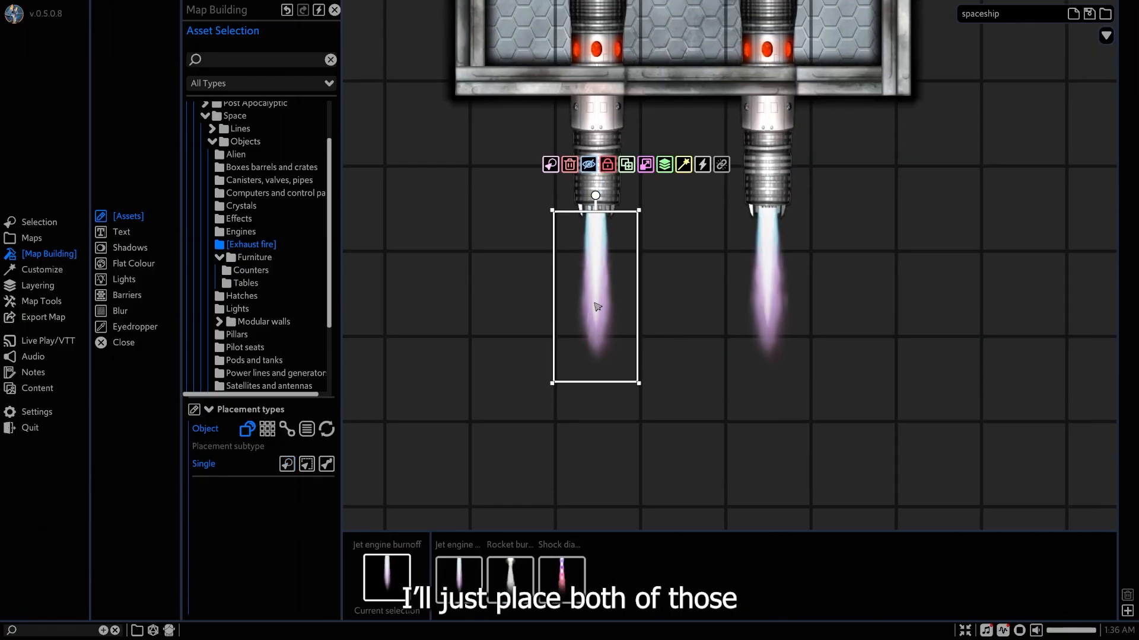
{"action": "left_click", "coordinate": [762, 283], "text": "shift"}
{"action": "mouse_move", "coordinate": [675, 172]}
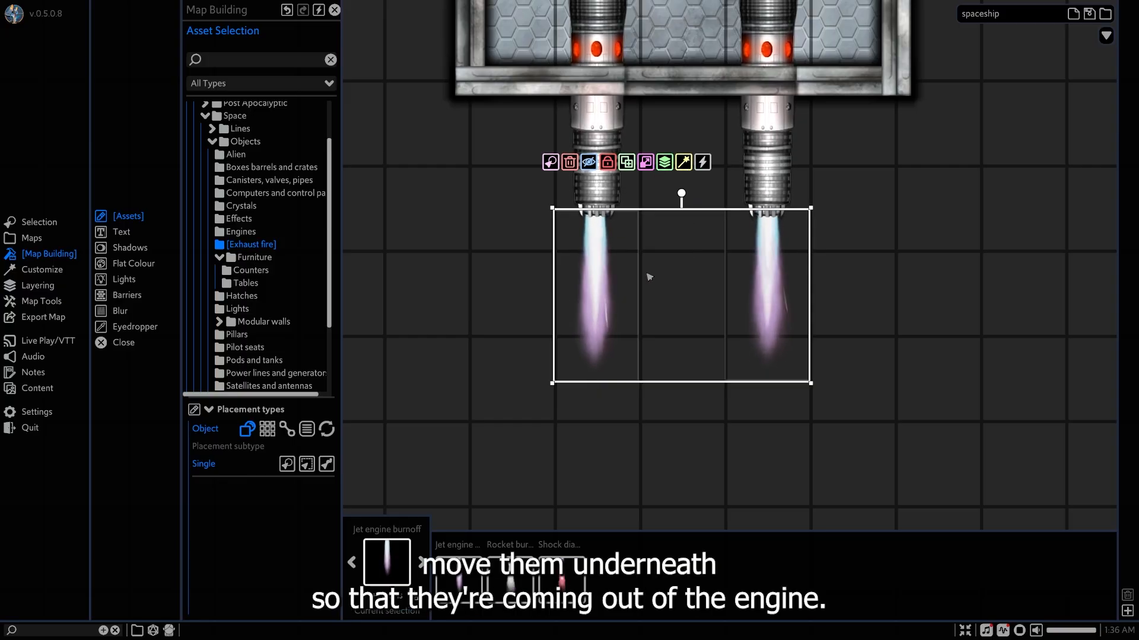
{"action": "key", "text": "w"}
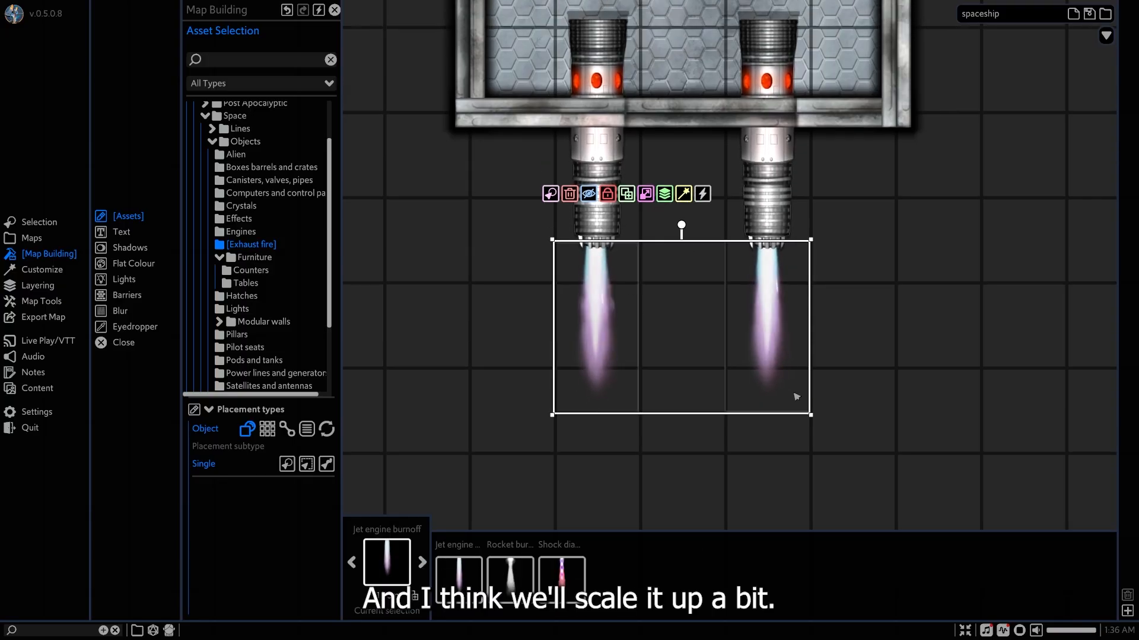
Scale both exhaust flames up slightly about their own centres and realign them with the booster nozzles.
{"action": "key", "text": "shift"}
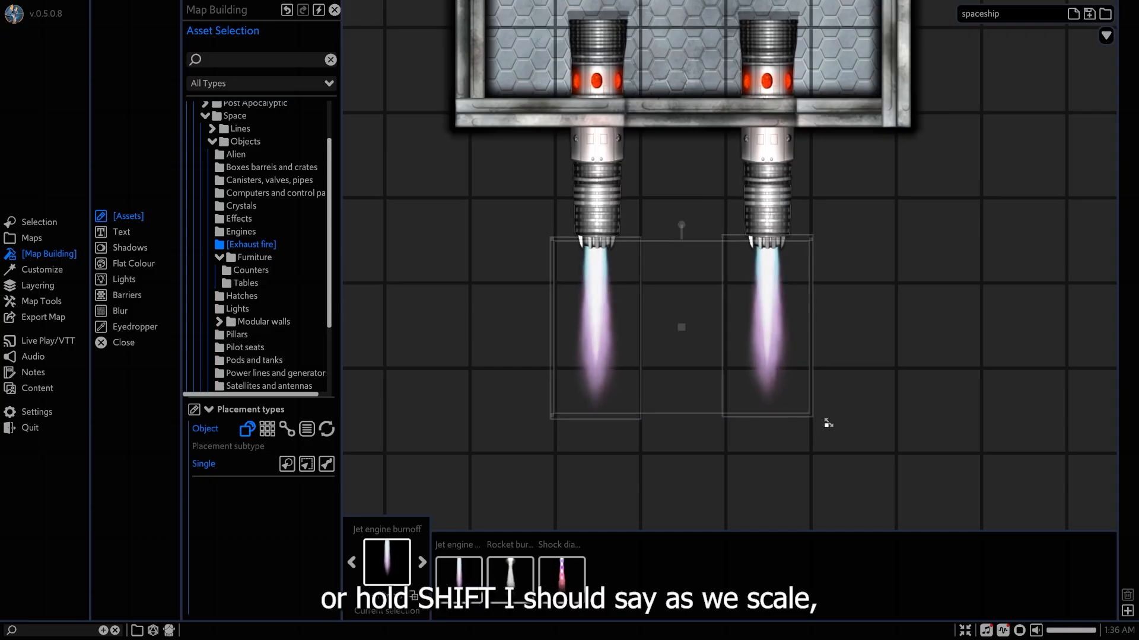
{"action": "left_click_drag", "start_coordinate": [879, 454], "coordinate": [888, 421], "text": "shift"}
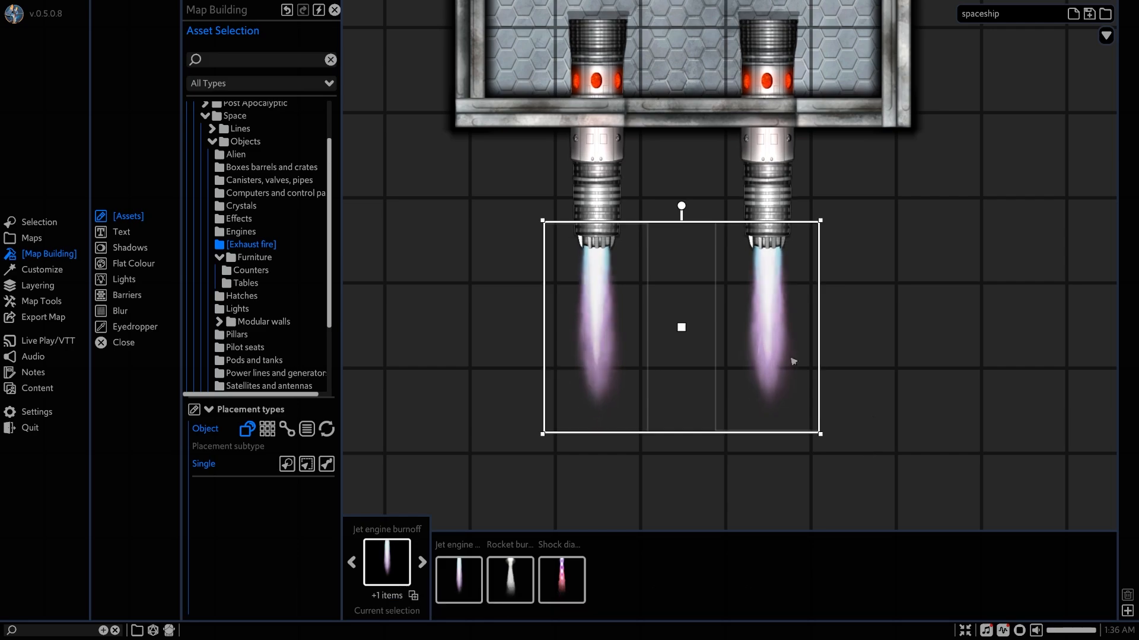
{"action": "left_click_drag", "start_coordinate": [764, 338], "coordinate": [763, 335]}
{"action": "left_click", "coordinate": [869, 302]}
{"action": "middle_click_drag", "start_coordinate": [807, 198], "coordinate": [808, 323]}
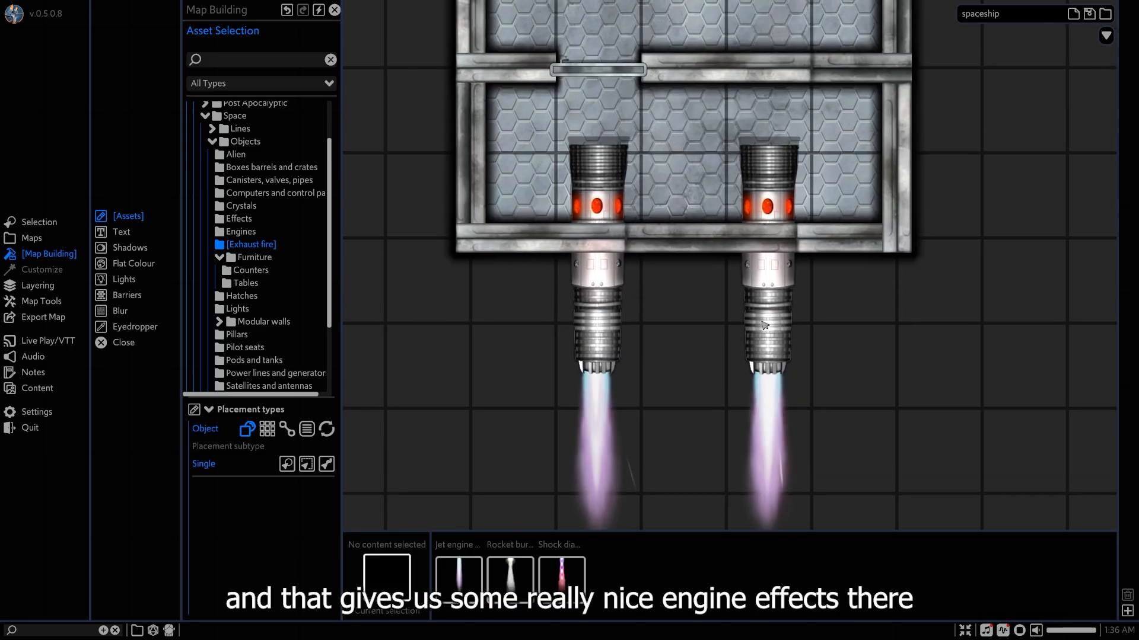
Select both boosters with their exhaust flames and move them rearward together to free a full grid square in the engine room.
{"action": "scroll", "coordinate": [764, 325], "scroll_direction": "down", "scroll_amount": 6}
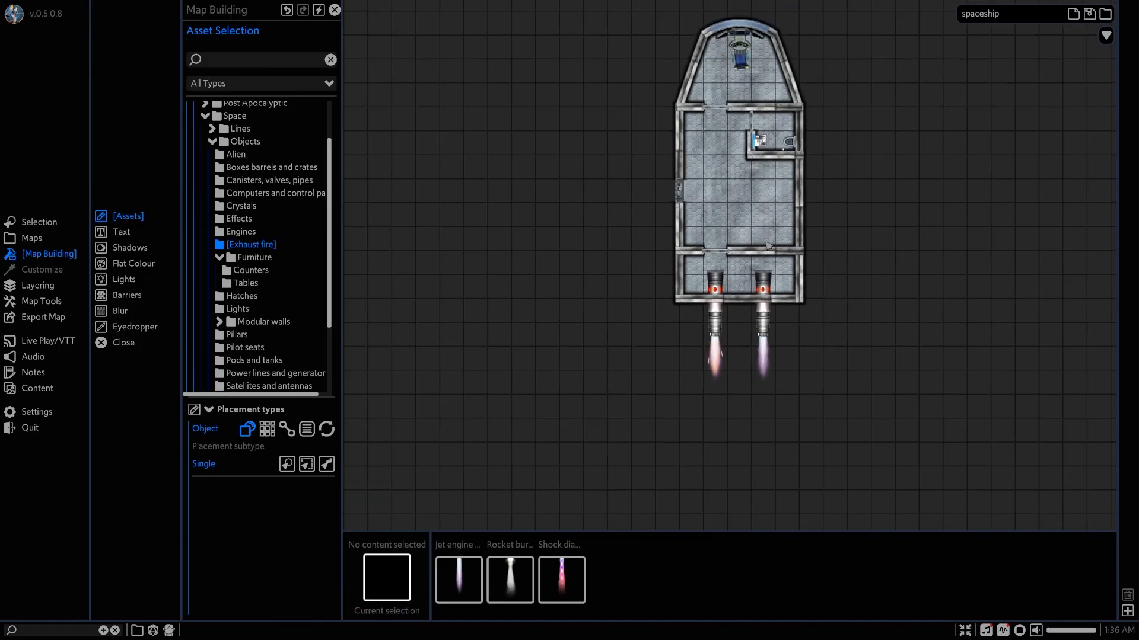
{"action": "scroll", "coordinate": [719, 356], "scroll_direction": "up", "scroll_amount": 5}
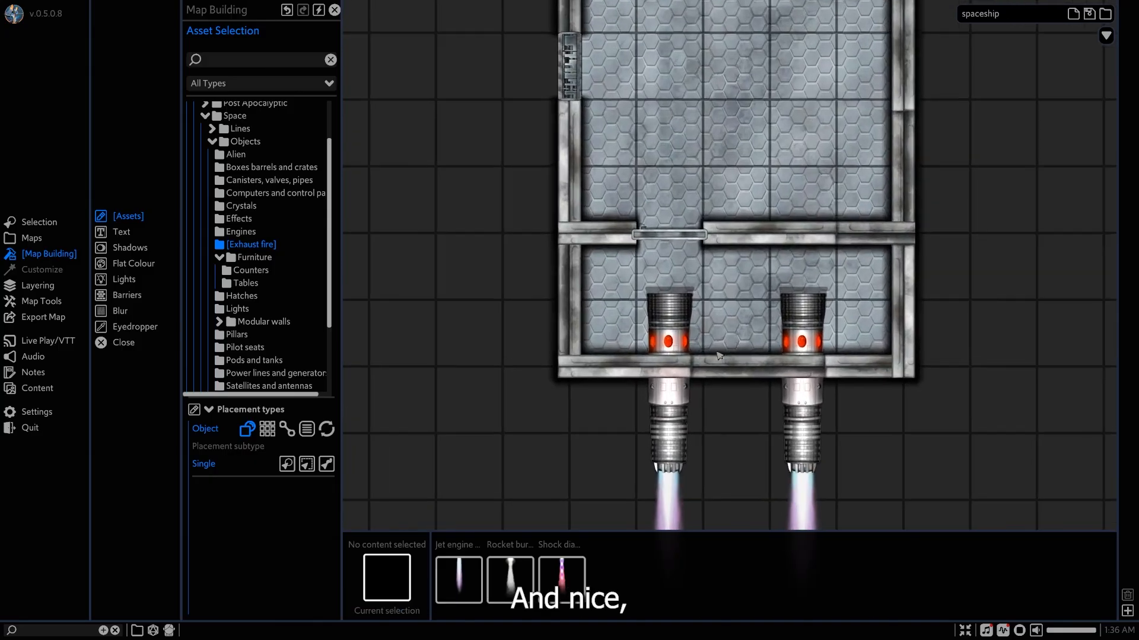
{"action": "scroll", "coordinate": [720, 355], "scroll_direction": "up", "scroll_amount": 3}
{"action": "middle_click_drag", "start_coordinate": [714, 363], "coordinate": [702, 232]}
{"action": "left_click", "coordinate": [653, 345]}
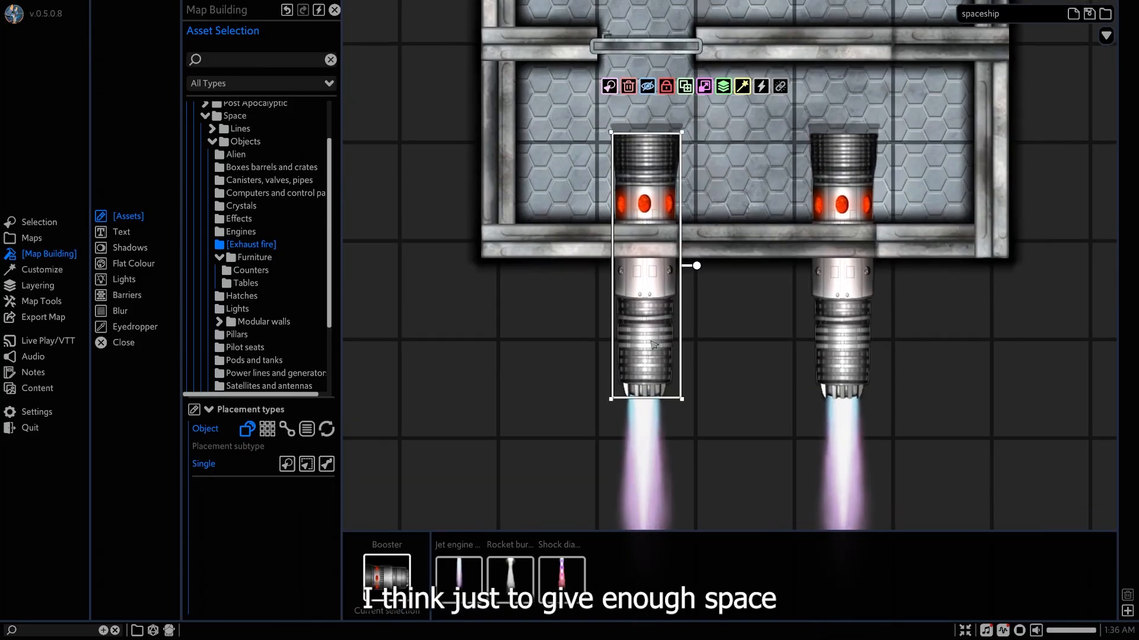
{"action": "left_click", "coordinate": [647, 442], "text": "shift"}
{"action": "left_click", "coordinate": [843, 437], "text": "shift"}
{"action": "left_click", "coordinate": [842, 207], "text": "shift"}
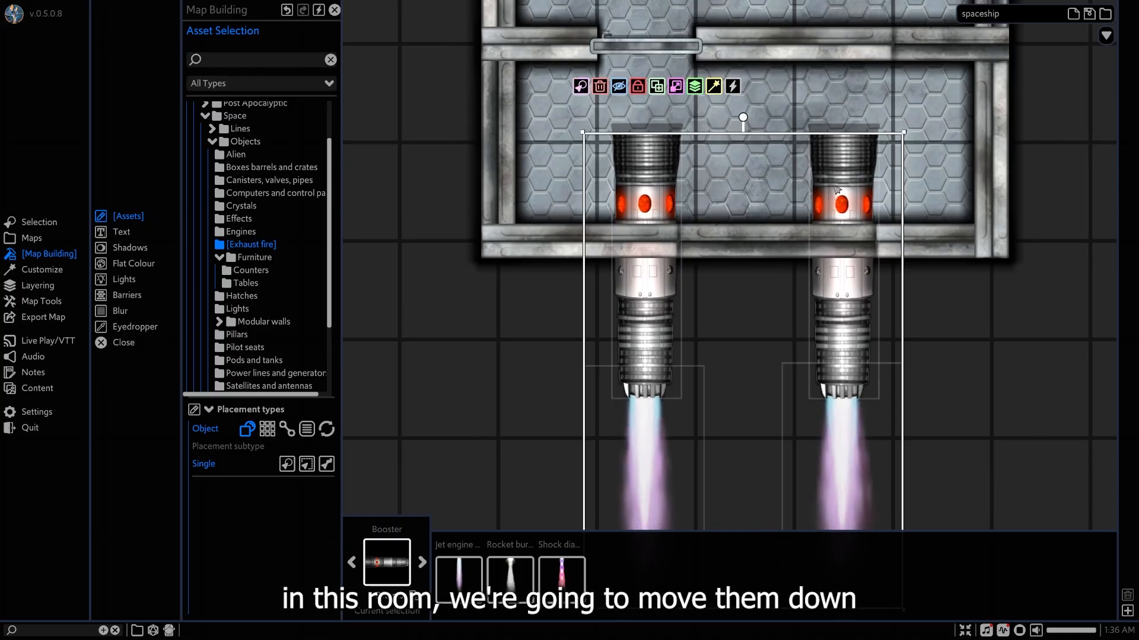
{"action": "left_click_drag", "start_coordinate": [837, 187], "coordinate": [835, 196]}
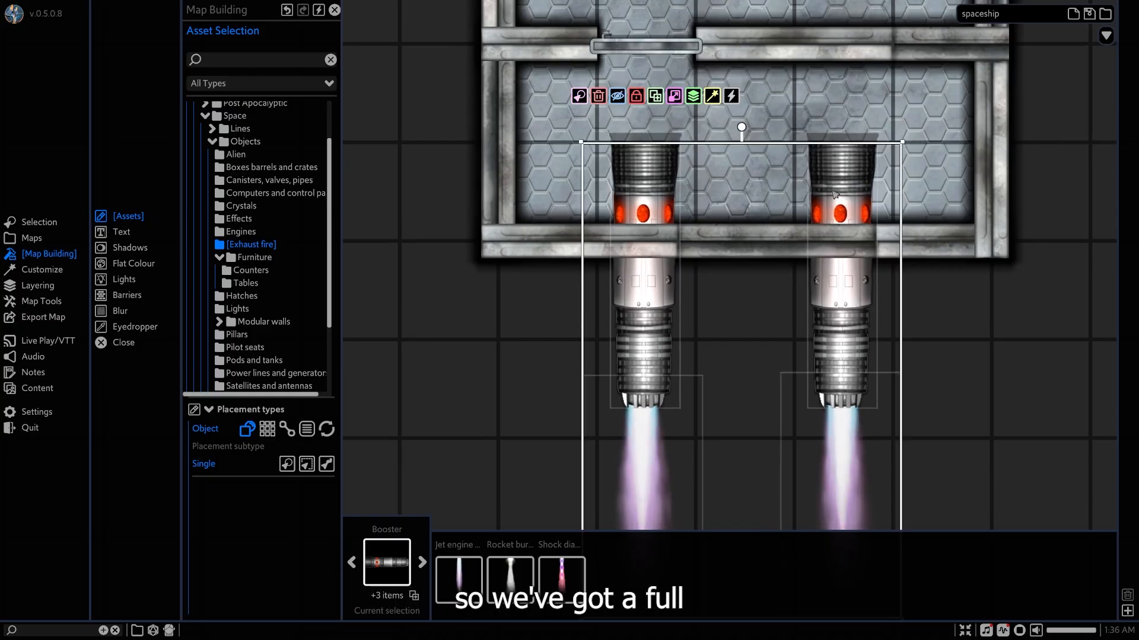
{"action": "left_click", "coordinate": [635, 96]}
{"action": "middle_click_drag", "start_coordinate": [728, 192], "coordinate": [724, 273]}
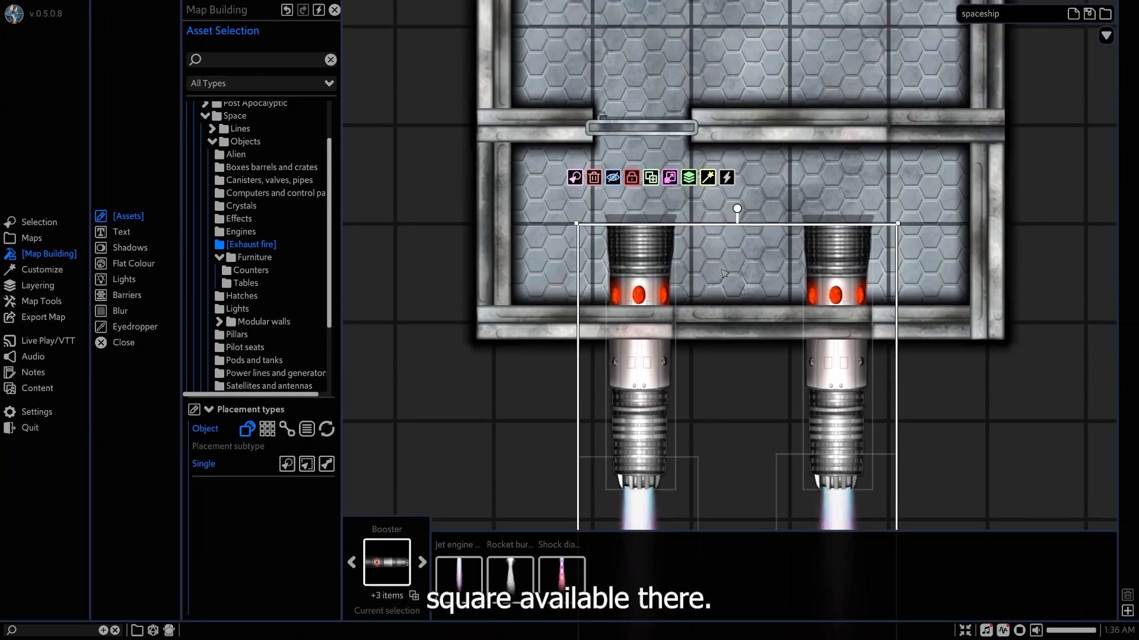
Place a Control panel medium in the engine room, rotate it a quarter turn, and set it against the side wall opposite the door side.
{"action": "left_click", "coordinate": [250, 196]}
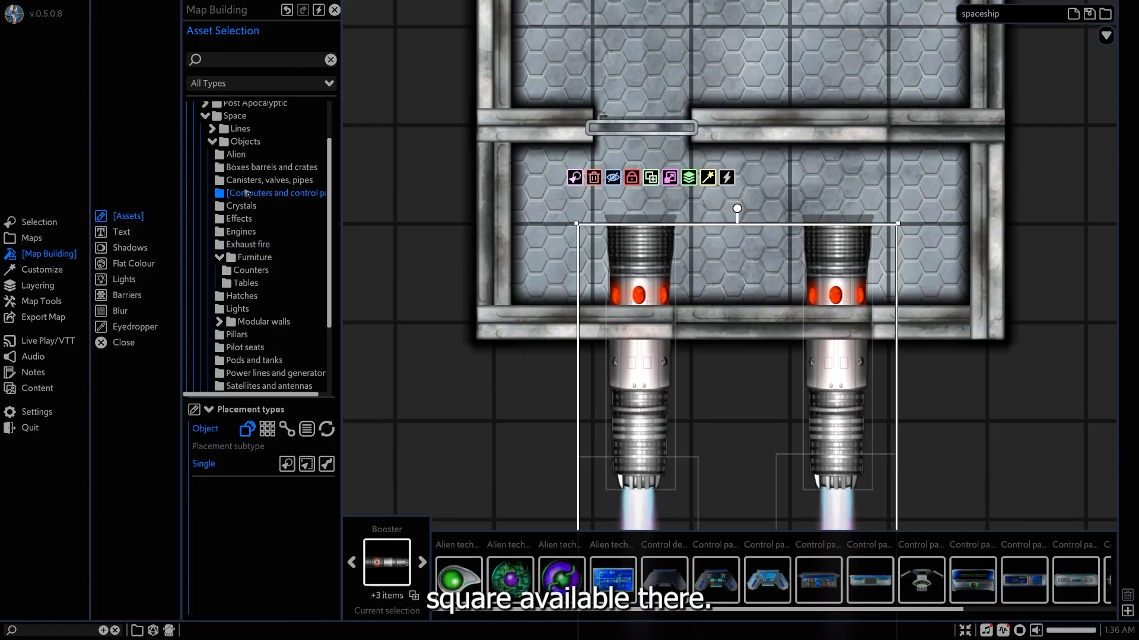
{"action": "scroll", "coordinate": [702, 570], "scroll_direction": "down", "scroll_amount": 1}
{"action": "left_click", "coordinate": [795, 578]}
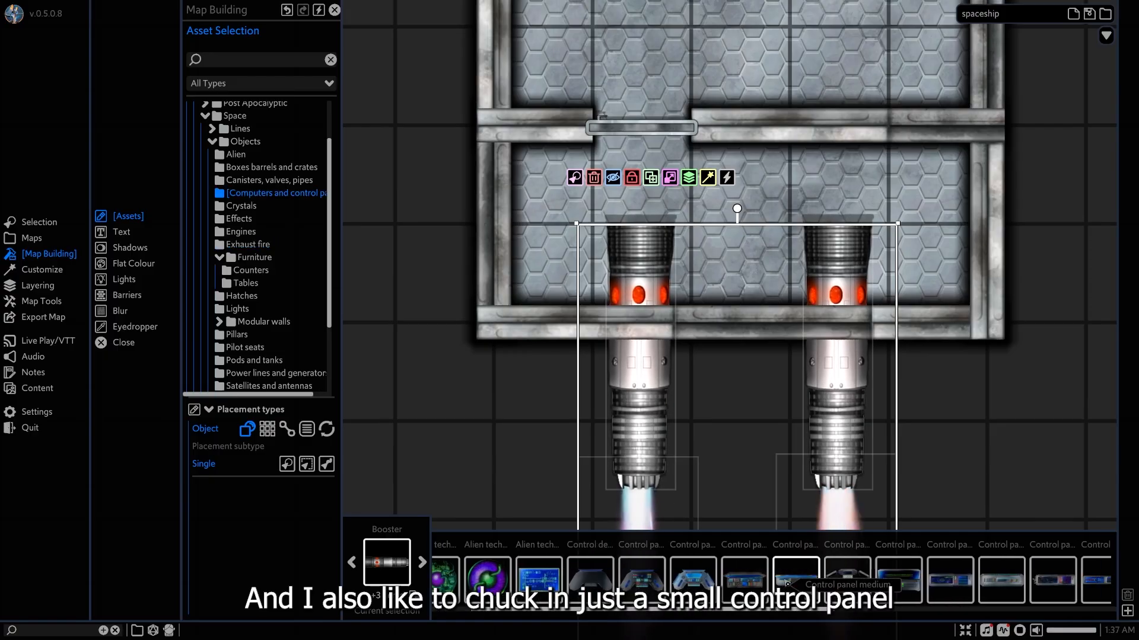
{"action": "left_click", "coordinate": [950, 183]}
{"action": "right_click", "coordinate": [969, 227]}
{"action": "left_click", "coordinate": [951, 191]}
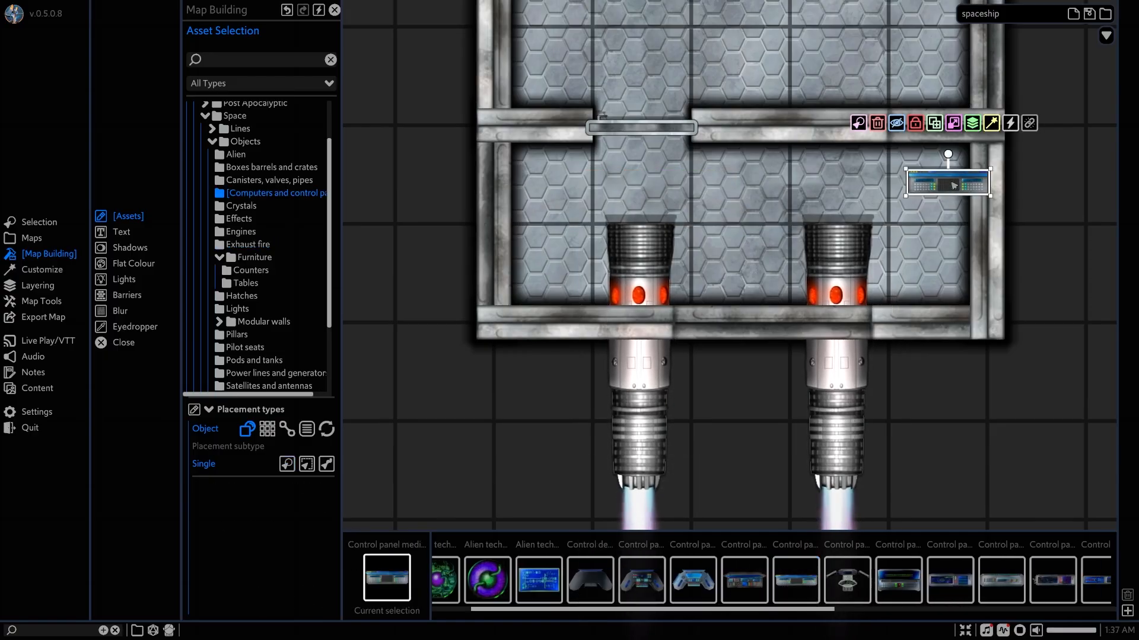
{"action": "mouse_move", "coordinate": [948, 153]}
{"action": "left_mouse_down"}
{"action": "mouse_move", "coordinate": [988, 190]}
{"action": "mouse_move", "coordinate": [967, 201]}
{"action": "mouse_move", "coordinate": [966, 185]}
{"action": "left_mouse_up"}
{"action": "middle_click_drag", "start_coordinate": [827, 240], "coordinate": [794, 284]}
{"action": "right_click", "coordinate": [1051, 264]}
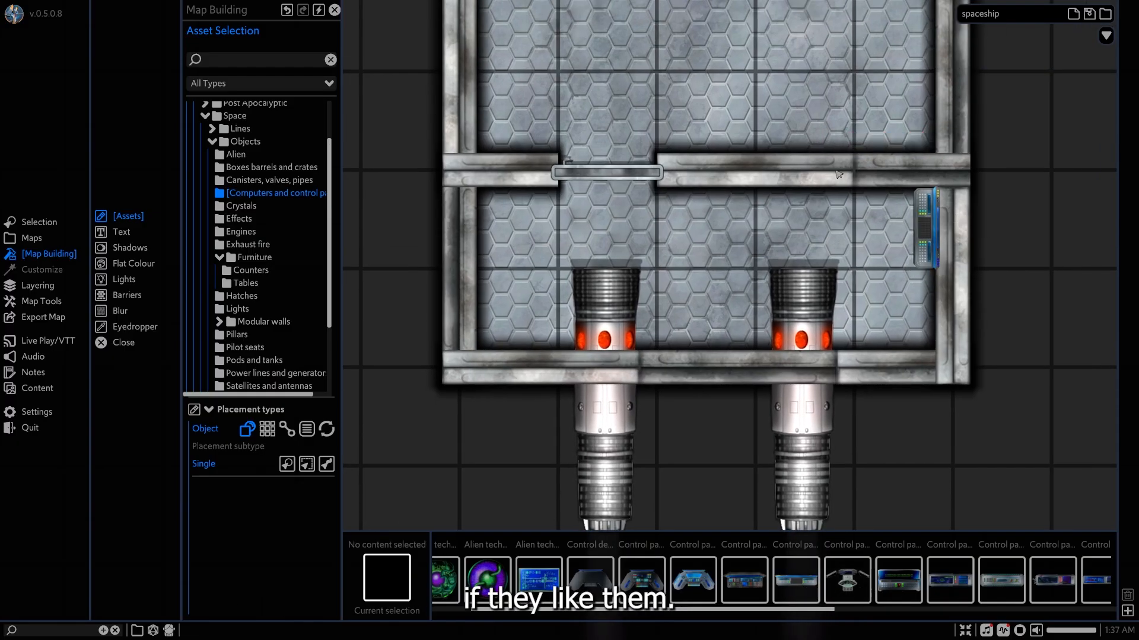
Browse the Cyberpunk seating assets for chairs to furnish the ship's middle area.
{"action": "middle_click_drag", "start_coordinate": [838, 174], "coordinate": [835, 364]}
{"action": "scroll", "coordinate": [816, 331], "scroll_direction": "down", "scroll_amount": 5}
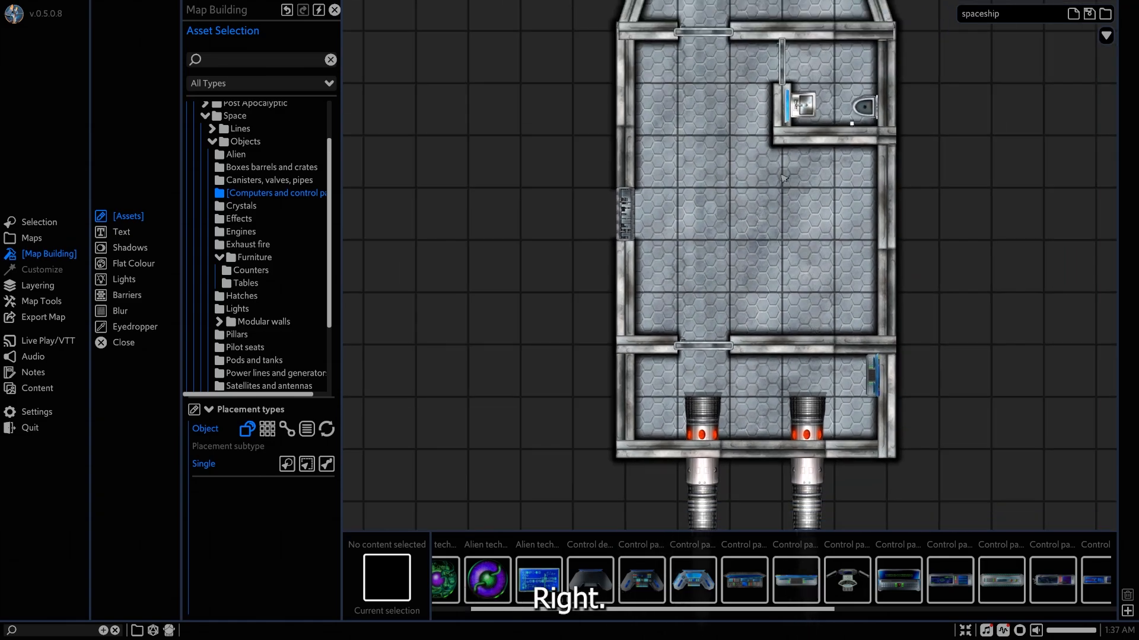
{"action": "middle_click_drag", "start_coordinate": [784, 178], "coordinate": [784, 268]}
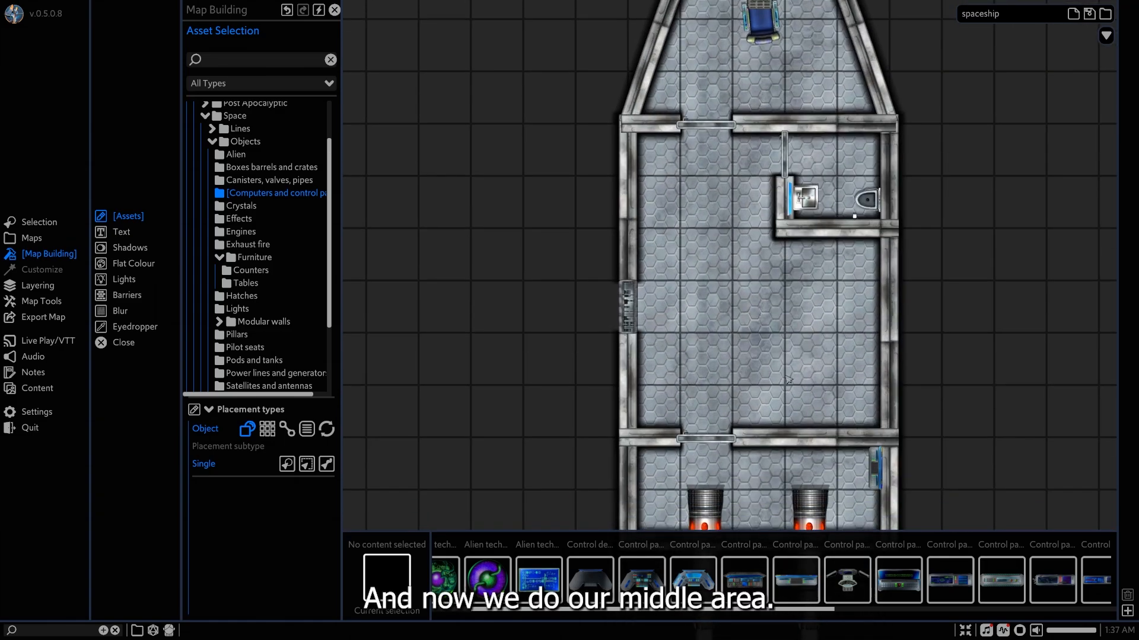
{"action": "middle_click_drag", "start_coordinate": [819, 382], "coordinate": [795, 358]}
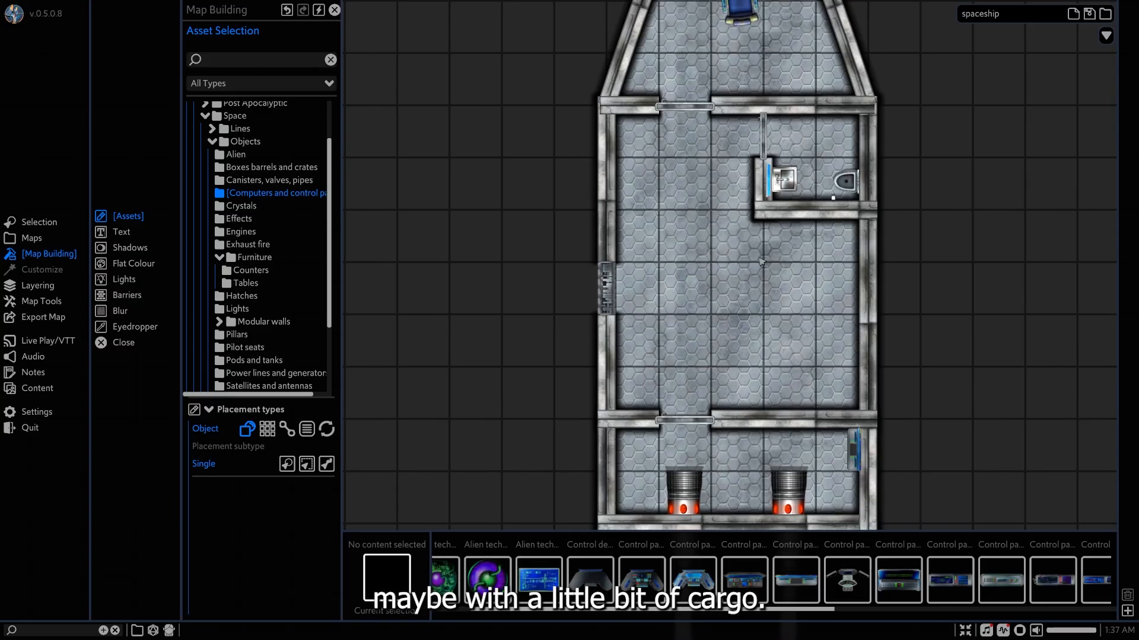
{"action": "scroll", "coordinate": [244, 217], "scroll_direction": "up", "scroll_amount": 3}
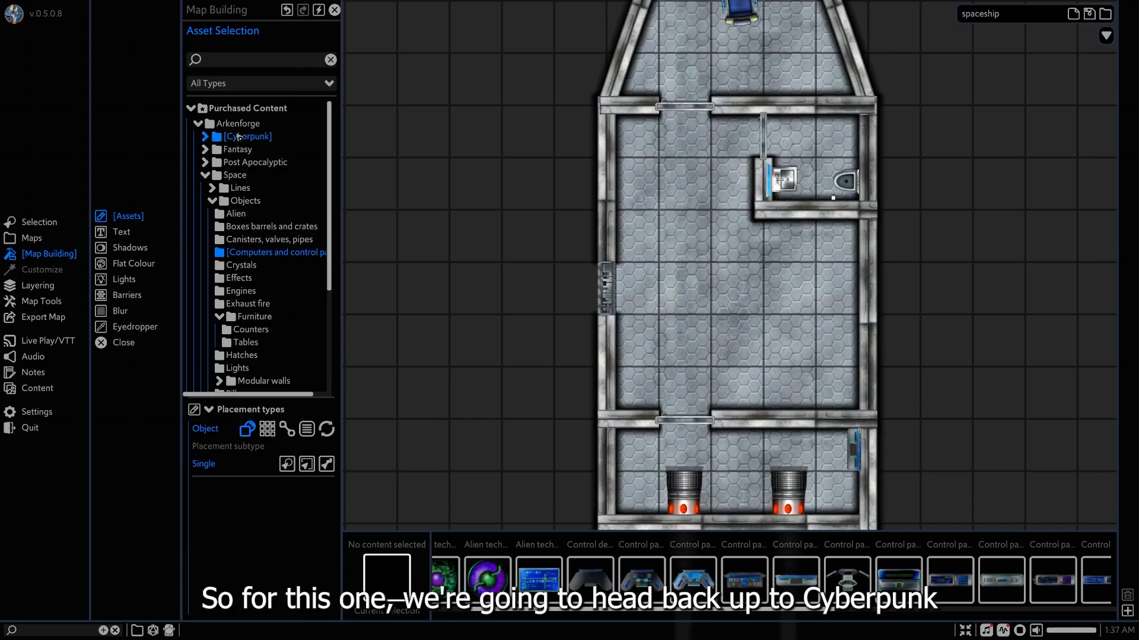
{"action": "left_click", "coordinate": [239, 137]}
{"action": "scroll", "coordinate": [249, 196], "scroll_direction": "down", "scroll_amount": 4}
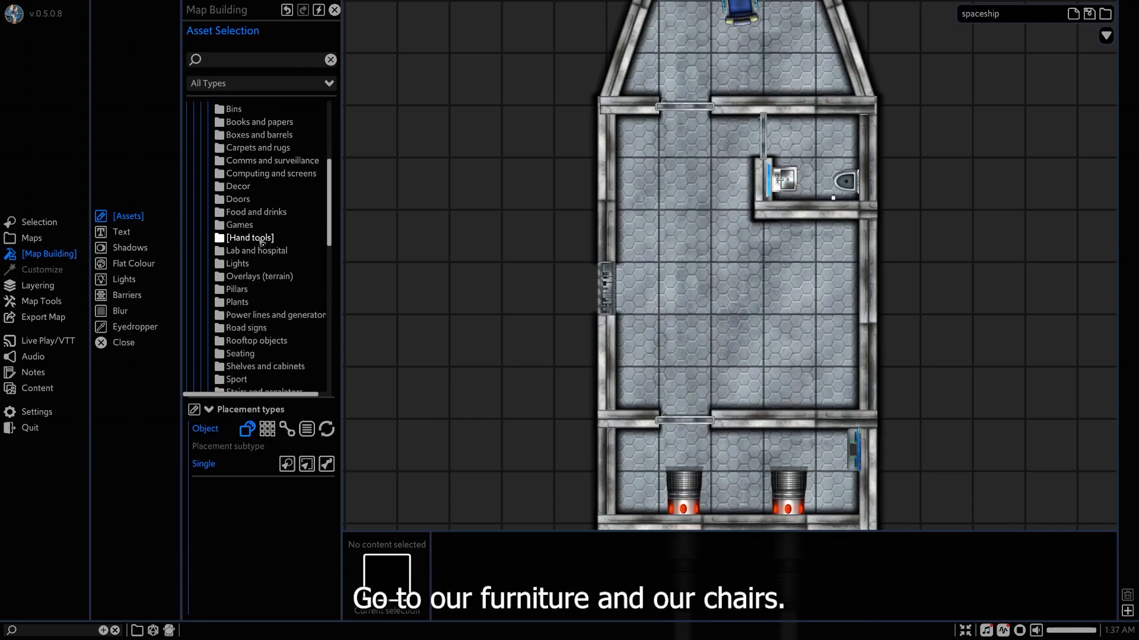
{"action": "scroll", "coordinate": [261, 243], "scroll_direction": "up", "scroll_amount": 1}
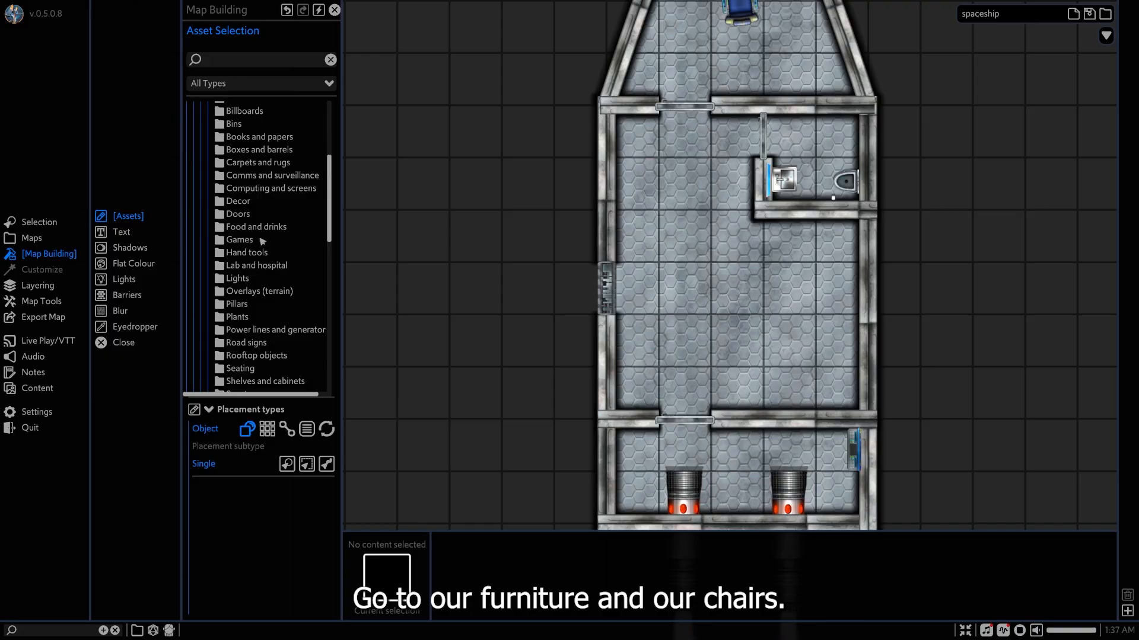
{"action": "scroll", "coordinate": [262, 241], "scroll_direction": "down", "scroll_amount": 3}
{"action": "left_click", "coordinate": [247, 280]}
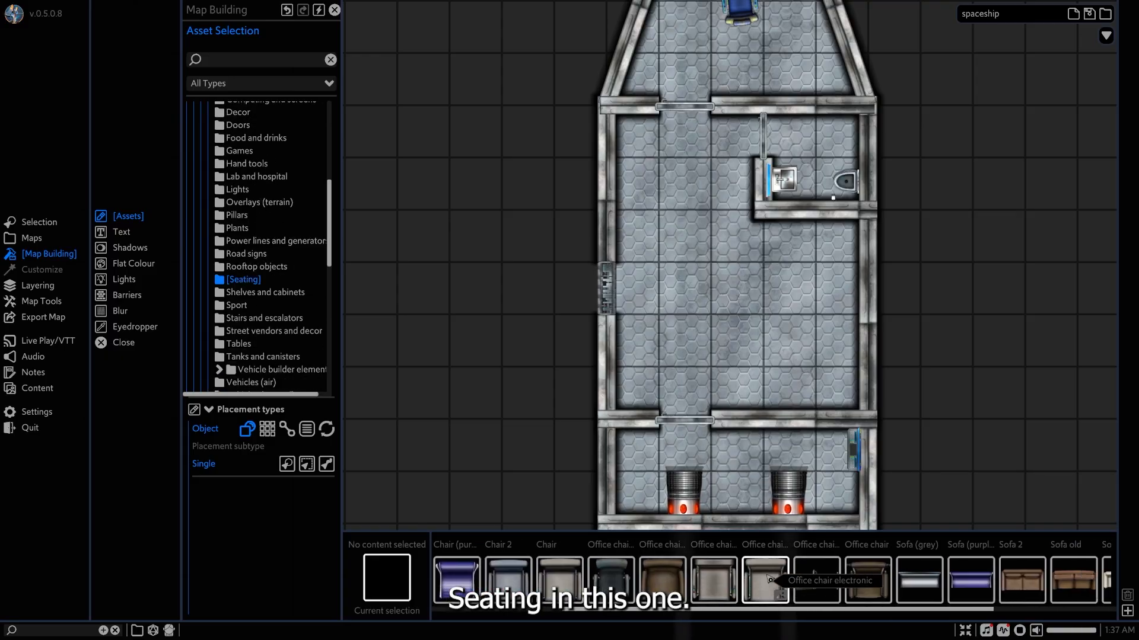
{"action": "scroll", "coordinate": [770, 578], "scroll_direction": "down", "scroll_amount": 4}
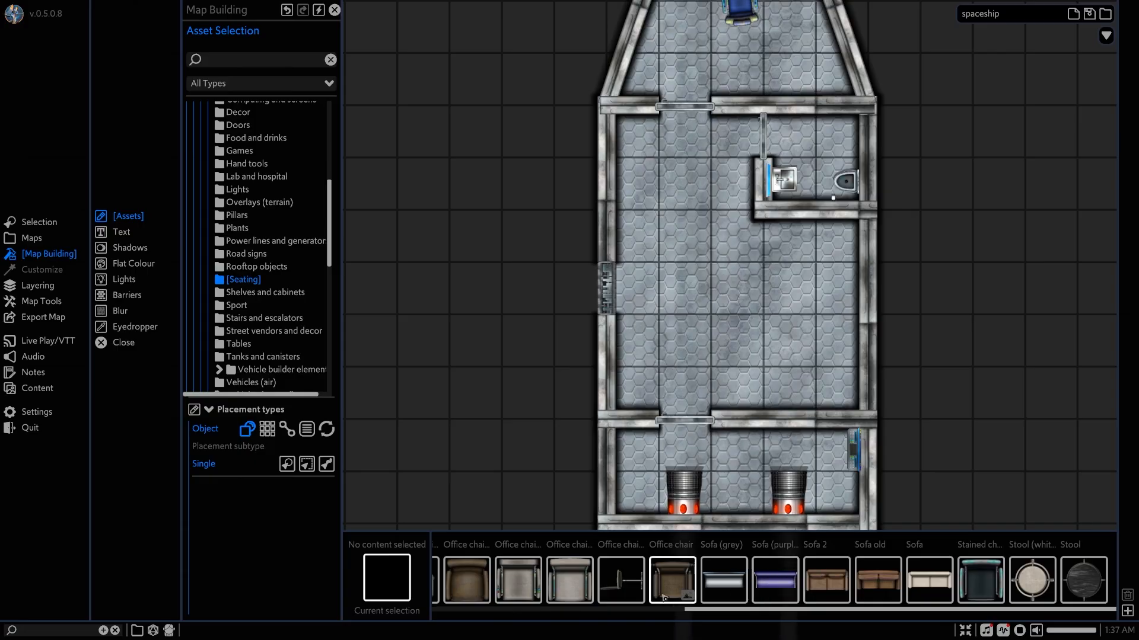
Place two Sofa (purple) assets in the middle area, one beside the bathroom wall and one near the engine room wall.
{"action": "left_click", "coordinate": [774, 580]}
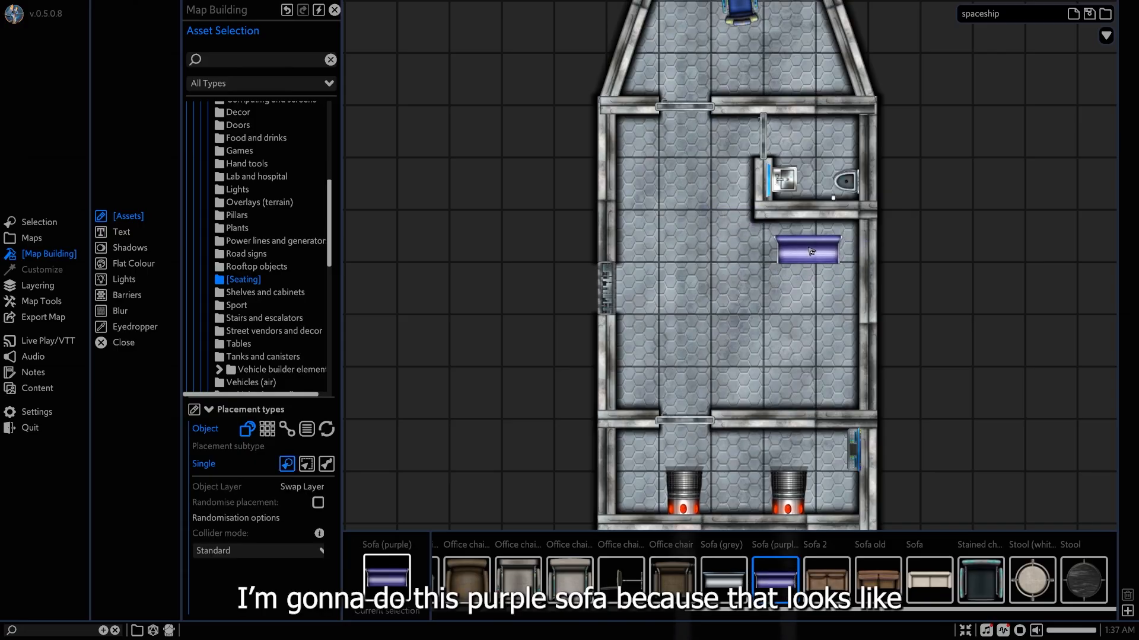
{"action": "left_click", "coordinate": [801, 233]}
{"action": "scroll", "coordinate": [808, 344], "scroll_direction": "up", "scroll_amount": 1}
{"action": "scroll", "coordinate": [810, 343], "scroll_direction": "up", "scroll_amount": 2}
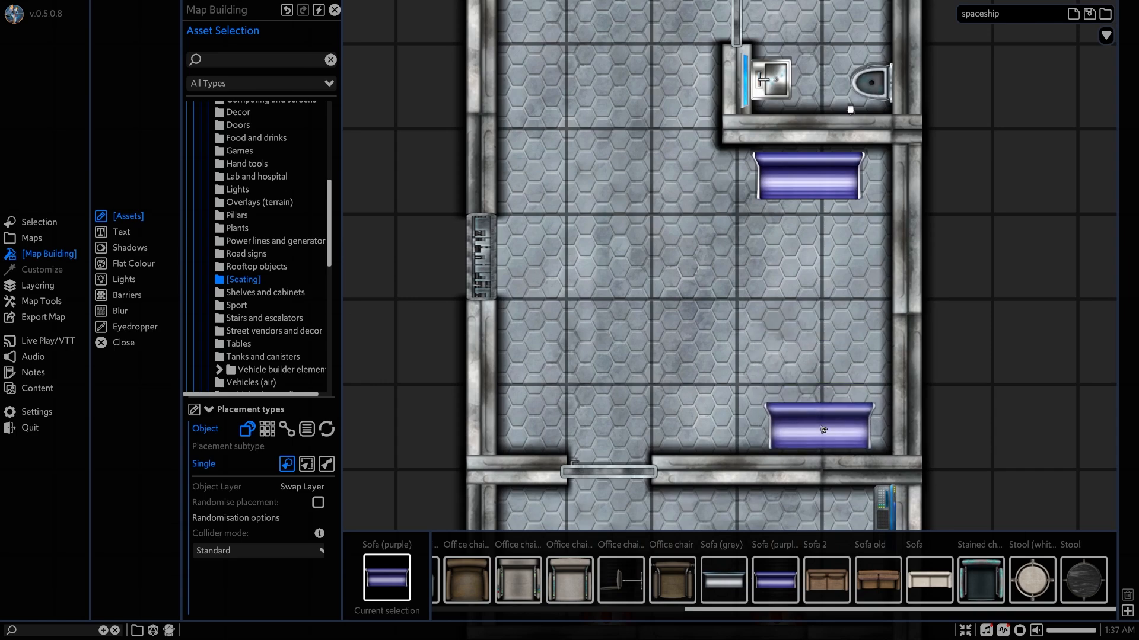
{"action": "left_click", "coordinate": [821, 424]}
Rotate both purple sofas a quarter turn and set them against the side wall on the bathroom side.
{"action": "left_click_drag", "start_coordinate": [821, 389], "coordinate": [869, 403]}
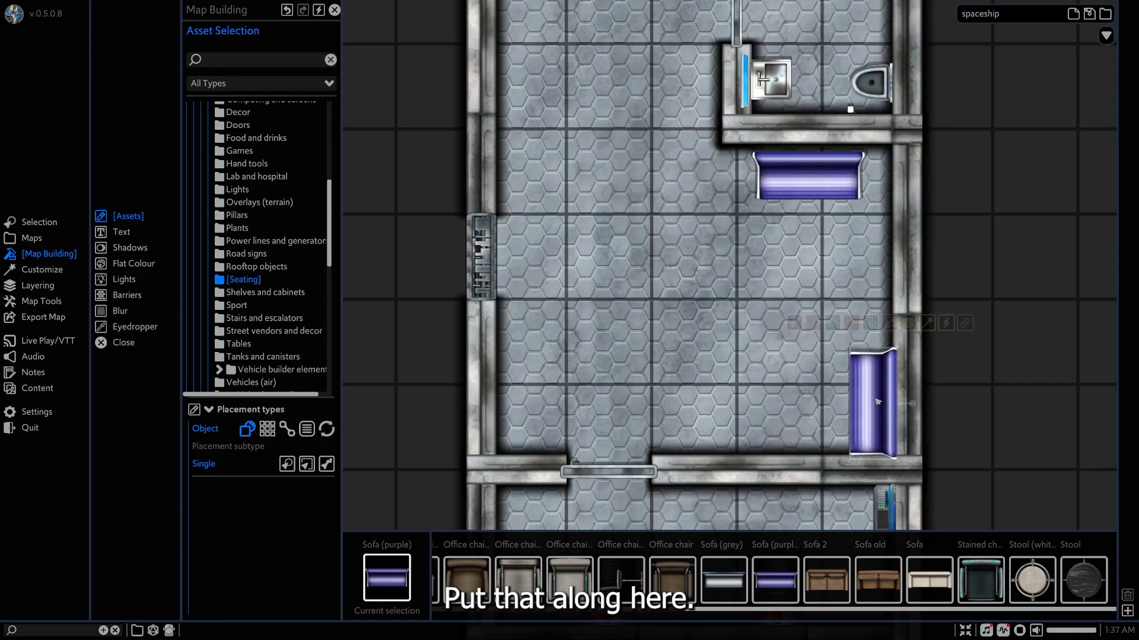
{"action": "left_click", "coordinate": [786, 175]}
{"action": "left_click_drag", "start_coordinate": [809, 137], "coordinate": [902, 162]}
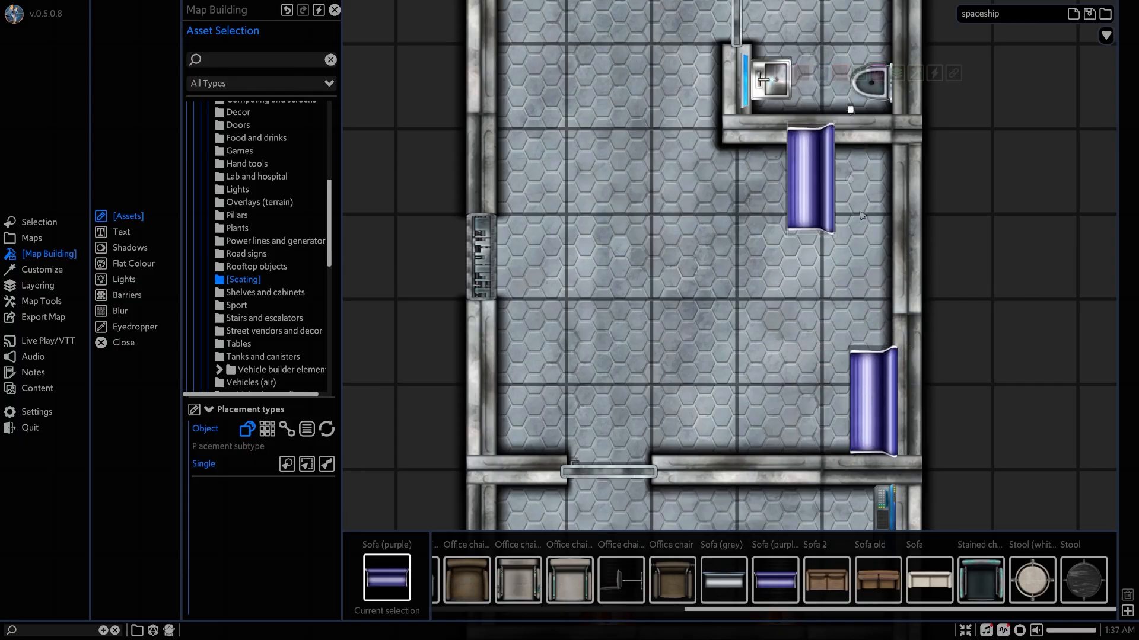
{"action": "left_click_drag", "start_coordinate": [825, 172], "coordinate": [890, 198]}
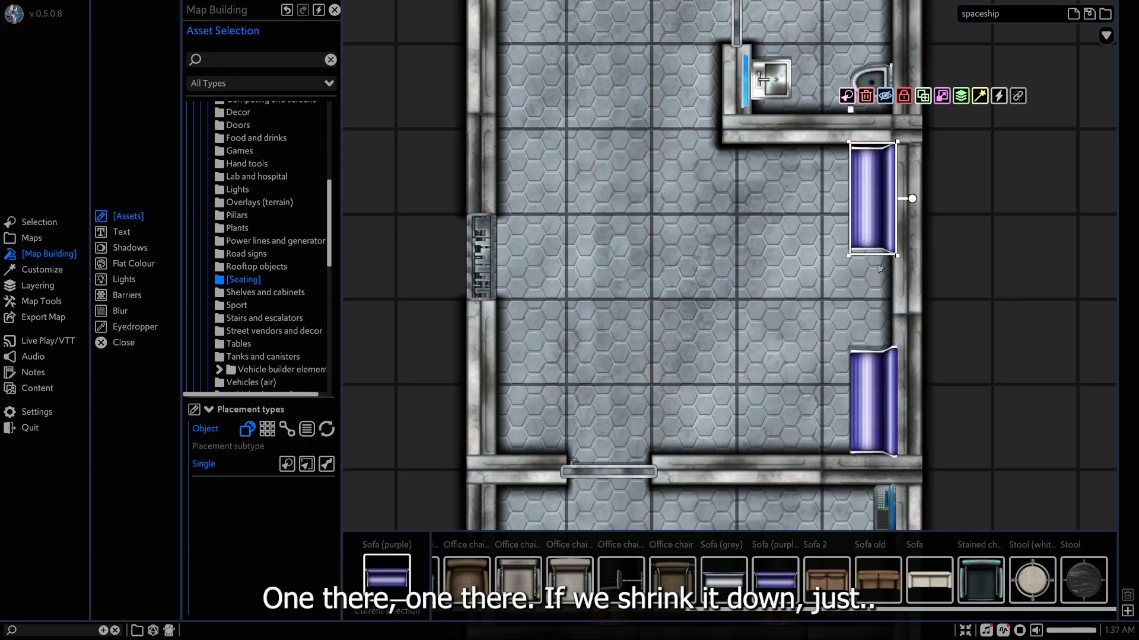
Scale the wall sofa nearest the bathroom down slightly and delete the other sofas along that side wall.
{"action": "left_click_drag", "start_coordinate": [897, 256], "coordinate": [875, 347]}
{"action": "key", "text": "ctrl+z"}
{"action": "left_click", "coordinate": [875, 378]}
{"action": "key", "text": "Delete"}
{"action": "left_click", "coordinate": [877, 272]}
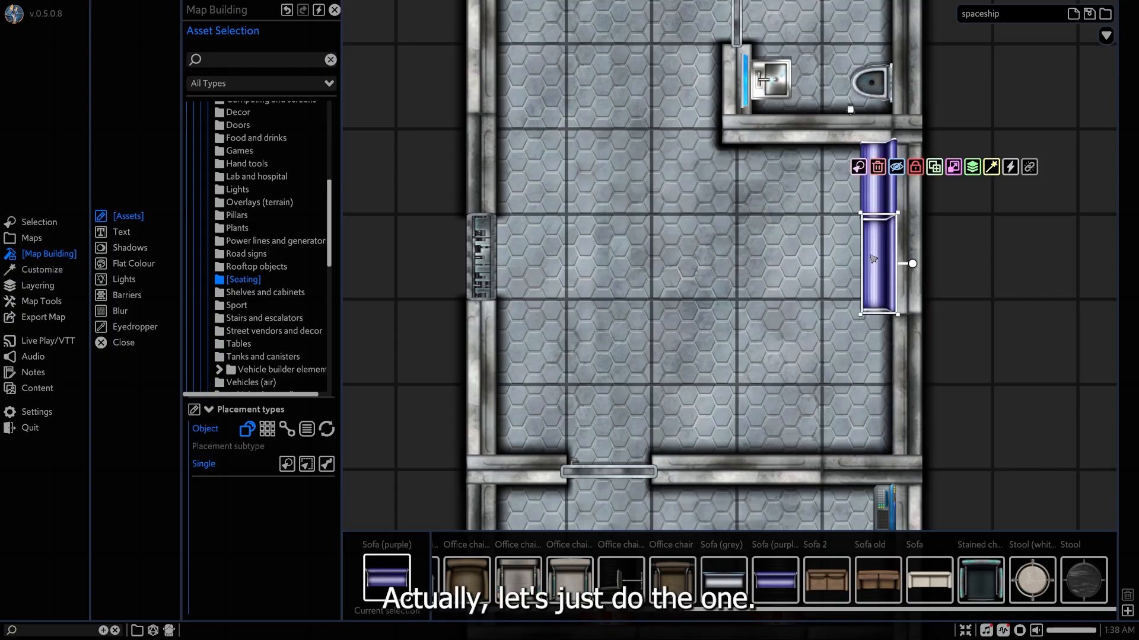
{"action": "key", "text": "Delete"}
Stretch the remaining sofa to about two grid squares long and line up a copy end to end along the side wall.
{"action": "left_click", "coordinate": [878, 212]}
{"action": "left_click_drag", "start_coordinate": [879, 222], "coordinate": [879, 437]}
{"action": "left_click_drag", "start_coordinate": [876, 463], "coordinate": [877, 486]}
{"action": "left_click_drag", "start_coordinate": [880, 369], "coordinate": [880, 357]}
{"action": "left_click_drag", "start_coordinate": [873, 473], "coordinate": [873, 304]}
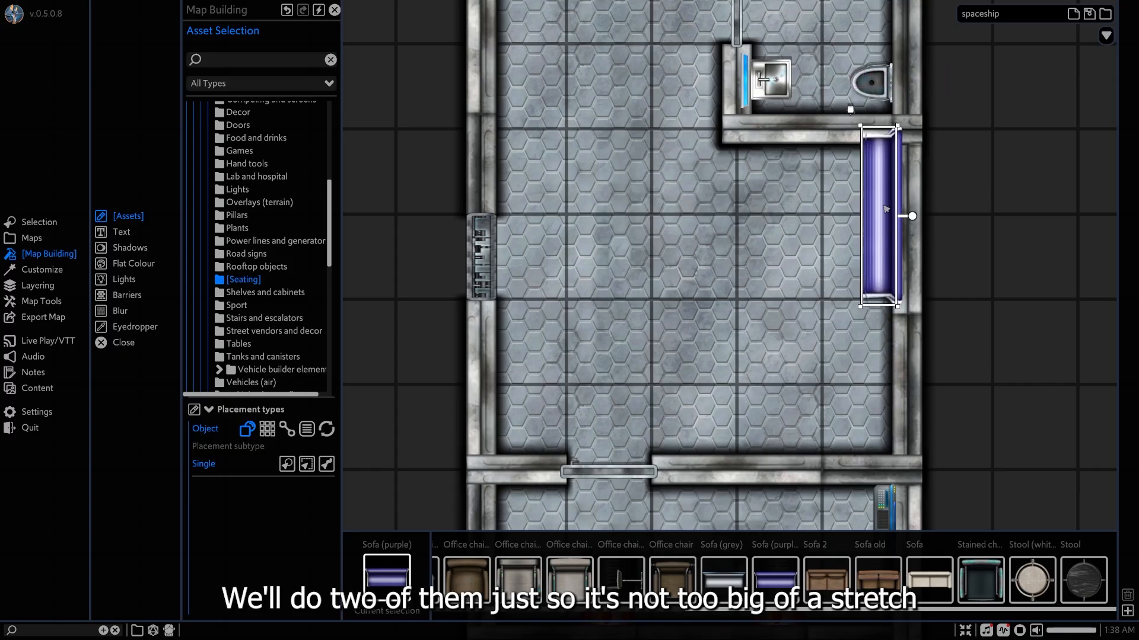
{"action": "left_click_drag", "start_coordinate": [883, 205], "coordinate": [880, 367]}
{"action": "left_click", "coordinate": [878, 305], "text": "shift"}
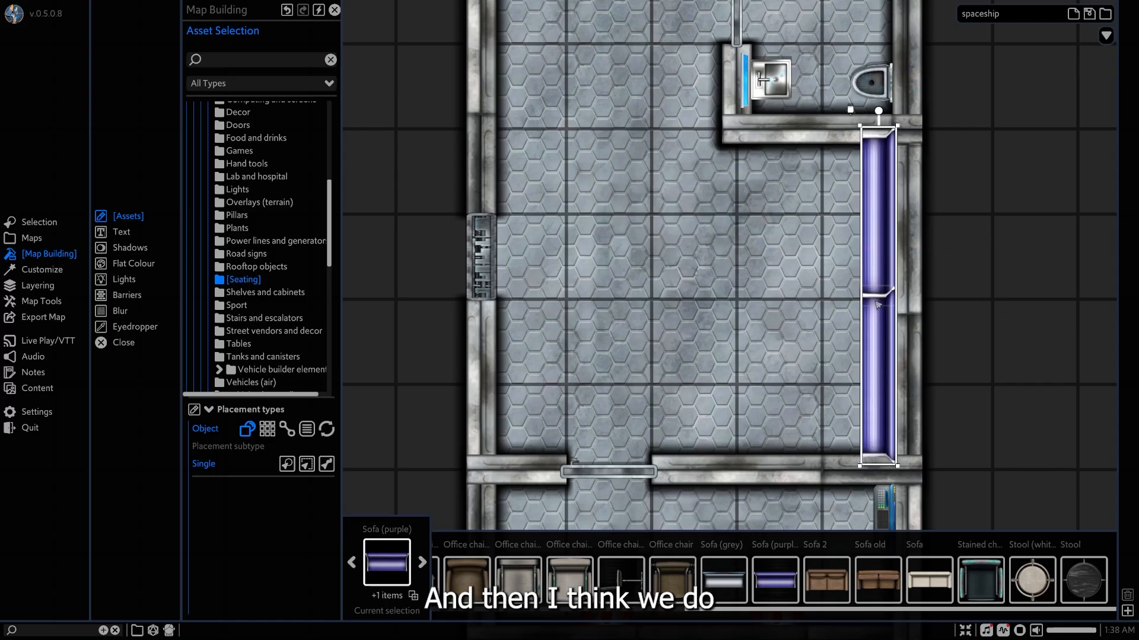
Duplicate one wall sofa, rotate the copy a half turn, and place it facing the wall sofas across two grid squares of floor.
{"action": "left_click", "coordinate": [868, 259]}
{"action": "key", "text": "ctrl+d"}
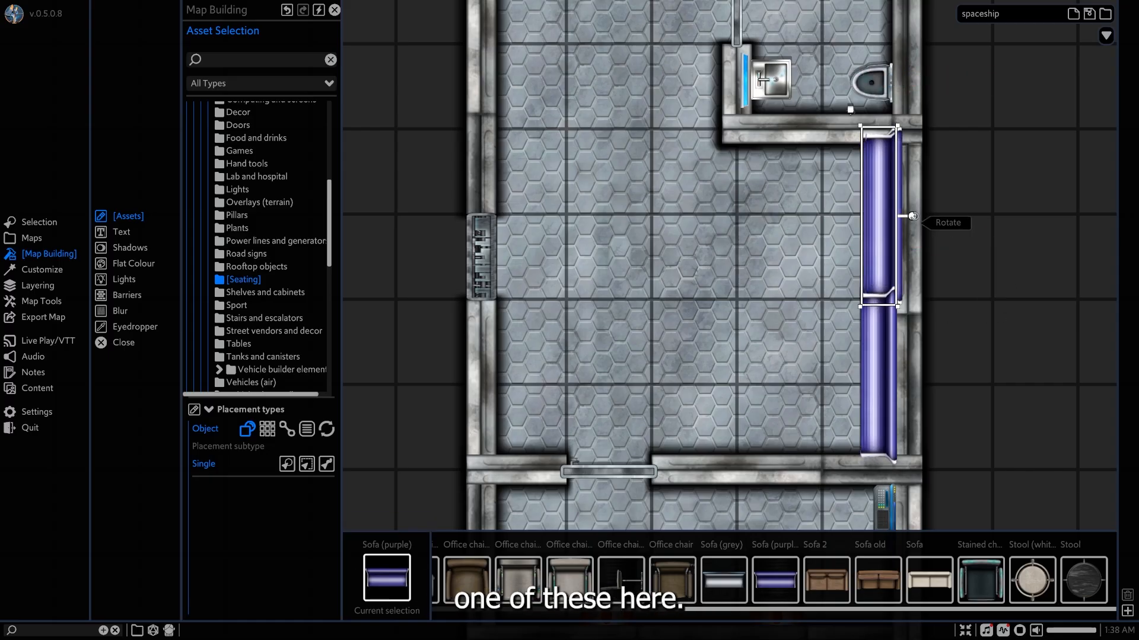
{"action": "left_click_drag", "start_coordinate": [913, 216], "coordinate": [749, 287]}
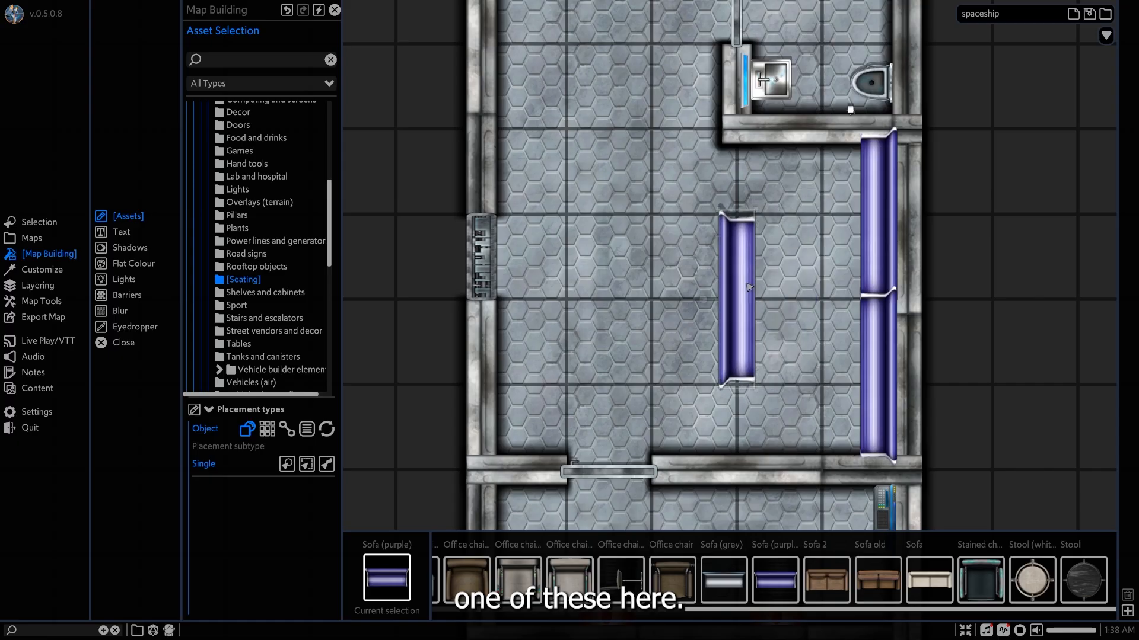
Place two more purple sofa copies against the opposite side wall, one on either side of the outer door.
{"action": "middle_click_drag", "start_coordinate": [770, 276], "coordinate": [900, 344]}
{"action": "left_click_drag", "start_coordinate": [860, 337], "coordinate": [657, 155]}
{"action": "left_click_drag", "start_coordinate": [651, 227], "coordinate": [635, 474]}
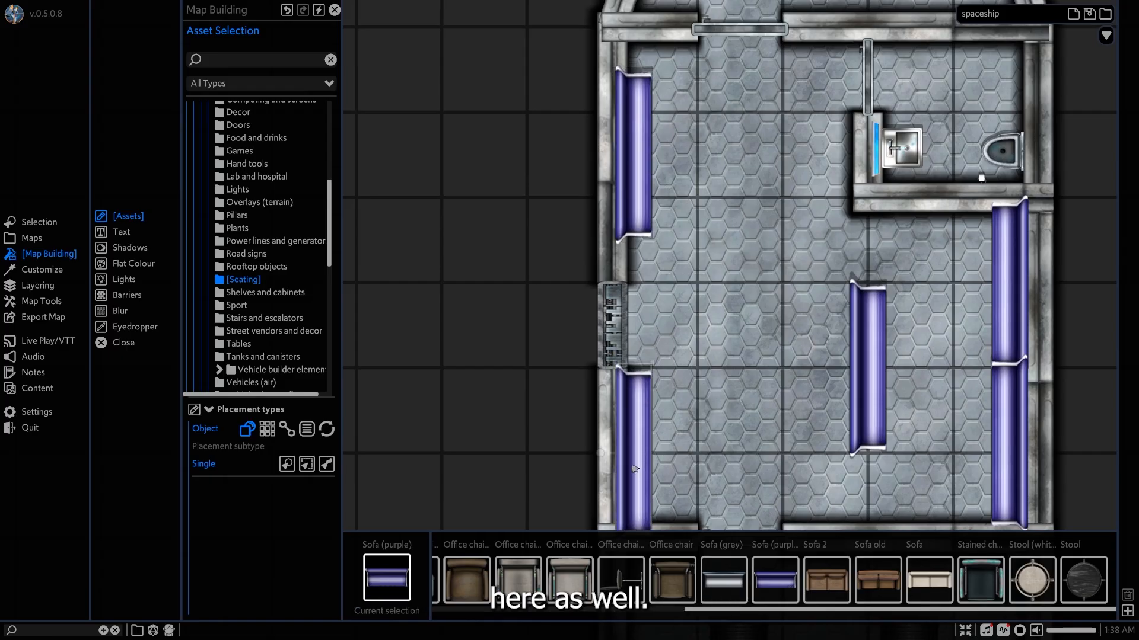
Shrink the sofa on the engine room side of the outer door to fit between the door and the engine room wall.
{"action": "middle_click_drag", "start_coordinate": [685, 456], "coordinate": [798, 308]}
{"action": "left_click_drag", "start_coordinate": [726, 216], "coordinate": [736, 257]}
{"action": "mouse_move", "coordinate": [749, 299]}
{"action": "left_mouse_down"}
{"action": "mouse_move", "coordinate": [768, 275]}
{"action": "mouse_move", "coordinate": [750, 273]}
{"action": "mouse_move", "coordinate": [768, 290]}
{"action": "left_mouse_up"}
{"action": "middle_click_drag", "start_coordinate": [908, 203], "coordinate": [776, 273]}
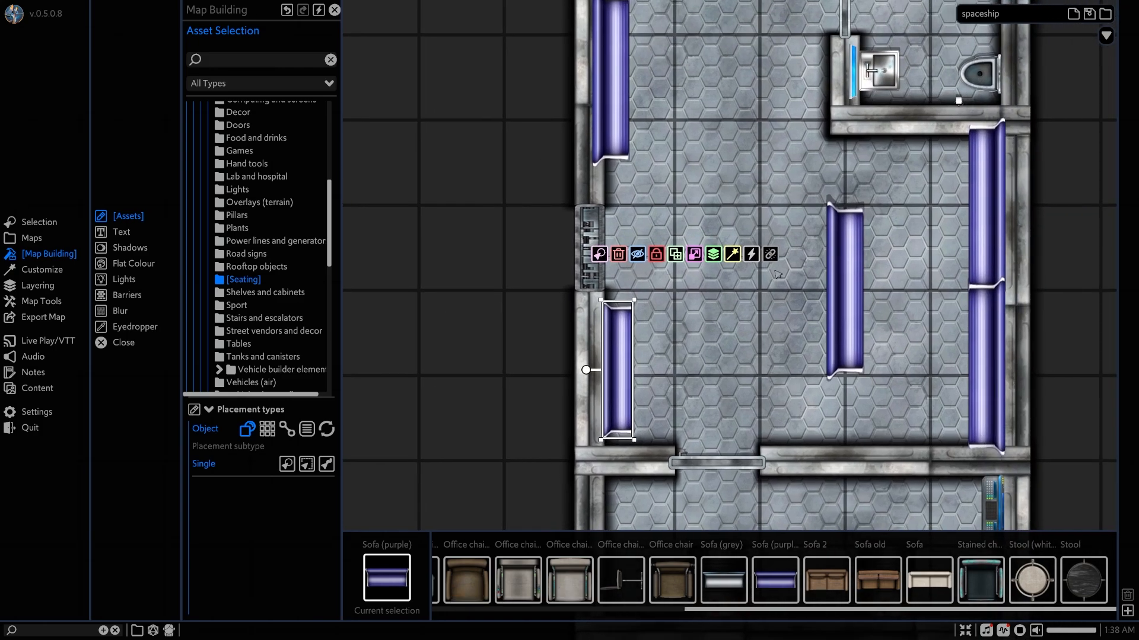
{"action": "middle_click_drag", "start_coordinate": [826, 164], "coordinate": [805, 292]}
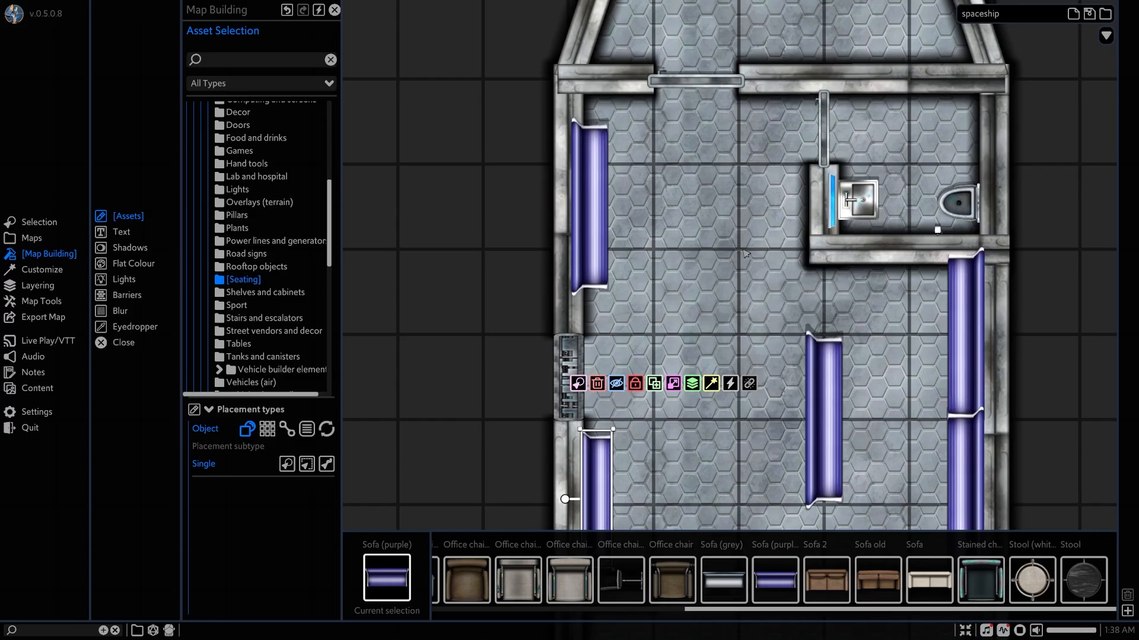
{"action": "middle_click_drag", "start_coordinate": [746, 254], "coordinate": [751, 169]}
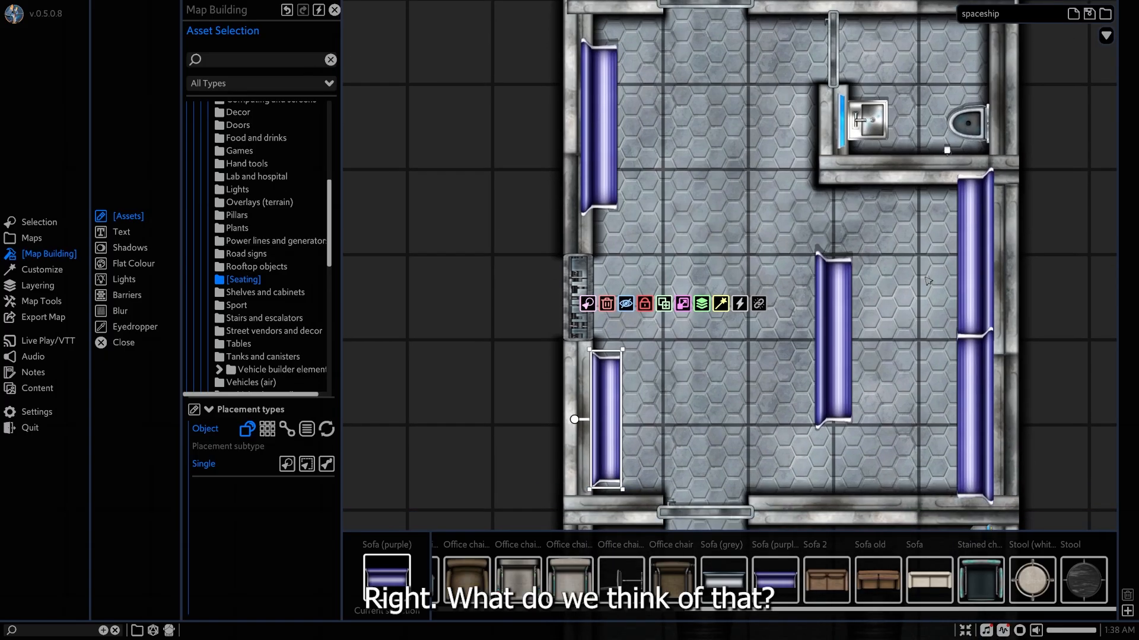
{"action": "middle_click_drag", "start_coordinate": [879, 344], "coordinate": [828, 327]}
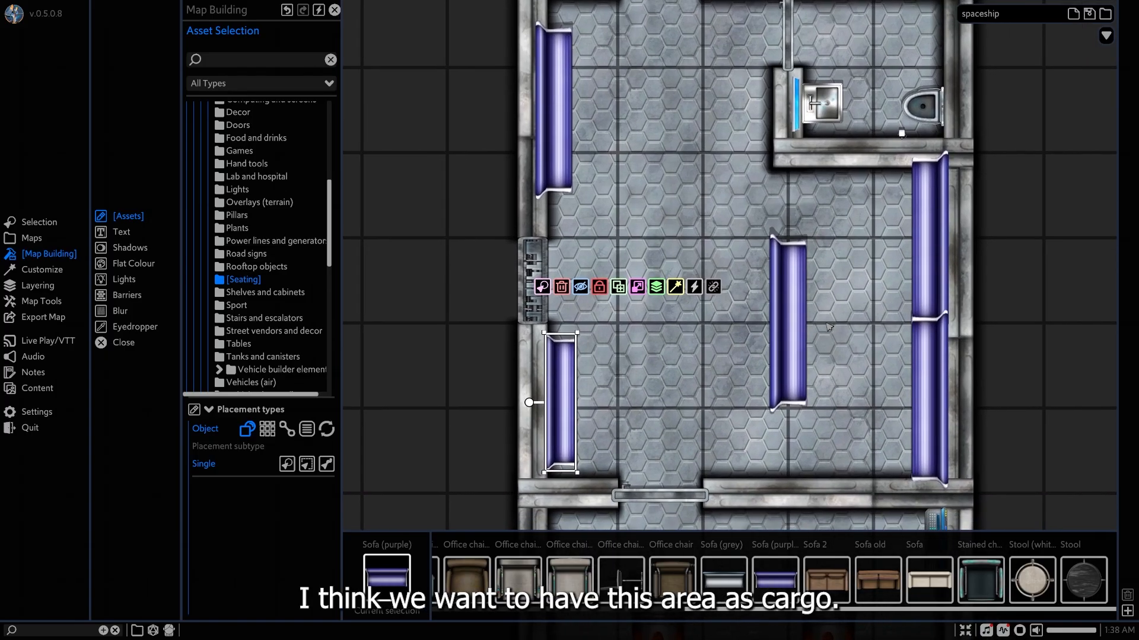
Move the inner sofa and one wall sofa to the room's centre, a grid square apart, and delete the remaining bathroom-side wall sofa.
{"action": "left_click", "coordinate": [795, 347]}
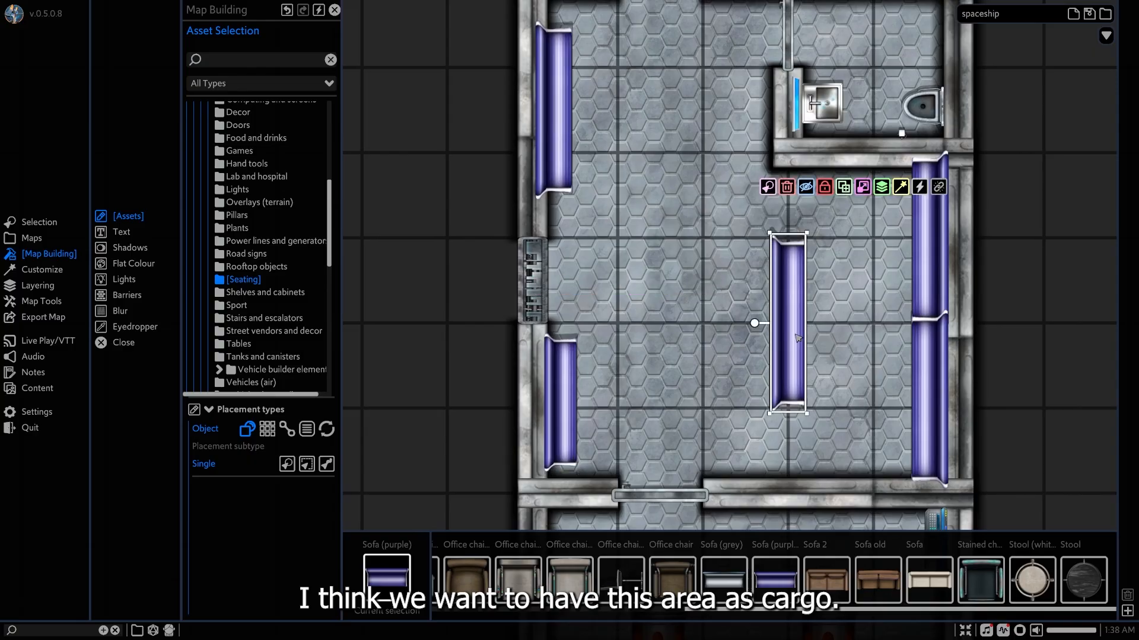
{"action": "left_click_drag", "start_coordinate": [784, 318], "coordinate": [710, 274]}
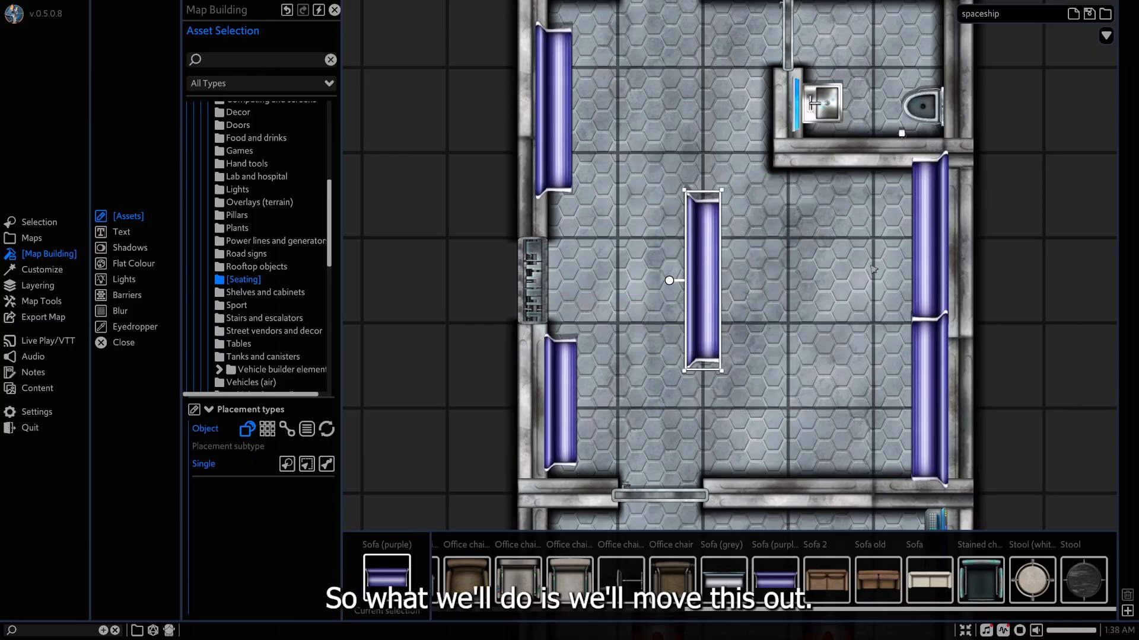
{"action": "left_click_drag", "start_coordinate": [924, 266], "coordinate": [782, 300]}
{"action": "left_click", "coordinate": [929, 392]}
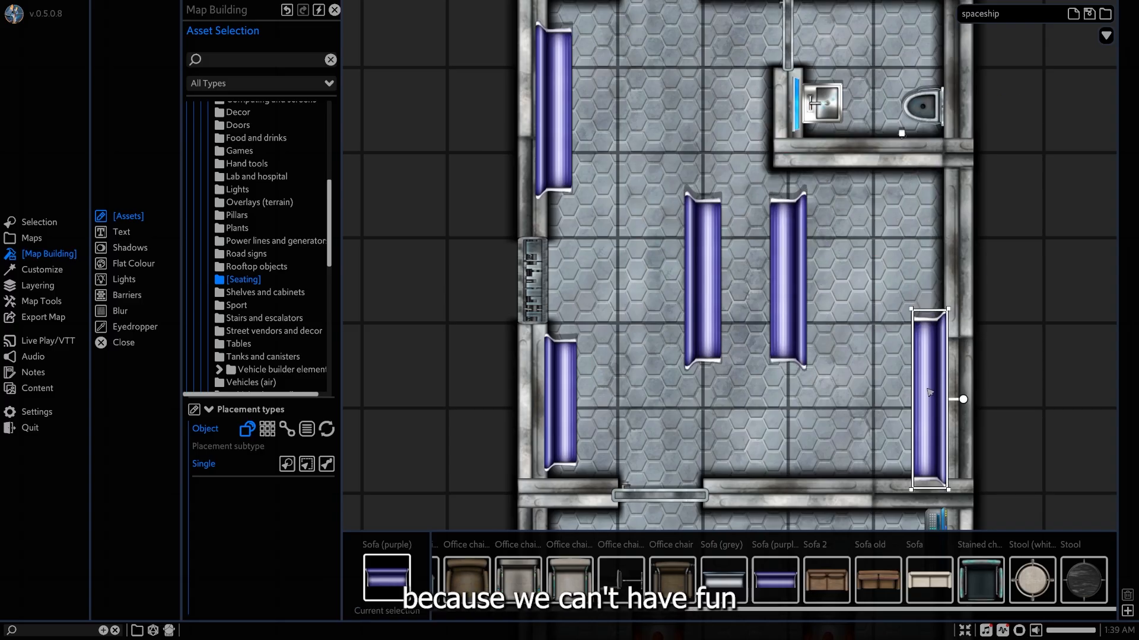
{"action": "left_click_drag", "start_coordinate": [929, 392], "coordinate": [830, 380]}
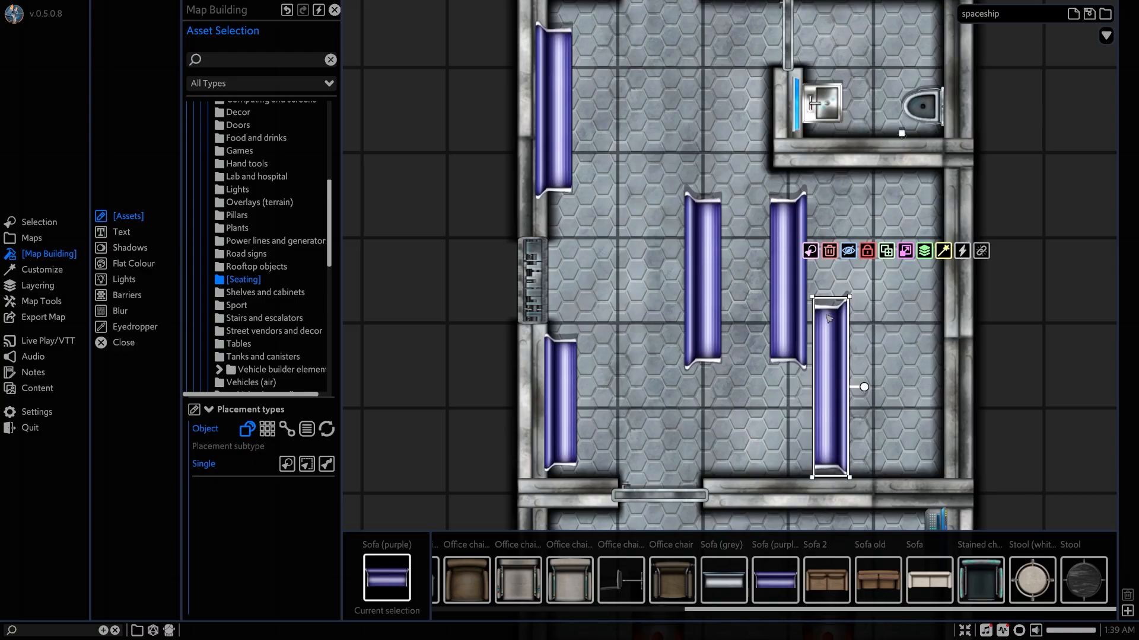
{"action": "key", "text": "Delete"}
Stretch both centre sofas toward the engine room to about two and a half grid squares long.
{"action": "left_click", "coordinate": [796, 316]}
{"action": "left_click_drag", "start_coordinate": [788, 371], "coordinate": [787, 421]}
{"action": "left_click_drag", "start_coordinate": [707, 359], "coordinate": [703, 419]}
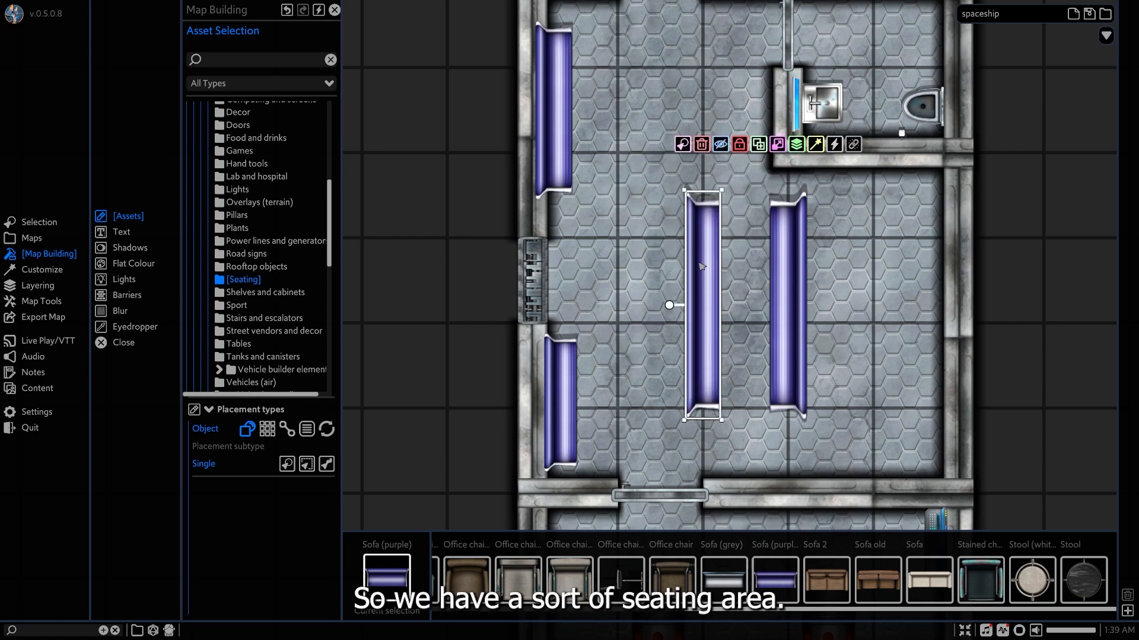
Delete the centre sofa nearer the outer door and move the other centre sofa into its place.
{"action": "key", "text": "Delete"}
{"action": "left_click", "coordinate": [781, 279]}
{"action": "left_click_drag", "start_coordinate": [779, 282], "coordinate": [694, 278]}
{"action": "mouse_move", "coordinate": [797, 239]}
{"action": "middle_mouse_down"}
{"action": "mouse_move", "coordinate": [794, 339]}
{"action": "mouse_move", "coordinate": [793, 251]}
{"action": "middle_mouse_up"}
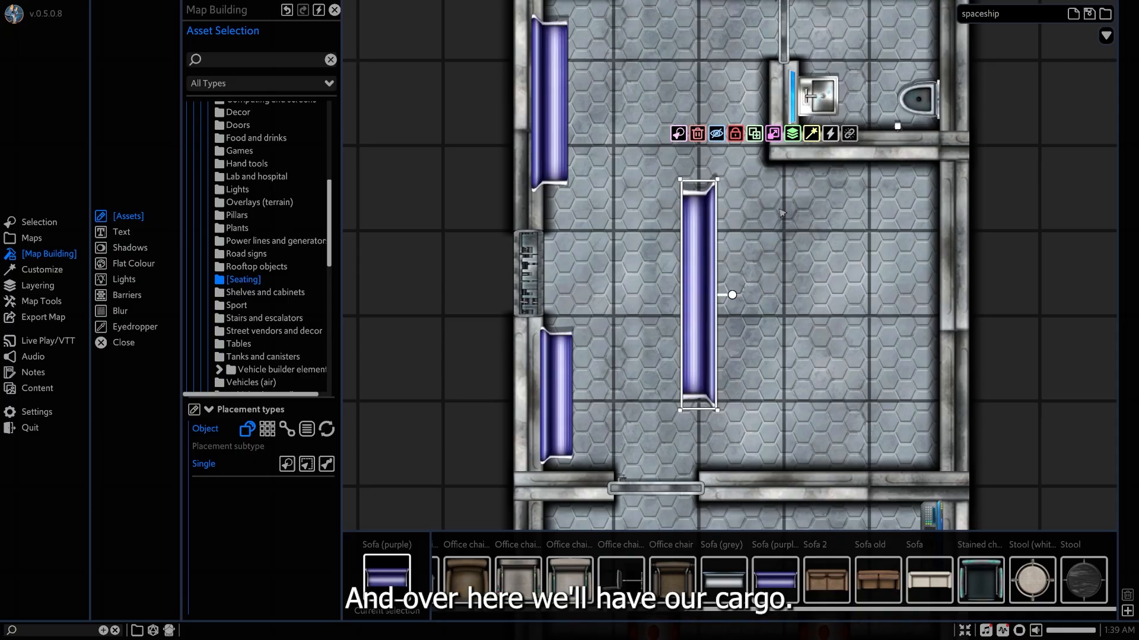
Draw a straight Road line warning from the bathroom's corner to the engine room wall to mark off the cargo area.
{"action": "scroll", "coordinate": [255, 302], "scroll_direction": "up", "scroll_amount": 3}
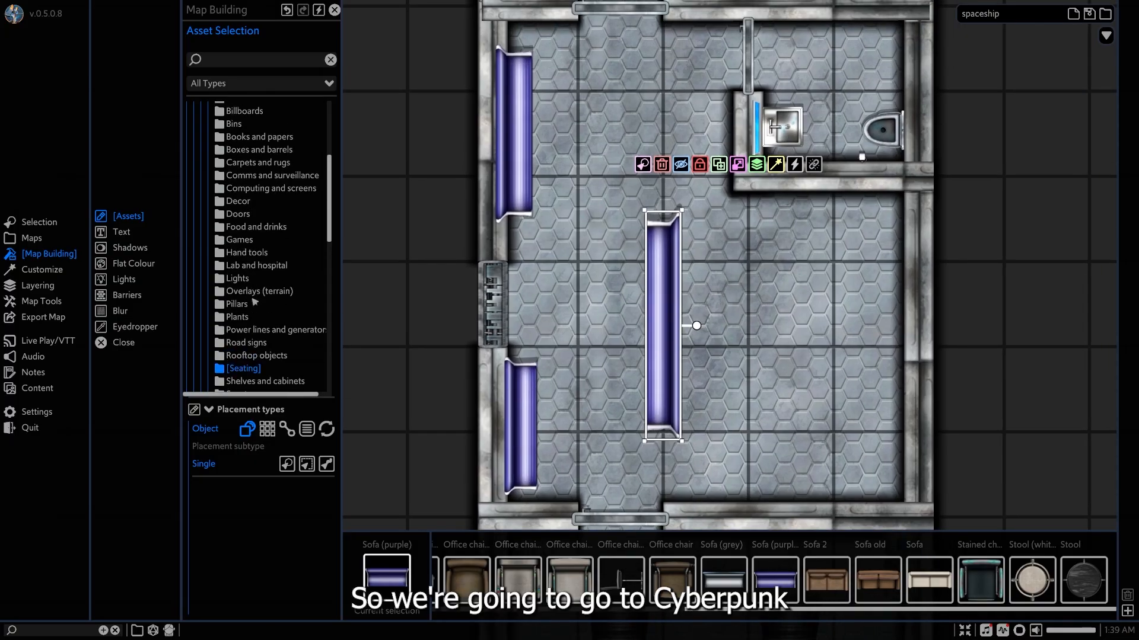
{"action": "scroll", "coordinate": [255, 302], "scroll_direction": "up", "scroll_amount": 5}
{"action": "left_click", "coordinate": [248, 163]}
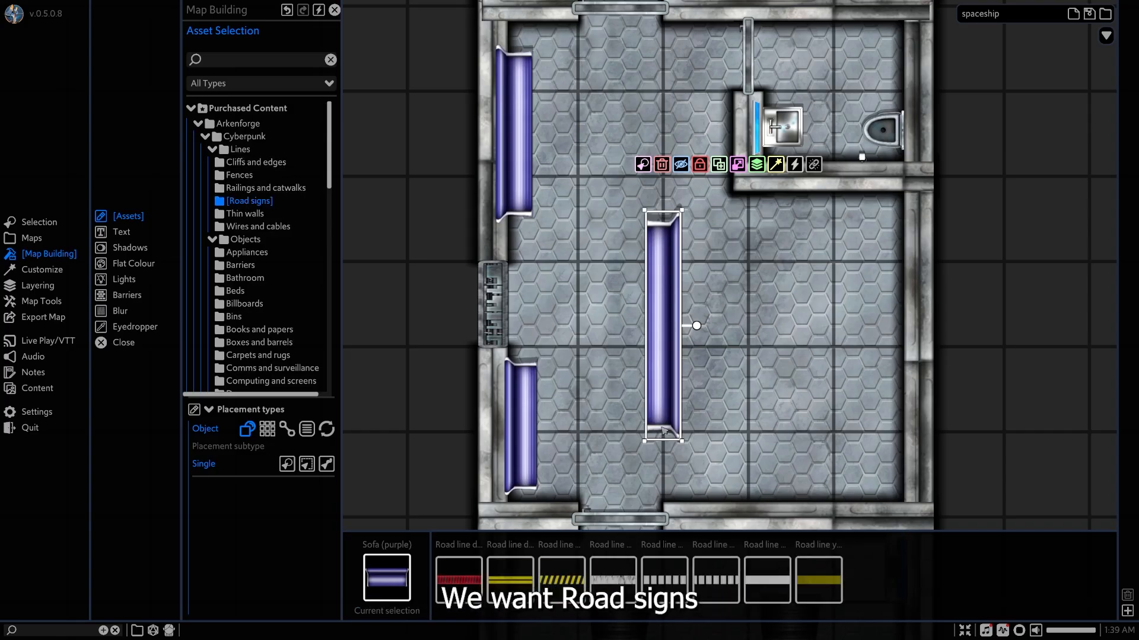
{"action": "left_click", "coordinate": [562, 578]}
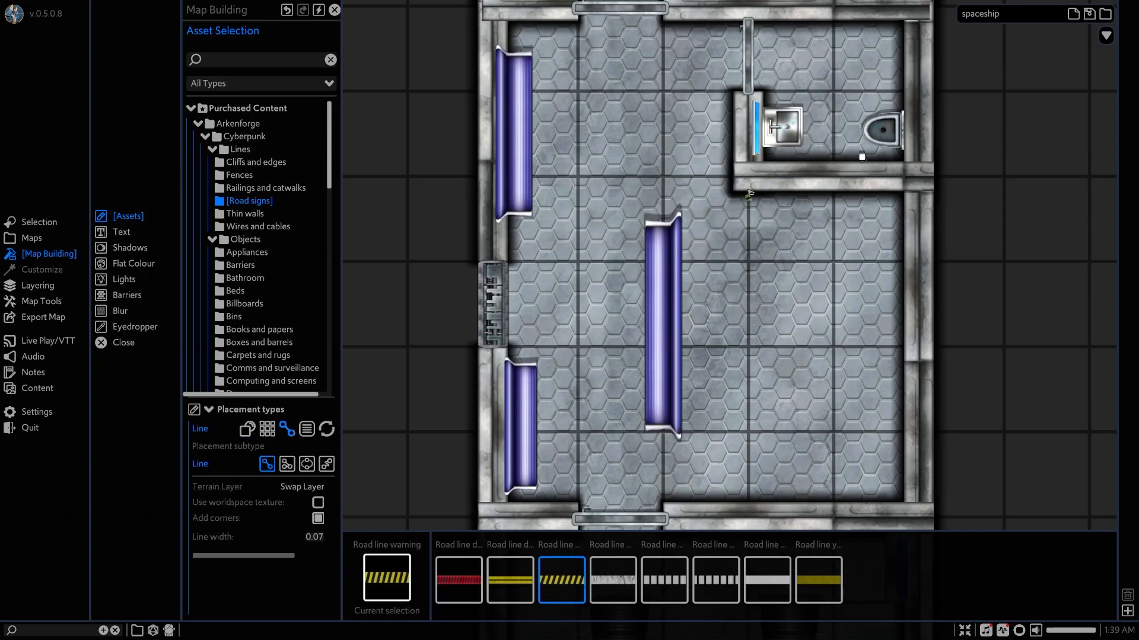
{"action": "left_click_drag", "start_coordinate": [749, 199], "coordinate": [745, 510], "text": "ctrl"}
{"action": "right_click", "coordinate": [801, 378]}
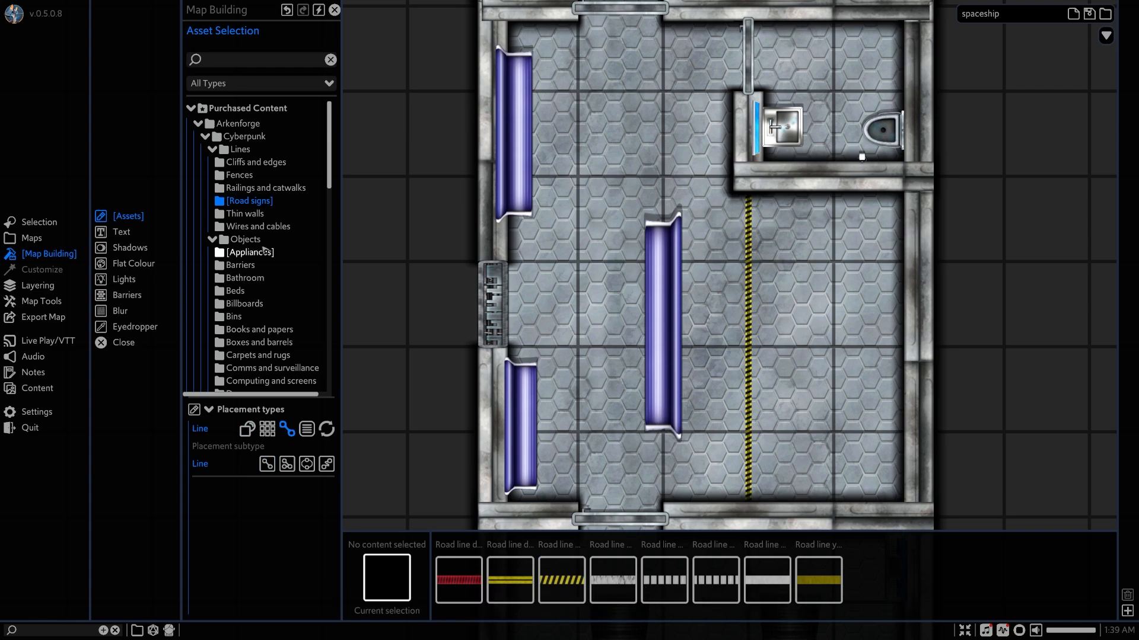
From the Space boxes, barrels and crates assets, select two storage crate types, Supply crate blue and Supply crate together for placement.
{"action": "left_click", "coordinate": [246, 136]}
{"action": "left_click", "coordinate": [204, 137]}
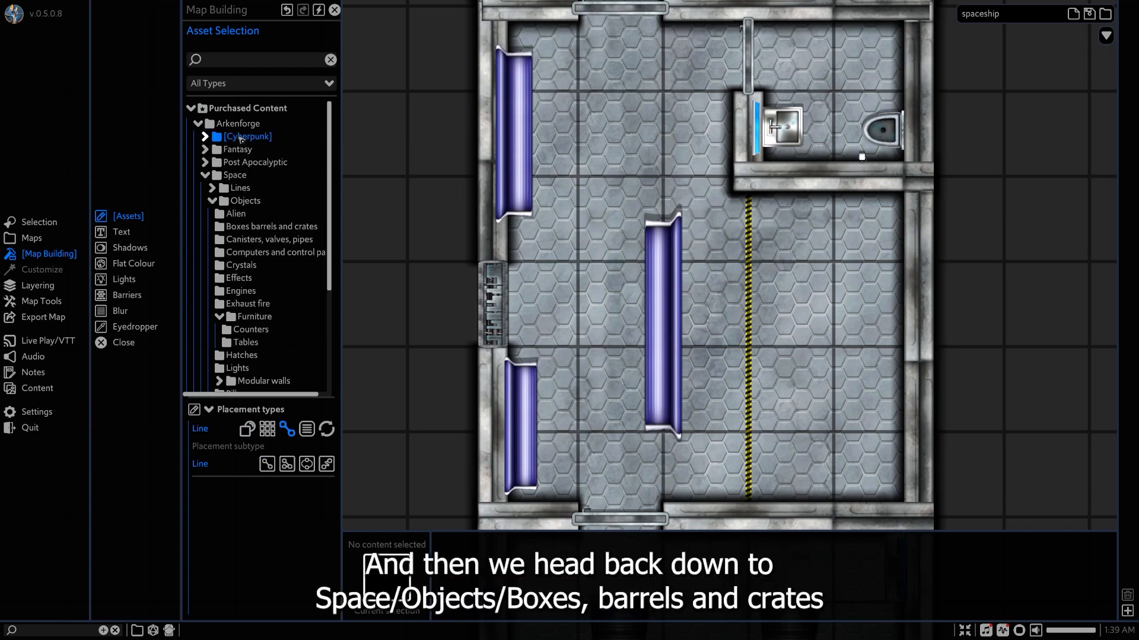
{"action": "left_click", "coordinate": [240, 201]}
{"action": "left_click", "coordinate": [255, 226]}
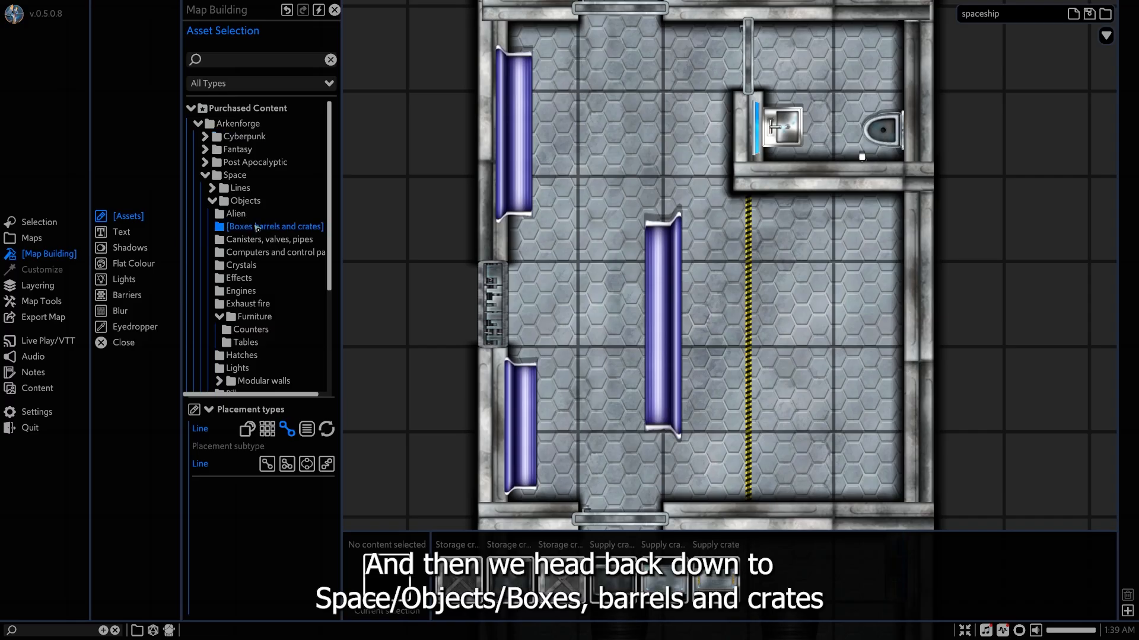
{"action": "left_click", "coordinate": [670, 585]}
{"action": "left_click", "coordinate": [725, 591]}
{"action": "left_click", "coordinate": [562, 579]}
{"action": "left_click", "coordinate": [459, 578]}
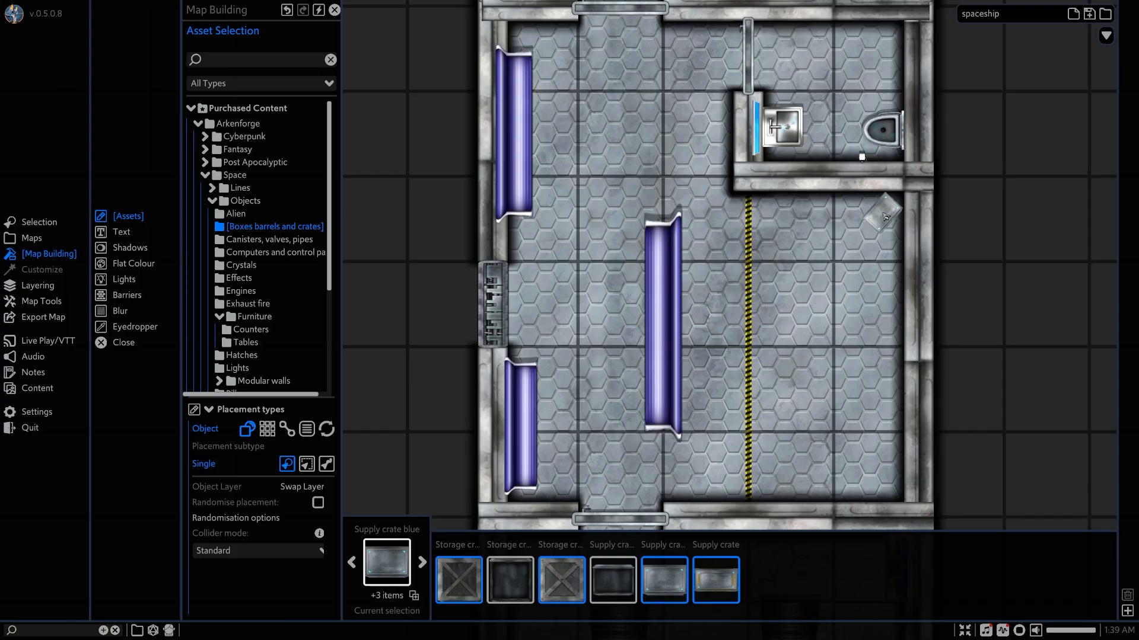
Scatter seven mixed crates around the cargo area between the warning line and the side wall.
{"action": "left_click", "coordinate": [879, 218]}
{"action": "left_click", "coordinate": [859, 459]}
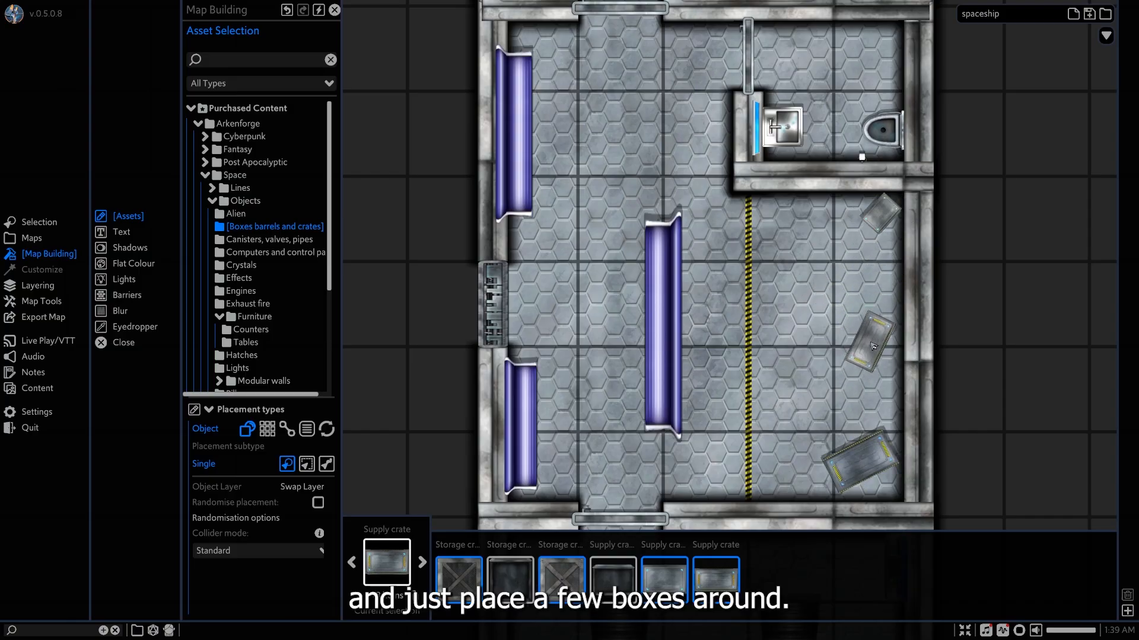
{"action": "left_click", "coordinate": [871, 342]}
{"action": "left_click", "coordinate": [781, 223]}
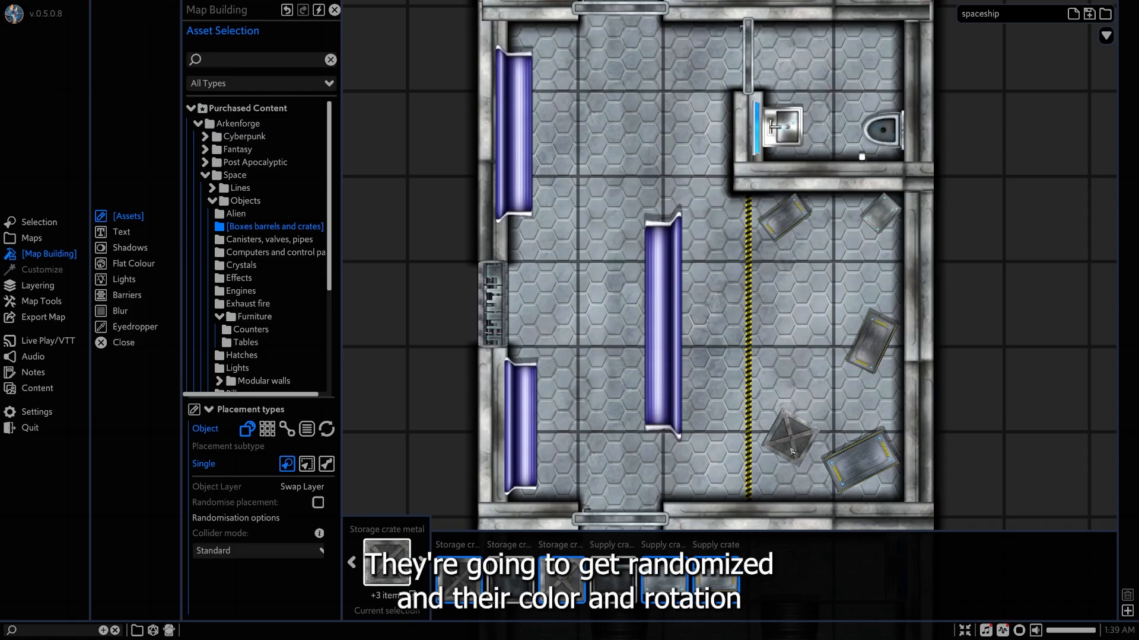
{"action": "left_click", "coordinate": [791, 469]}
{"action": "left_click", "coordinate": [872, 396]}
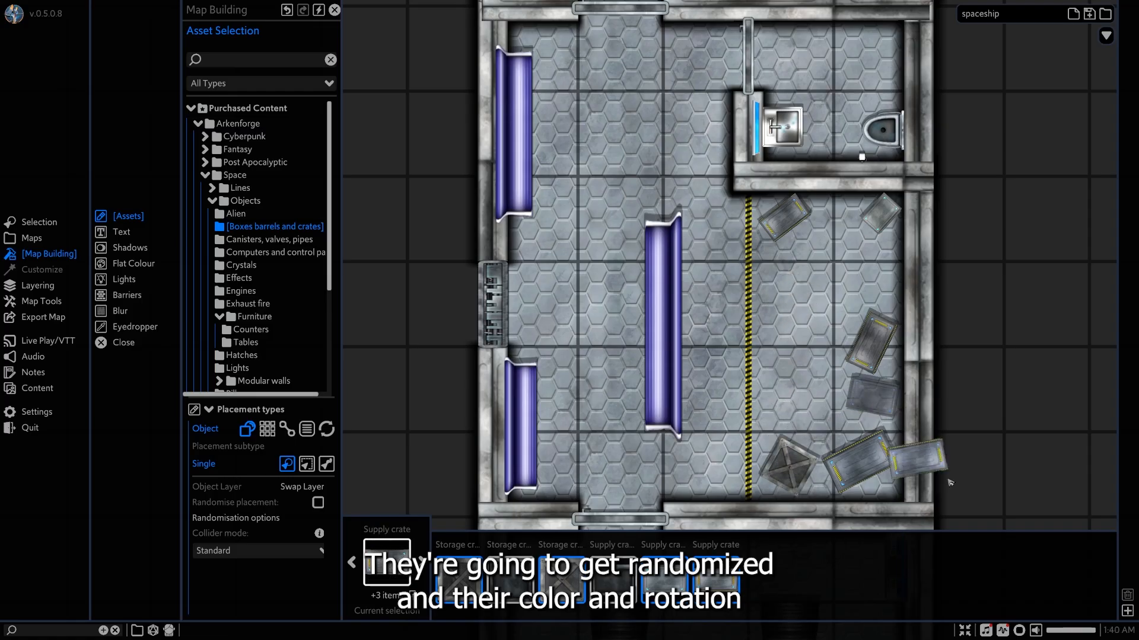
{"action": "left_click", "coordinate": [875, 262]}
{"action": "right_click", "coordinate": [1013, 334]}
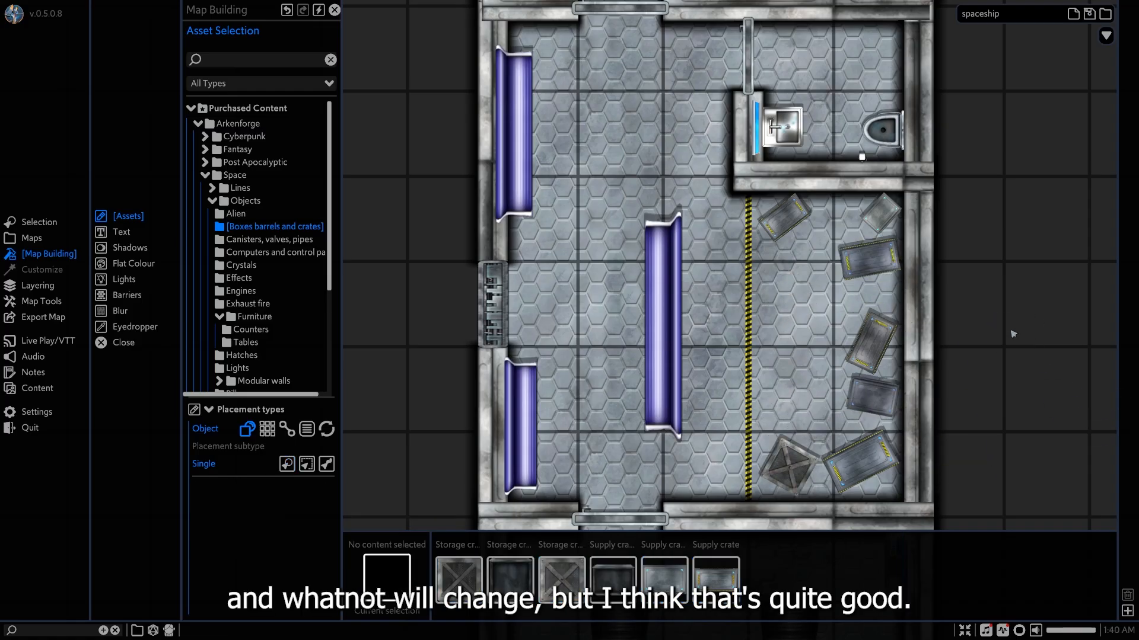
Nudge the centre purple sofa slightly and shorten it to a little over half its length from its engine-room end.
{"action": "scroll", "coordinate": [716, 294], "scroll_direction": "up", "scroll_amount": 2}
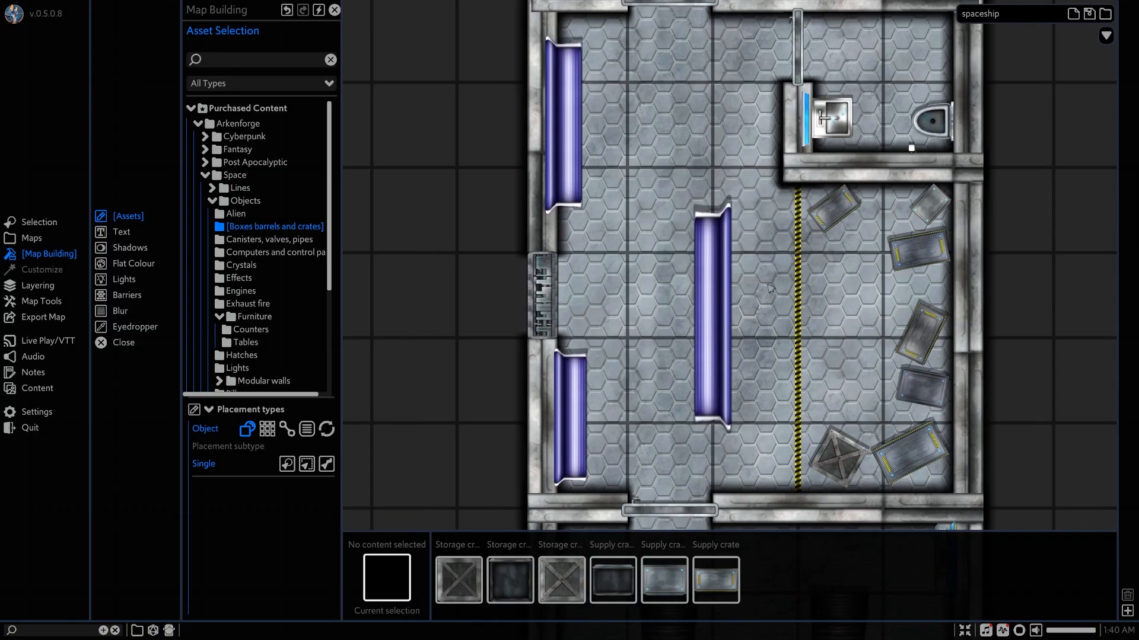
{"action": "scroll", "coordinate": [770, 304], "scroll_direction": "down", "scroll_amount": 2}
{"action": "scroll", "coordinate": [769, 304], "scroll_direction": "down", "scroll_amount": 1}
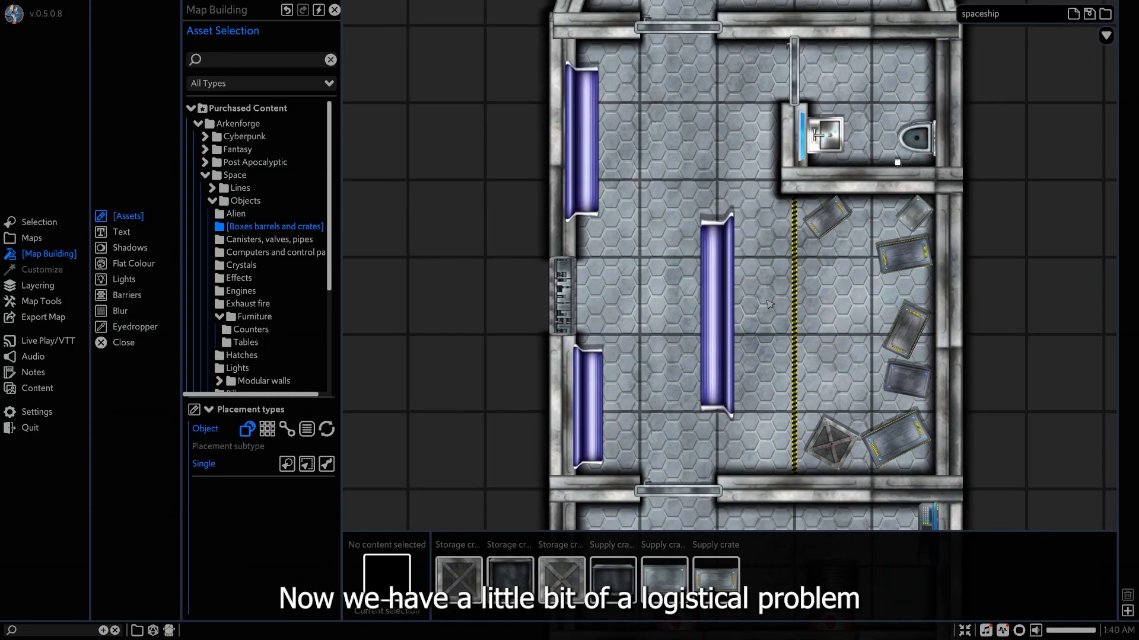
{"action": "middle_click_drag", "start_coordinate": [771, 289], "coordinate": [773, 306]}
{"action": "left_click", "coordinate": [716, 292]}
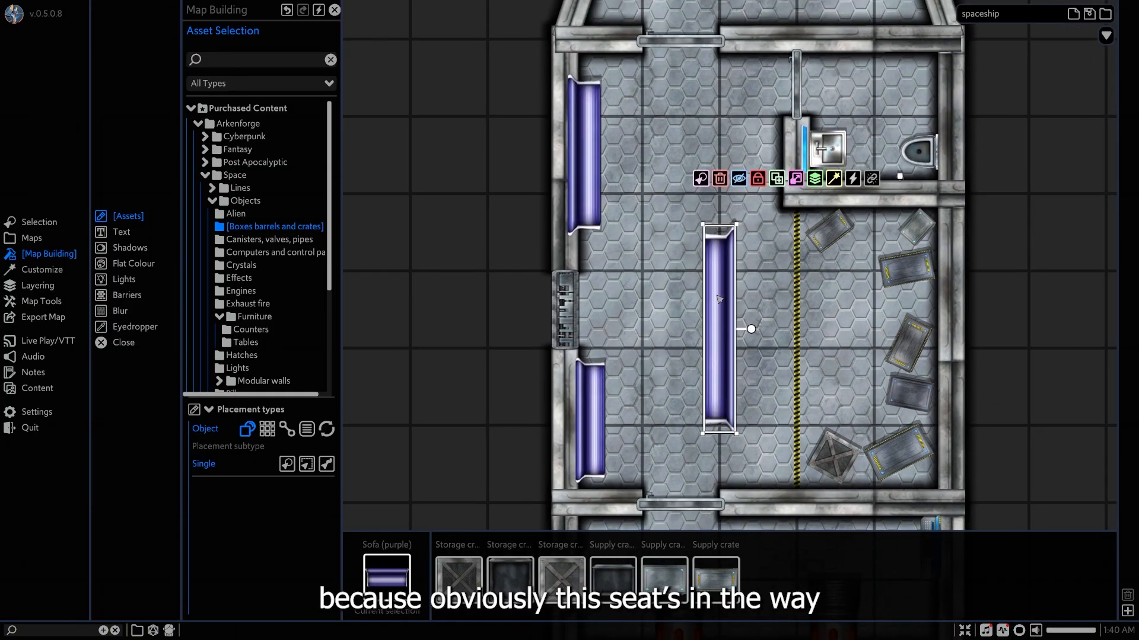
{"action": "mouse_move", "coordinate": [719, 299]}
{"action": "left_mouse_down"}
{"action": "mouse_move", "coordinate": [734, 277]}
{"action": "mouse_move", "coordinate": [724, 293]}
{"action": "left_mouse_up"}
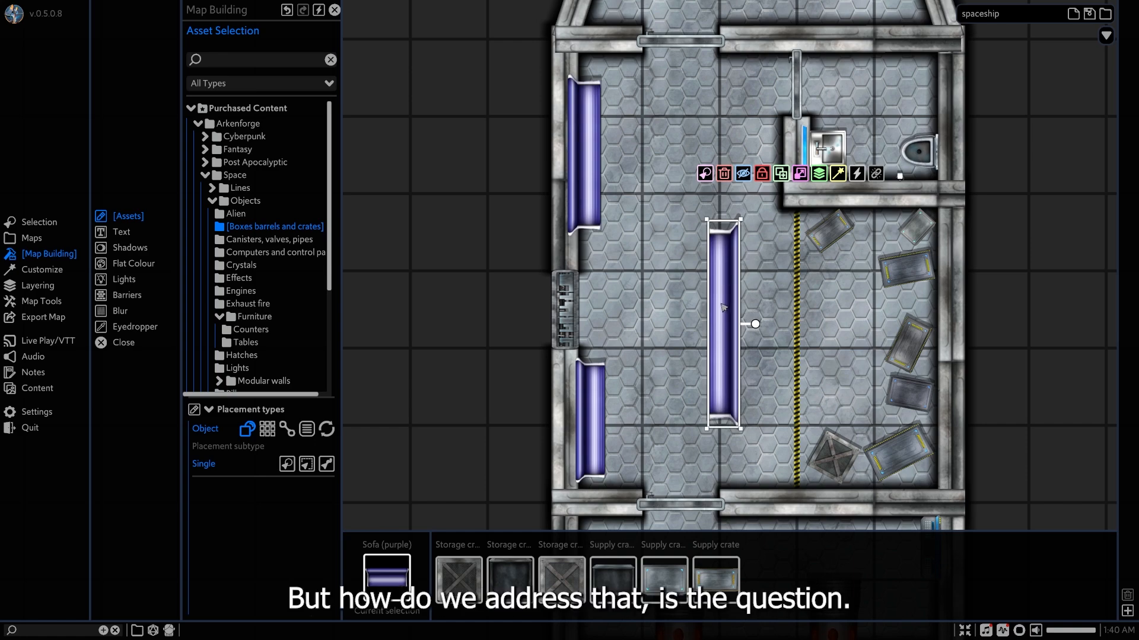
{"action": "left_click_drag", "start_coordinate": [723, 434], "coordinate": [728, 341]}
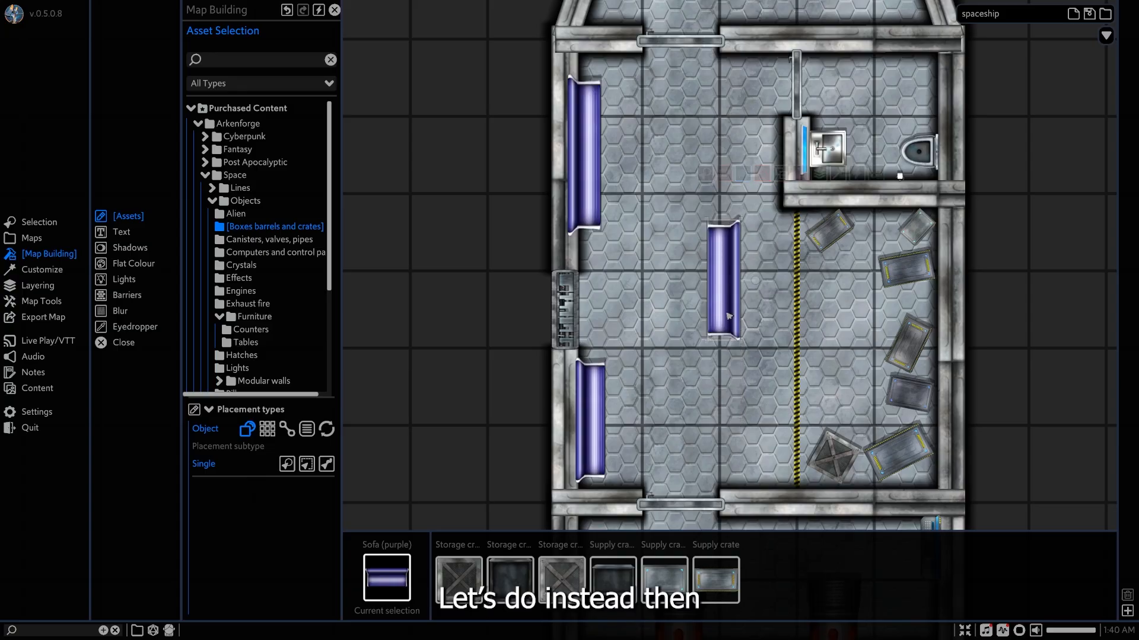
Move the shortened sofa against the passenger side of the warning line, beside the engine room wall, and deselect it.
{"action": "left_click_drag", "start_coordinate": [723, 281], "coordinate": [787, 431]}
{"action": "left_click_drag", "start_coordinate": [783, 367], "coordinate": [780, 391]}
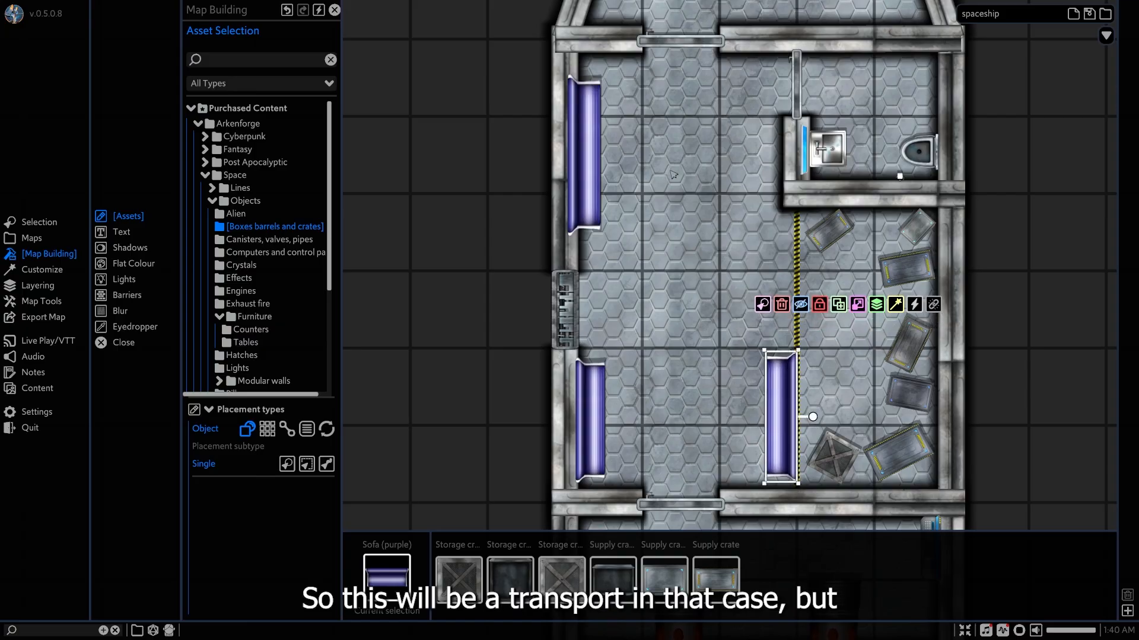
{"action": "middle_click_drag", "start_coordinate": [674, 175], "coordinate": [674, 216]}
{"action": "left_click", "coordinate": [1011, 285]}
Look over the ship's layout, covering the cockpit, passenger seating, cargo area, bathroom and engines.
{"action": "scroll", "coordinate": [901, 319], "scroll_direction": "down", "scroll_amount": 2}
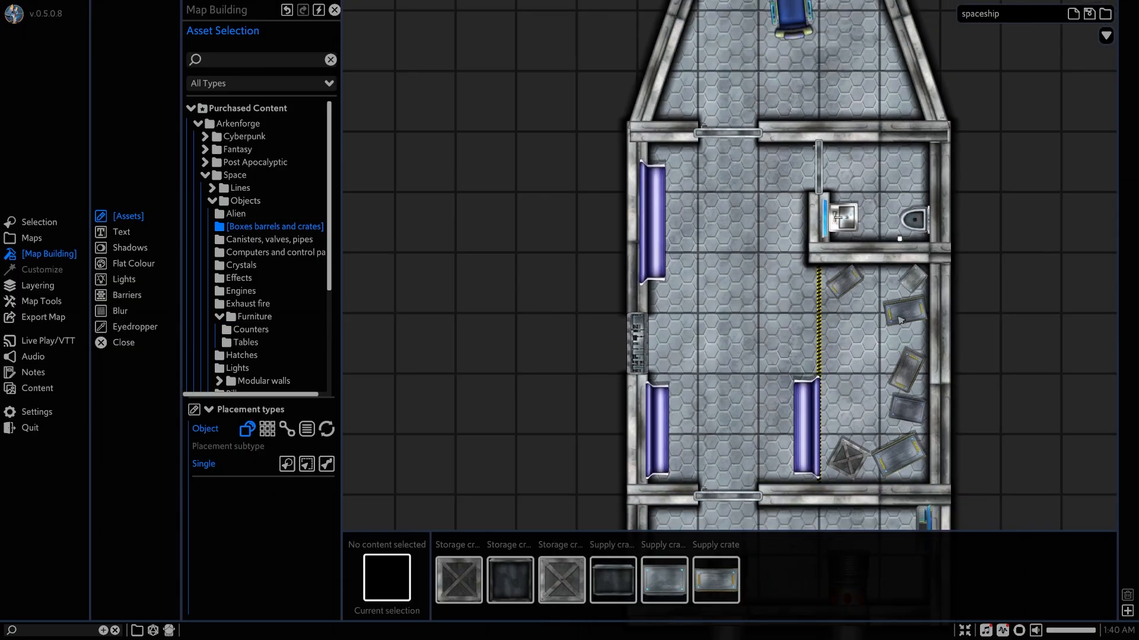
{"action": "scroll", "coordinate": [900, 320], "scroll_direction": "down", "scroll_amount": 1}
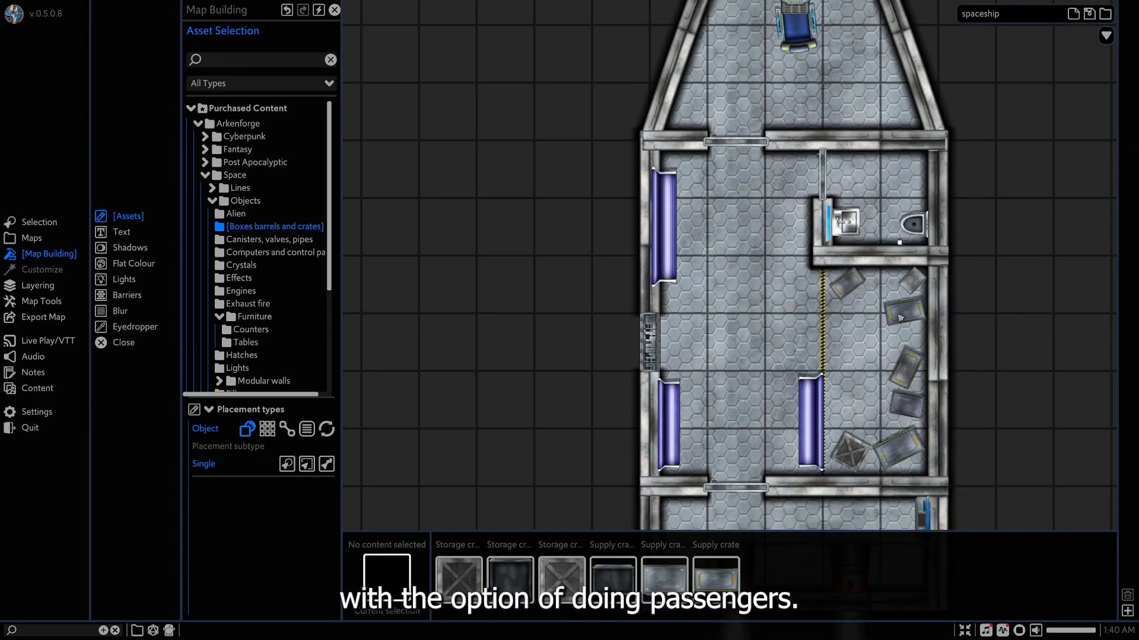
{"action": "middle_click_drag", "start_coordinate": [821, 299], "coordinate": [725, 413]}
{"action": "middle_click_drag", "start_coordinate": [654, 347], "coordinate": [720, 232]}
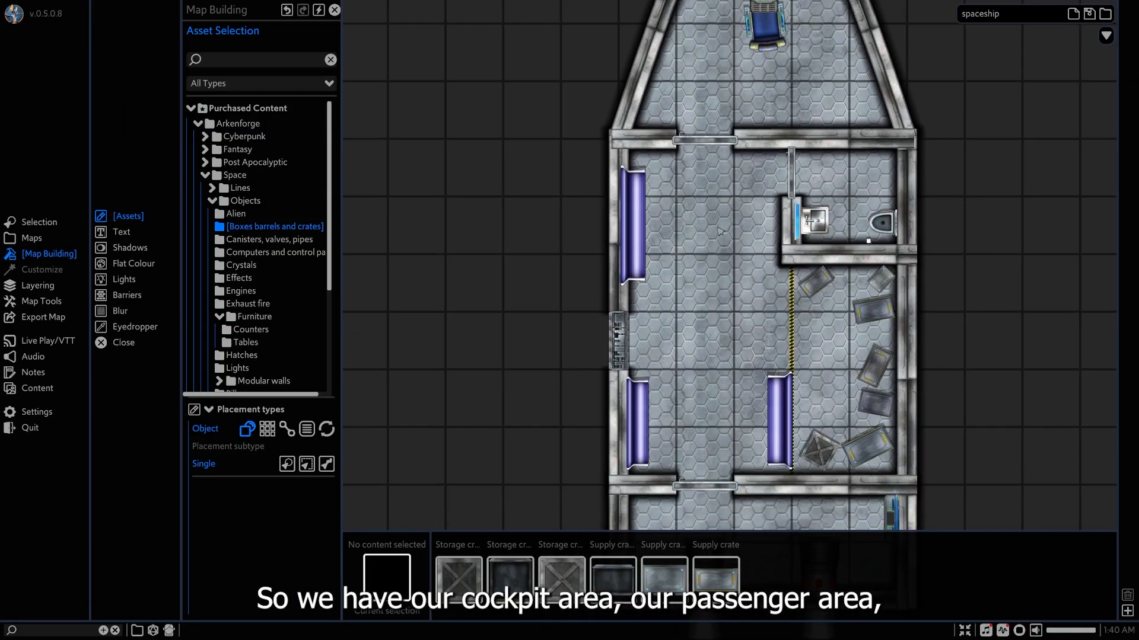
{"action": "middle_click_drag", "start_coordinate": [783, 390], "coordinate": [781, 175]}
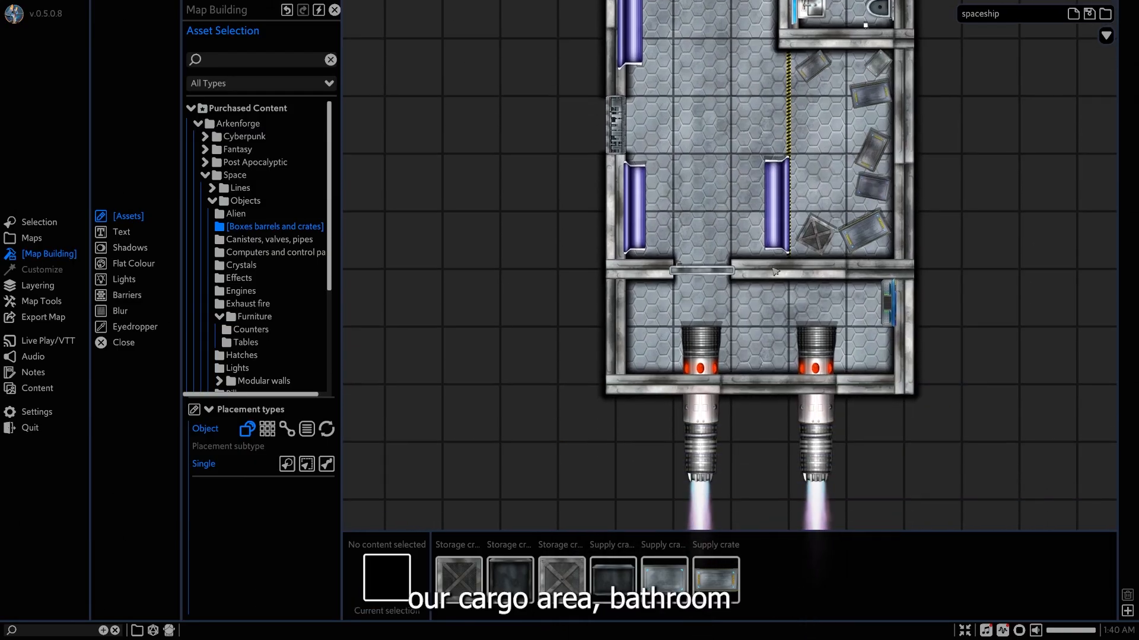
{"action": "middle_click_drag", "start_coordinate": [836, 121], "coordinate": [709, 315]}
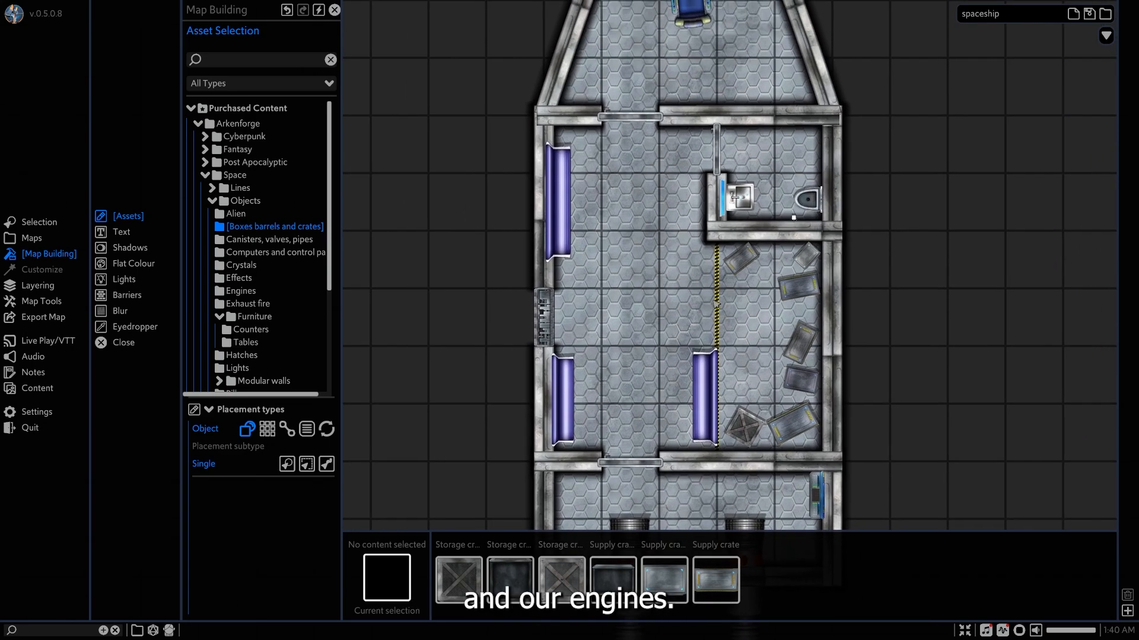
{"action": "scroll", "coordinate": [708, 311], "scroll_direction": "down", "scroll_amount": 2}
{"action": "mouse_move", "coordinate": [699, 242]}
{"action": "middle_mouse_down"}
{"action": "mouse_move", "coordinate": [693, 262]}
{"action": "mouse_move", "coordinate": [699, 243]}
{"action": "middle_mouse_up"}
{"action": "scroll", "coordinate": [693, 262], "scroll_direction": "down", "scroll_amount": 2}
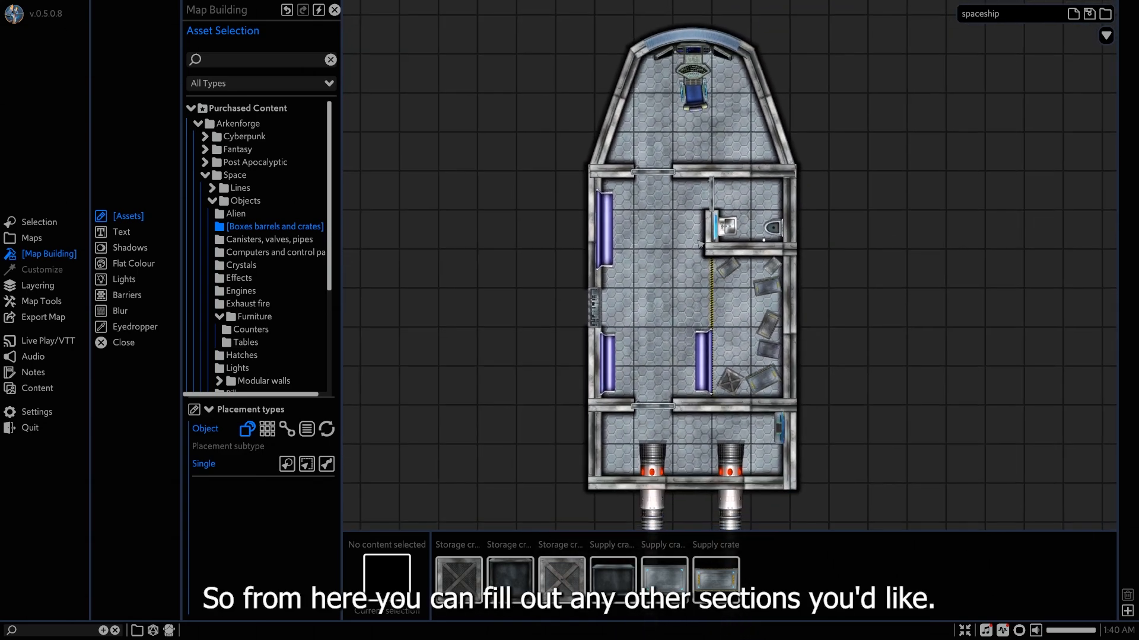
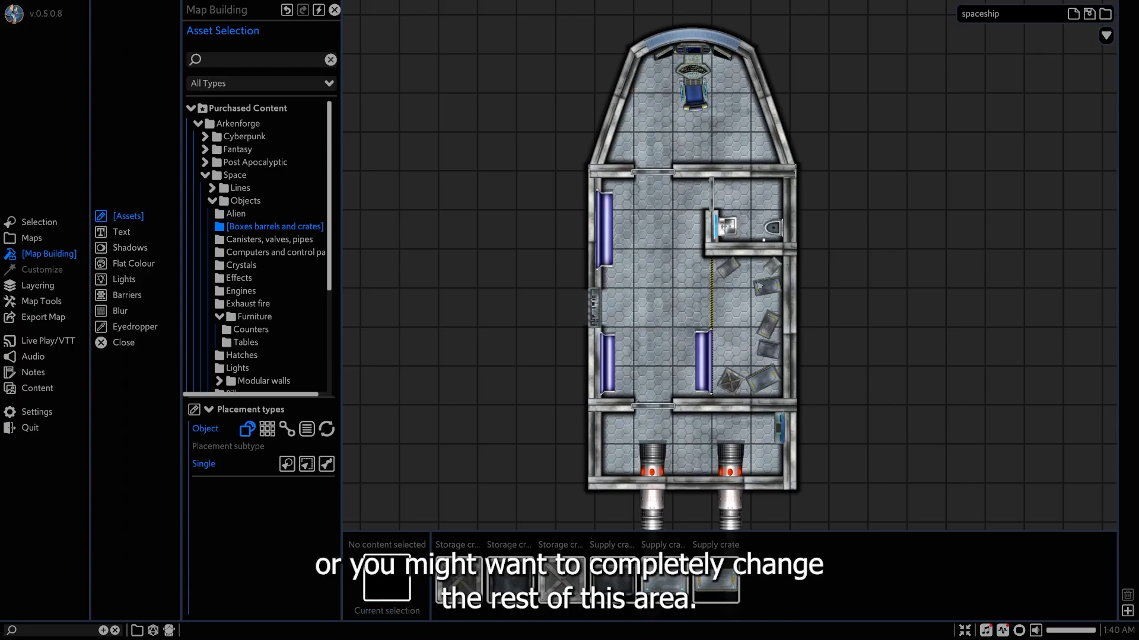
Switch the map to level -1, one level below the spaceship.
{"action": "scroll", "coordinate": [822, 302], "scroll_direction": "down", "scroll_amount": 1}
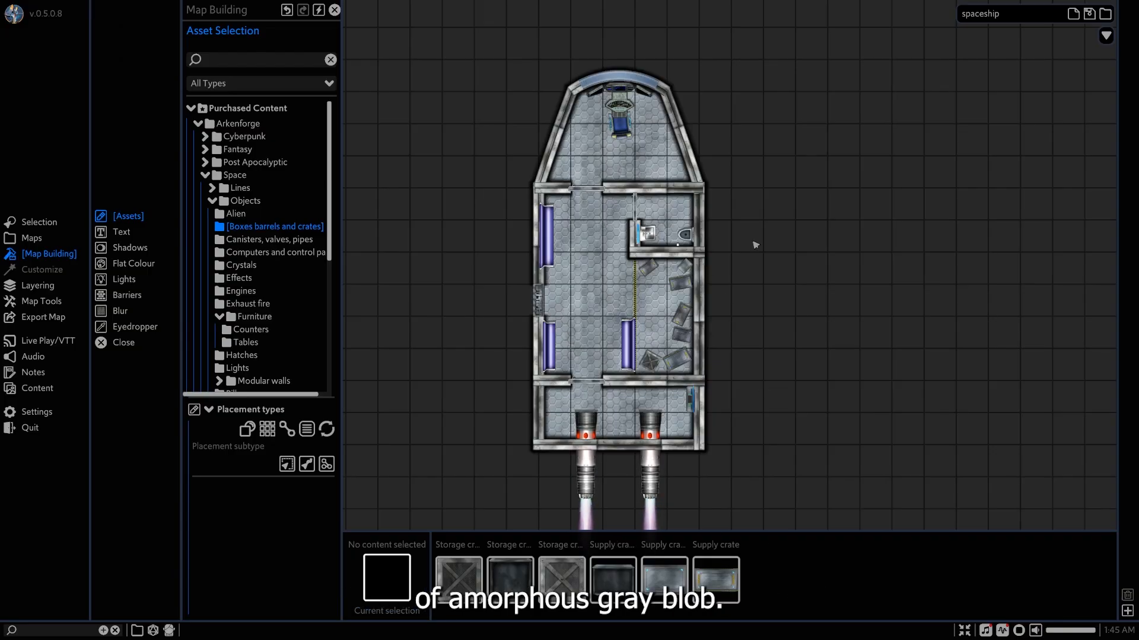
{"action": "middle_click_drag", "start_coordinate": [748, 243], "coordinate": [778, 241]}
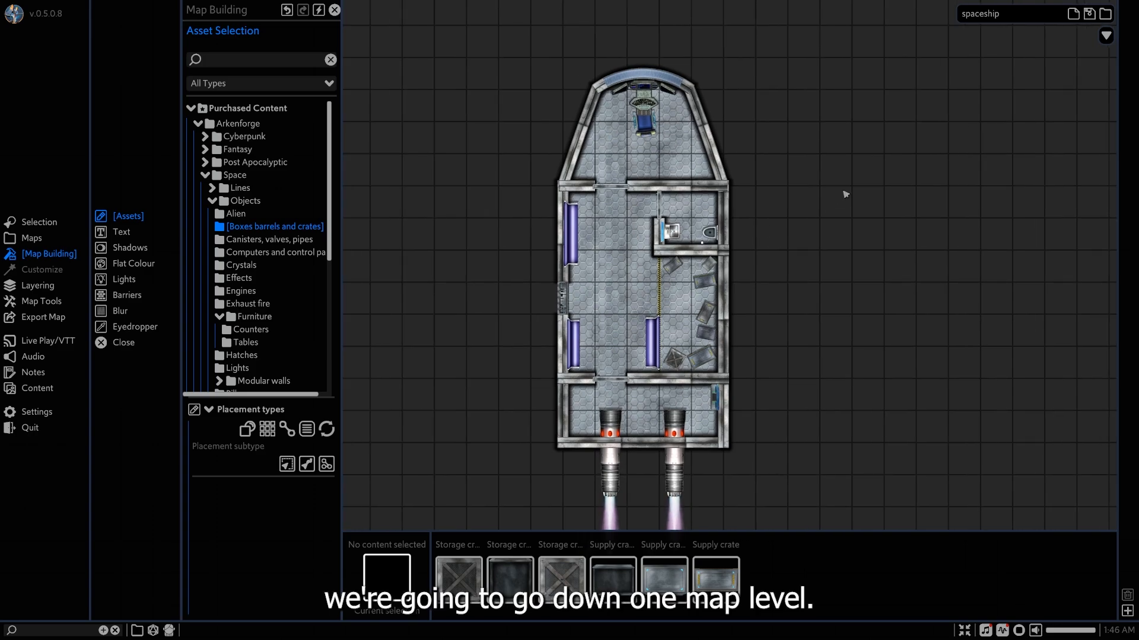
{"action": "left_click", "coordinate": [1105, 36]}
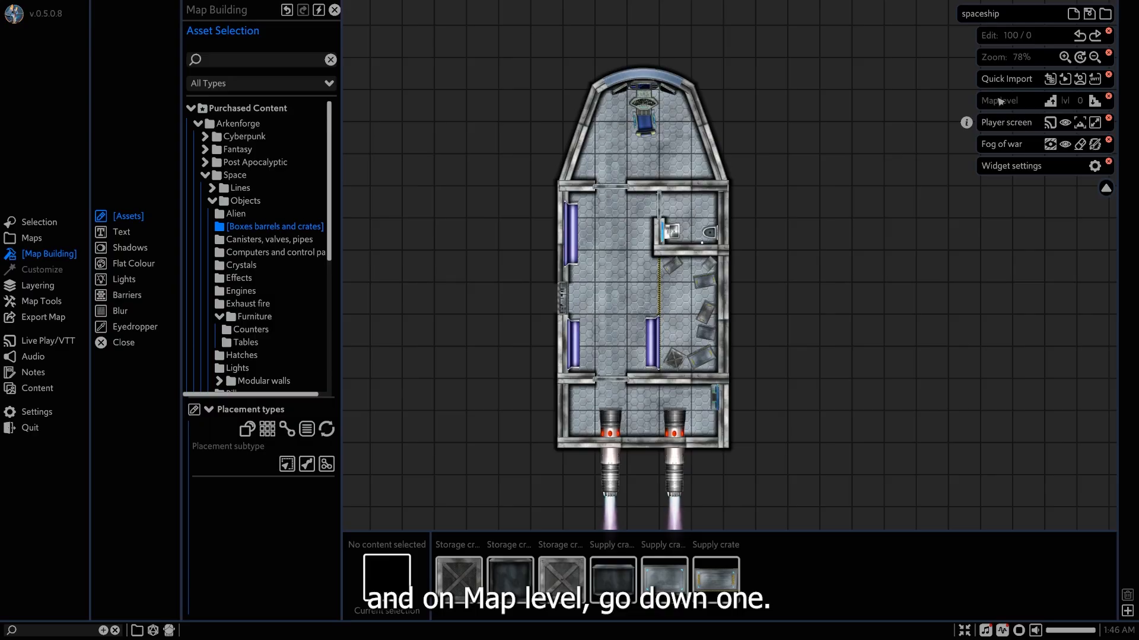
{"action": "left_click", "coordinate": [1094, 101]}
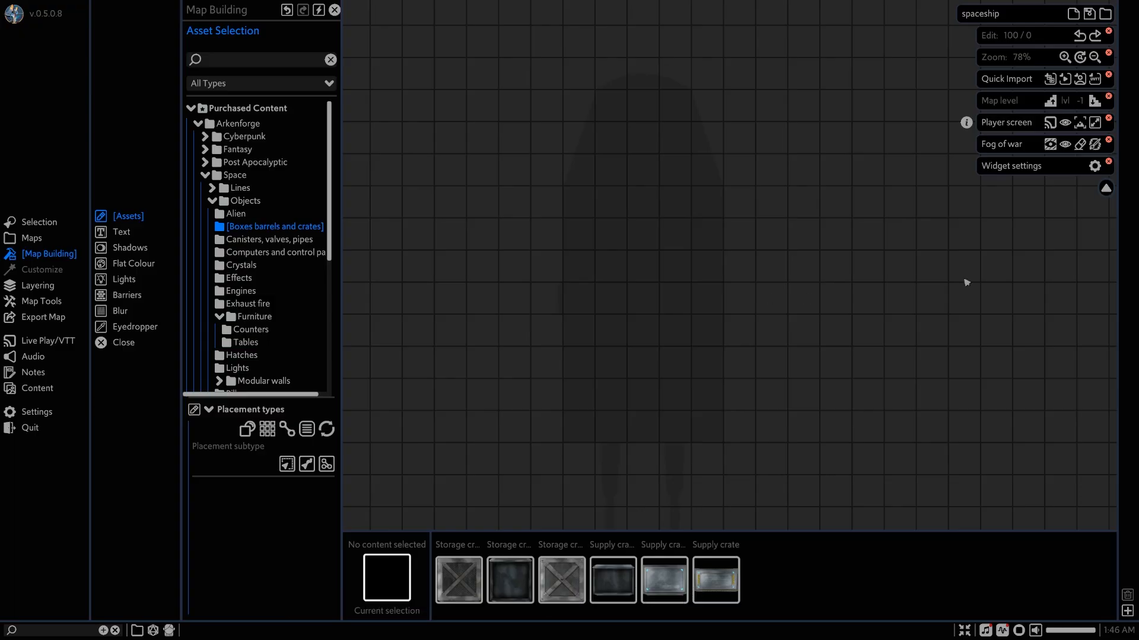
{"action": "left_click", "coordinate": [1106, 188]}
Lay the Galaxy texture from the Space textures as a tile of about 30 x 35 squares surrounding the ship's faint outline.
{"action": "scroll", "coordinate": [640, 269], "scroll_direction": "up", "scroll_amount": 3}
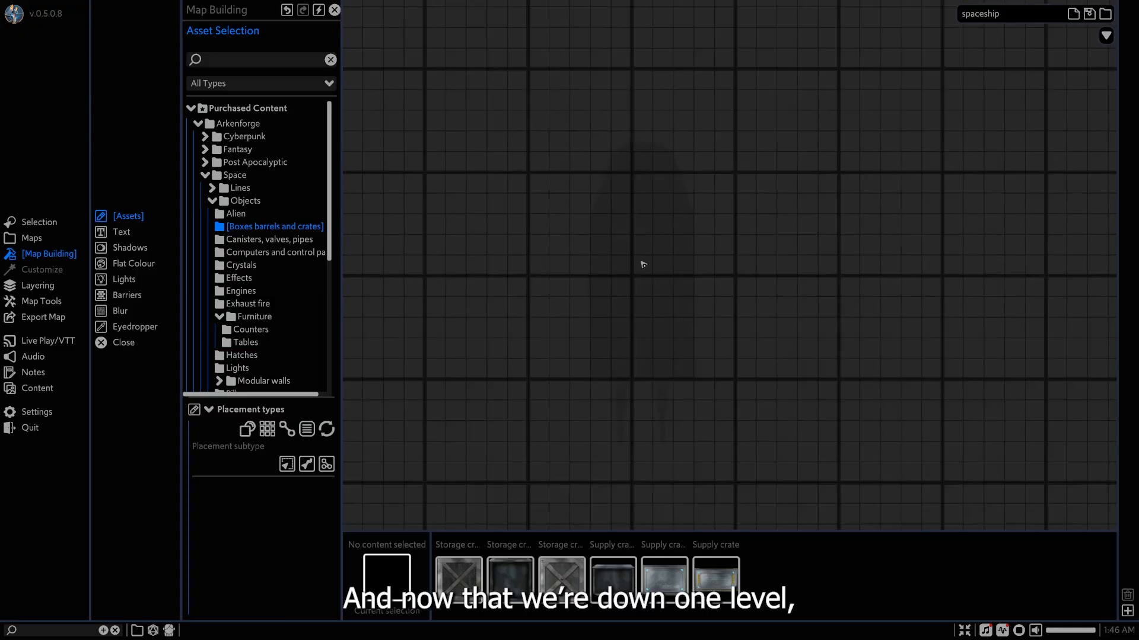
{"action": "middle_click_drag", "start_coordinate": [643, 257], "coordinate": [672, 253]}
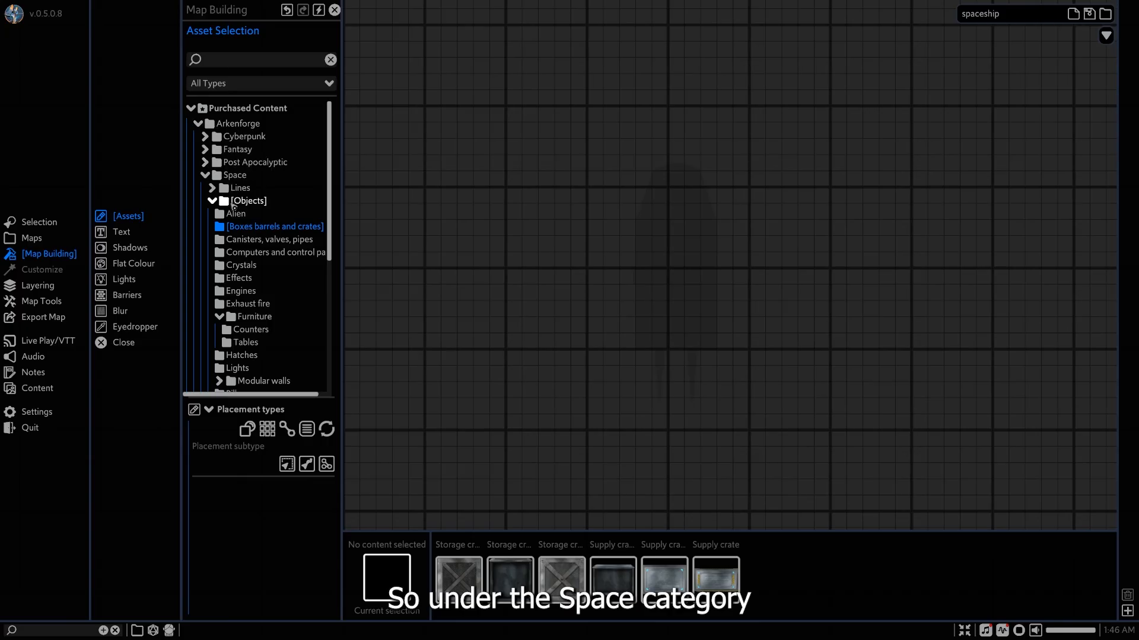
{"action": "double_click", "coordinate": [243, 201]}
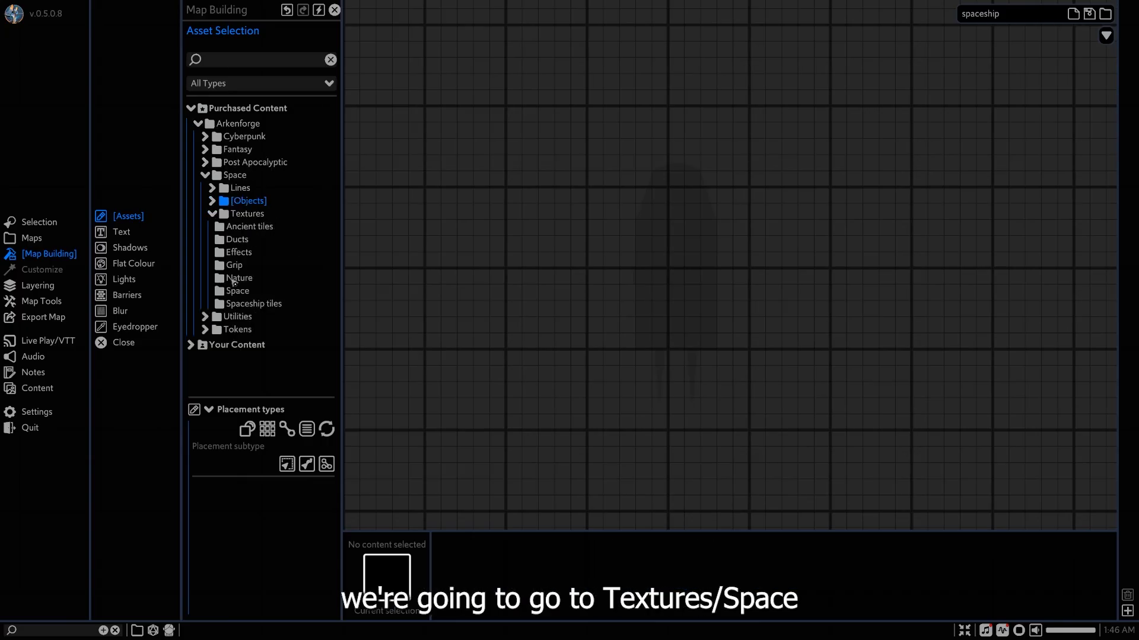
{"action": "left_click", "coordinate": [237, 291]}
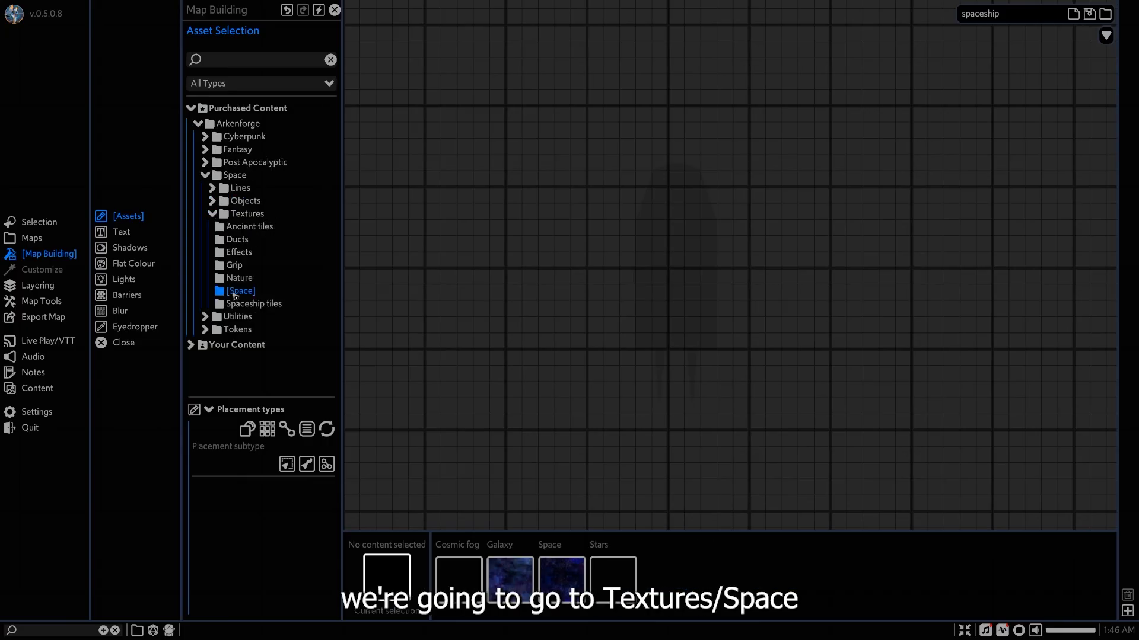
{"action": "left_click", "coordinate": [511, 568]}
{"action": "scroll", "coordinate": [501, 139], "scroll_direction": "down", "scroll_amount": 3}
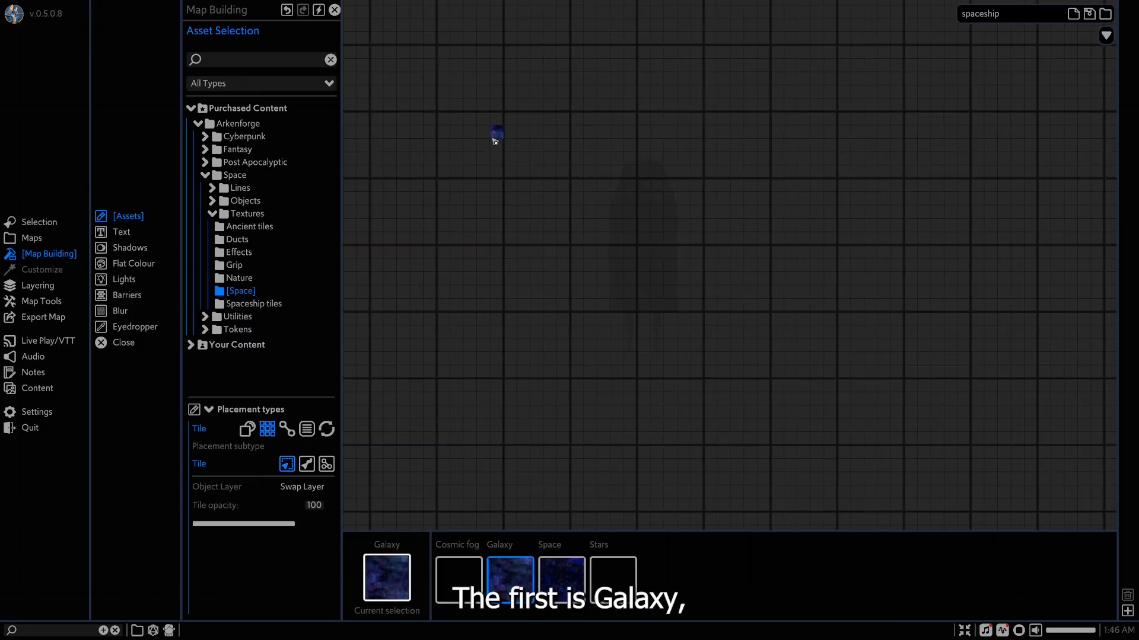
{"action": "left_click_drag", "start_coordinate": [500, 61], "coordinate": [830, 436]}
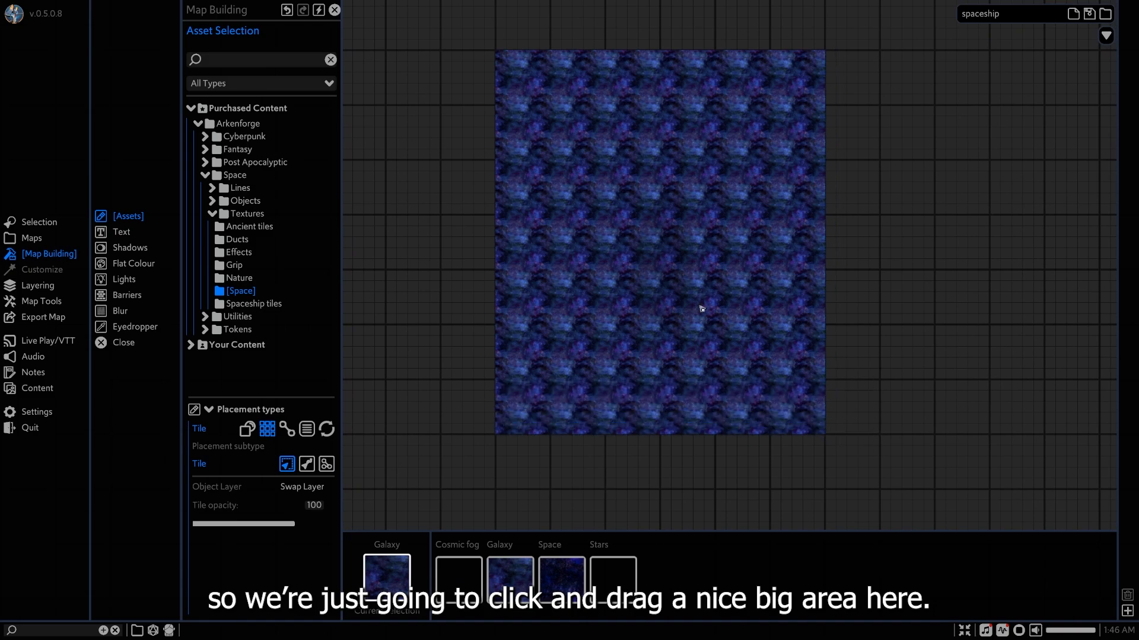
{"action": "scroll", "coordinate": [653, 268], "scroll_direction": "up", "scroll_amount": 2}
{"action": "scroll", "coordinate": [647, 273], "scroll_direction": "up", "scroll_amount": 1}
{"action": "right_click", "coordinate": [595, 276]}
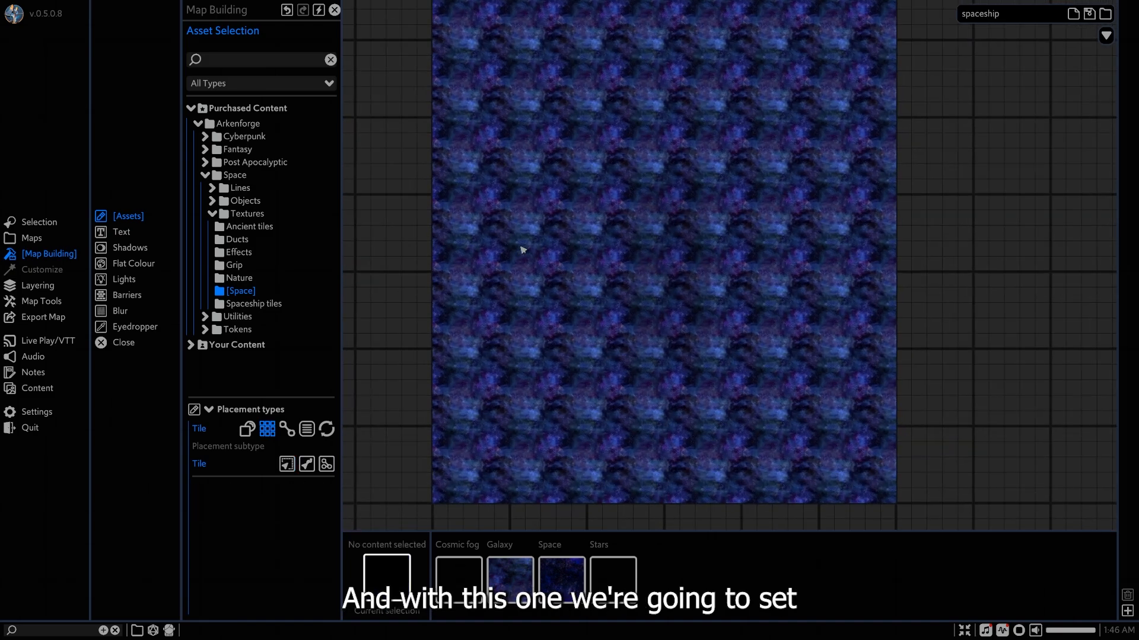
Select the Galaxy tile and set its texture scale to 2.82.
{"action": "left_click", "coordinate": [521, 247]}
{"action": "middle_click_drag", "start_coordinate": [495, 201], "coordinate": [521, 277]}
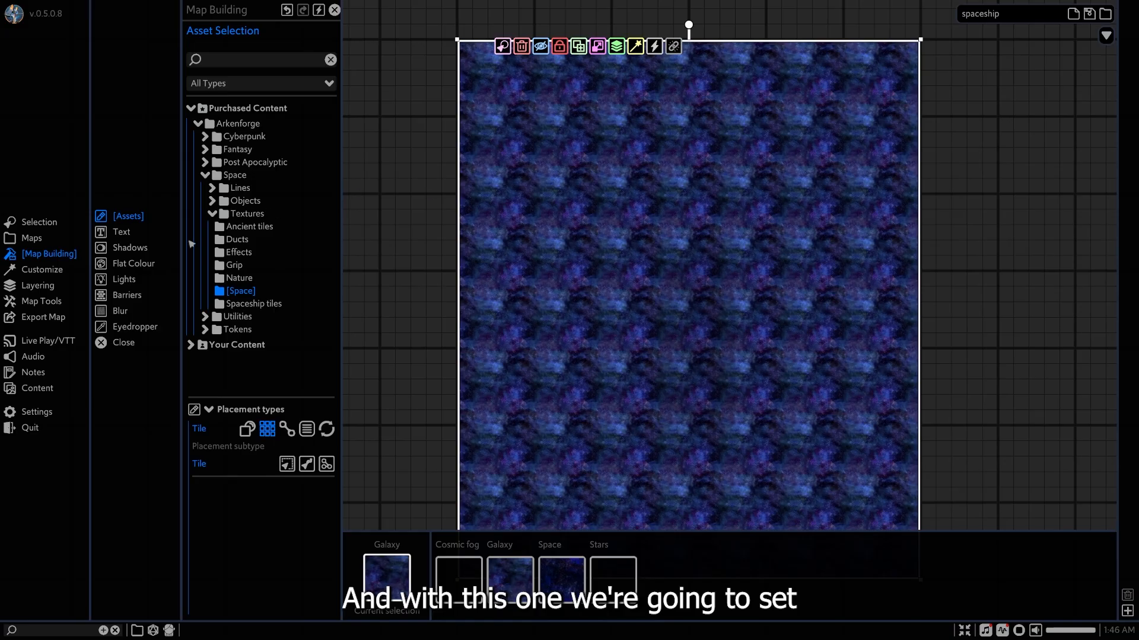
{"action": "left_click", "coordinate": [41, 269]}
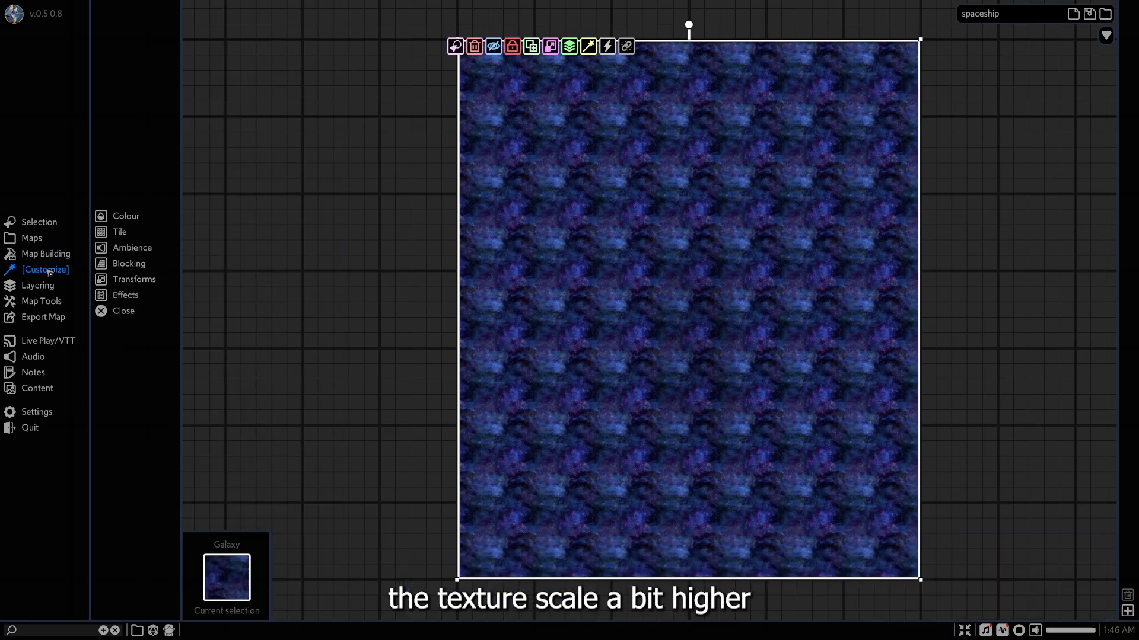
{"action": "left_click", "coordinate": [124, 232]}
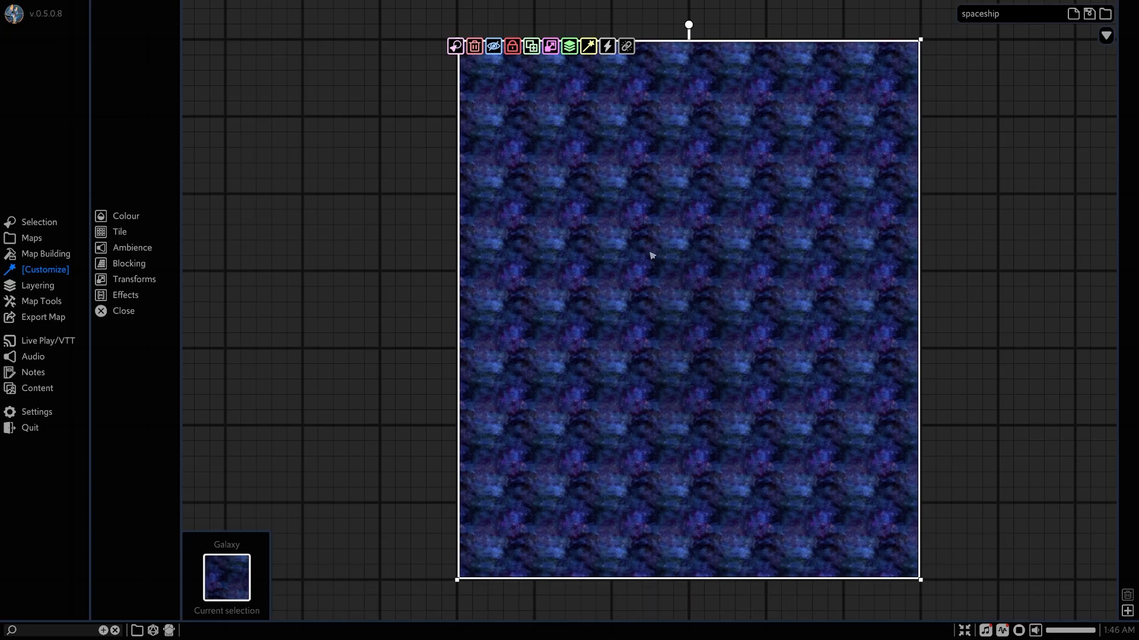
{"action": "left_click", "coordinate": [124, 231]}
{"action": "left_click_drag", "start_coordinate": [203, 93], "coordinate": [195, 97]}
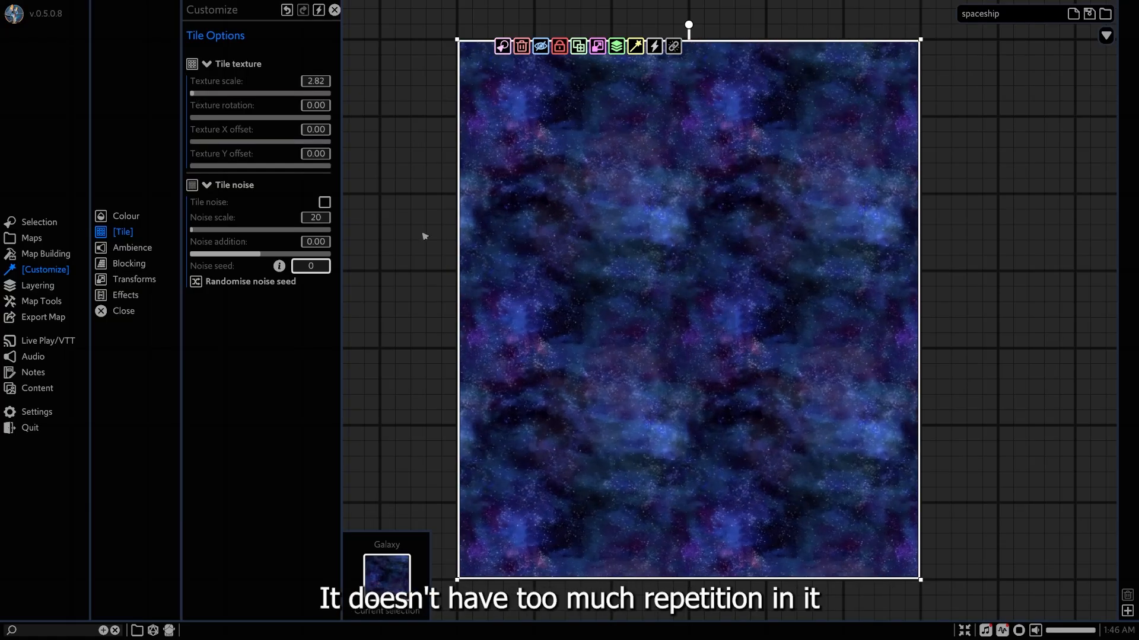
Add a Tile Scroll effect to the Galaxy tile with direction 180 and speed 2.
{"action": "left_click", "coordinate": [128, 296]}
{"action": "left_click", "coordinate": [231, 93]}
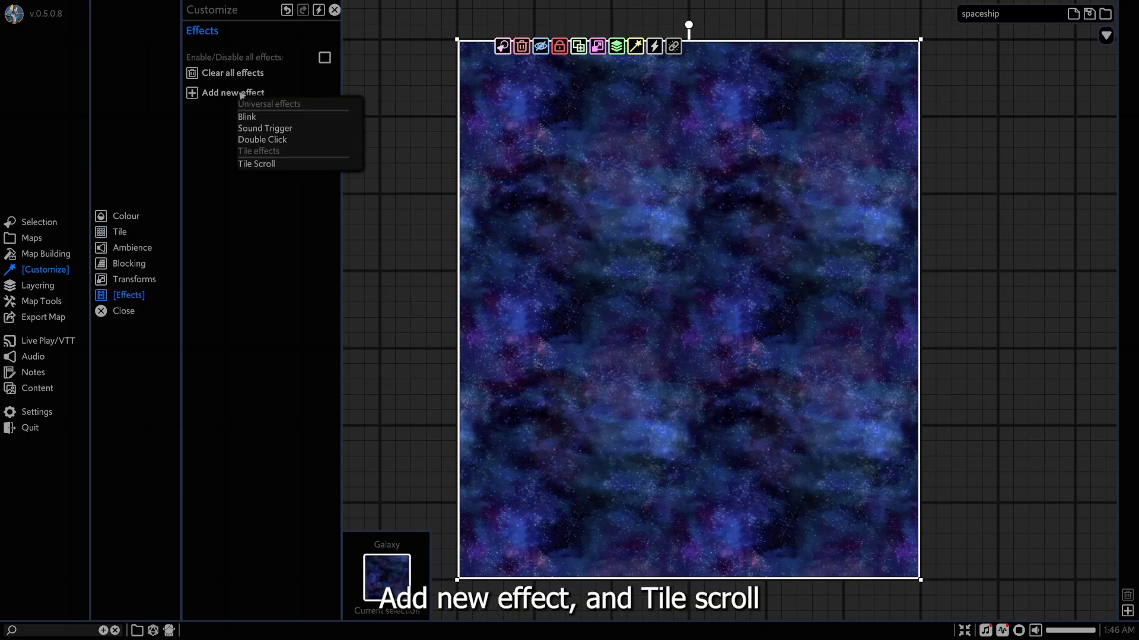
{"action": "left_click", "coordinate": [279, 165]}
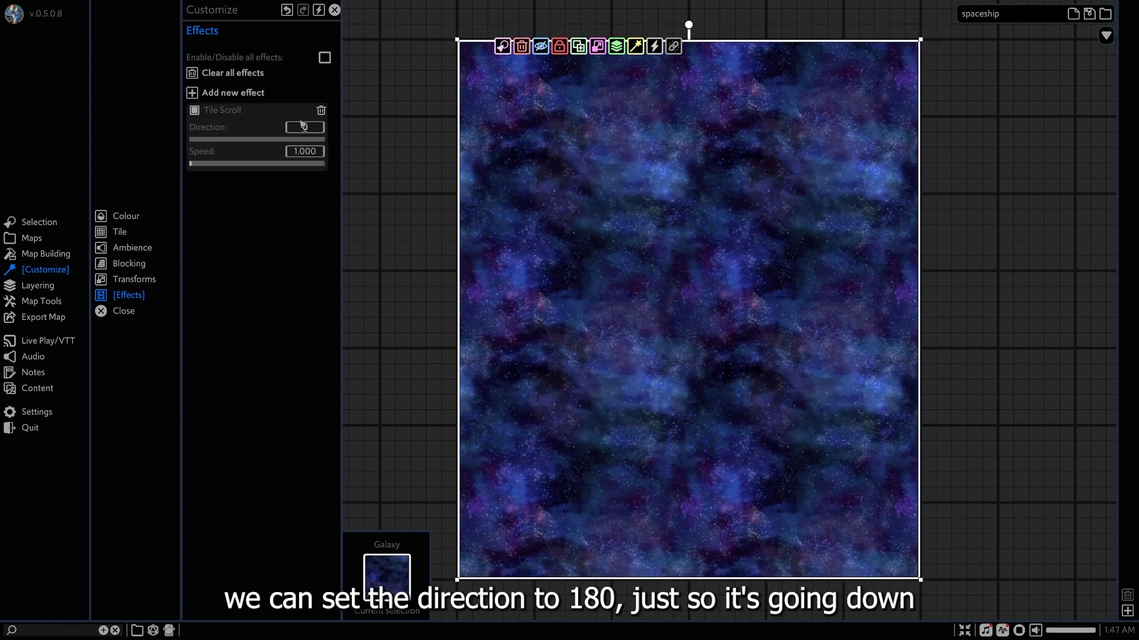
{"action": "type", "text": "180"}
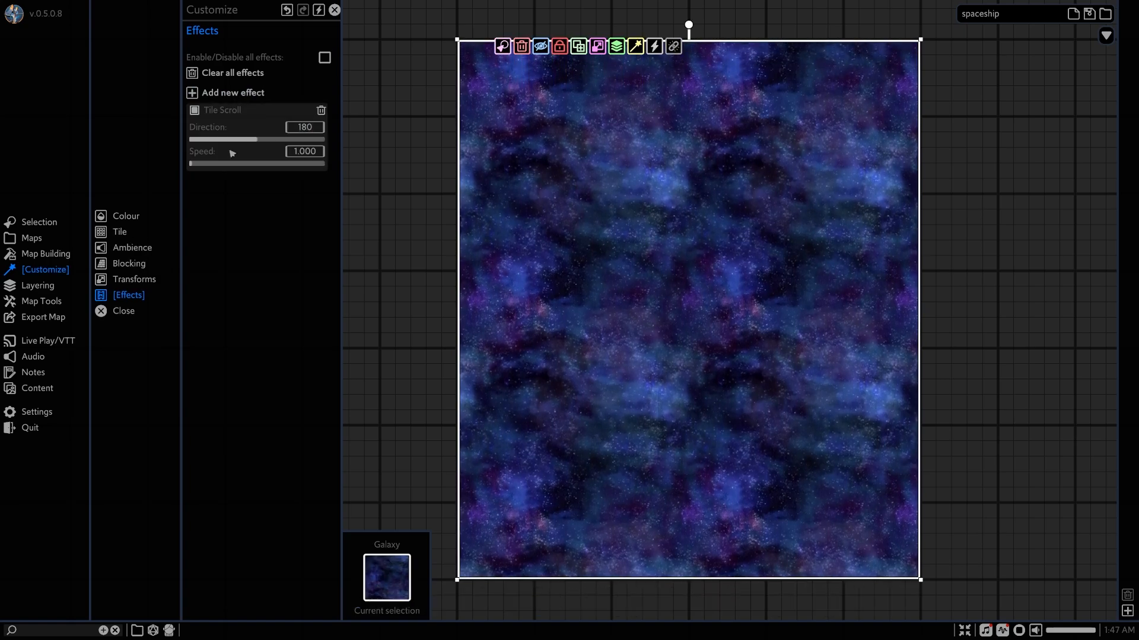
{"action": "left_click", "coordinate": [297, 152]}
{"action": "type", "text": "2"}
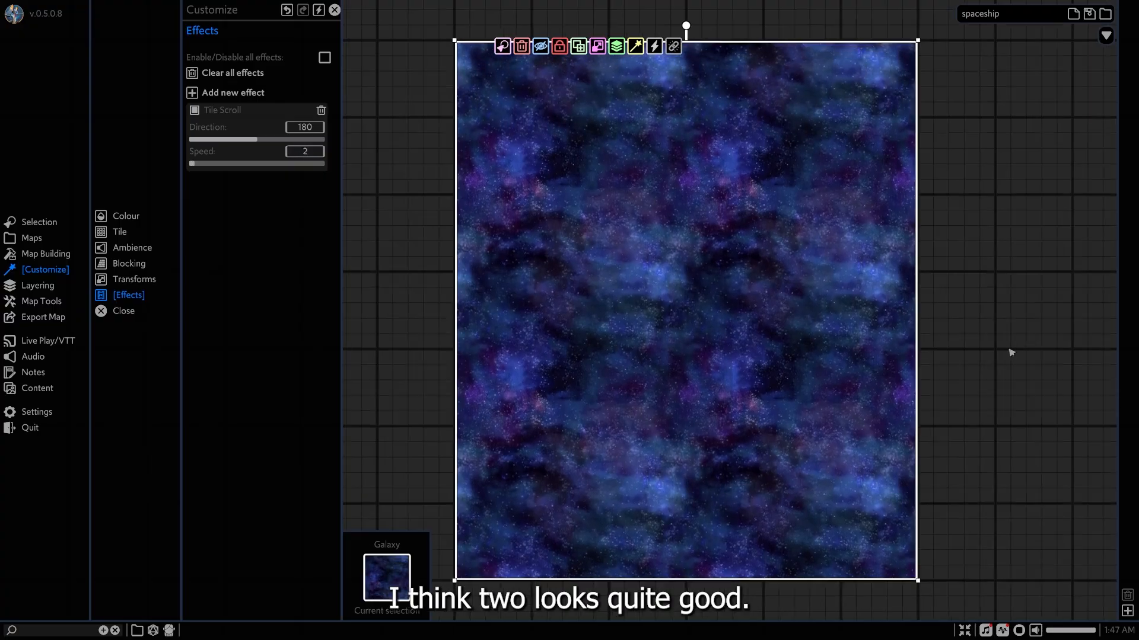
Lay the Space texture as a 30 x 35 tile exactly over the Galaxy tile and end placement.
{"action": "scroll", "coordinate": [1012, 353], "scroll_direction": "up", "scroll_amount": 2}
{"action": "middle_click_drag", "start_coordinate": [688, 348], "coordinate": [748, 349]}
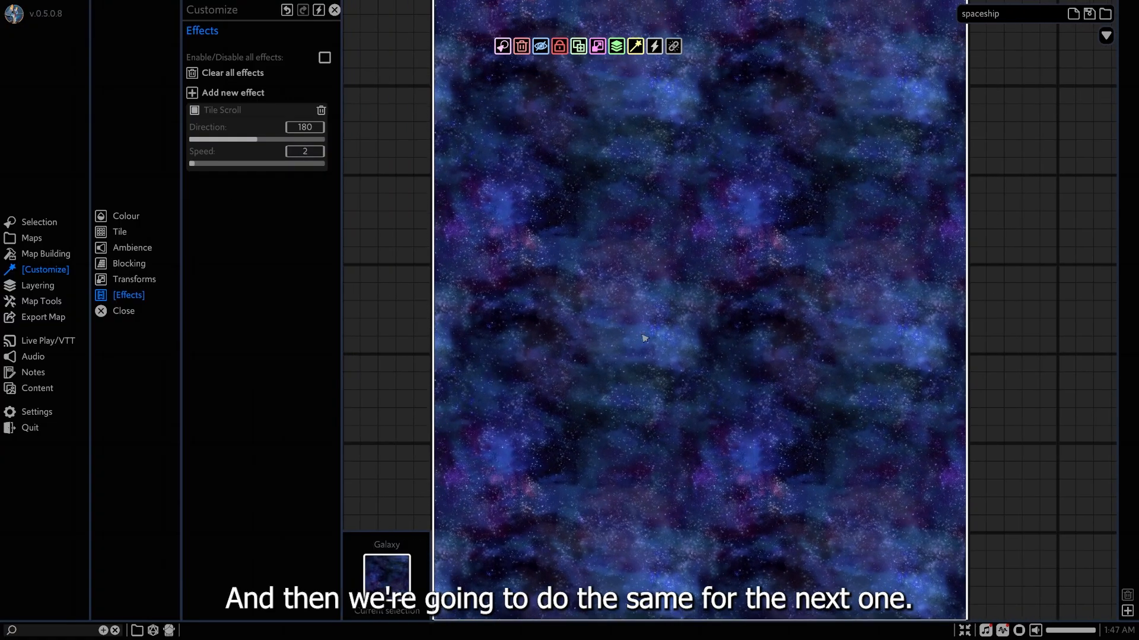
{"action": "middle_click_drag", "start_coordinate": [612, 312], "coordinate": [608, 330]}
{"action": "scroll", "coordinate": [610, 333], "scroll_direction": "down", "scroll_amount": 2}
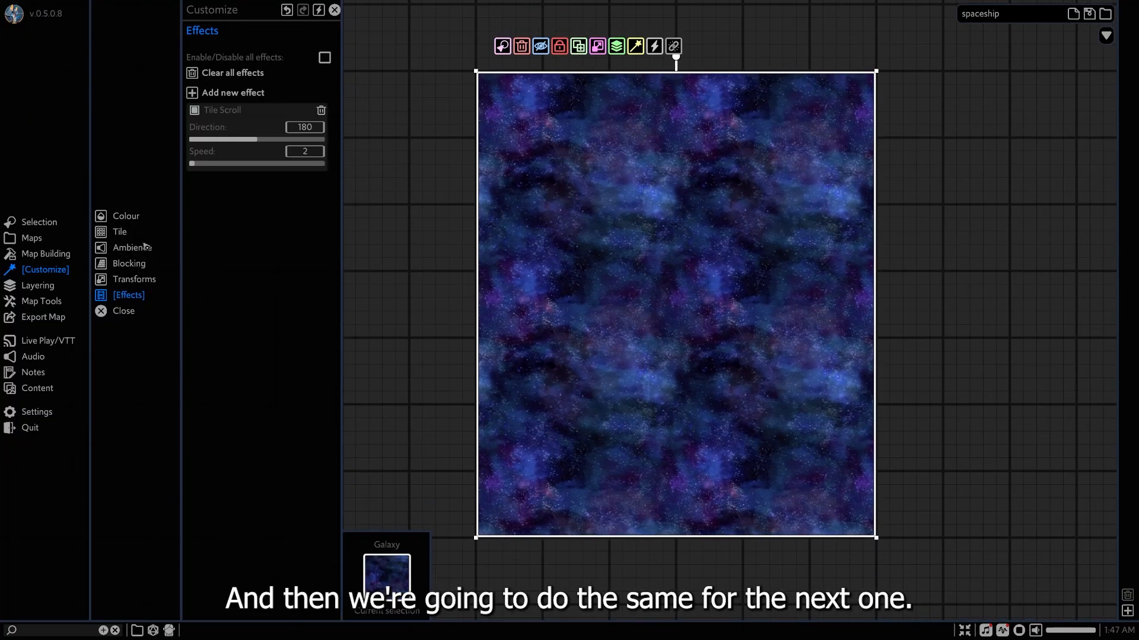
{"action": "left_click", "coordinate": [48, 254]}
{"action": "left_click", "coordinate": [126, 217]}
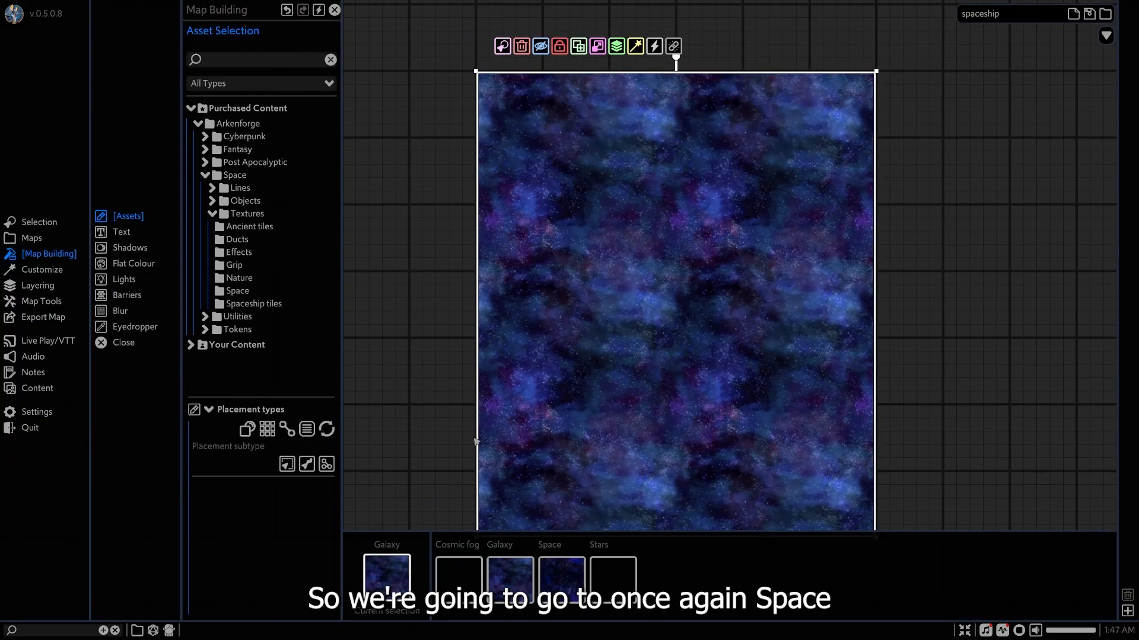
{"action": "left_click", "coordinate": [572, 575]}
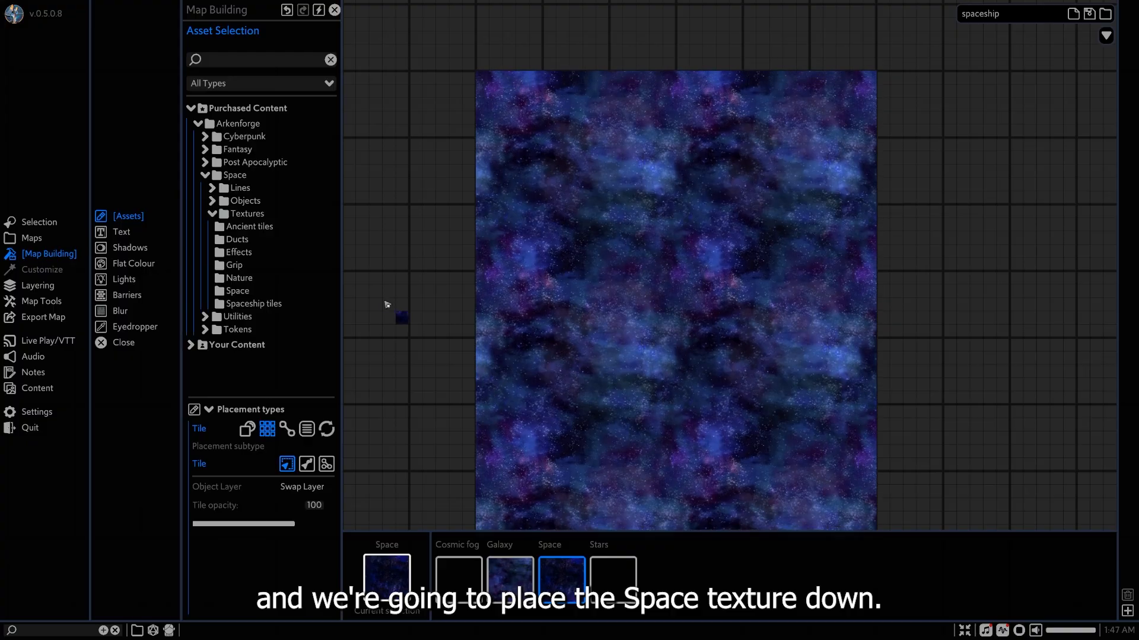
{"action": "left_click_drag", "start_coordinate": [524, 102], "coordinate": [702, 145]}
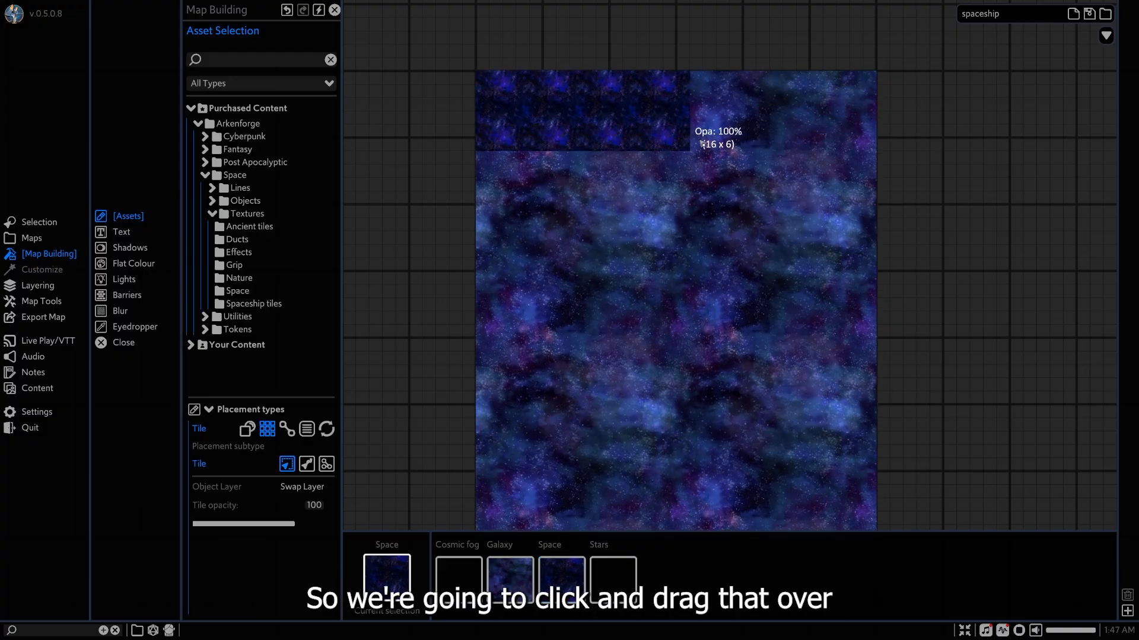
{"action": "left_click_drag", "start_coordinate": [850, 203], "coordinate": [869, 315]}
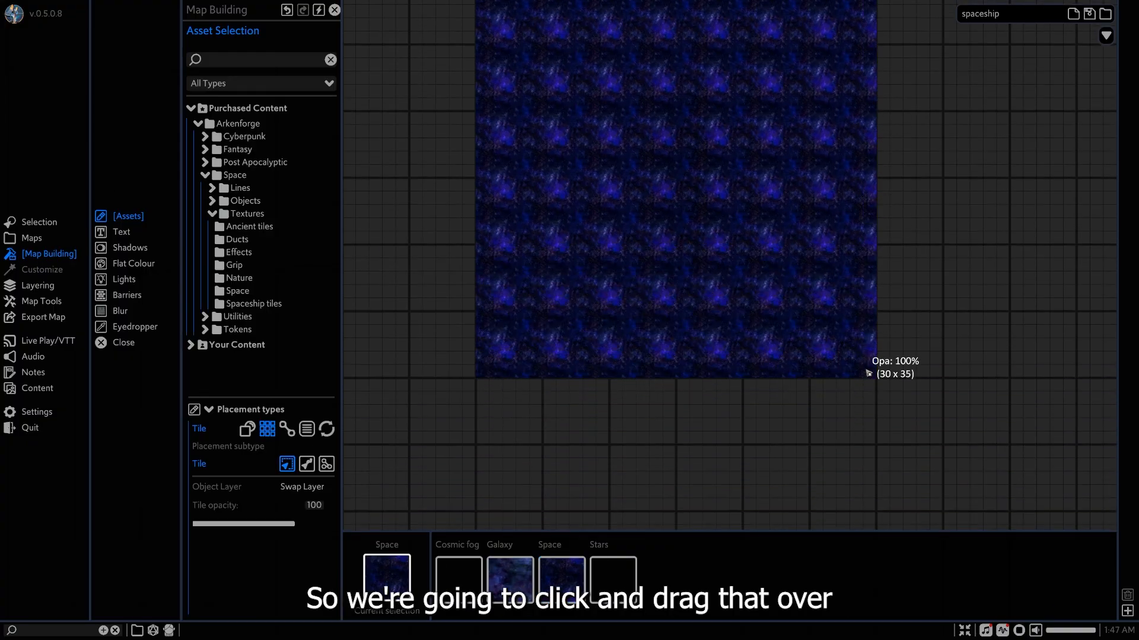
{"action": "left_click_drag", "start_coordinate": [868, 373], "coordinate": [870, 373]}
{"action": "right_click", "coordinate": [895, 308]}
{"action": "key", "text": "w"}
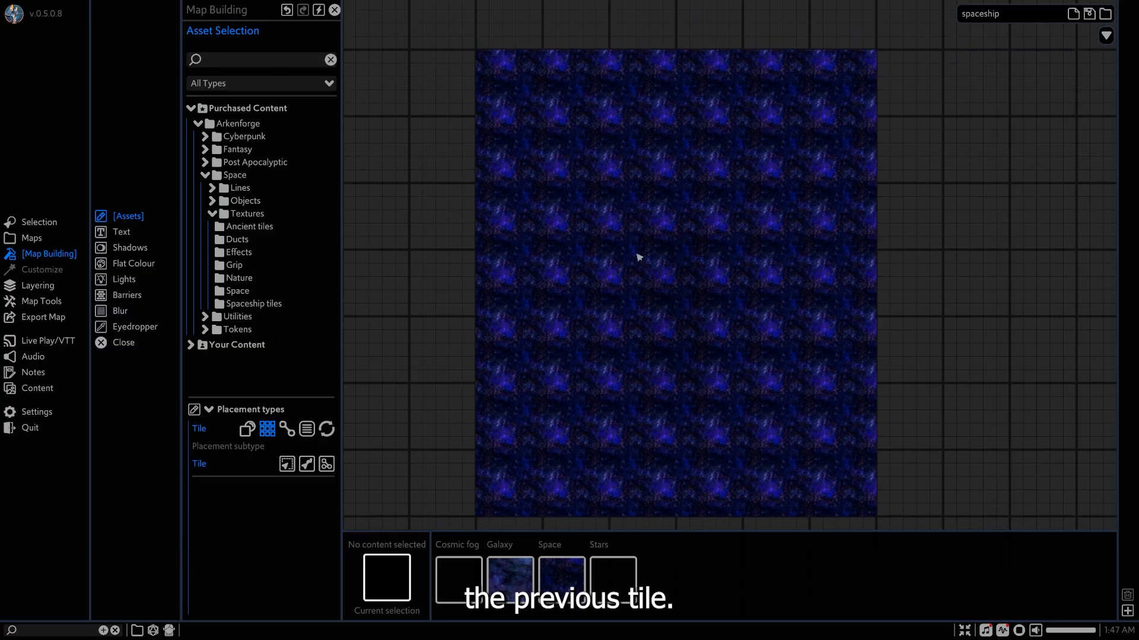
Select the Space tile and set its texture scale to 2.19.
{"action": "left_click", "coordinate": [638, 257]}
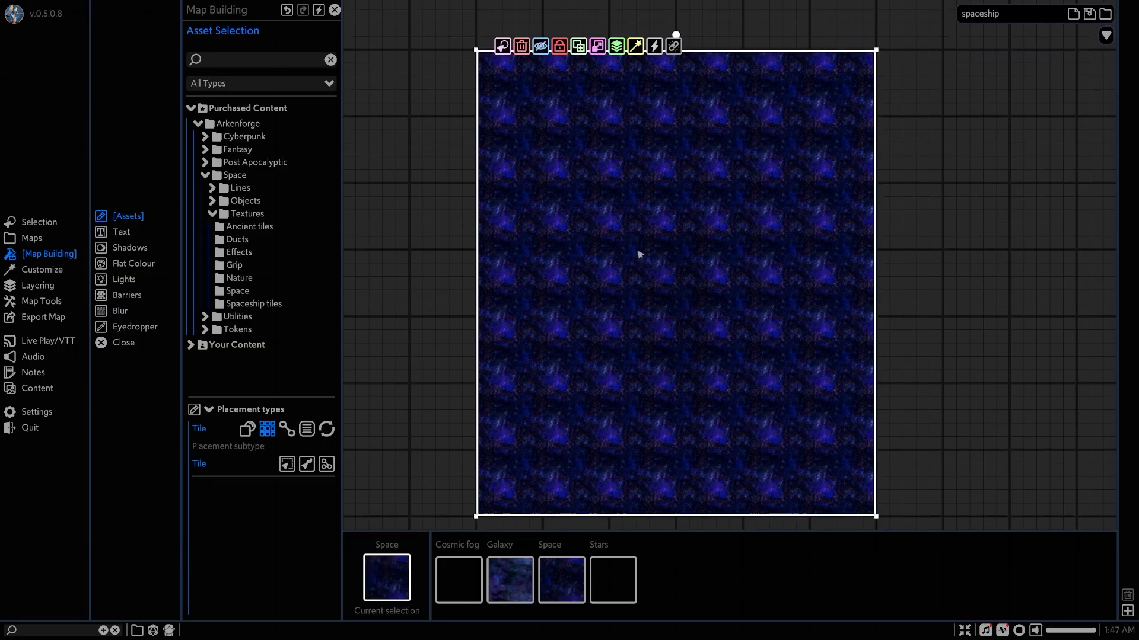
{"action": "left_click", "coordinate": [42, 271]}
{"action": "left_click", "coordinate": [121, 231]}
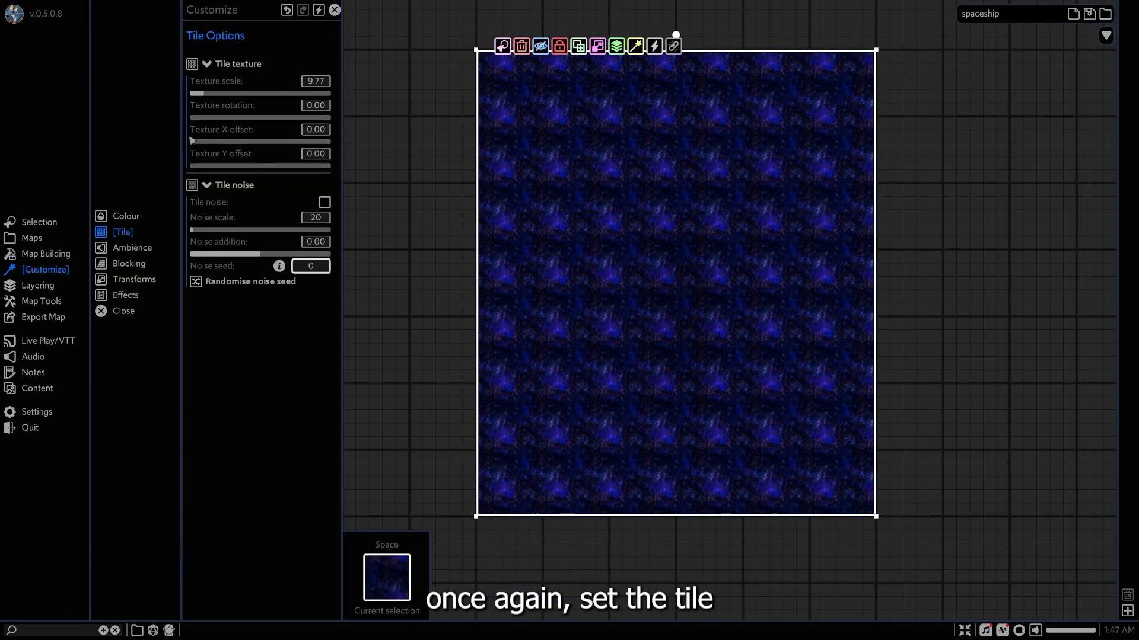
{"action": "left_click_drag", "start_coordinate": [209, 94], "coordinate": [205, 95]}
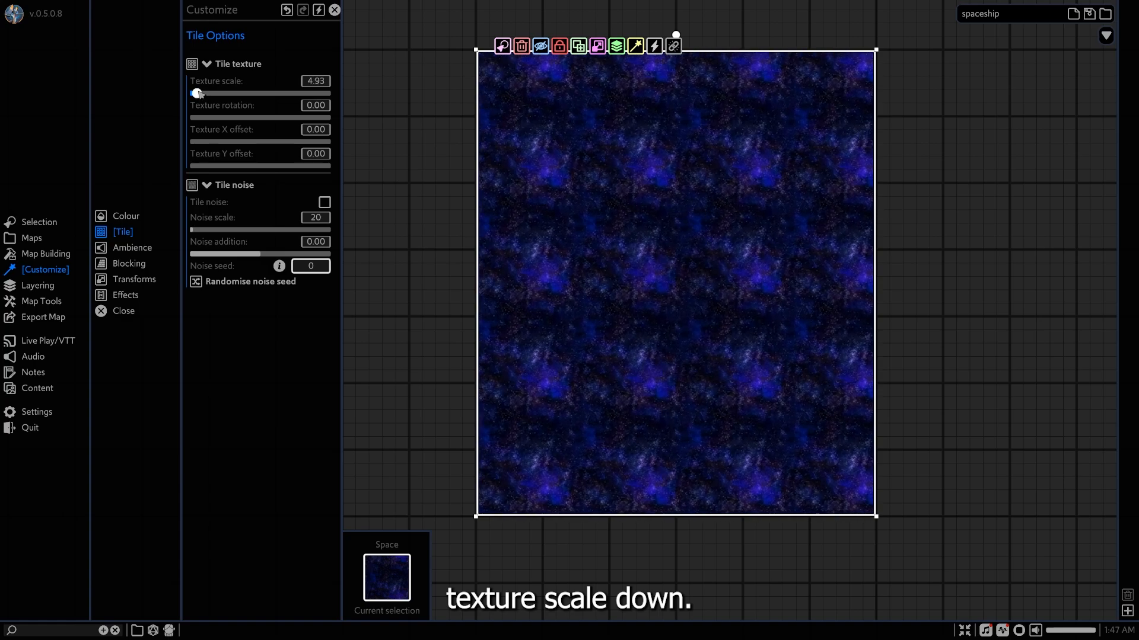
{"action": "left_click_drag", "start_coordinate": [197, 95], "coordinate": [195, 94]}
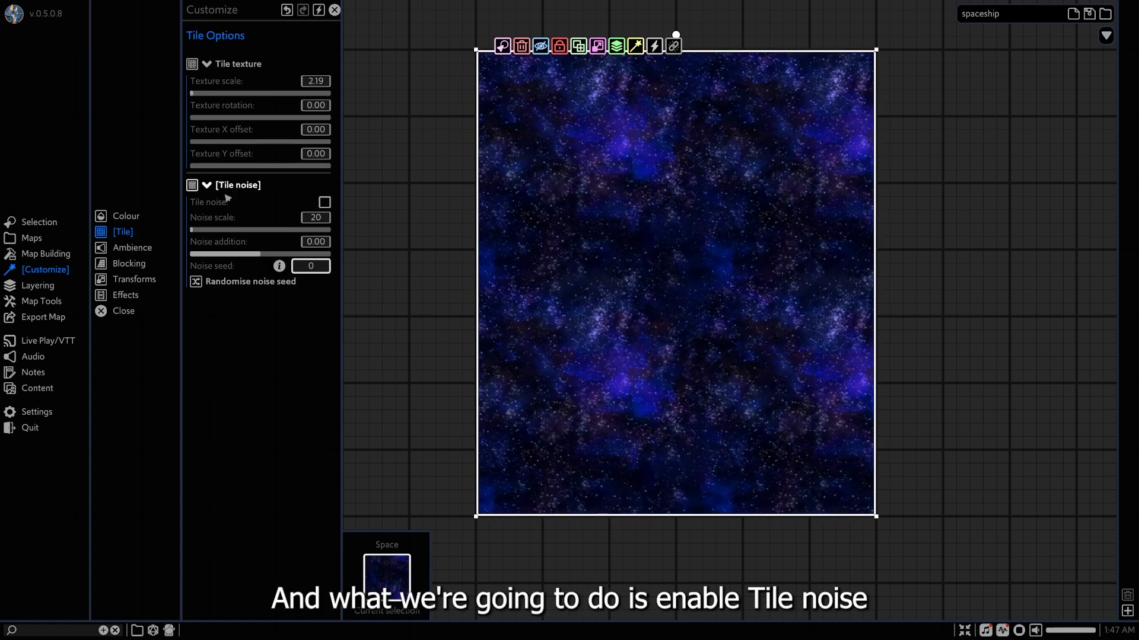
Enable tile noise on the Space tile with a noise scale of 16 and a noise addition of 0.35.
{"action": "left_click", "coordinate": [325, 203]}
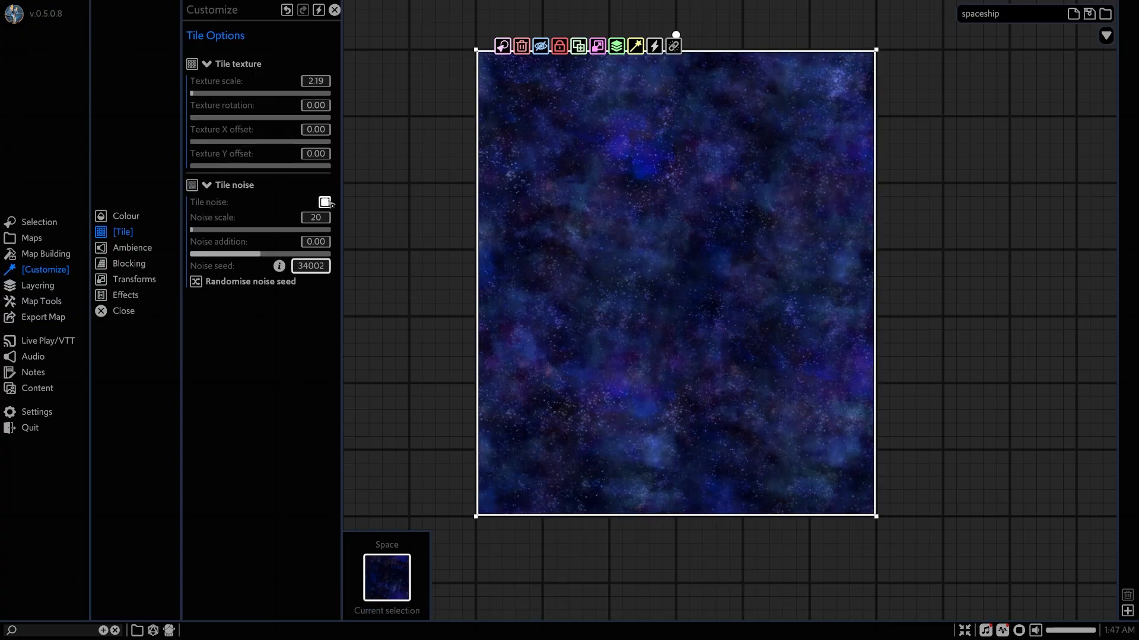
{"action": "scroll", "coordinate": [656, 261], "scroll_direction": "up", "scroll_amount": 1}
{"action": "scroll", "coordinate": [657, 261], "scroll_direction": "up", "scroll_amount": 1}
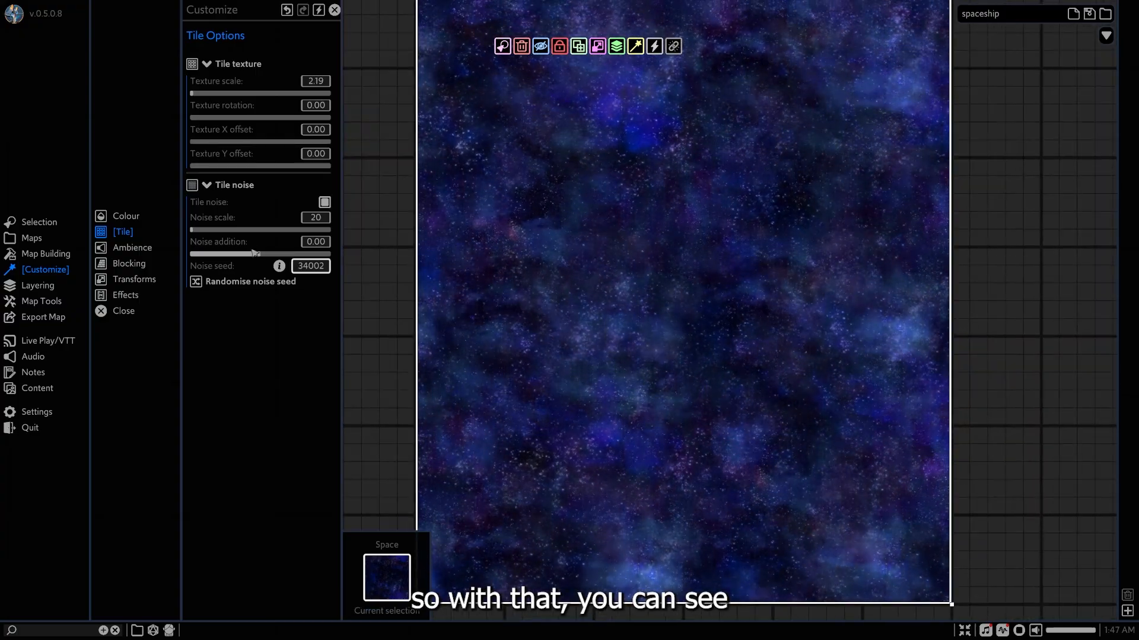
{"action": "left_click_drag", "start_coordinate": [193, 230], "coordinate": [190, 230]}
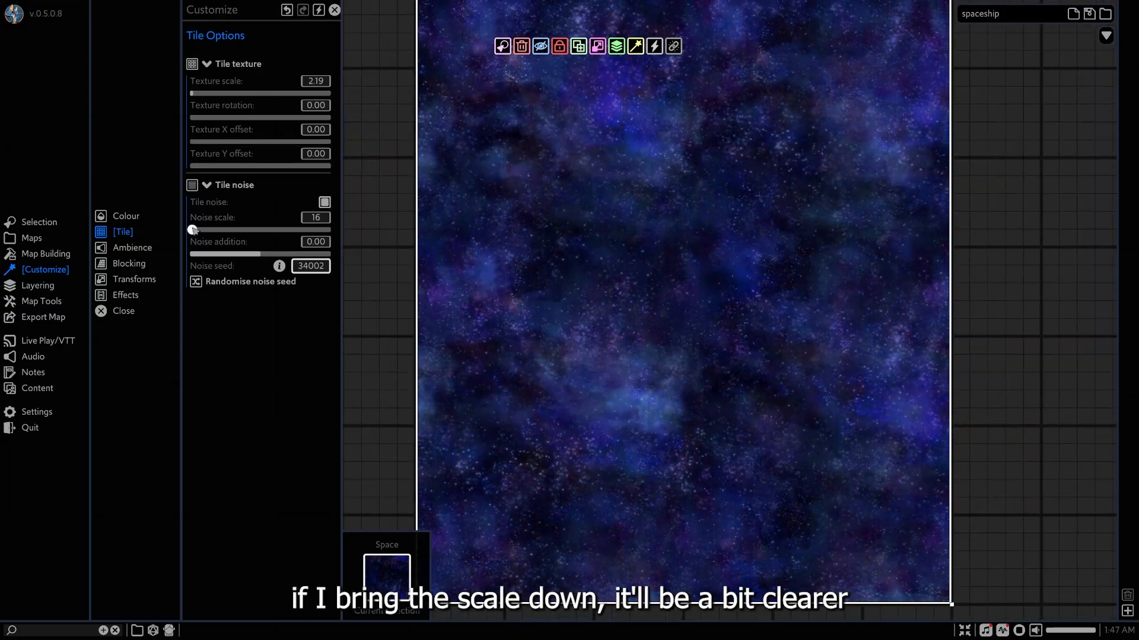
{"action": "scroll", "coordinate": [414, 244], "scroll_direction": "down", "scroll_amount": 3}
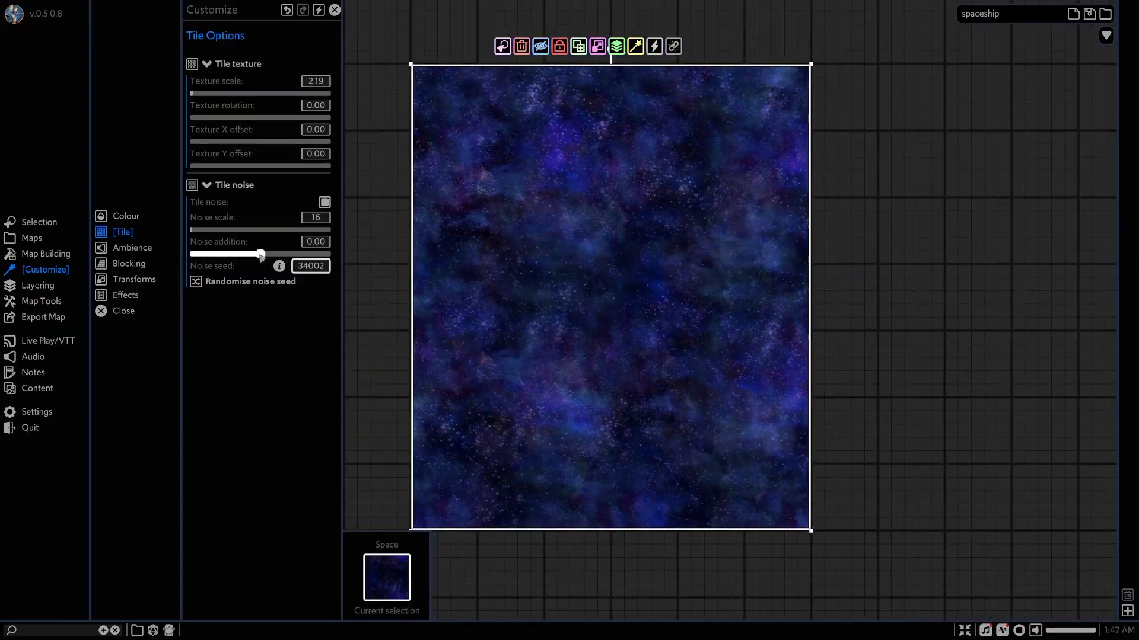
{"action": "left_click_drag", "start_coordinate": [260, 254], "coordinate": [284, 255]}
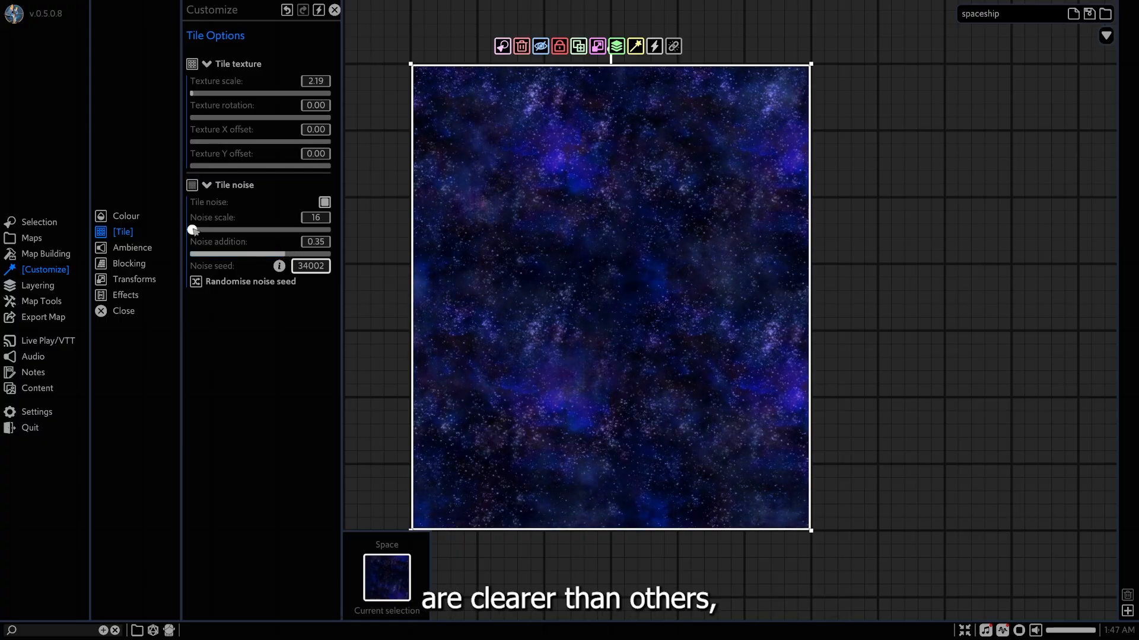
Set the Space tile's noise scale to 119 and its noise addition to -0.11.
{"action": "left_click_drag", "start_coordinate": [197, 232], "coordinate": [208, 231]}
{"action": "left_click_drag", "start_coordinate": [284, 255], "coordinate": [258, 254]}
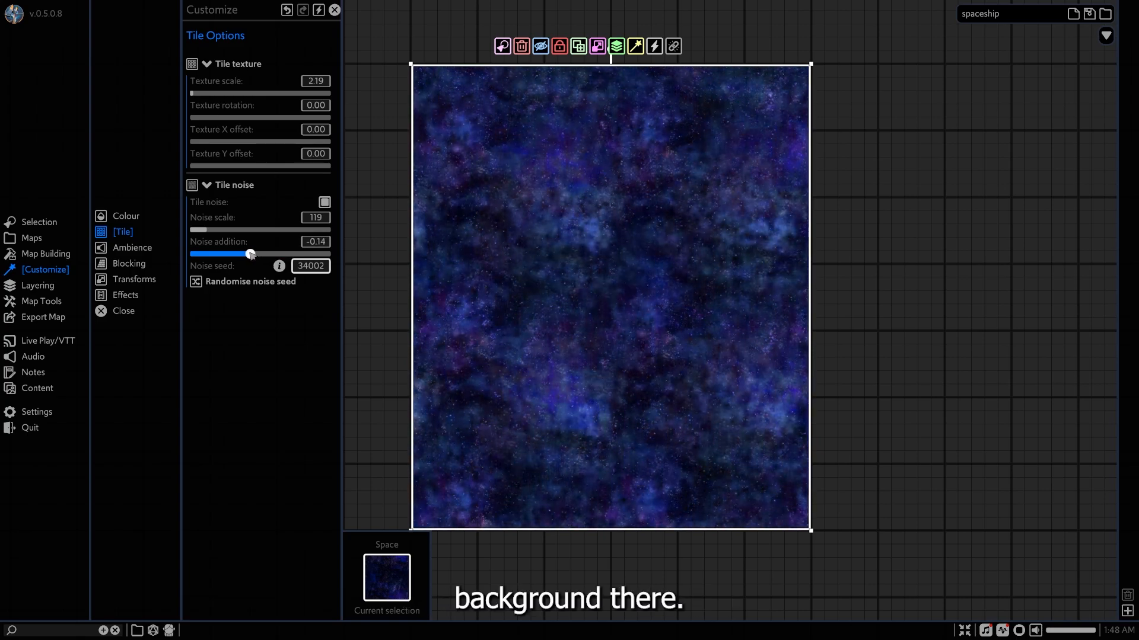
{"action": "left_click_drag", "start_coordinate": [254, 254], "coordinate": [253, 255]}
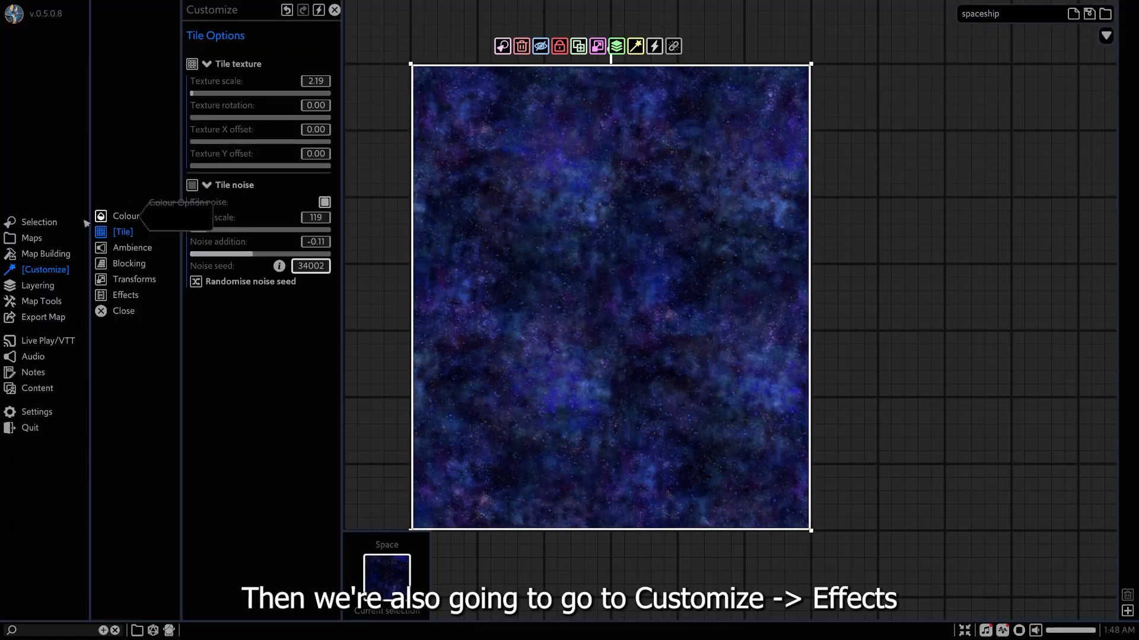
Add a Tile Scroll effect to the Space tile with direction 180 and speed 2, and deselect the tile.
{"action": "left_click", "coordinate": [126, 295]}
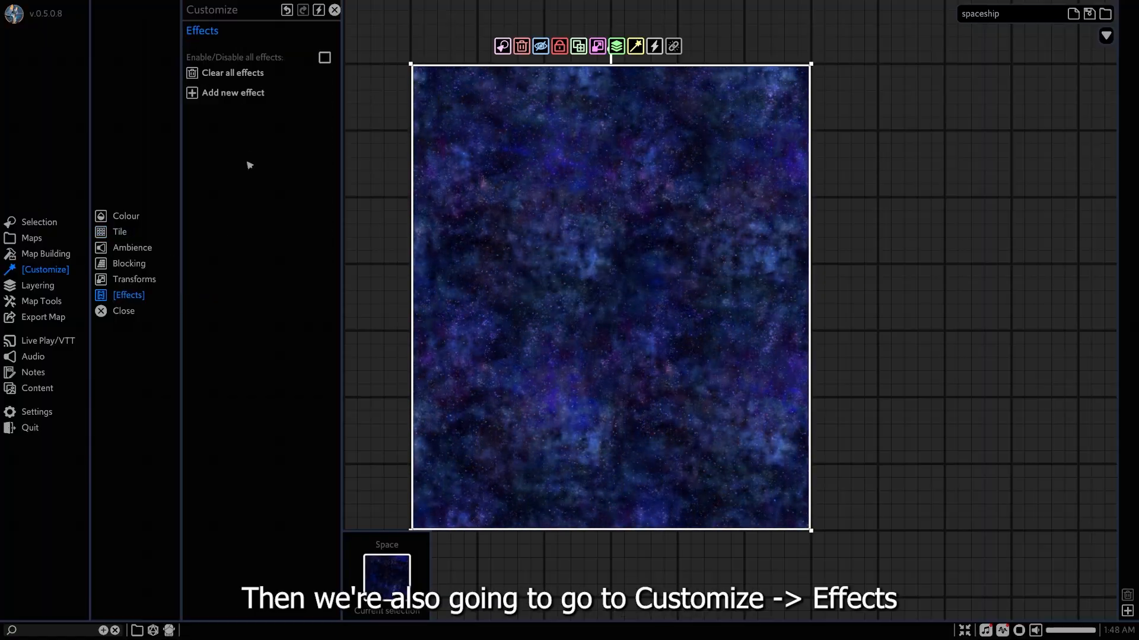
{"action": "left_click", "coordinate": [237, 95]}
{"action": "left_click", "coordinate": [271, 170]}
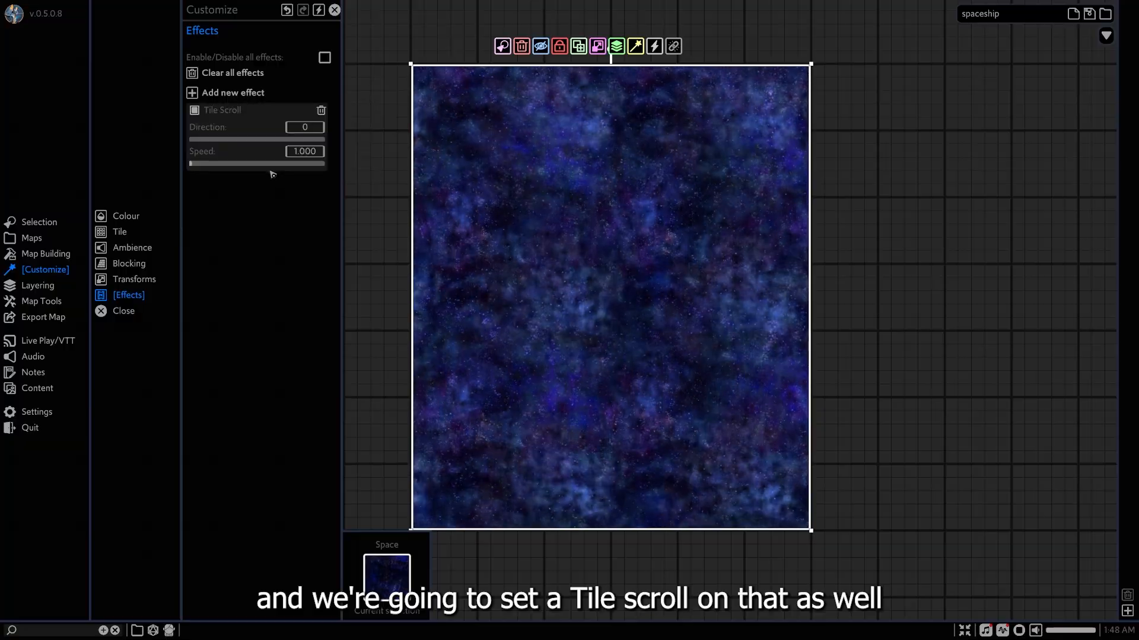
{"action": "left_click", "coordinate": [301, 128]}
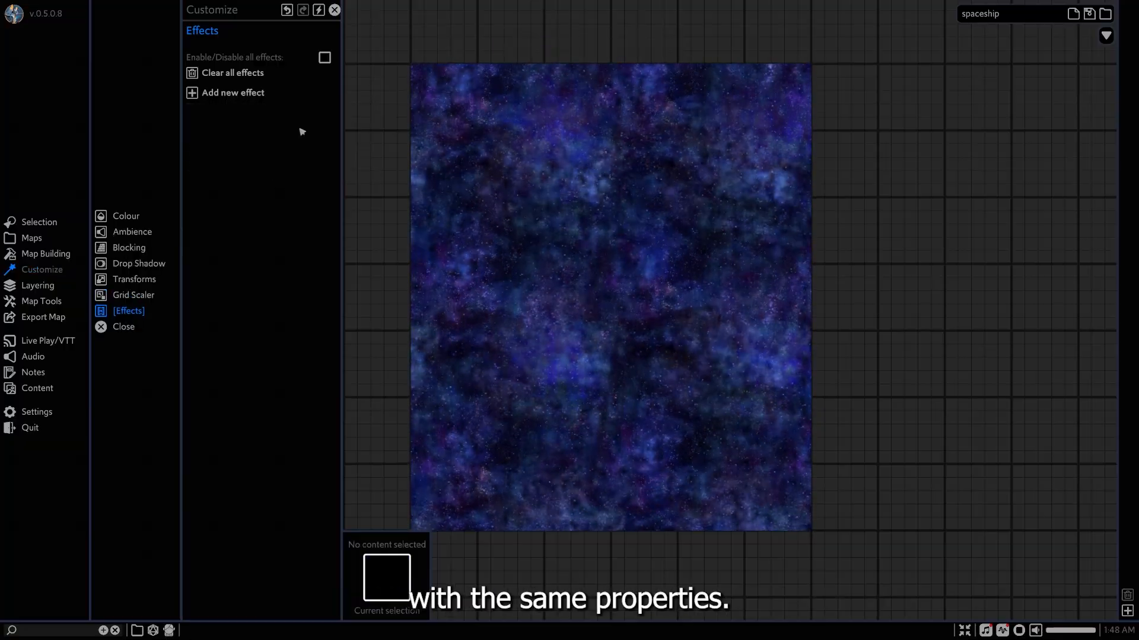
{"action": "left_click", "coordinate": [507, 173]}
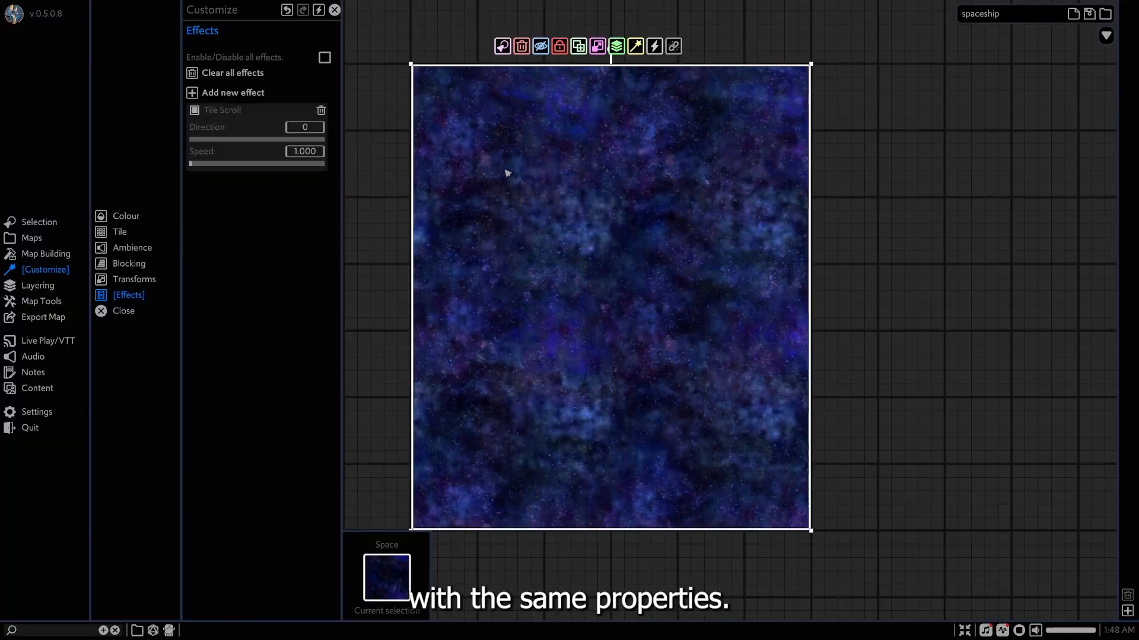
{"action": "left_click", "coordinate": [320, 127]}
{"action": "type", "text": "180"}
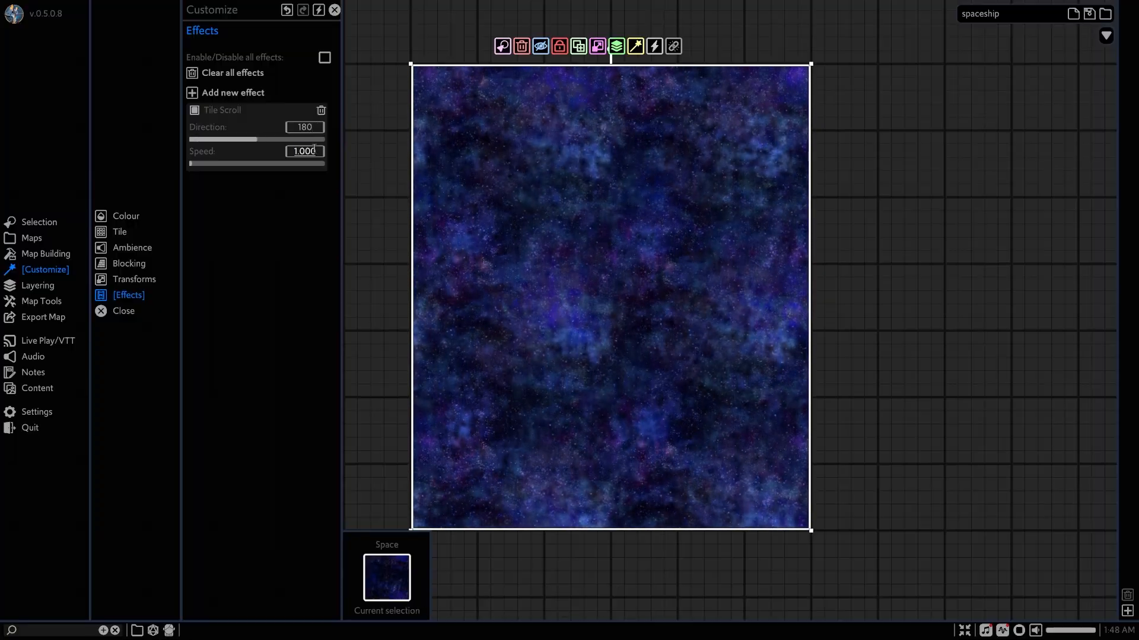
{"action": "double_click", "coordinate": [315, 151]}
{"action": "type", "text": "2"}
{"action": "left_click", "coordinate": [896, 307]}
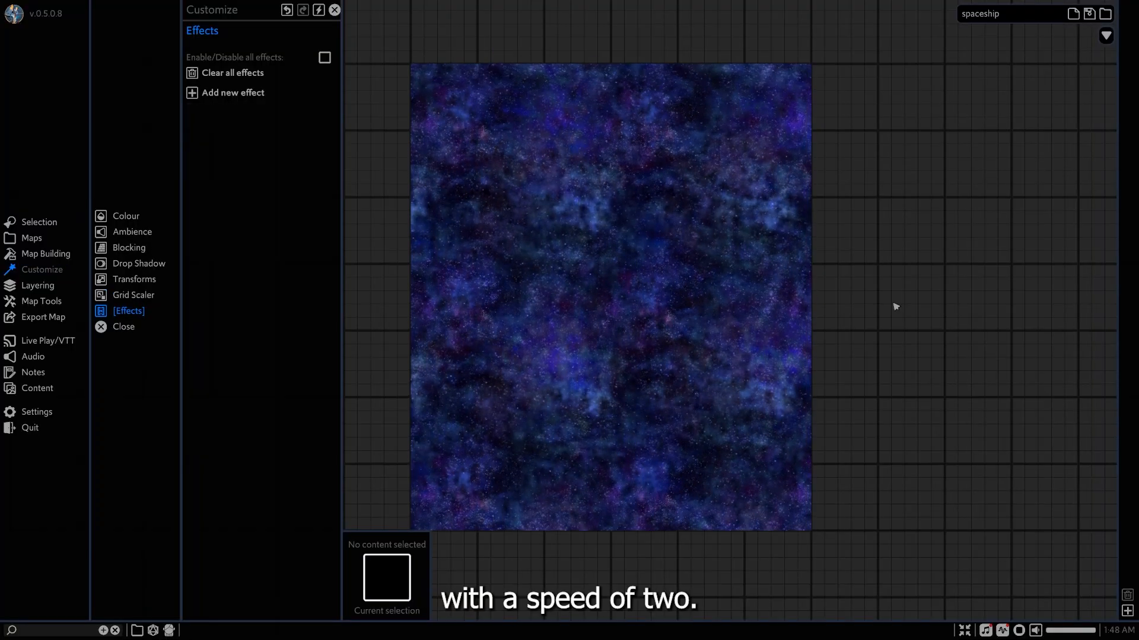
Go up one map level to level 0 and examine the spaceship over the scrolling space background.
{"action": "scroll", "coordinate": [656, 293], "scroll_direction": "up", "scroll_amount": 3}
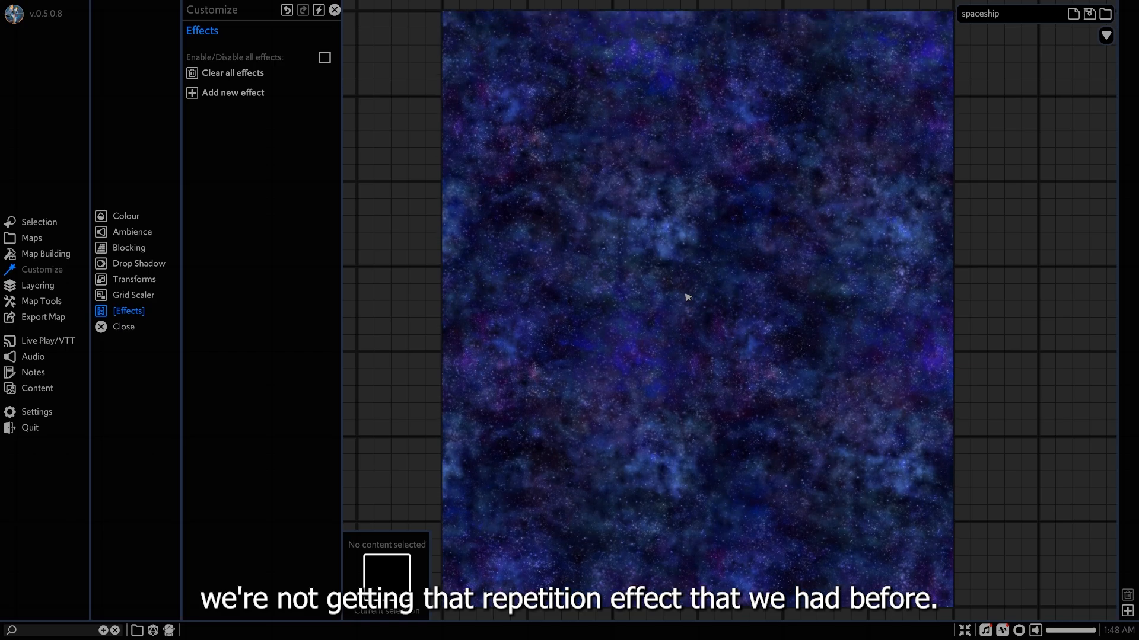
{"action": "scroll", "coordinate": [687, 297], "scroll_direction": "down", "scroll_amount": 3}
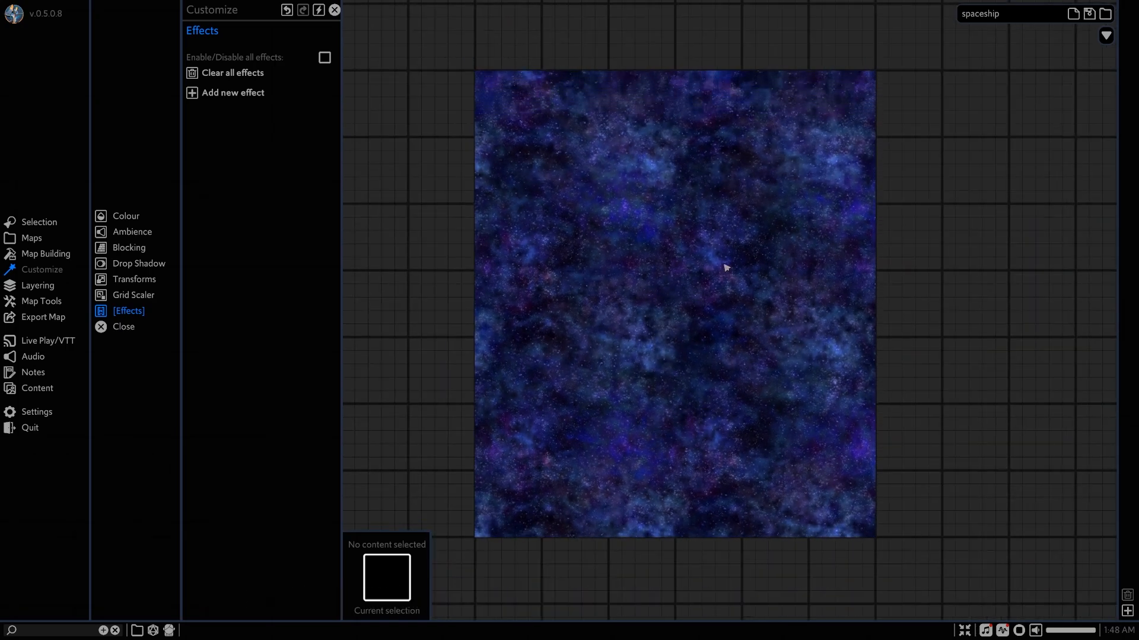
{"action": "left_click", "coordinate": [1106, 36]}
{"action": "left_click", "coordinate": [1051, 100]}
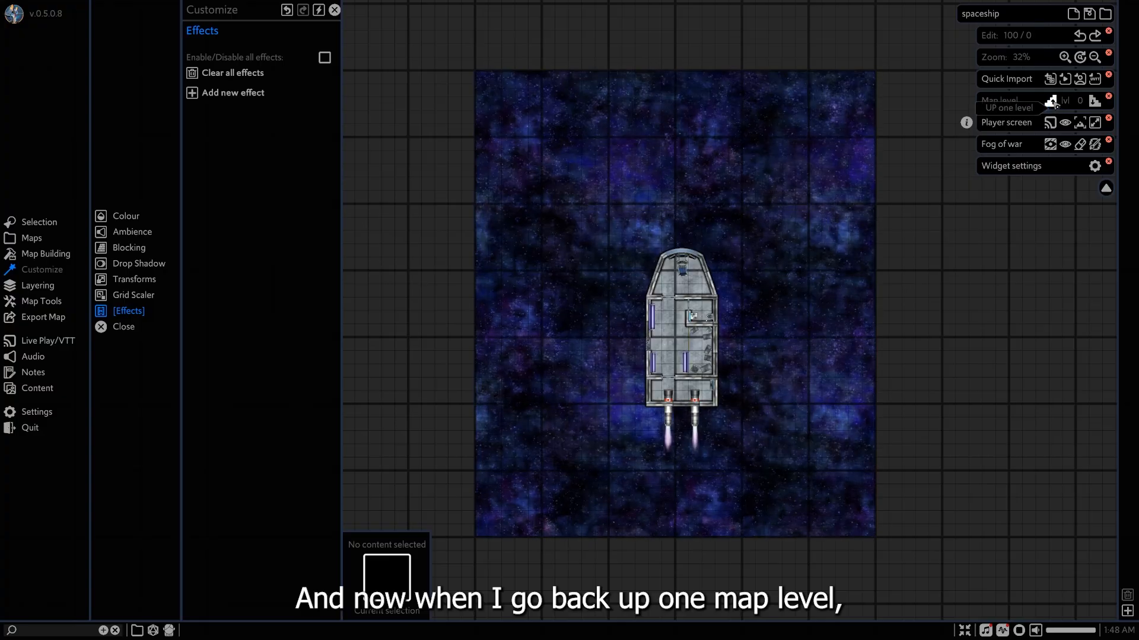
{"action": "scroll", "coordinate": [923, 237], "scroll_direction": "up", "scroll_amount": 2}
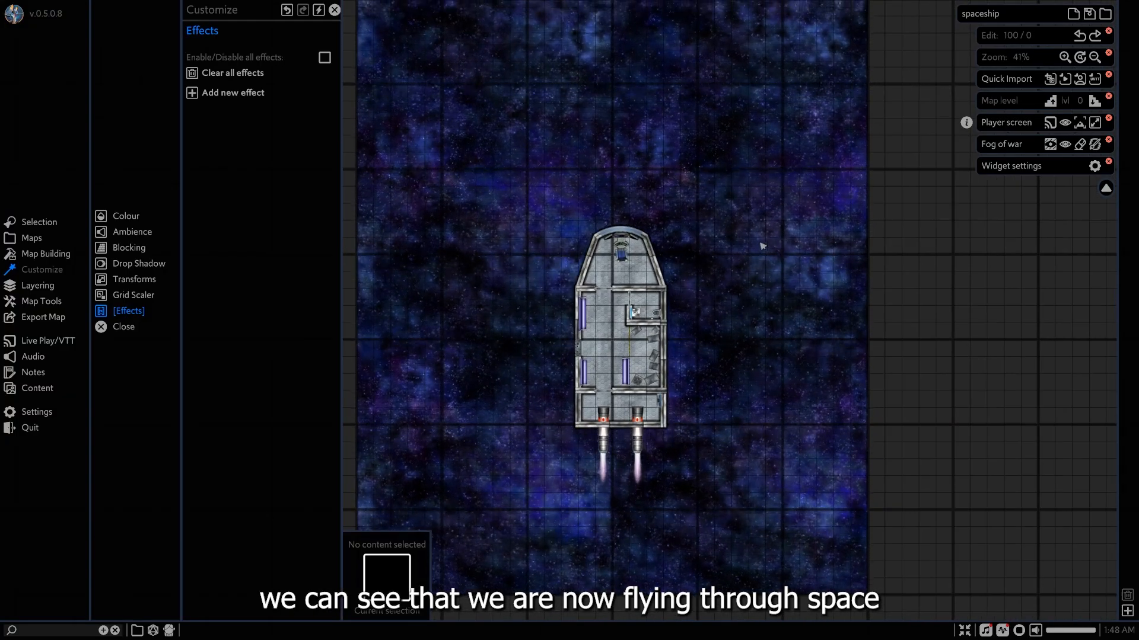
{"action": "scroll", "coordinate": [795, 204], "scroll_direction": "down", "scroll_amount": 1}
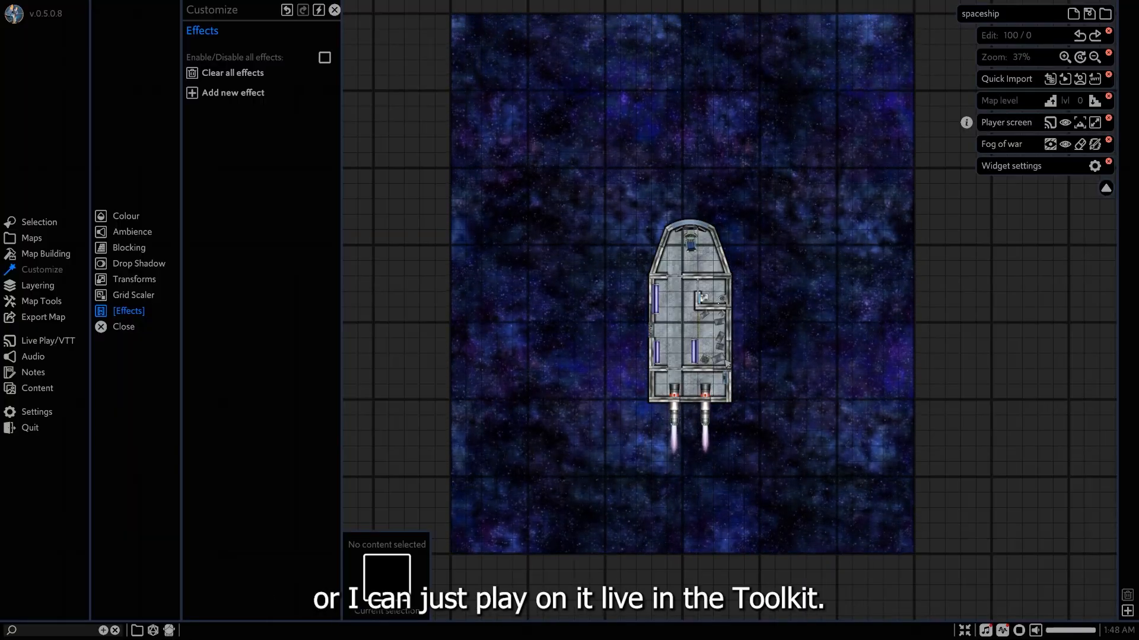
{"action": "scroll", "coordinate": [771, 332], "scroll_direction": "up", "scroll_amount": 3}
{"action": "middle_click_drag", "start_coordinate": [776, 315], "coordinate": [798, 332]}
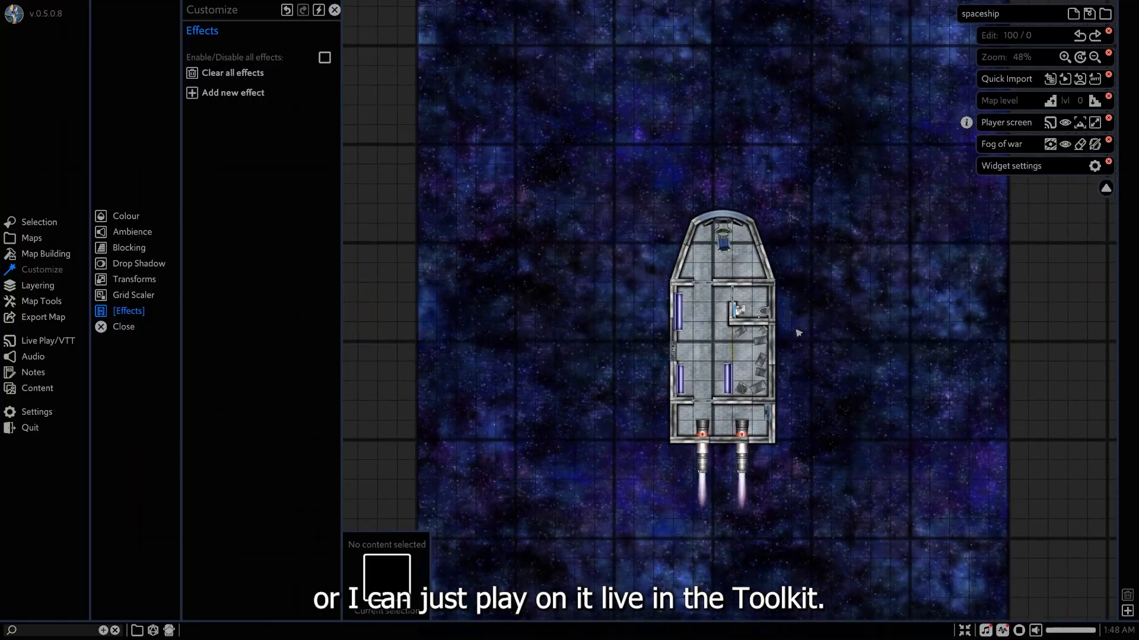